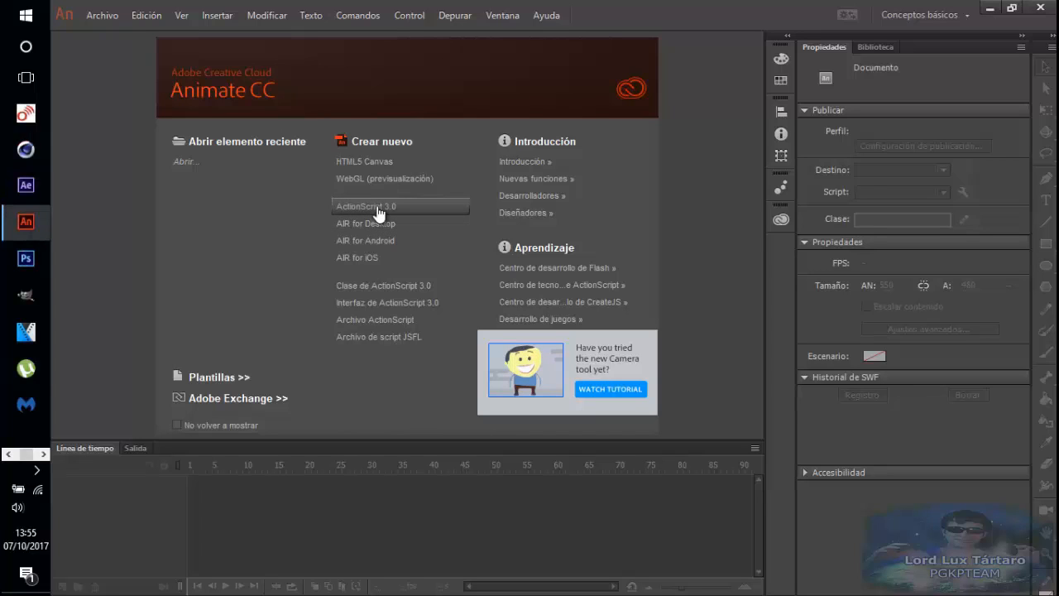
# - Create a new ActionScript 3.0 document and activate the Pencil tool
pyautogui.click(375, 207)
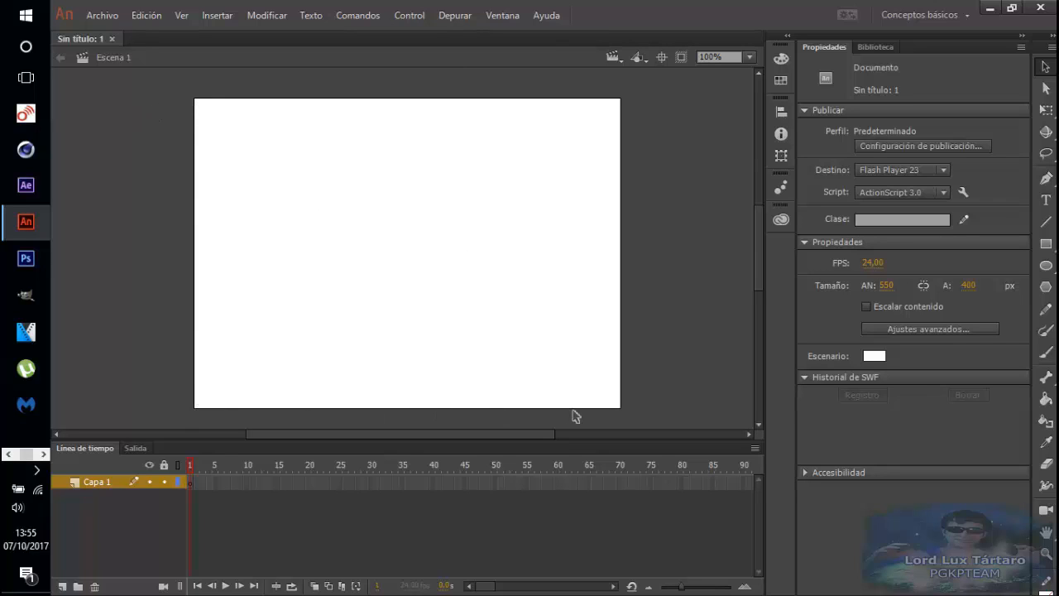
pyautogui.click(1045, 313)
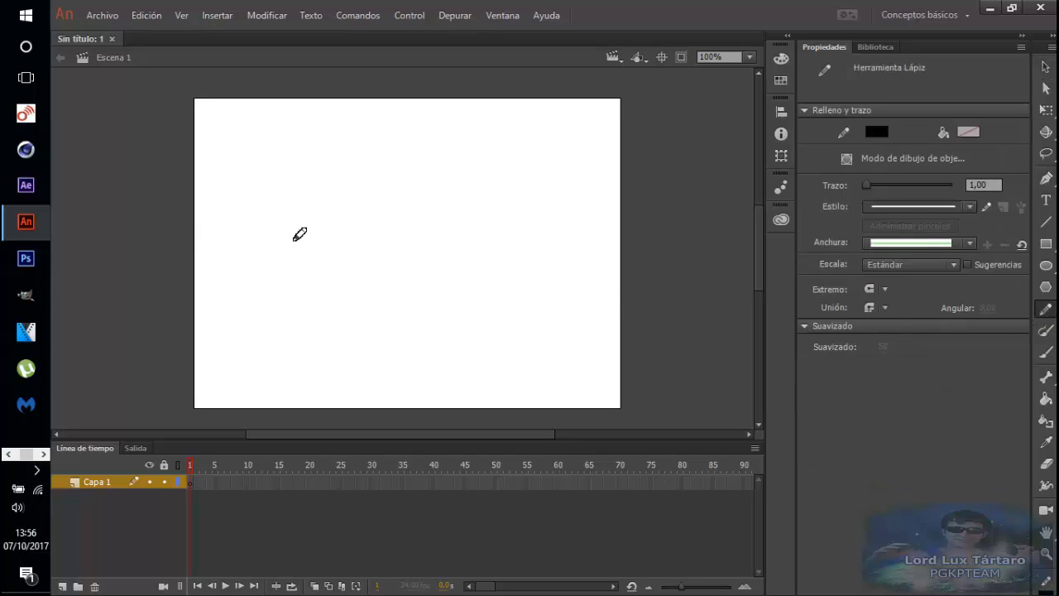
# - Draw a looping freehand pencil line across the stage as a test and undo it
pyautogui.moveTo(275, 206)
pyautogui.mouseDown()
pyautogui.moveTo(504, 298)
pyautogui.moveTo(487, 354)
pyautogui.moveTo(392, 356)
pyautogui.moveTo(335, 328)
pyautogui.moveTo(330, 258)
pyautogui.moveTo(360, 214)
pyautogui.moveTo(475, 176)
pyautogui.moveTo(548, 197)
pyautogui.moveTo(544, 241)
pyautogui.moveTo(486, 236)
pyautogui.moveTo(361, 144)
pyautogui.moveTo(314, 138)
pyautogui.moveTo(259, 173)
pyautogui.moveTo(240, 244)
pyautogui.moveTo(249, 259)
pyautogui.moveTo(254, 187)
pyautogui.moveTo(237, 120)
pyautogui.mouseUp()
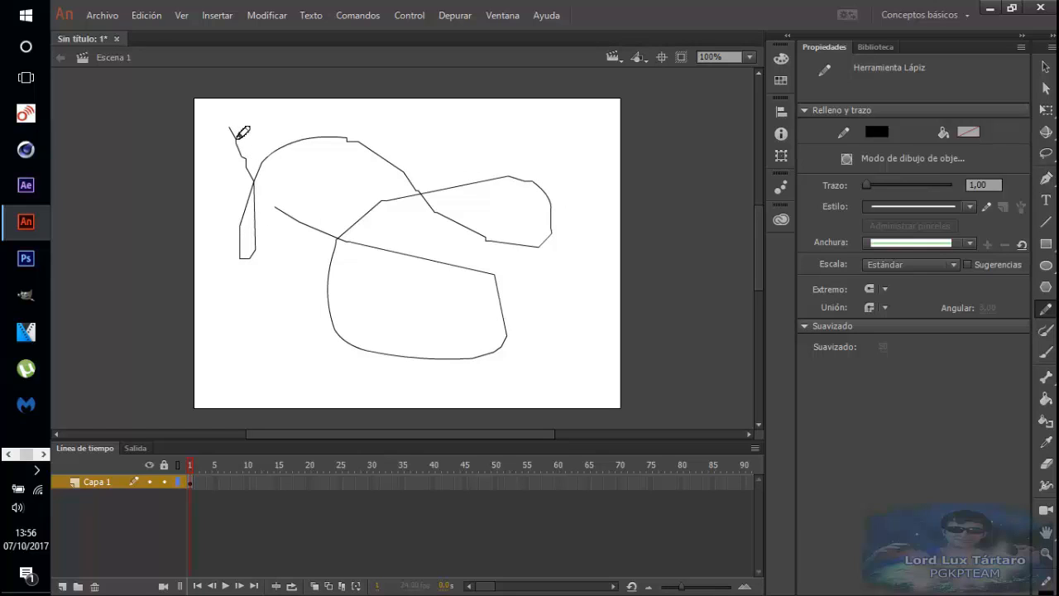
pyautogui.hotkey('ctrl', 'z')
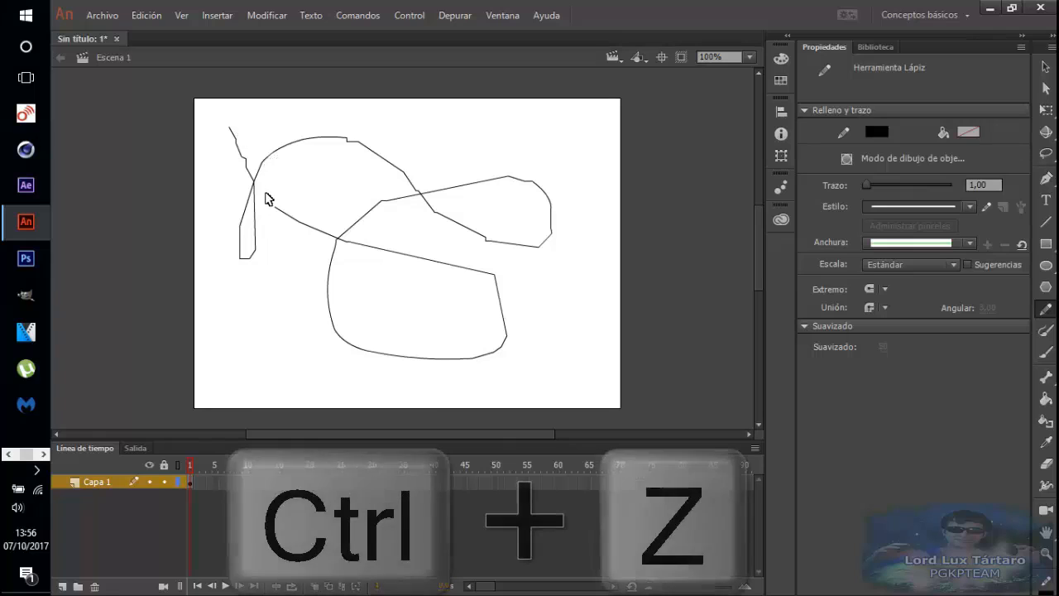
pyautogui.hotkey('ctrl', 'z')
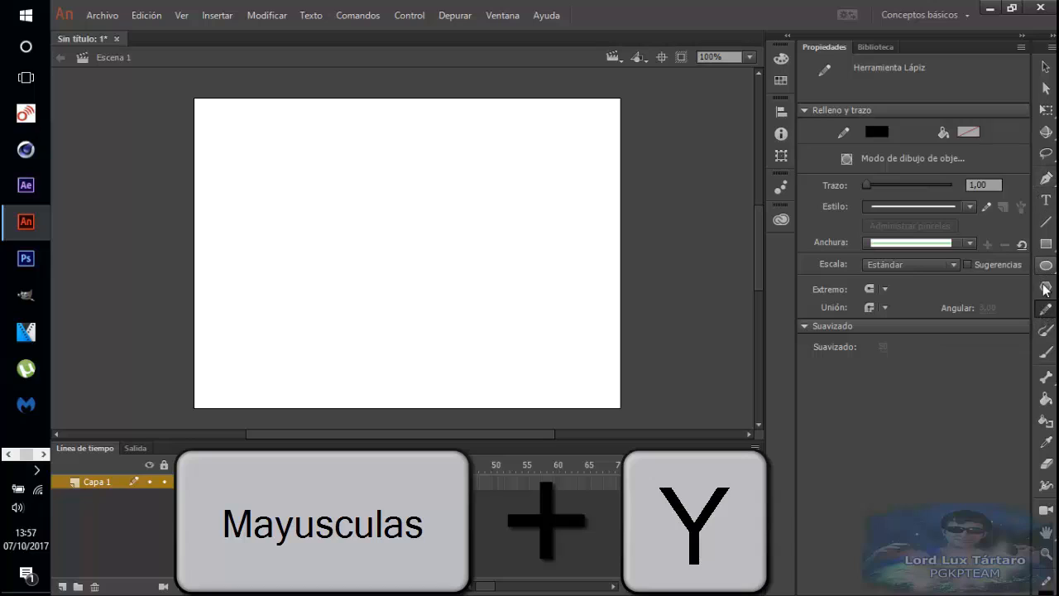
# - Switch from the Selection tool back to the Pencil tool, and draw and undo another looping test line
pyautogui.click(1045, 68)
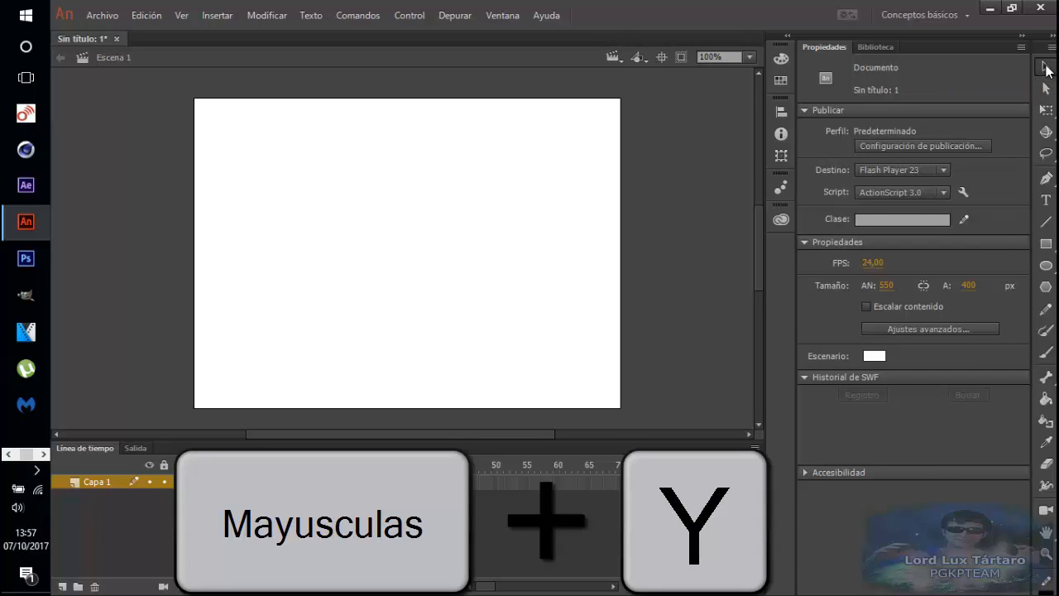
pyautogui.hotkey('shift', 'y')
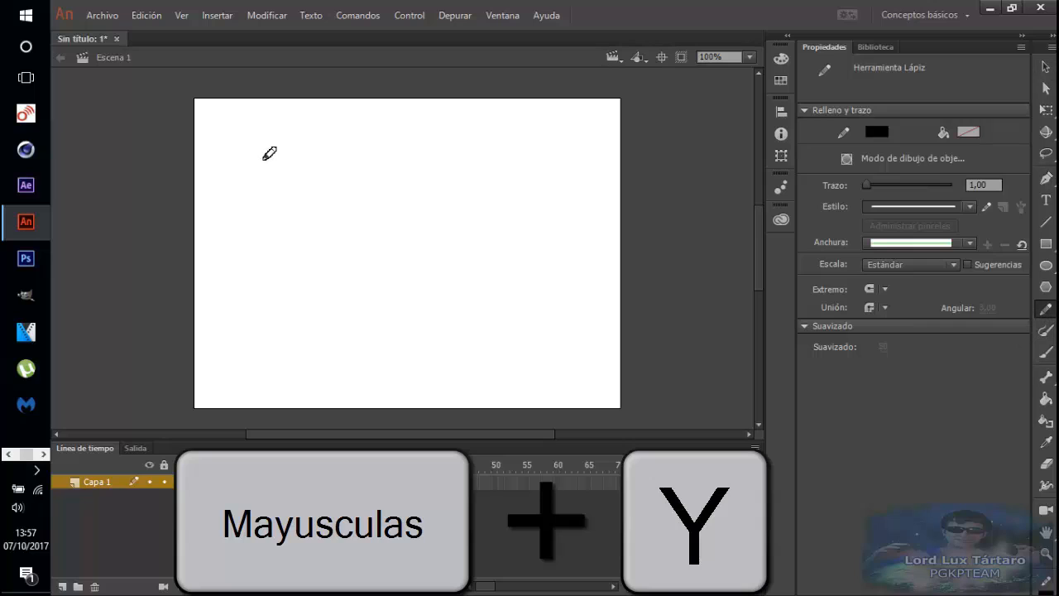
pyautogui.moveTo(246, 146)
pyautogui.mouseDown()
pyautogui.moveTo(533, 380)
pyautogui.moveTo(322, 184)
pyautogui.moveTo(446, 206)
pyautogui.moveTo(335, 205)
pyautogui.moveTo(536, 175)
pyautogui.moveTo(409, 92)
pyautogui.moveTo(399, 254)
pyautogui.moveTo(154, 153)
pyautogui.moveTo(302, 303)
pyautogui.moveTo(478, 317)
pyautogui.mouseUp()
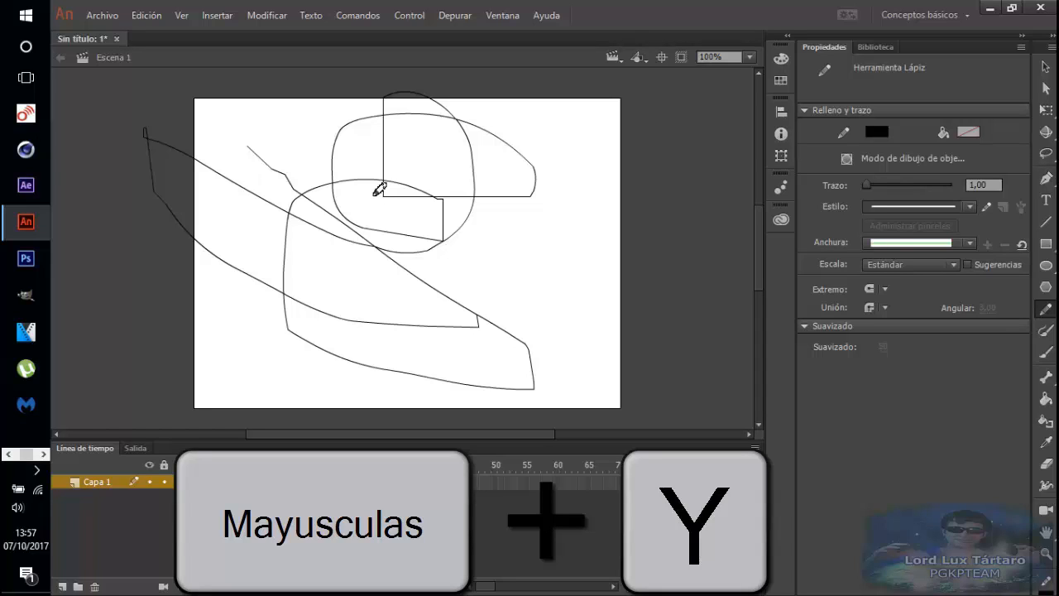
pyautogui.hotkey('ctrl', 'z')
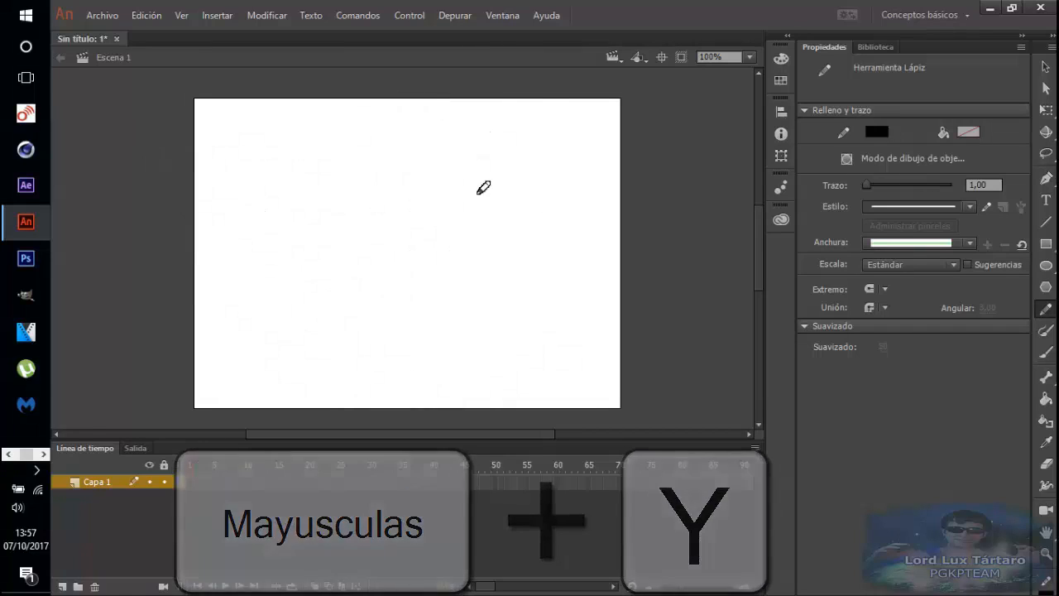
# - Close the Tools panel and show it again
pyautogui.click(1050, 50)
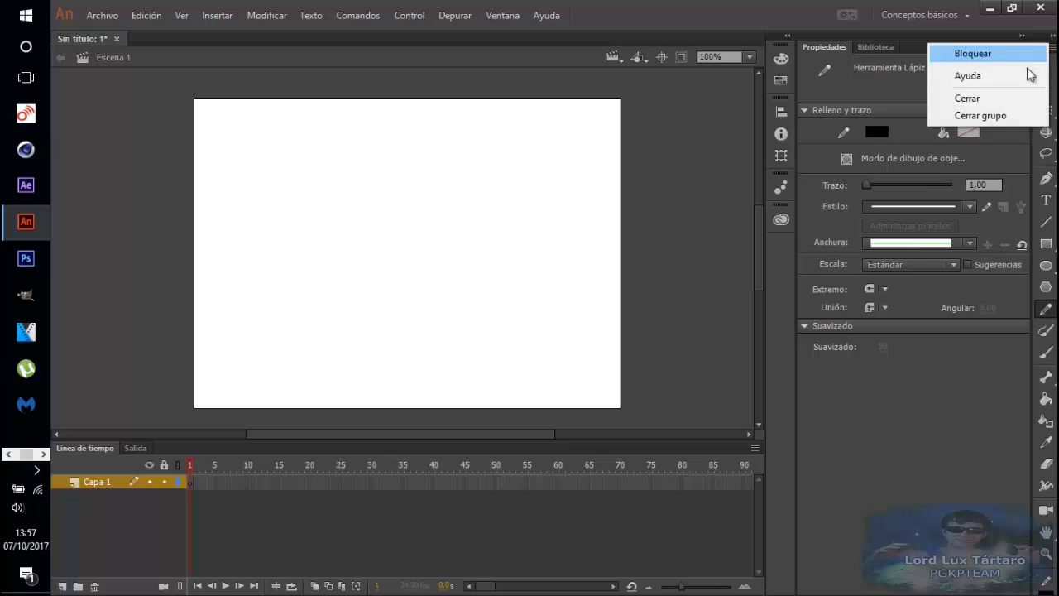
pyautogui.click(967, 99)
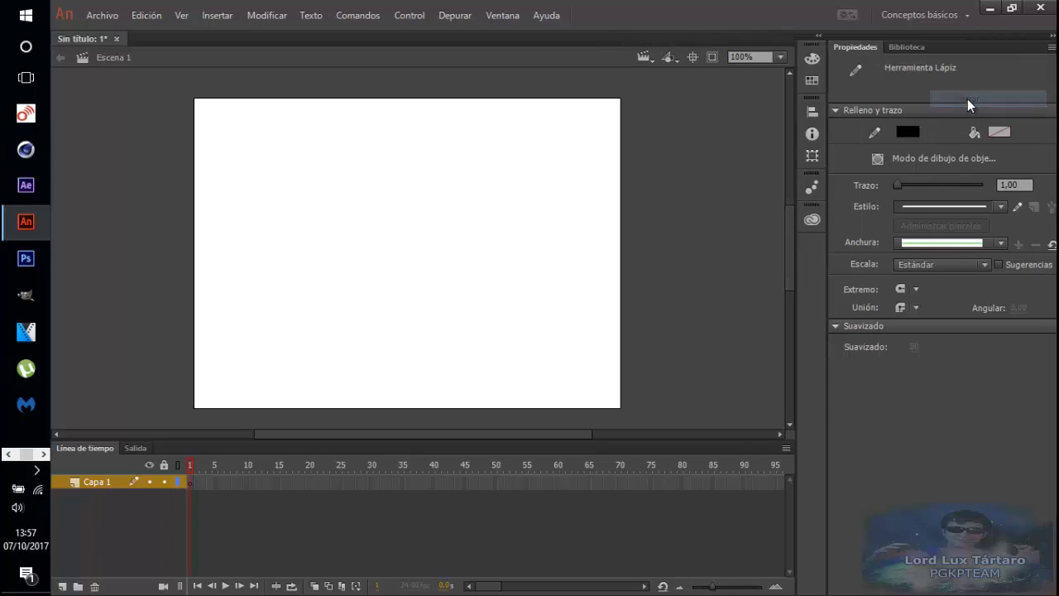
pyautogui.click(505, 24)
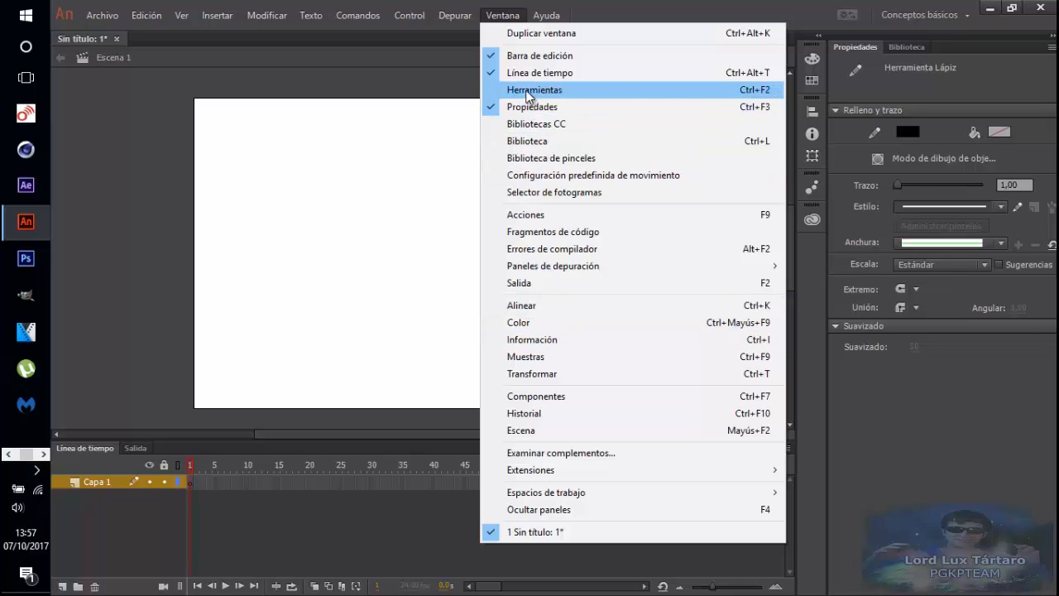
pyautogui.click(619, 93)
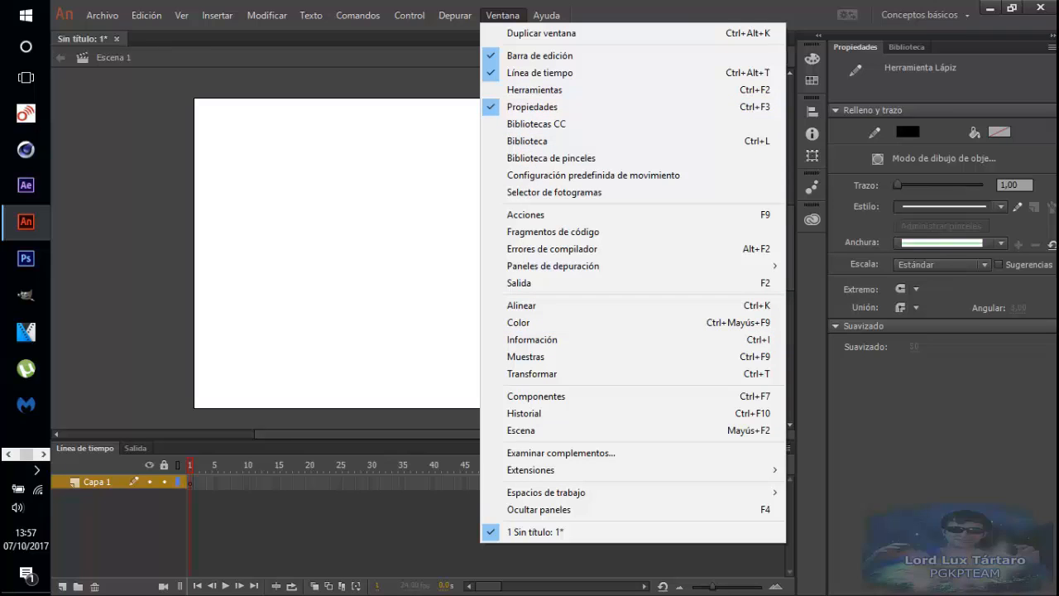
pyautogui.click(522, 93)
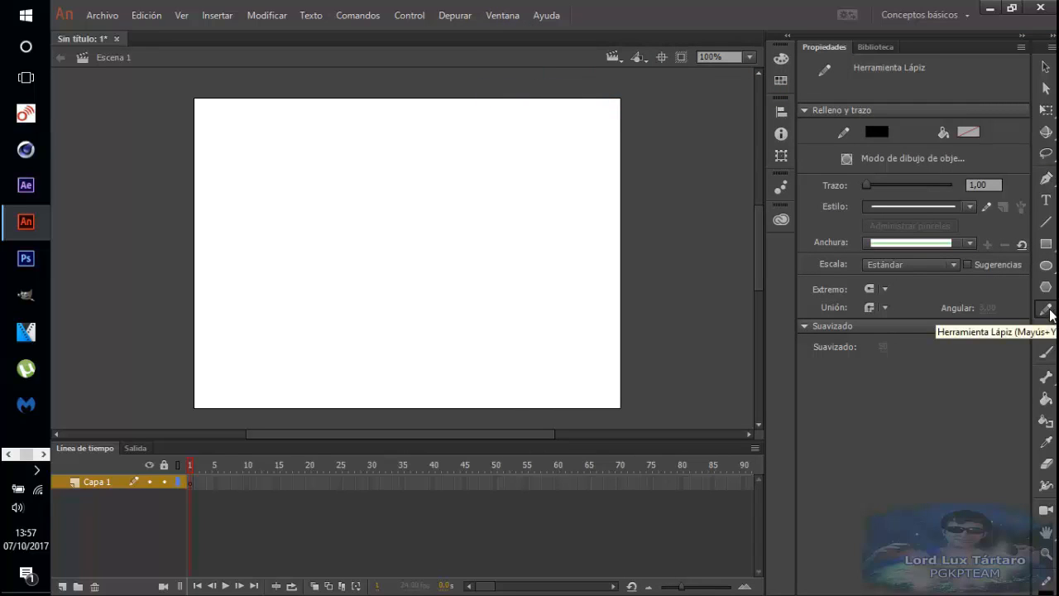
# - Widen the Tools panel into a multi-column layout, with the Pencil tool active, to reveal the tool's mode options
pyautogui.click(1045, 309)
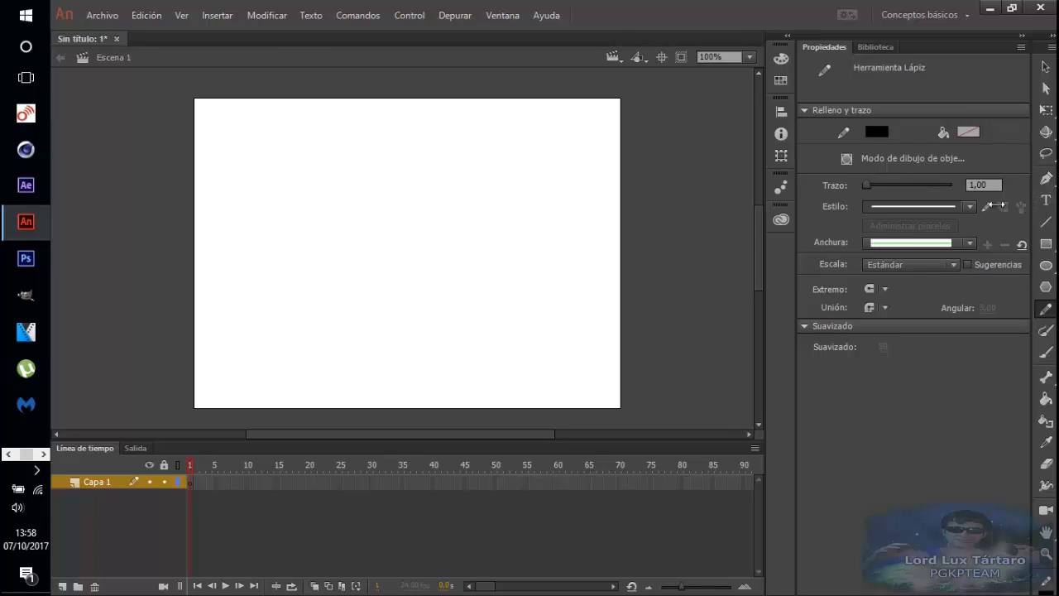
pyautogui.moveTo(997, 205); pyautogui.dragTo(943, 205)
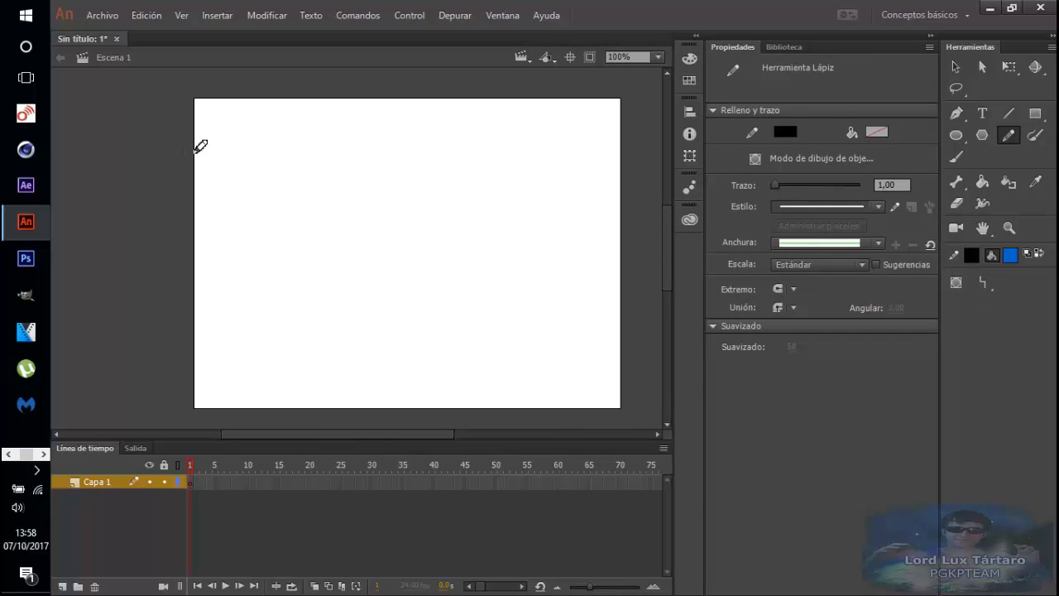
# - Draw several overlapping freehand pencil lines across the stage in Enderezar mode
pyautogui.moveTo(227, 141)
pyautogui.mouseDown()
pyautogui.moveTo(286, 155)
pyautogui.moveTo(298, 254)
pyautogui.moveTo(369, 347)
pyautogui.moveTo(550, 355)
pyautogui.moveTo(373, 69)
pyautogui.moveTo(324, 244)
pyautogui.moveTo(262, 305)
pyautogui.moveTo(272, 282)
pyautogui.moveTo(308, 342)
pyautogui.moveTo(336, 335)
pyautogui.moveTo(372, 298)
pyautogui.moveTo(457, 291)
pyautogui.mouseUp()
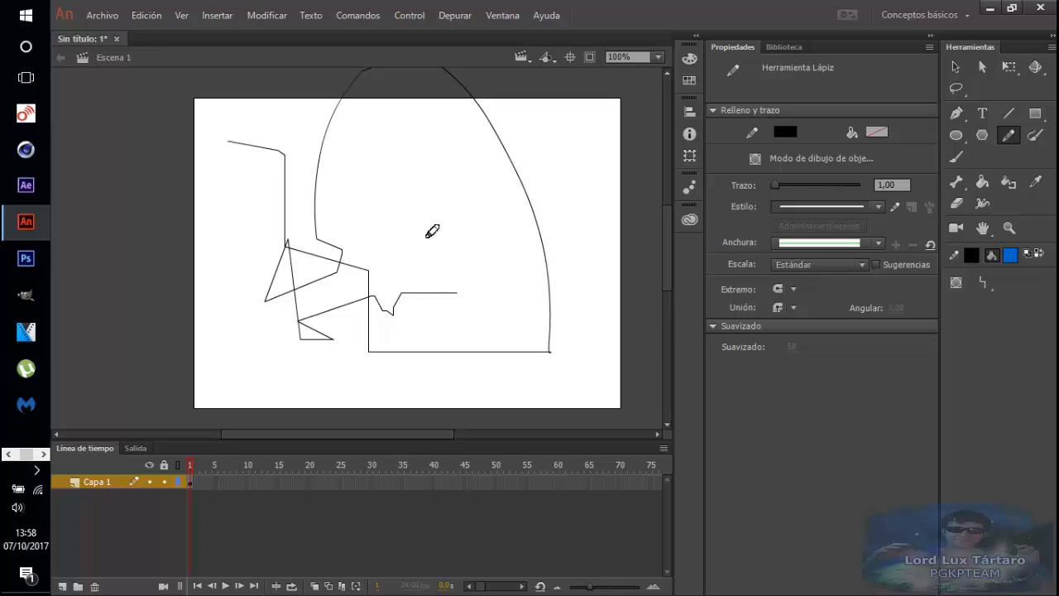
pyautogui.moveTo(379, 211)
pyautogui.mouseDown()
pyautogui.moveTo(414, 202)
pyautogui.moveTo(456, 221)
pyautogui.moveTo(436, 267)
pyautogui.mouseUp()
pyautogui.moveTo(417, 169)
pyautogui.mouseDown()
pyautogui.moveTo(412, 339)
pyautogui.moveTo(489, 251)
pyautogui.moveTo(349, 186)
pyautogui.mouseUp()
pyautogui.moveTo(438, 212)
pyautogui.mouseDown()
pyautogui.moveTo(419, 181)
pyautogui.moveTo(337, 185)
pyautogui.moveTo(500, 298)
pyautogui.moveTo(572, 316)
pyautogui.moveTo(533, 290)
pyautogui.moveTo(487, 345)
pyautogui.moveTo(497, 381)
pyautogui.moveTo(264, 392)
pyautogui.moveTo(225, 381)
pyautogui.moveTo(249, 353)
pyautogui.moveTo(225, 337)
pyautogui.moveTo(287, 387)
pyautogui.moveTo(206, 254)
pyautogui.moveTo(287, 250)
pyautogui.moveTo(254, 287)
pyautogui.moveTo(250, 313)
pyautogui.moveTo(248, 211)
pyautogui.mouseUp()
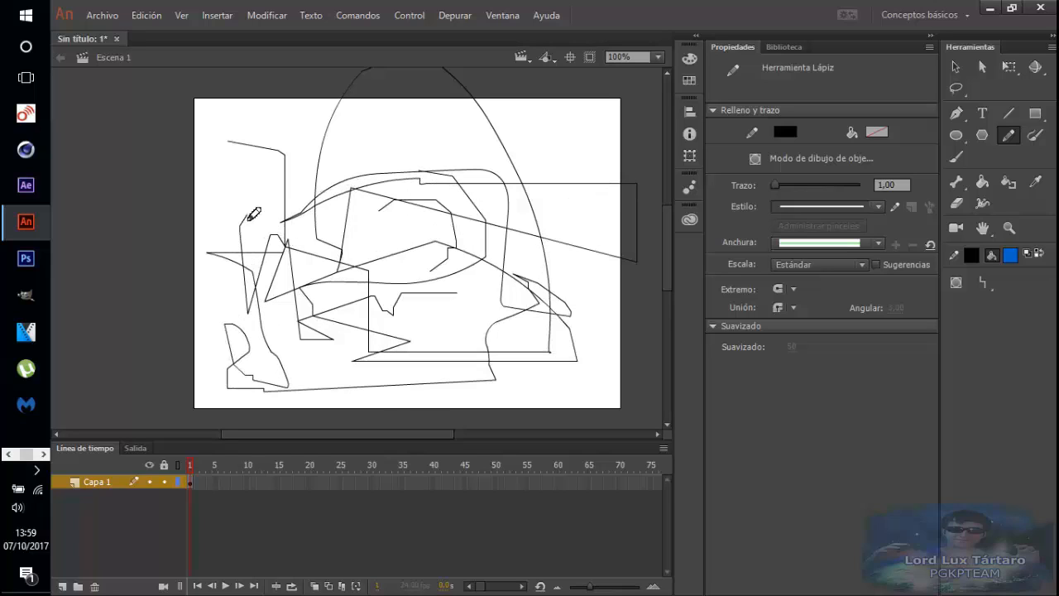
# - Set the pencil mode to Suavizar
pyautogui.click(982, 281)
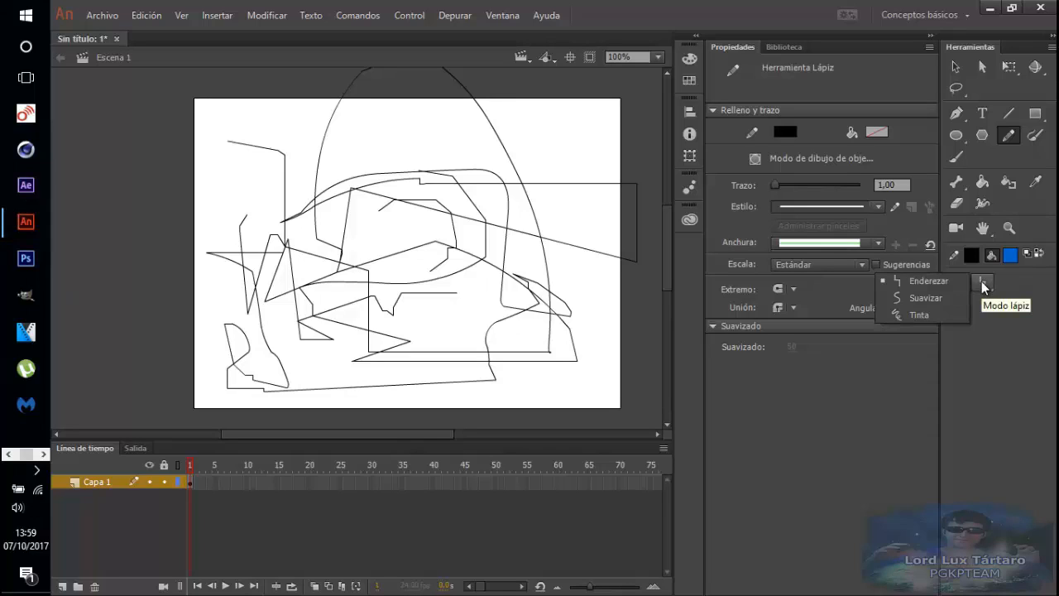
pyautogui.click(899, 298)
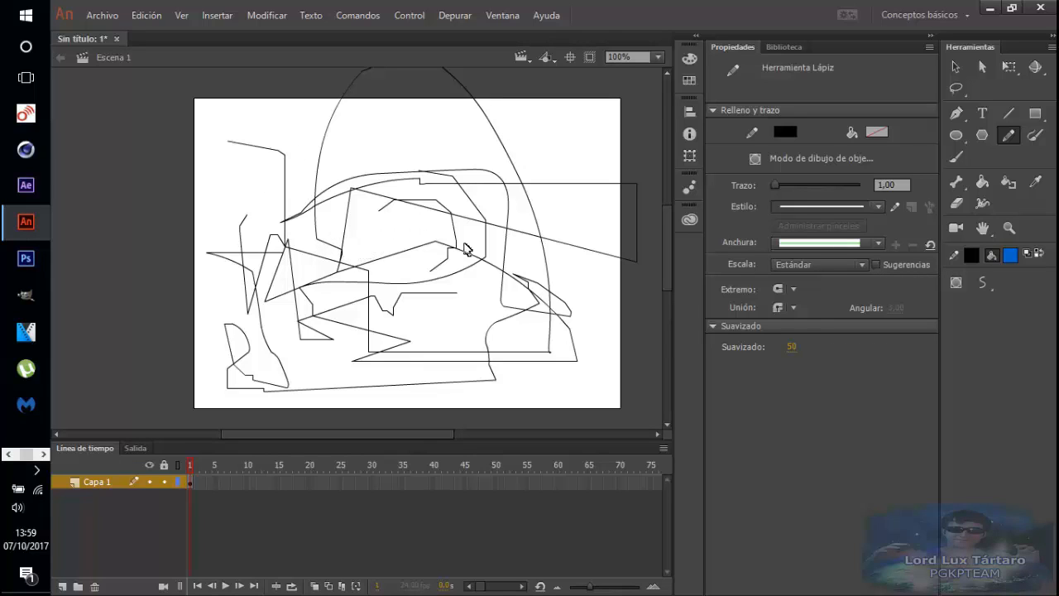
# - Undo all the freehand strokes on the stage
pyautogui.hotkey('ctrl', 'z')
pyautogui.hotkey('ctrl', 'z')
pyautogui.hotkey('ctrl', 'z')
pyautogui.hotkey('ctrl', 'z')
pyautogui.hotkey('ctrl', 'z')
pyautogui.hotkey('ctrl', 'z')
pyautogui.hotkey('ctrl', 'z')
pyautogui.hotkey('ctrl', 'z')
pyautogui.hotkey('ctrl', 'z')
pyautogui.hotkey('ctrl', 'z')
pyautogui.hotkey('ctrl', 'z')
pyautogui.hotkey('ctrl', 'z')
pyautogui.hotkey('ctrl', 'z')
pyautogui.hotkey('ctrl', 'z')
pyautogui.hotkey('ctrl', 'z')
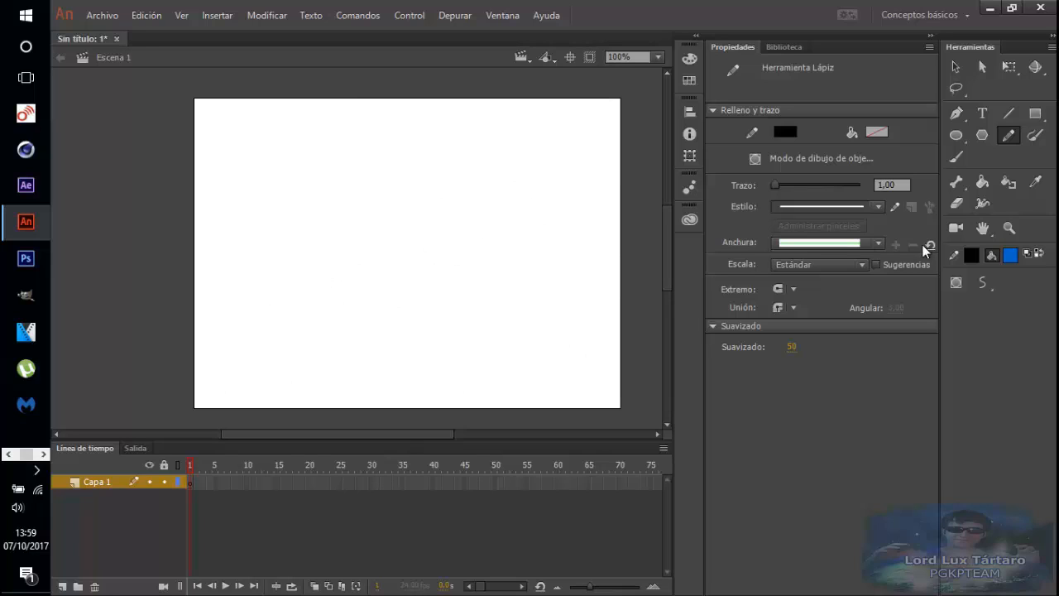
# - Draw a wavy freehand line across the stage in Suavizar mode and a second one above it in Enderezar mode
pyautogui.moveTo(249, 211)
pyautogui.mouseDown()
pyautogui.moveTo(276, 169)
pyautogui.moveTo(345, 164)
pyautogui.moveTo(346, 235)
pyautogui.moveTo(321, 297)
pyautogui.moveTo(339, 300)
pyautogui.moveTo(422, 242)
pyautogui.moveTo(553, 294)
pyautogui.moveTo(454, 359)
pyautogui.moveTo(433, 399)
pyautogui.moveTo(482, 376)
pyautogui.moveTo(608, 361)
pyautogui.moveTo(603, 384)
pyautogui.moveTo(563, 414)
pyautogui.mouseUp()
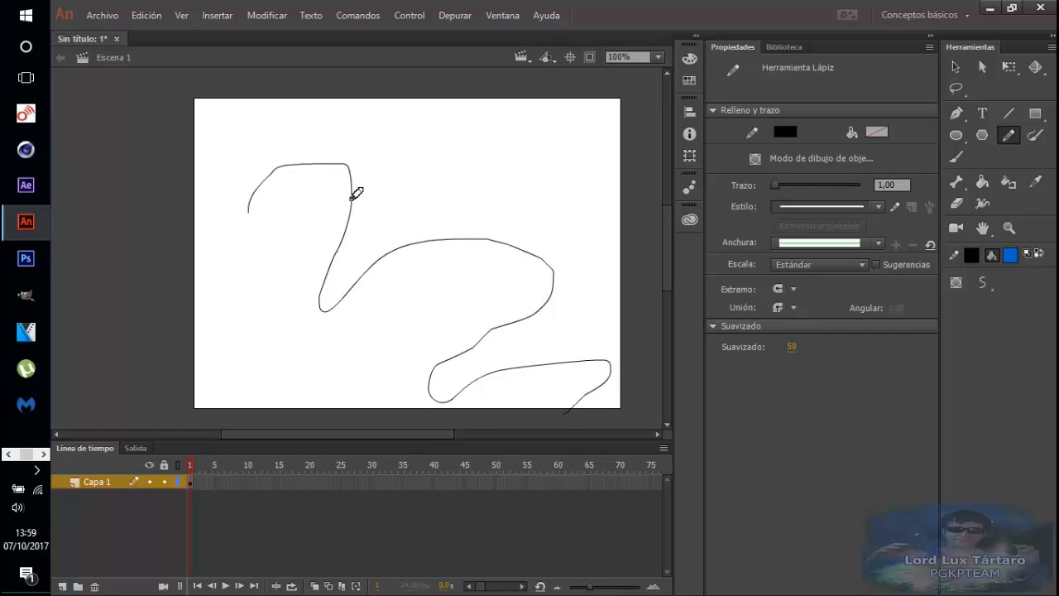
pyautogui.click(984, 287)
pyautogui.click(892, 276)
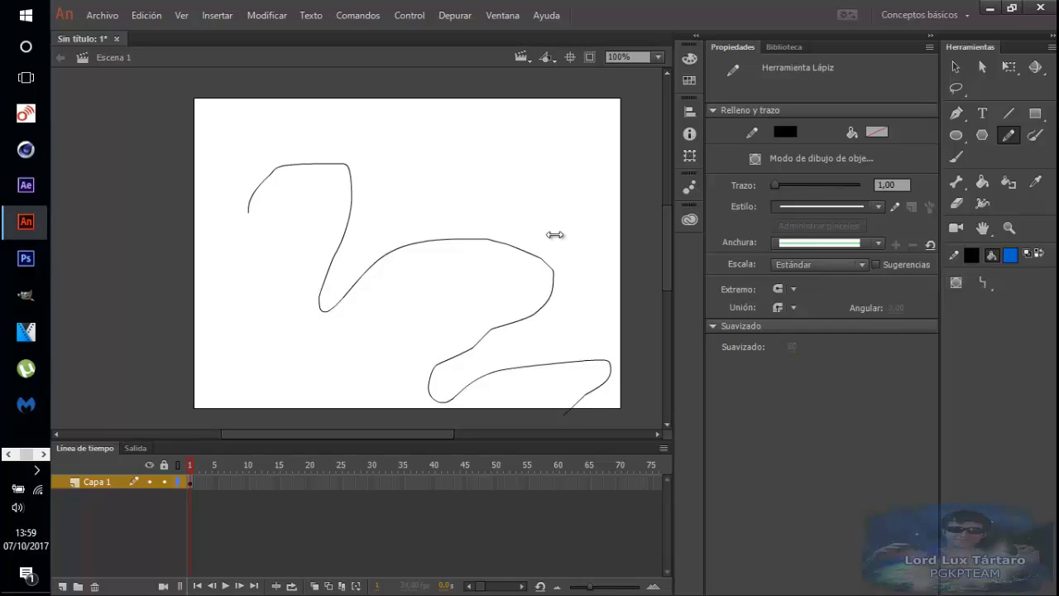
pyautogui.moveTo(315, 132)
pyautogui.mouseDown()
pyautogui.moveTo(395, 121)
pyautogui.moveTo(402, 163)
pyautogui.moveTo(463, 158)
pyautogui.moveTo(517, 132)
pyautogui.moveTo(531, 220)
pyautogui.moveTo(588, 212)
pyautogui.moveTo(592, 272)
pyautogui.moveTo(609, 273)
pyautogui.moveTo(609, 309)
pyautogui.mouseUp()
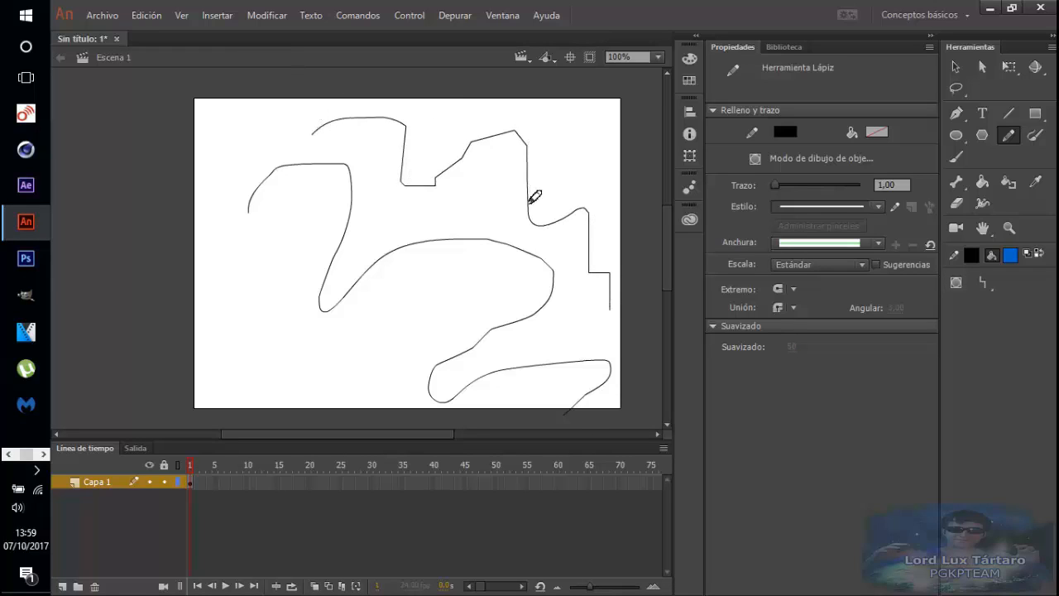
# - Set the pencil mode to Tinta and draw a third, stepped freehand line across the lower left of the stage
pyautogui.click(983, 283)
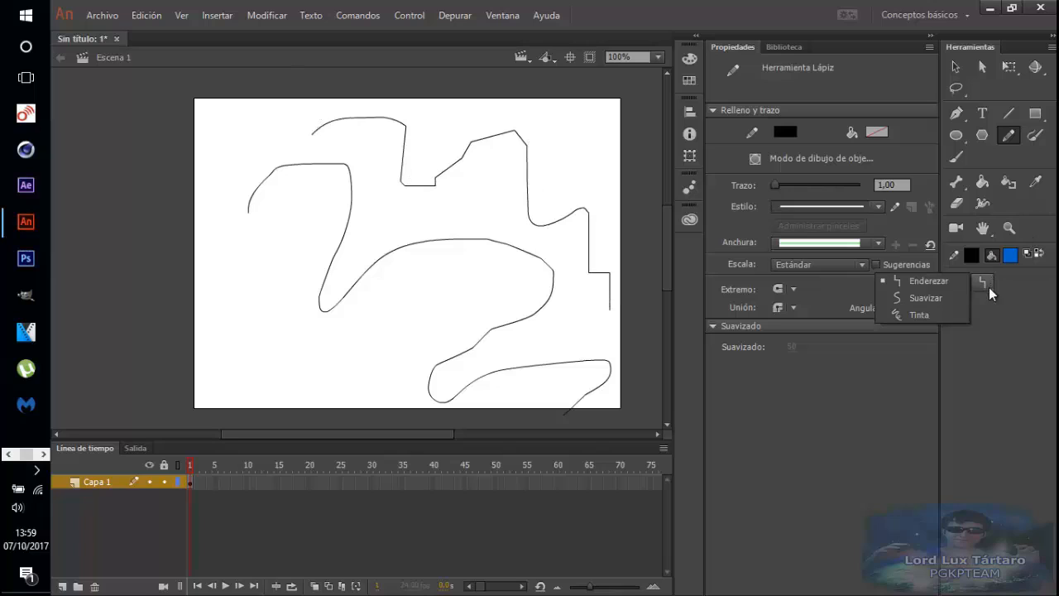
pyautogui.click(933, 317)
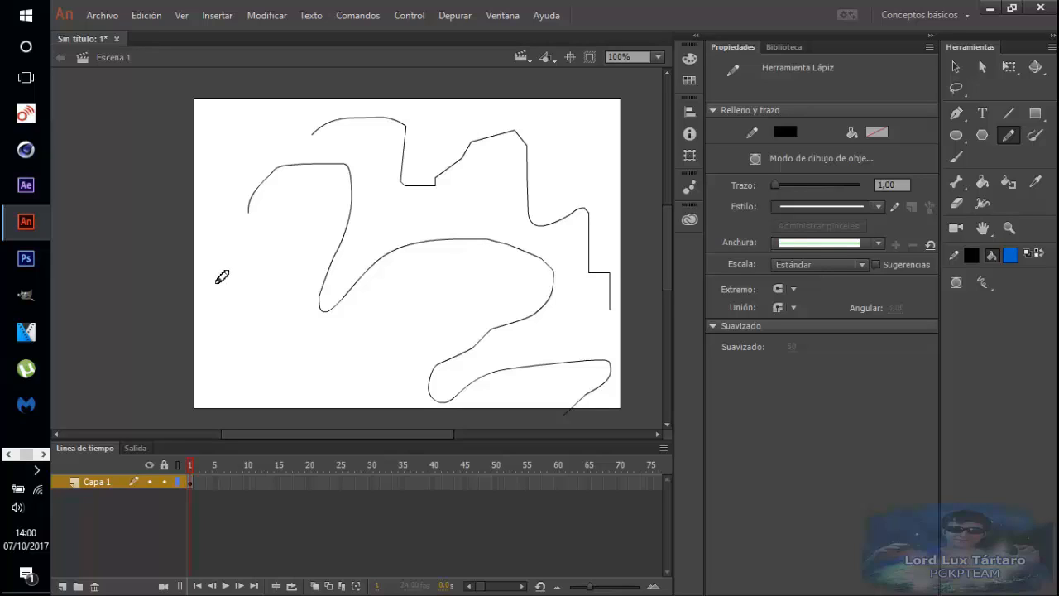
pyautogui.moveTo(207, 293)
pyautogui.mouseDown()
pyautogui.moveTo(268, 282)
pyautogui.moveTo(267, 345)
pyautogui.moveTo(328, 339)
pyautogui.moveTo(339, 348)
pyautogui.moveTo(339, 390)
pyautogui.moveTo(359, 408)
pyautogui.moveTo(406, 400)
pyautogui.moveTo(423, 418)
pyautogui.moveTo(499, 429)
pyautogui.mouseUp()
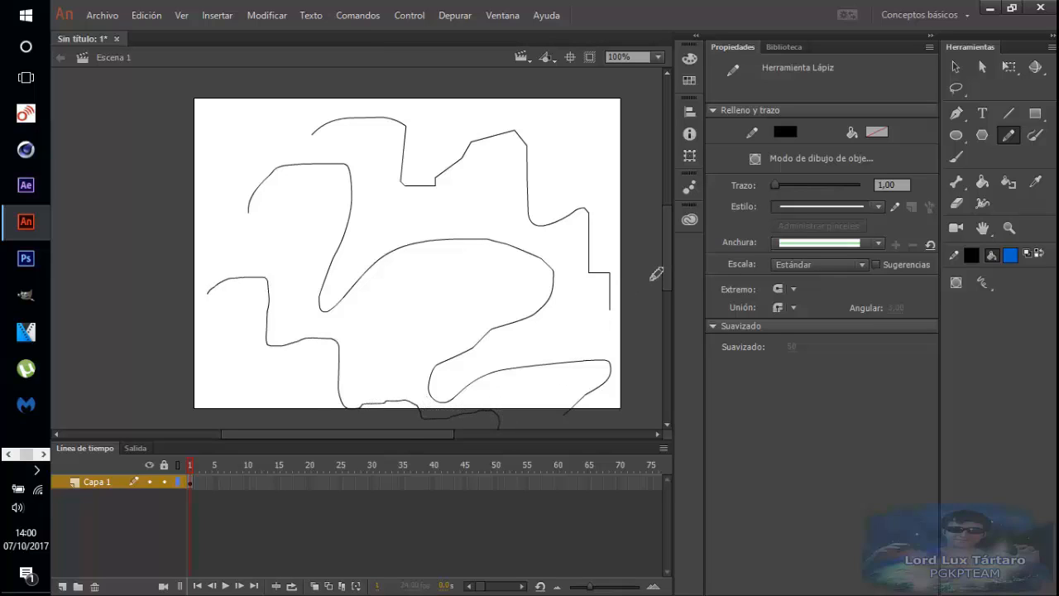
pyautogui.moveTo(667, 261); pyautogui.dragTo(664, 275)
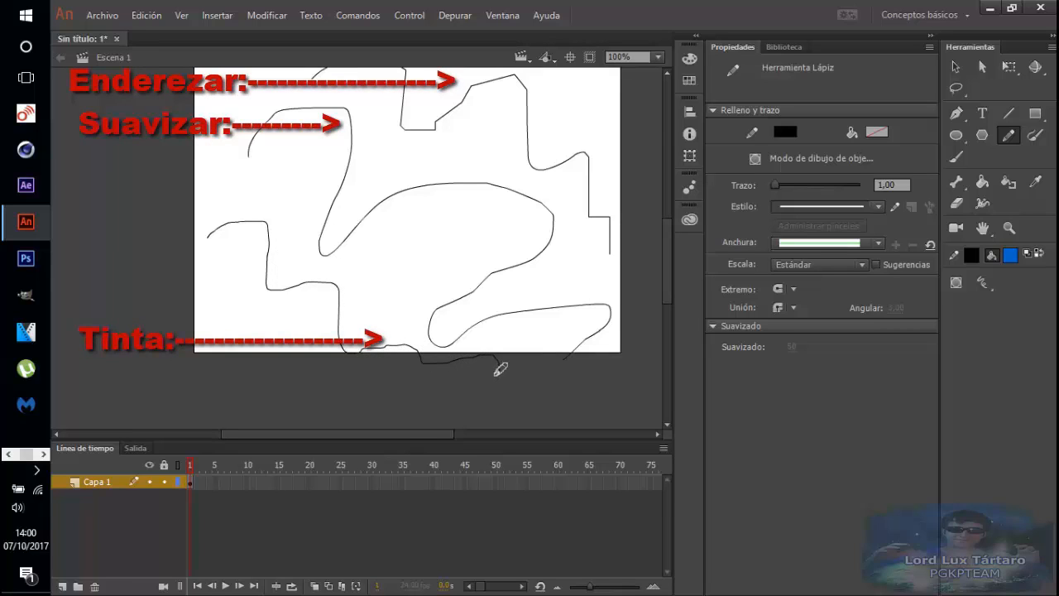
# - Go through the pencil mode options and set the mode back to Suavizar
pyautogui.click(983, 283)
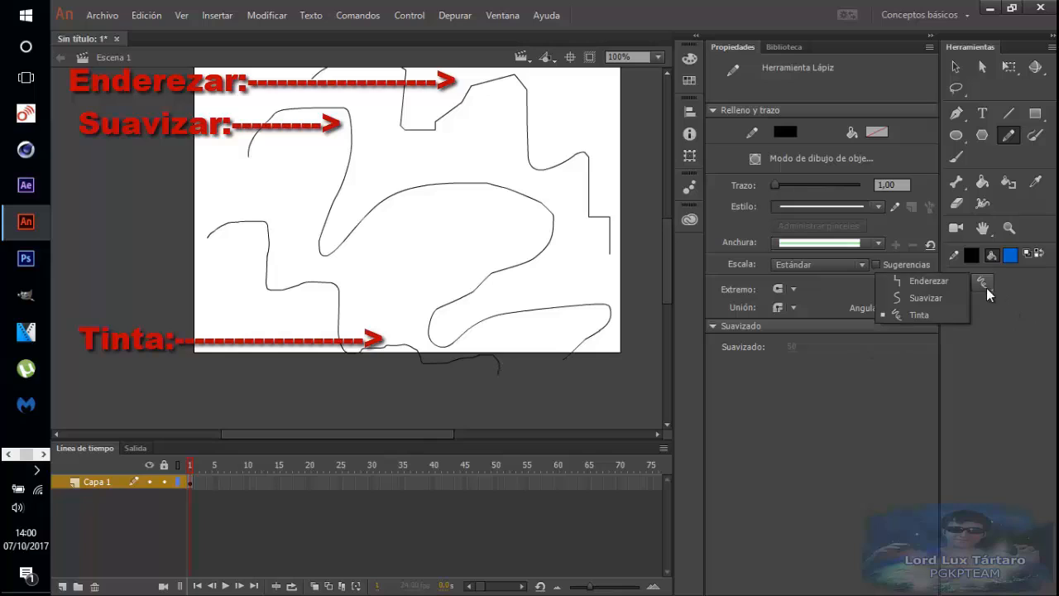
pyautogui.click(929, 316)
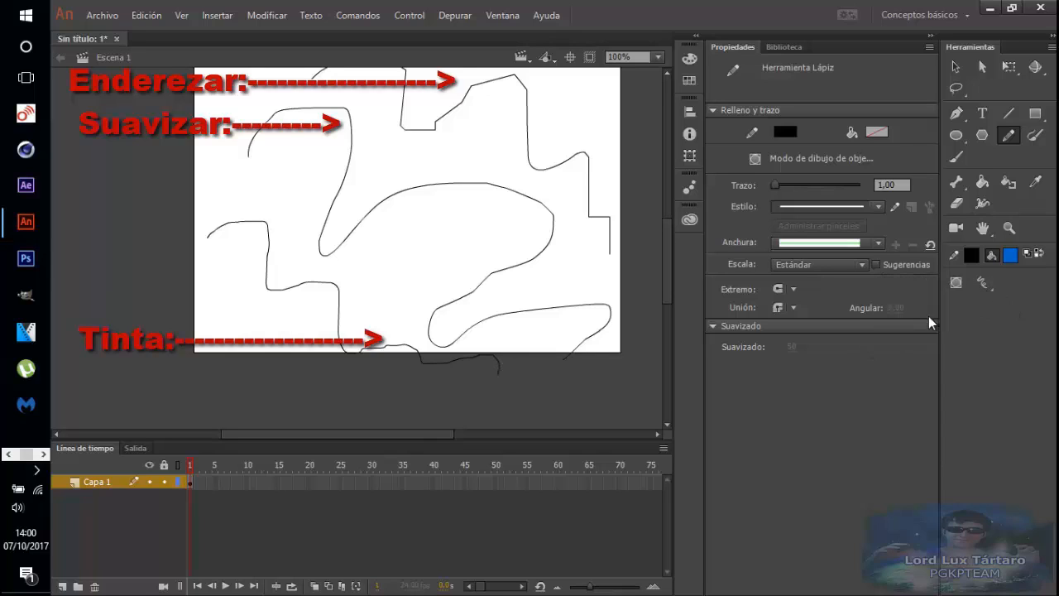
pyautogui.click(982, 283)
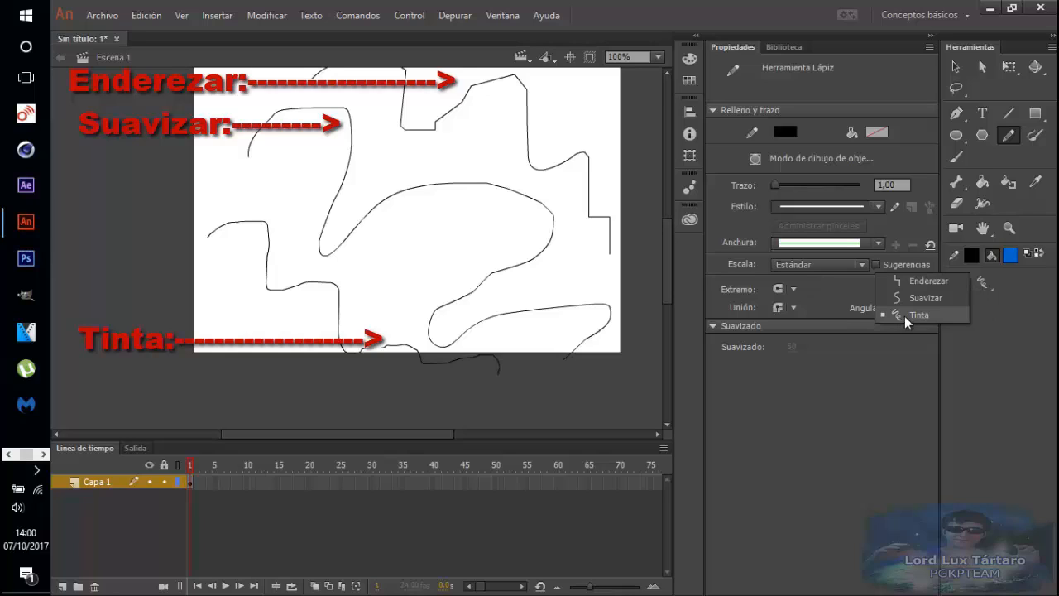
pyautogui.click(904, 316)
pyautogui.click(983, 282)
pyautogui.click(946, 301)
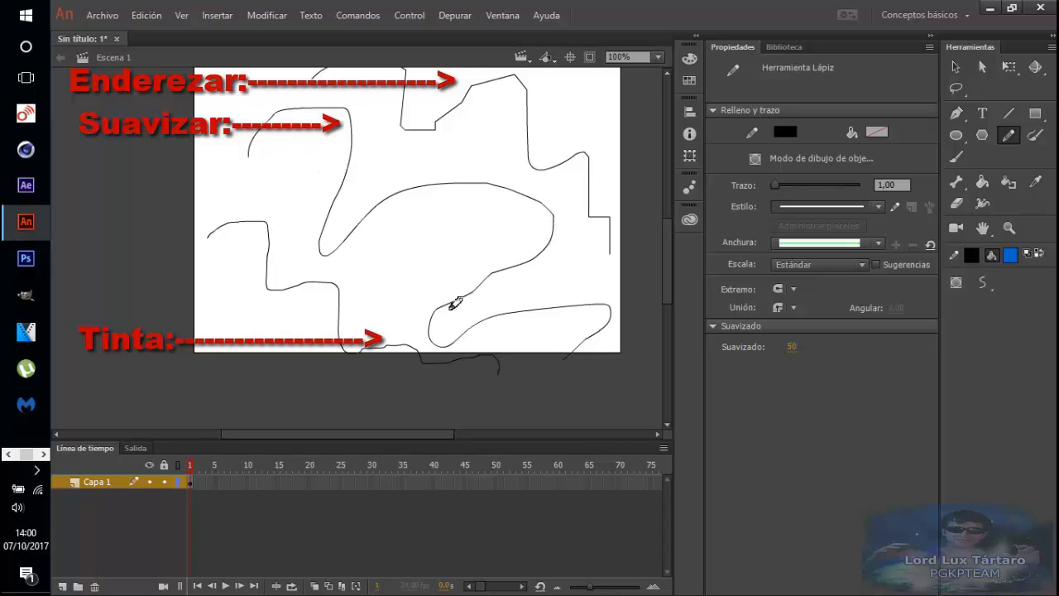
pyautogui.moveTo(611, 301); pyautogui.dragTo(585, 341)
pyautogui.click(987, 279)
pyautogui.click(942, 297)
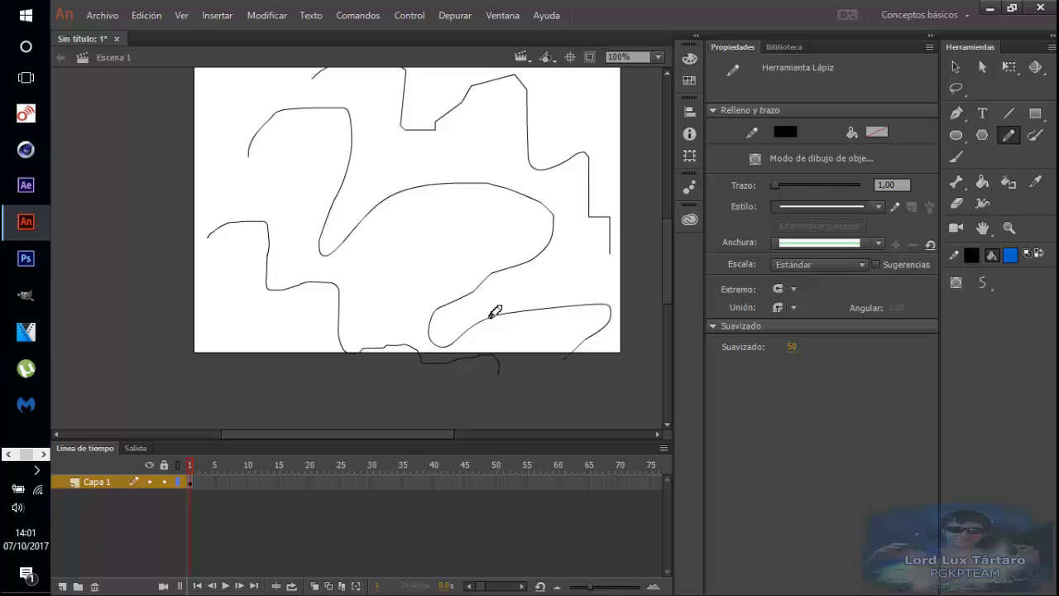
pyautogui.click(979, 282)
pyautogui.moveTo(670, 284); pyautogui.dragTo(670, 272)
pyautogui.click(981, 283)
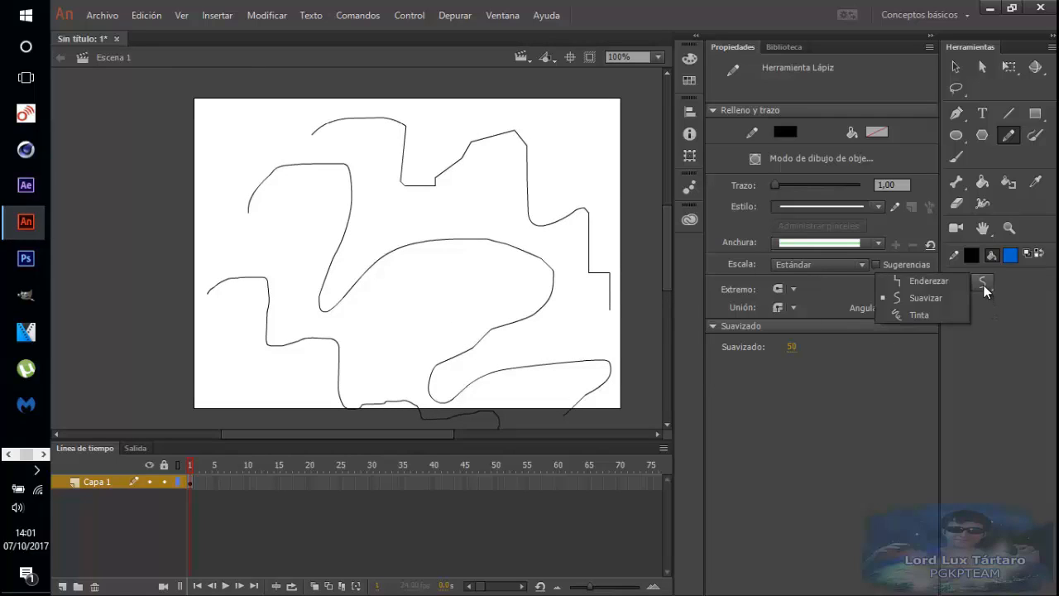
pyautogui.click(981, 286)
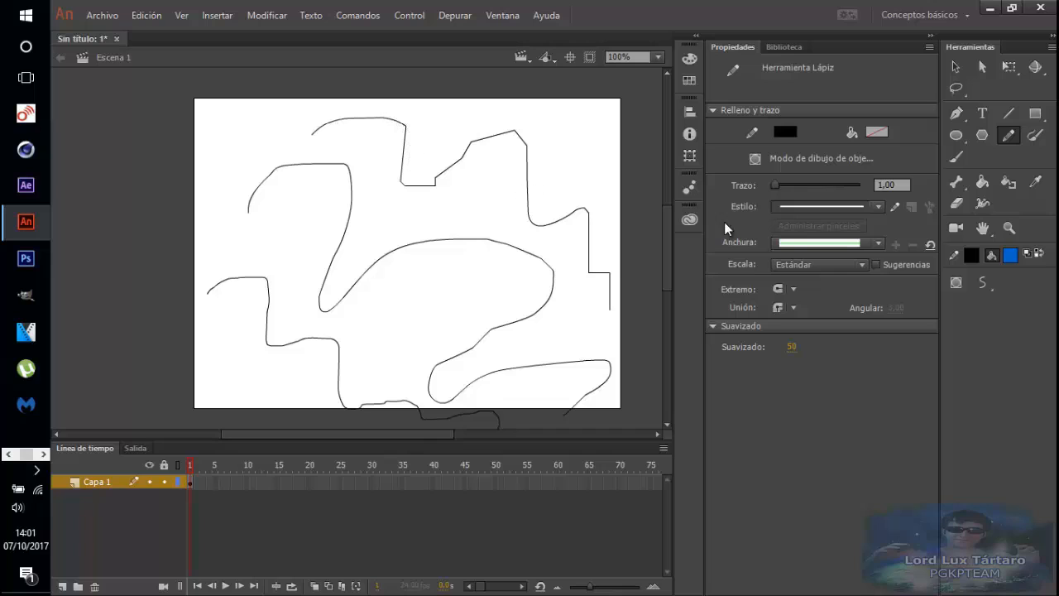
# - Set the pencil mode to Enderezar
pyautogui.click(982, 283)
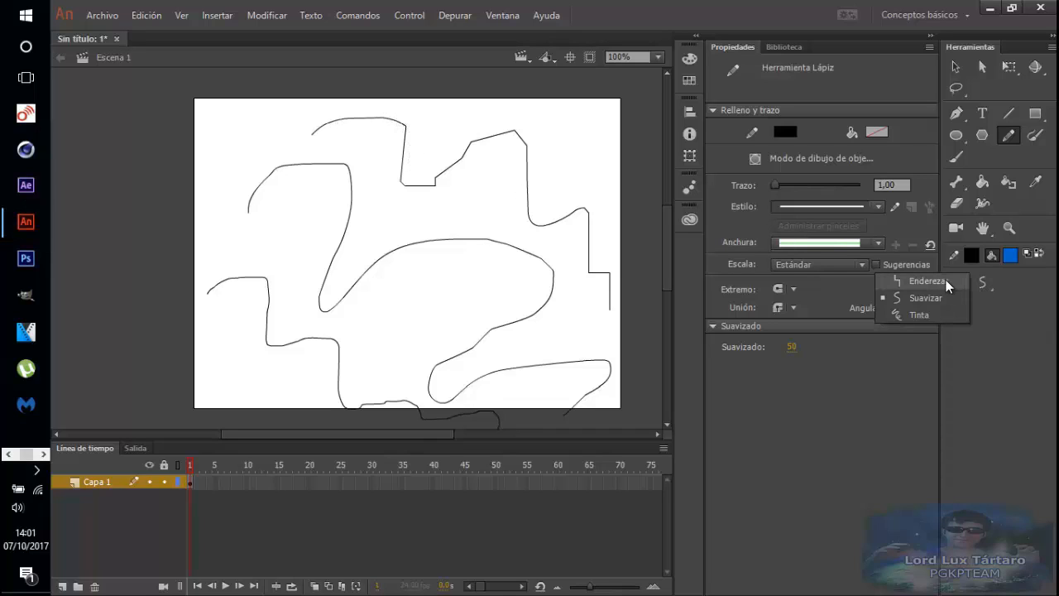
pyautogui.click(946, 280)
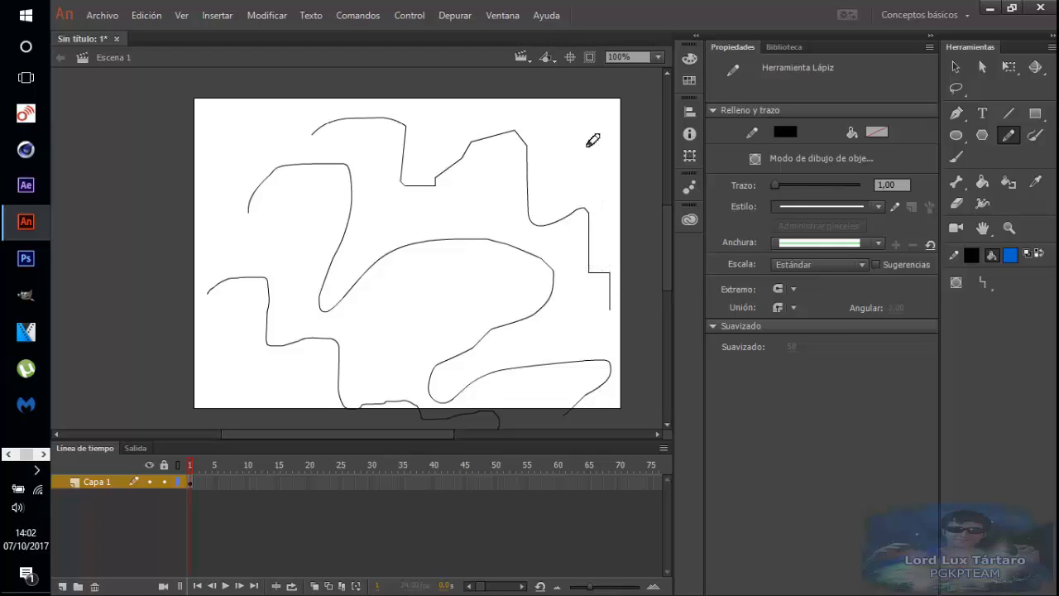
# - Select individual segments of the uppermost freehand line one after another with the Selection tool
pyautogui.click(958, 70)
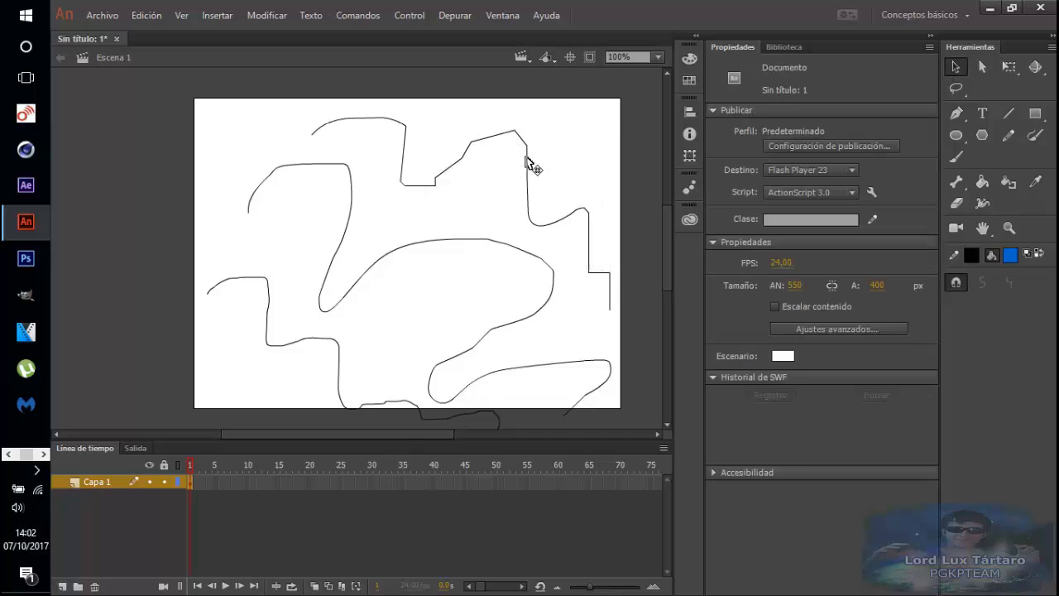
pyautogui.click(526, 157)
pyautogui.click(515, 146)
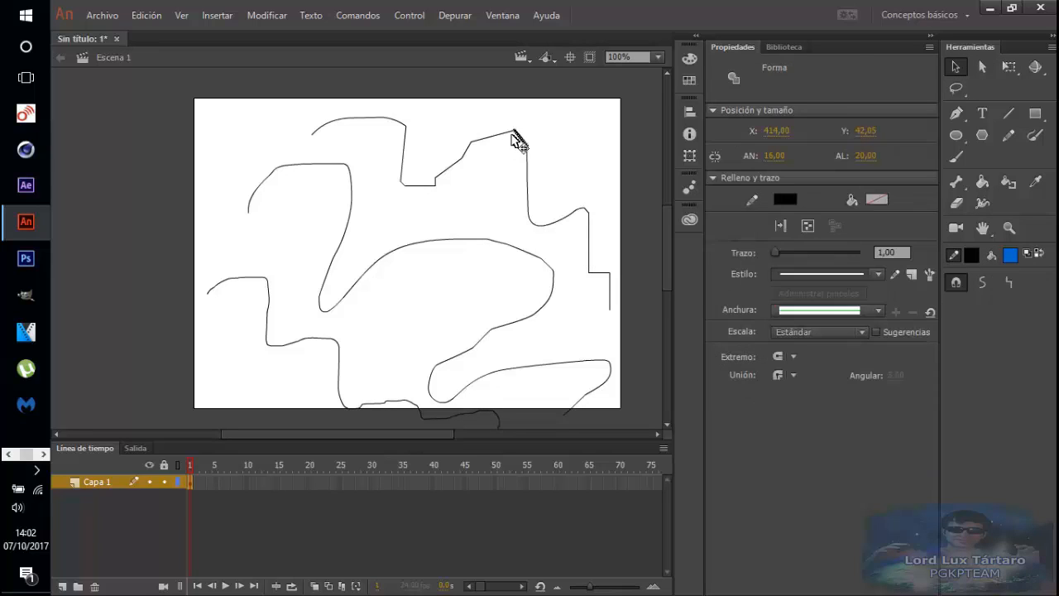
pyautogui.click(495, 136)
pyautogui.click(460, 160)
pyautogui.click(435, 193)
pyautogui.click(414, 184)
pyautogui.moveTo(412, 182)
pyautogui.mouseDown()
pyautogui.moveTo(418, 199)
pyautogui.moveTo(415, 180)
pyautogui.mouseUp()
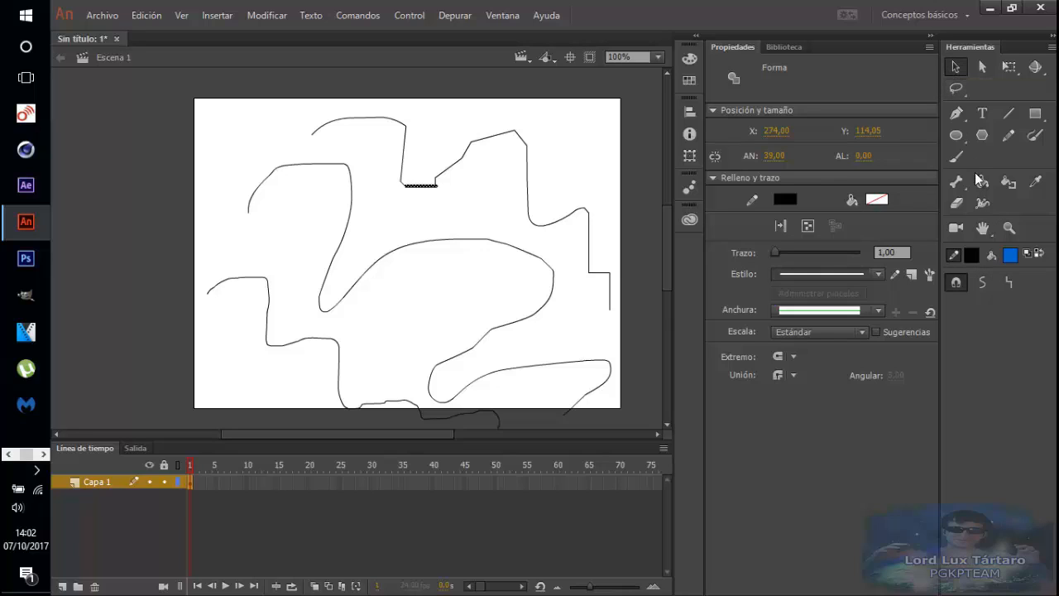
# - Enable object drawing mode for the Pencil tool and draw a stepped zigzag line in the upper-left area of the stage
pyautogui.click(1008, 136)
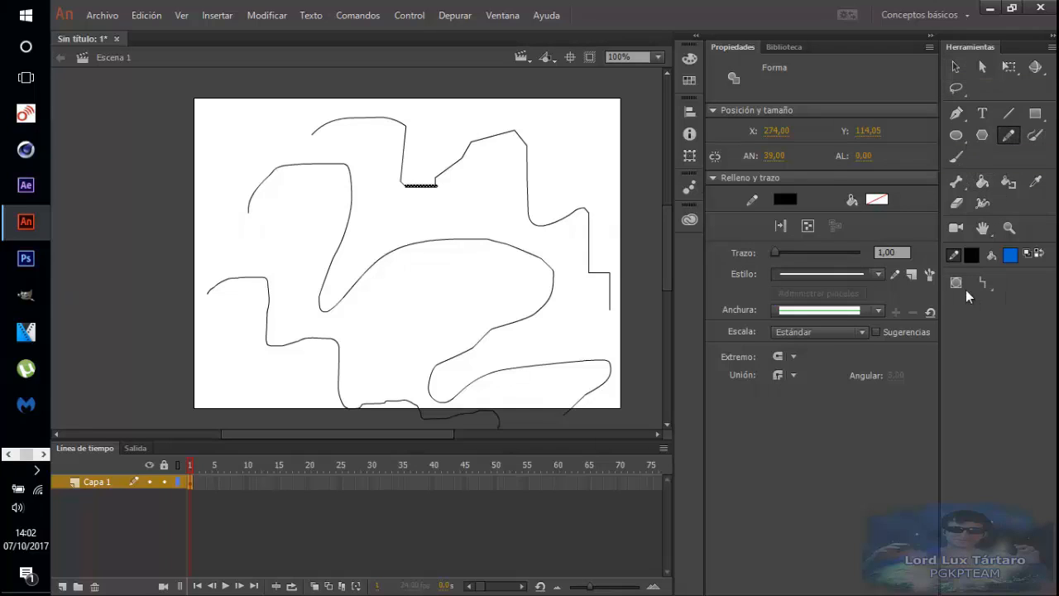
pyautogui.click(955, 283)
pyautogui.moveTo(210, 122)
pyautogui.mouseDown()
pyautogui.moveTo(235, 174)
pyautogui.moveTo(225, 238)
pyautogui.moveTo(274, 243)
pyautogui.moveTo(297, 272)
pyautogui.mouseUp()
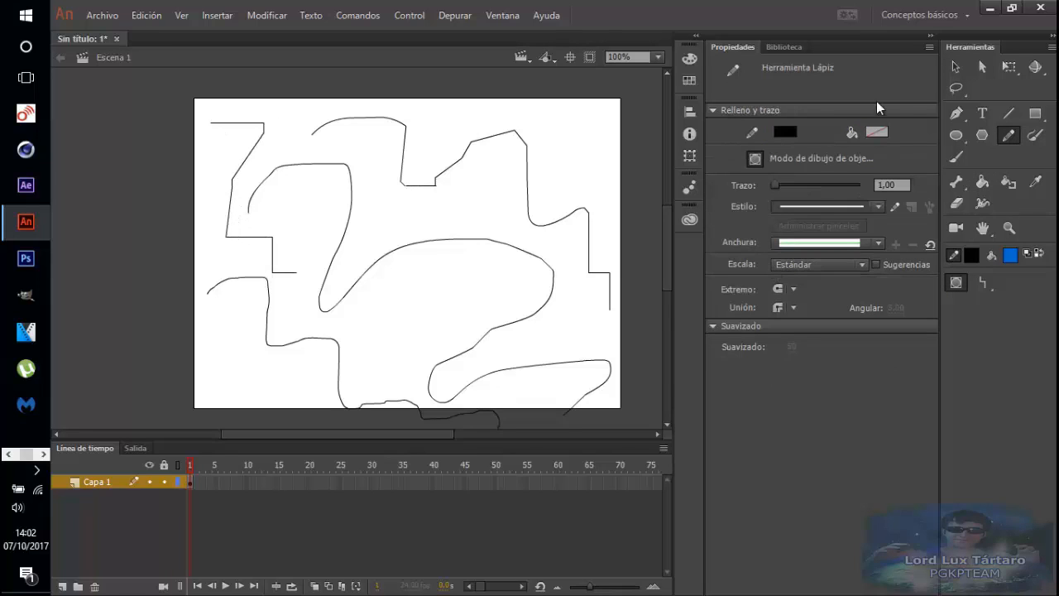
# - Select the new zigzag line as a whole and move it slightly left to about X 13
pyautogui.click(957, 68)
pyautogui.click(255, 237)
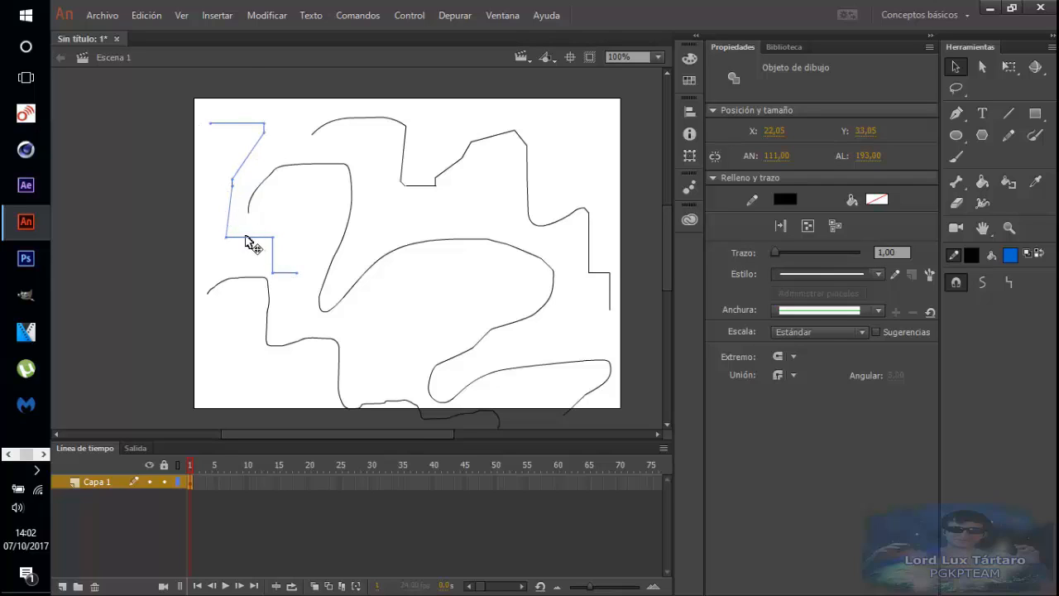
pyautogui.moveTo(248, 240)
pyautogui.mouseDown()
pyautogui.moveTo(284, 241)
pyautogui.moveTo(241, 240)
pyautogui.mouseUp()
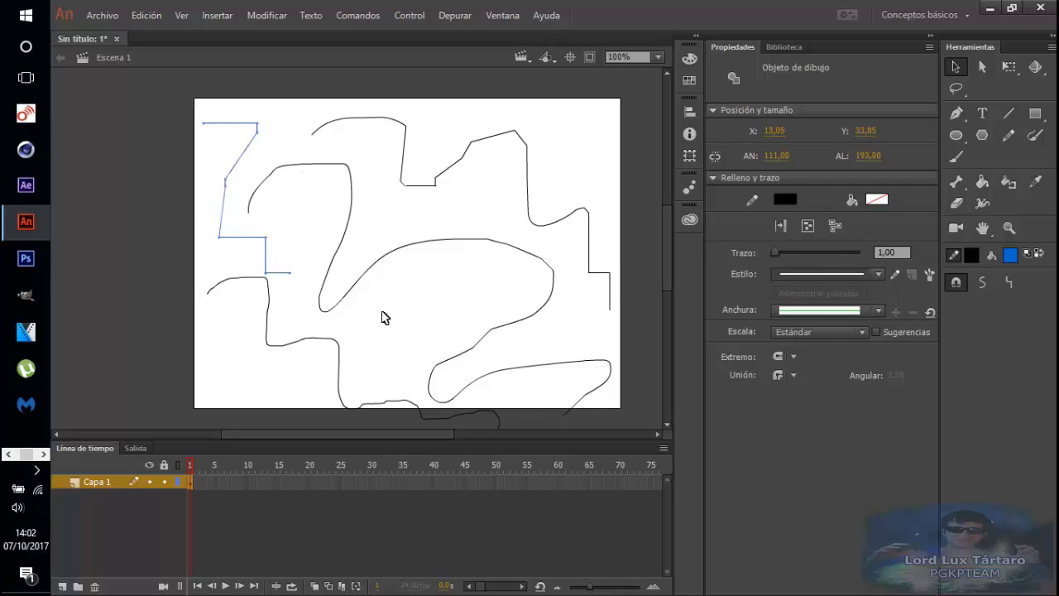
# - Draw small strokes in the stage's upper-right corner and a five-pointed star below the upper line, using the Pencil in object drawing mode
pyautogui.click(1009, 135)
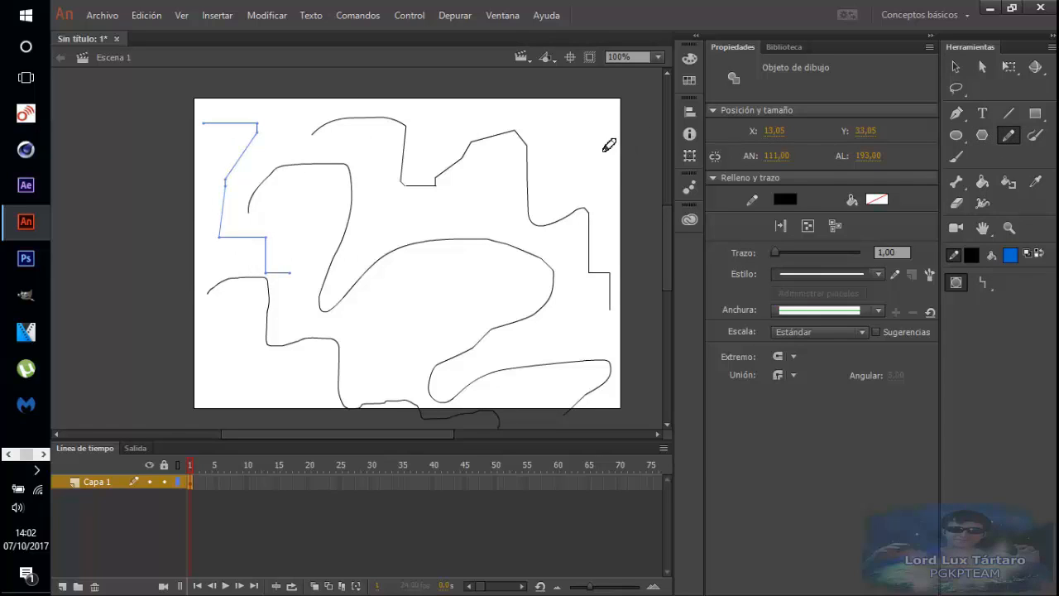
pyautogui.moveTo(567, 116)
pyautogui.mouseDown()
pyautogui.moveTo(510, 116)
pyautogui.moveTo(550, 108)
pyautogui.moveTo(546, 97)
pyautogui.moveTo(548, 130)
pyautogui.mouseUp()
pyautogui.click(584, 115)
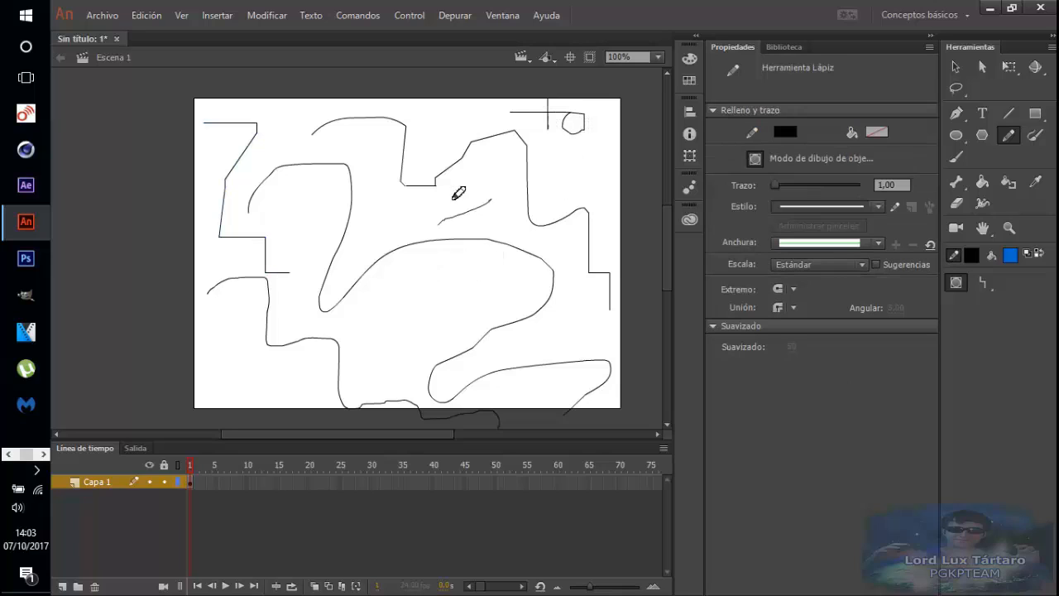
pyautogui.moveTo(453, 198)
pyautogui.mouseDown()
pyautogui.moveTo(472, 222)
pyautogui.moveTo(466, 163)
pyautogui.moveTo(439, 225)
pyautogui.mouseUp()
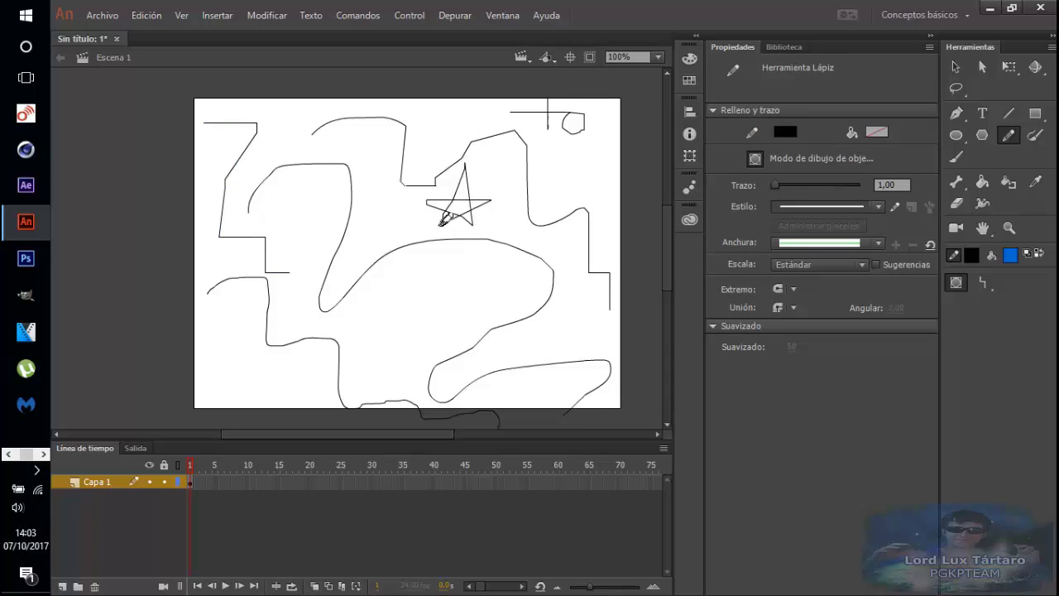
# - Select the whole star with the Selection tool and move it slightly right to about X 311
pyautogui.click(955, 66)
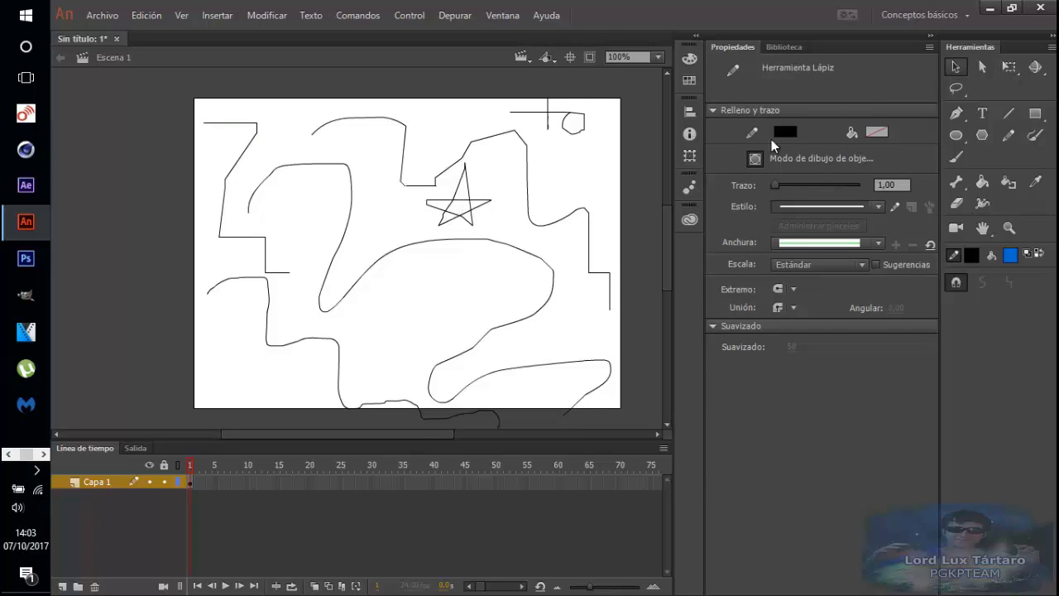
pyautogui.click(473, 217)
pyautogui.moveTo(474, 217)
pyautogui.mouseDown()
pyautogui.moveTo(496, 217)
pyautogui.moveTo(475, 218)
pyautogui.moveTo(480, 210)
pyautogui.mouseUp()
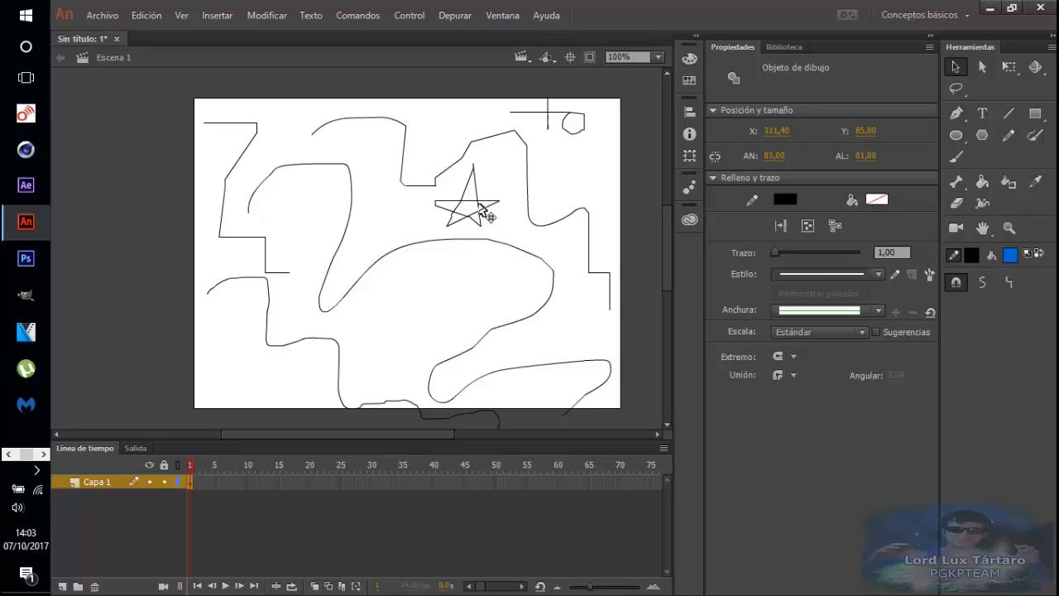
pyautogui.click(479, 204)
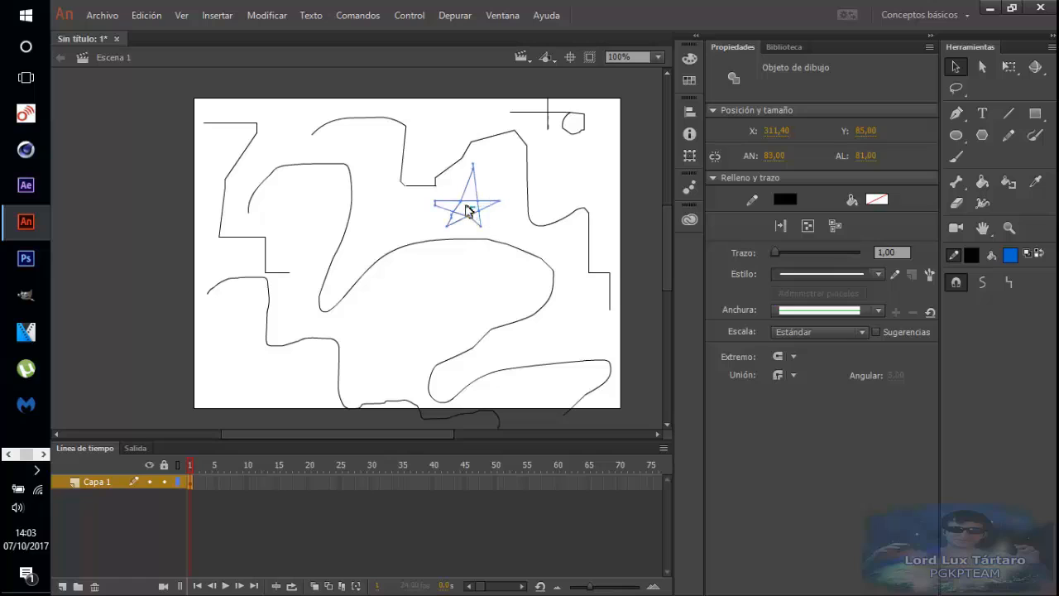
pyautogui.click(470, 208)
pyautogui.click(479, 208)
pyautogui.moveTo(491, 210); pyautogui.dragTo(480, 213)
# - Turn off object drawing mode and draw a smaller pencil star to the left of the first star
pyautogui.click(1009, 137)
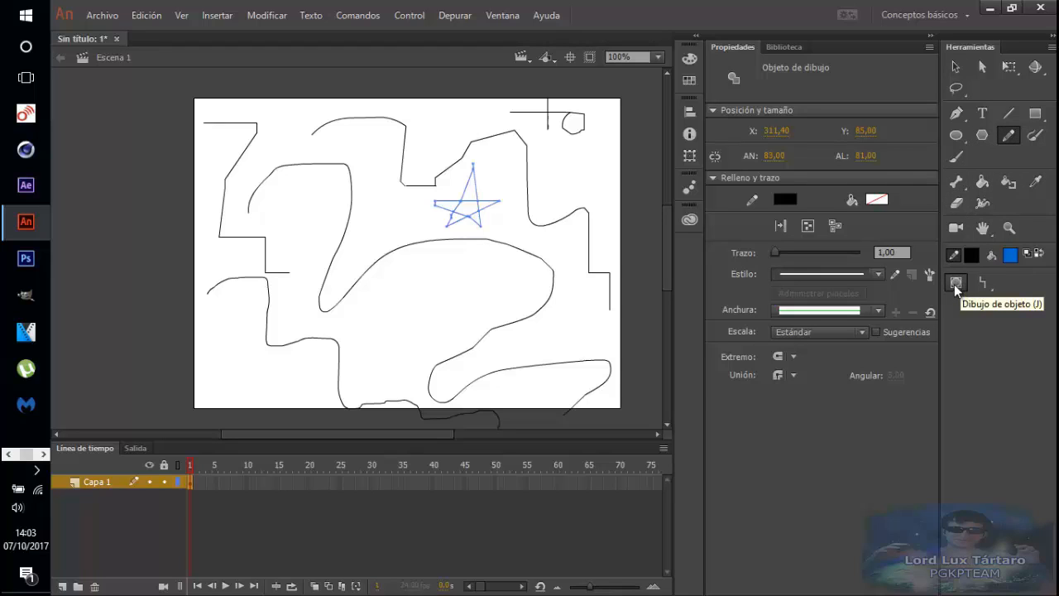
pyautogui.click(955, 283)
pyautogui.moveTo(371, 236)
pyautogui.mouseDown()
pyautogui.moveTo(393, 211)
pyautogui.moveTo(362, 220)
pyautogui.moveTo(381, 239)
pyautogui.moveTo(374, 199)
pyautogui.moveTo(377, 236)
pyautogui.mouseUp()
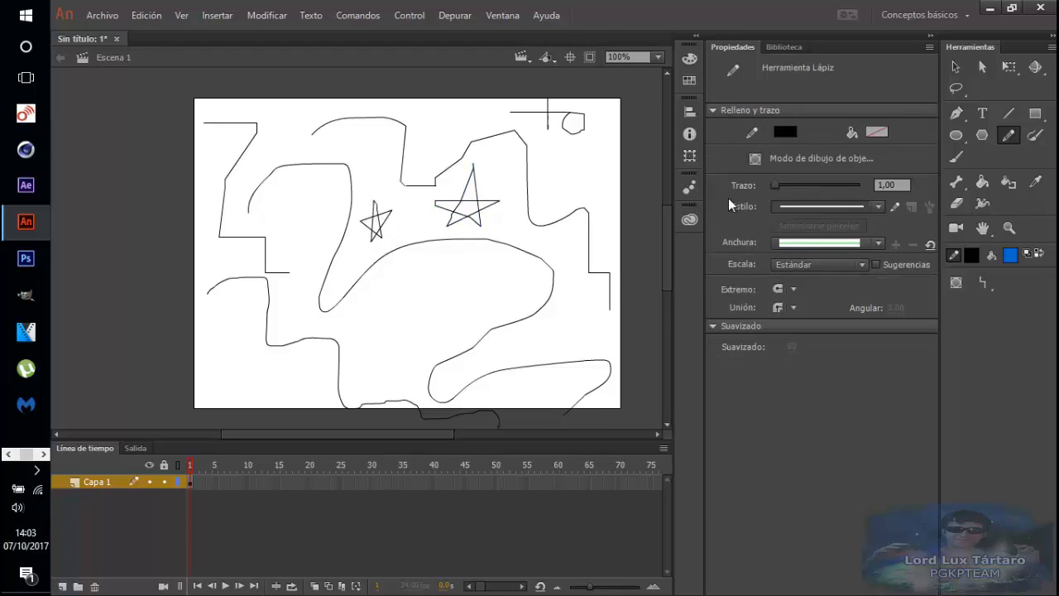
# - Move the large star right to about X 325, and select single segments of the smaller star for comparison
pyautogui.click(955, 67)
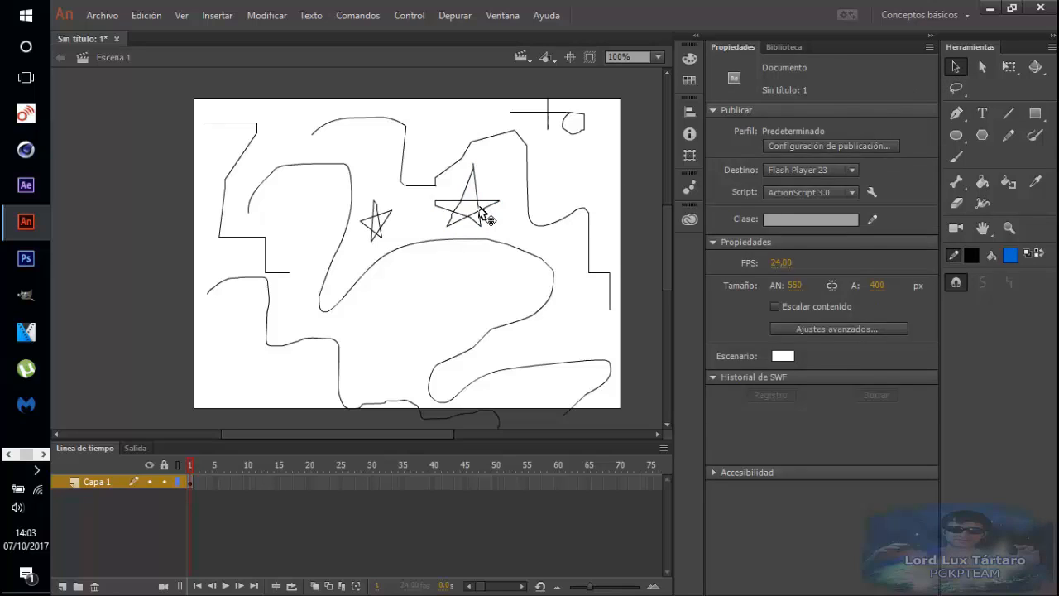
pyautogui.moveTo(486, 215); pyautogui.dragTo(489, 217)
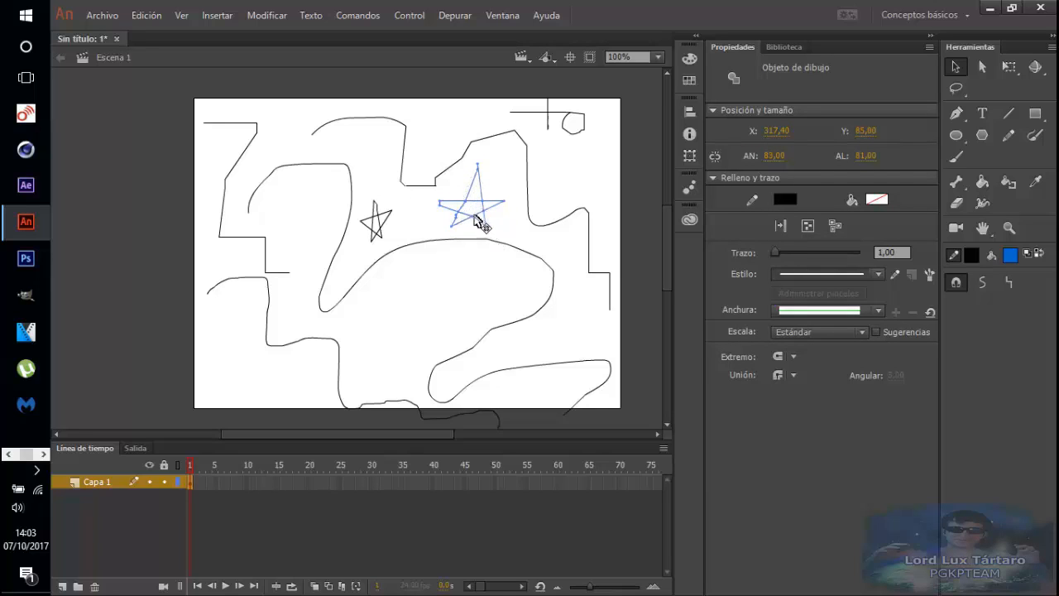
pyautogui.moveTo(488, 220); pyautogui.dragTo(495, 217)
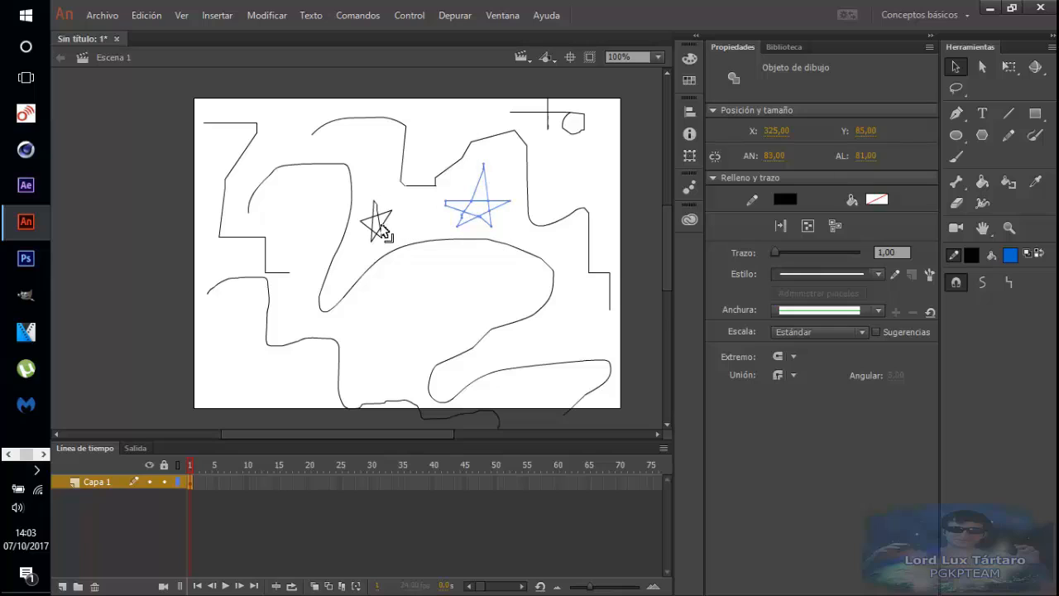
pyautogui.click(381, 223)
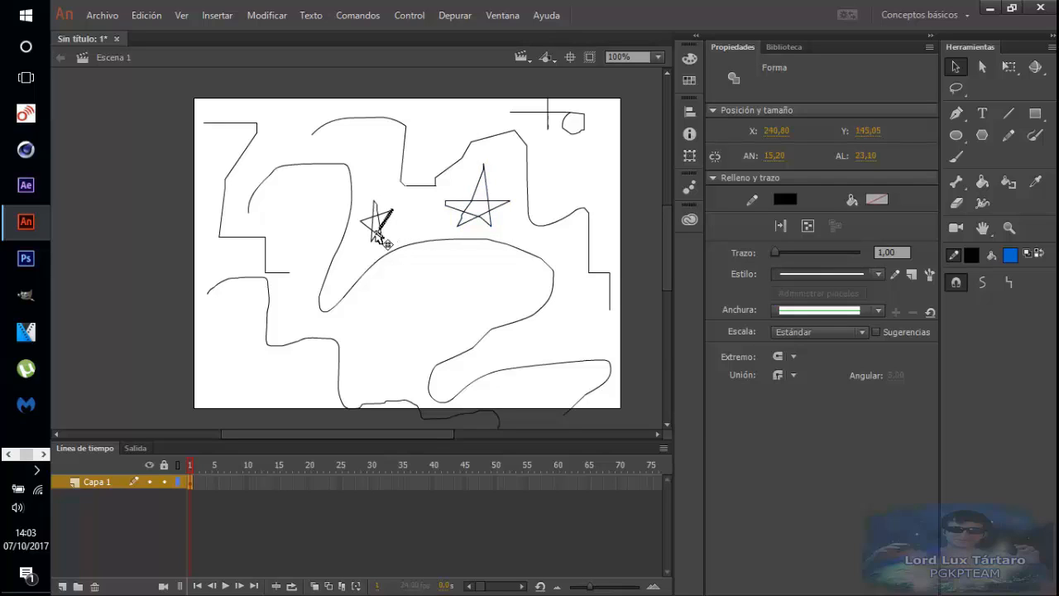
pyautogui.click(372, 238)
# - Turn object drawing mode back on and draw a small pencil star between the two existing stars
pyautogui.click(1007, 135)
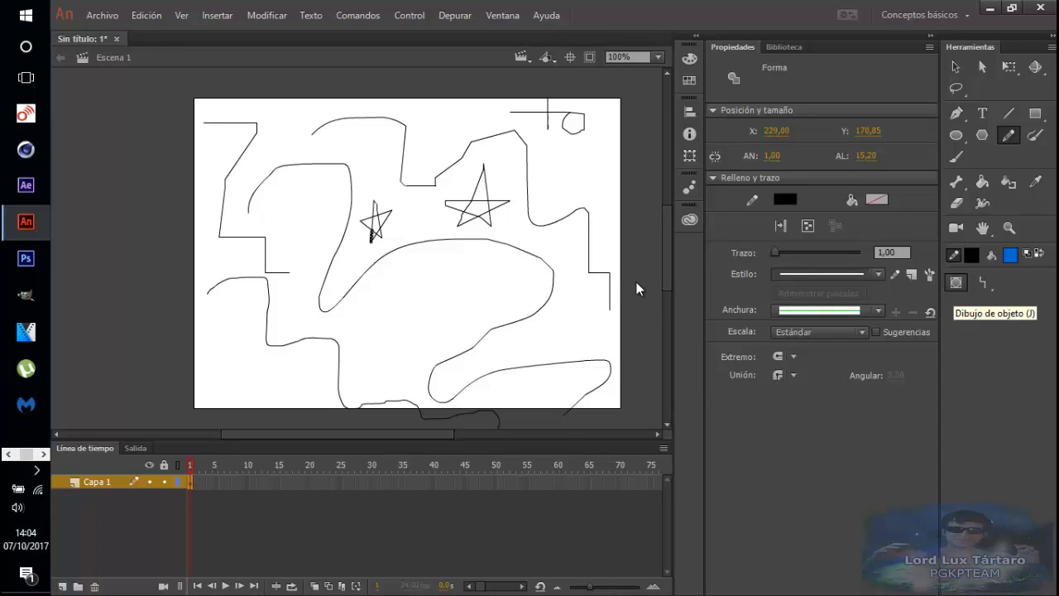
pyautogui.press('j')
pyautogui.moveTo(392, 227)
pyautogui.mouseDown()
pyautogui.moveTo(405, 200)
pyautogui.moveTo(412, 223)
pyautogui.moveTo(417, 197)
pyautogui.moveTo(428, 225)
pyautogui.mouseUp()
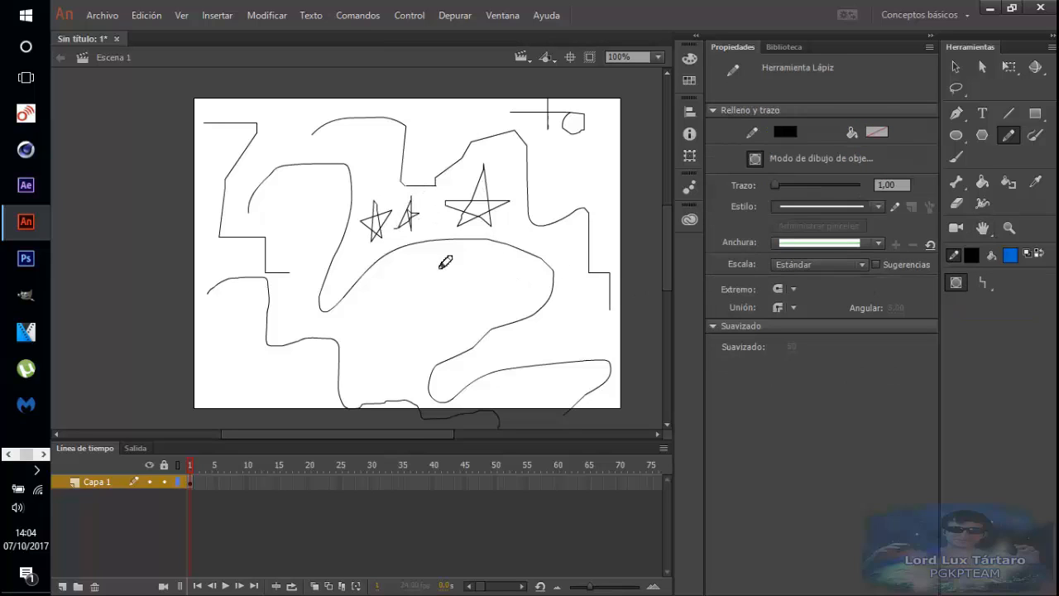
# - Move the middle star as one object slightly right to about X 274
pyautogui.click(951, 71)
pyautogui.click(953, 70)
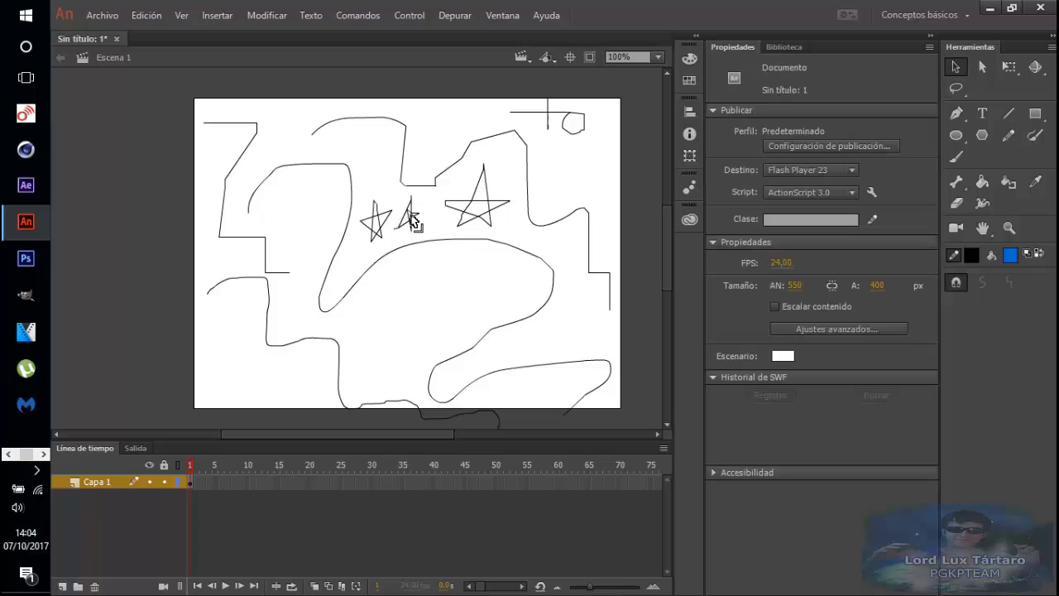
pyautogui.moveTo(413, 223)
pyautogui.mouseDown()
pyautogui.moveTo(437, 225)
pyautogui.moveTo(426, 222)
pyautogui.mouseUp()
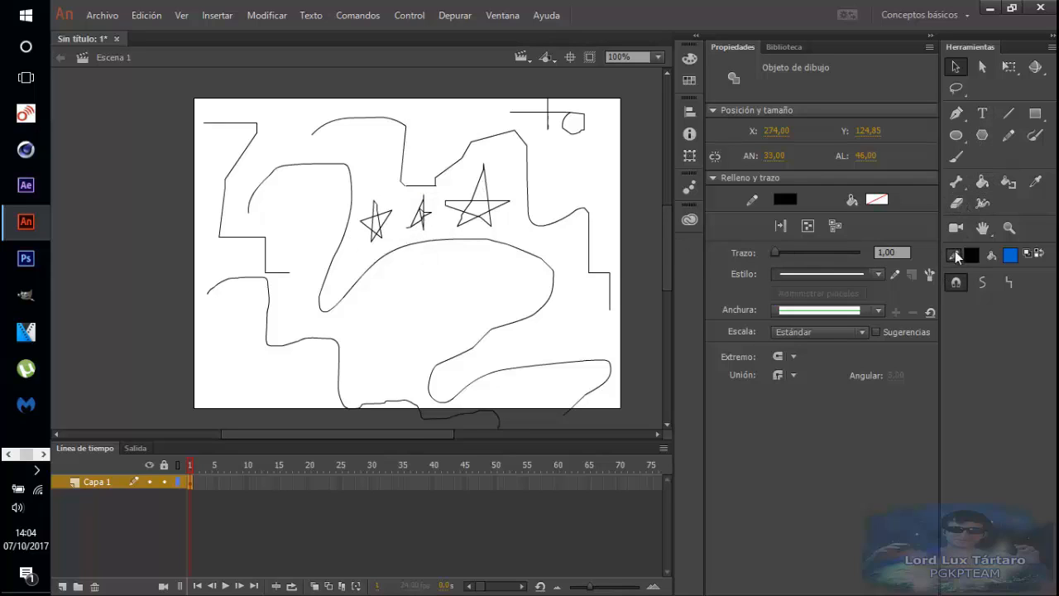
# - Try selecting and moving individual segments of the left star with the Selection tool, and clear the selection
pyautogui.click(1008, 136)
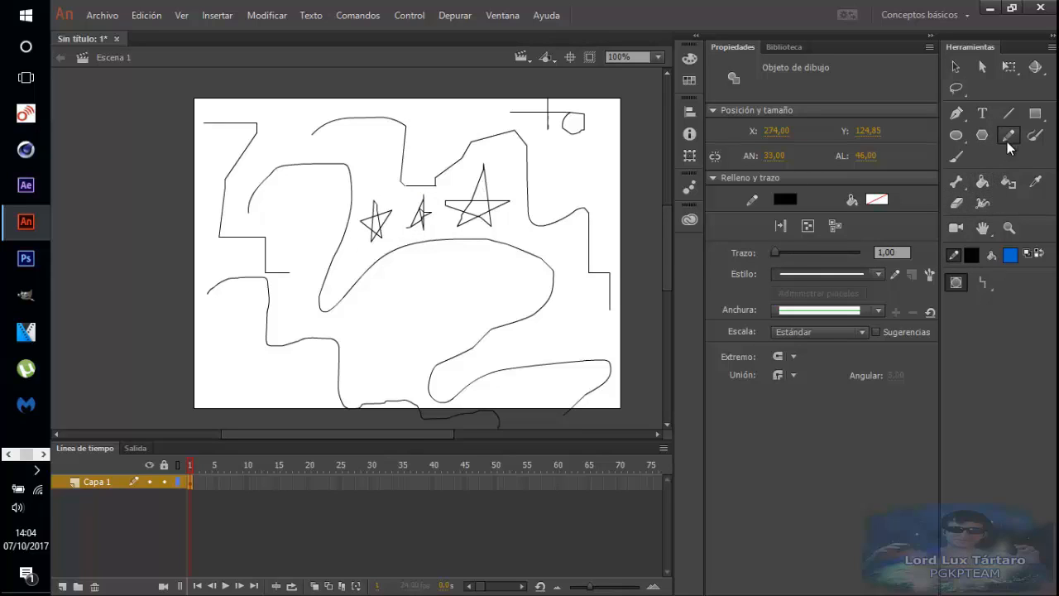
pyautogui.click(956, 67)
pyautogui.click(383, 239)
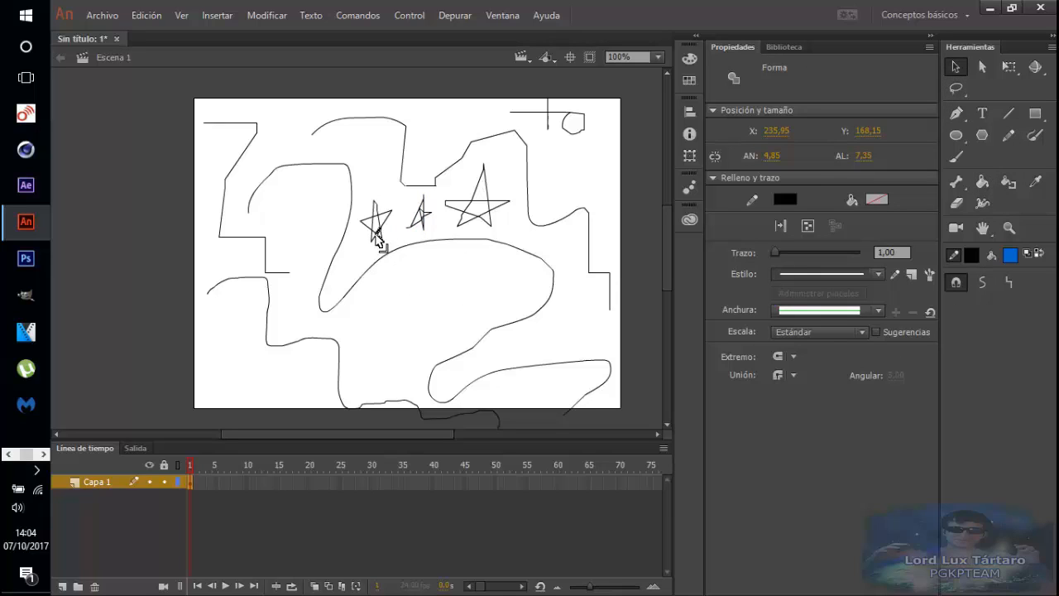
pyautogui.doubleClick(383, 238)
pyautogui.click(389, 243)
pyautogui.click(395, 242)
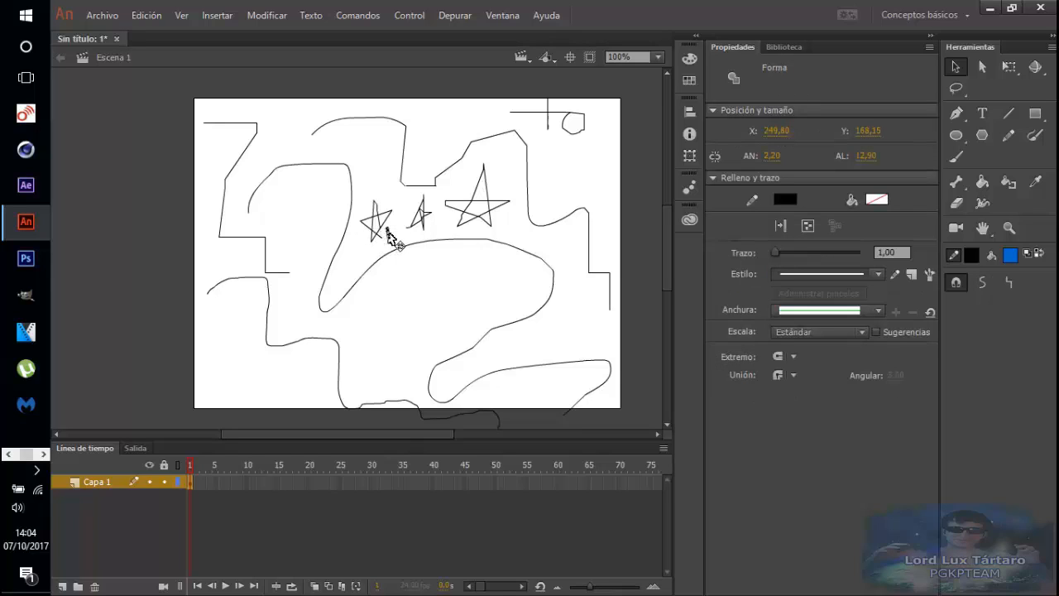
pyautogui.moveTo(386, 236); pyautogui.dragTo(380, 229)
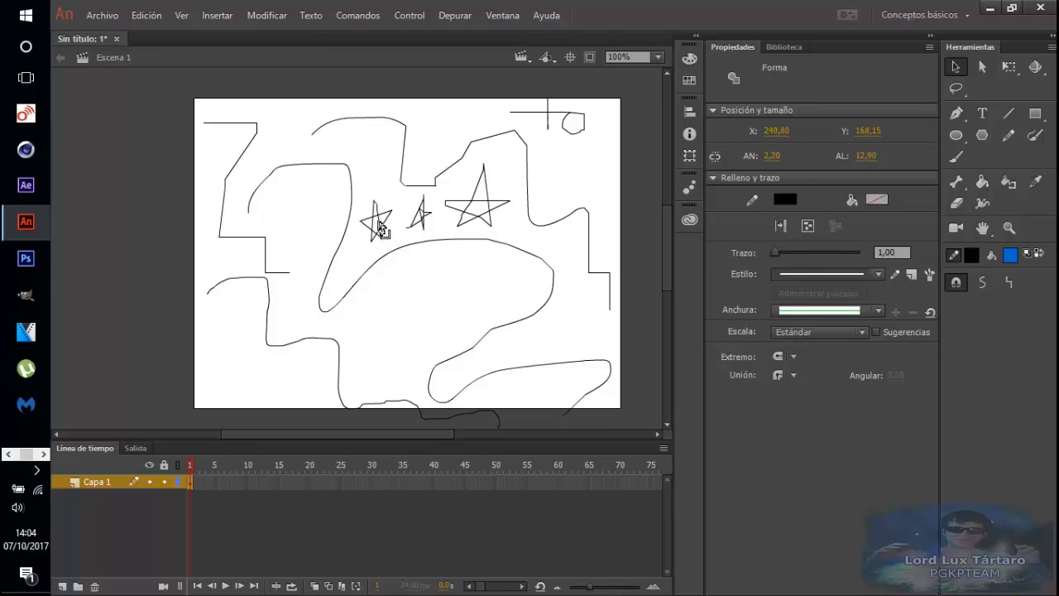
pyautogui.doubleClick(381, 230)
pyautogui.click(387, 239)
pyautogui.click(381, 233)
pyautogui.click(387, 221)
pyautogui.moveTo(389, 221); pyautogui.dragTo(385, 218)
pyautogui.click(455, 250)
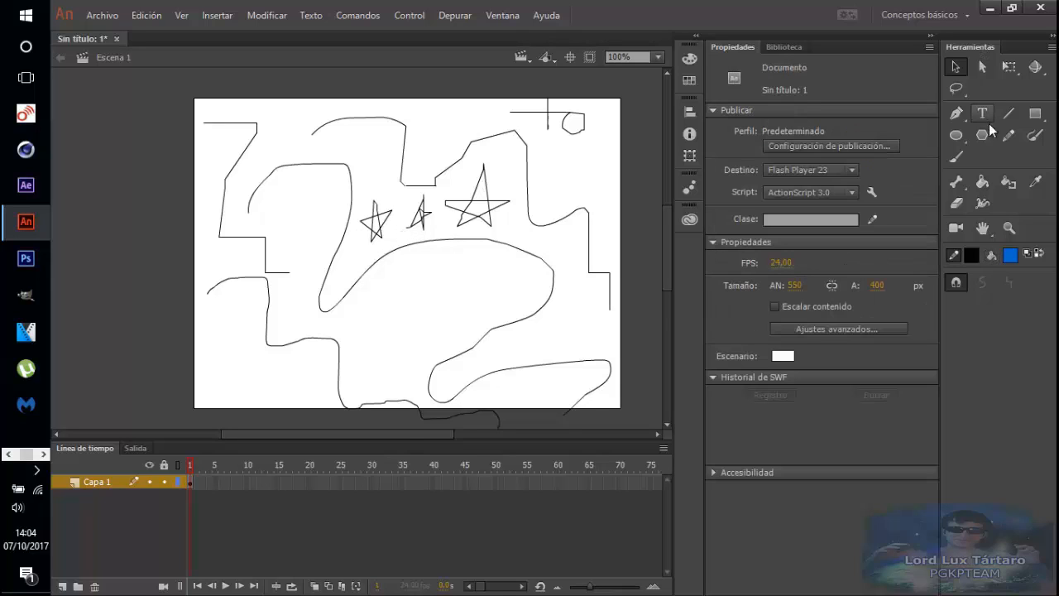
# - Turn off object drawing mode for the Pencil tool
pyautogui.click(1009, 135)
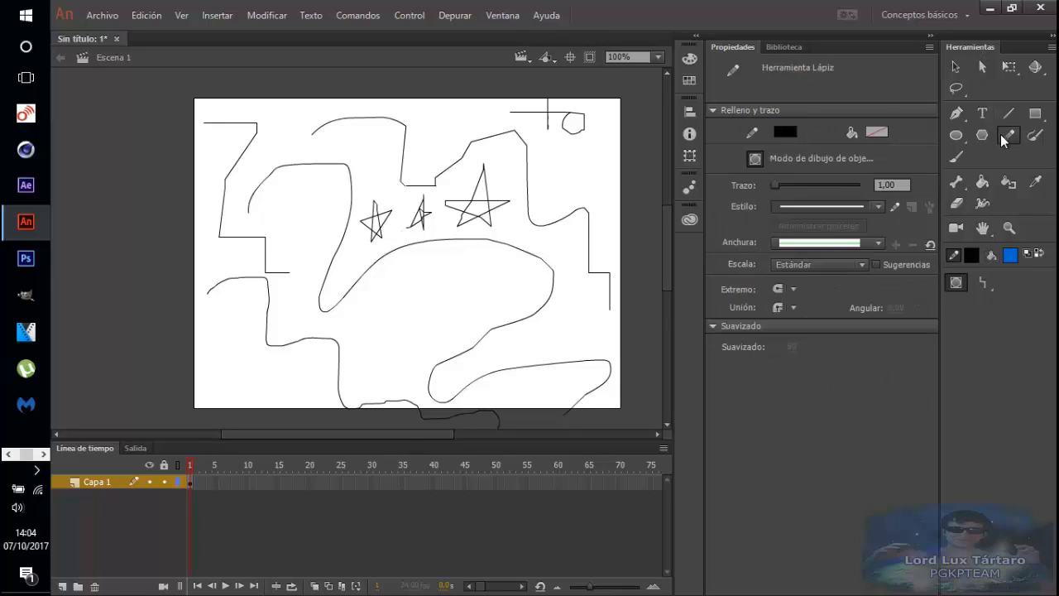
pyautogui.click(955, 284)
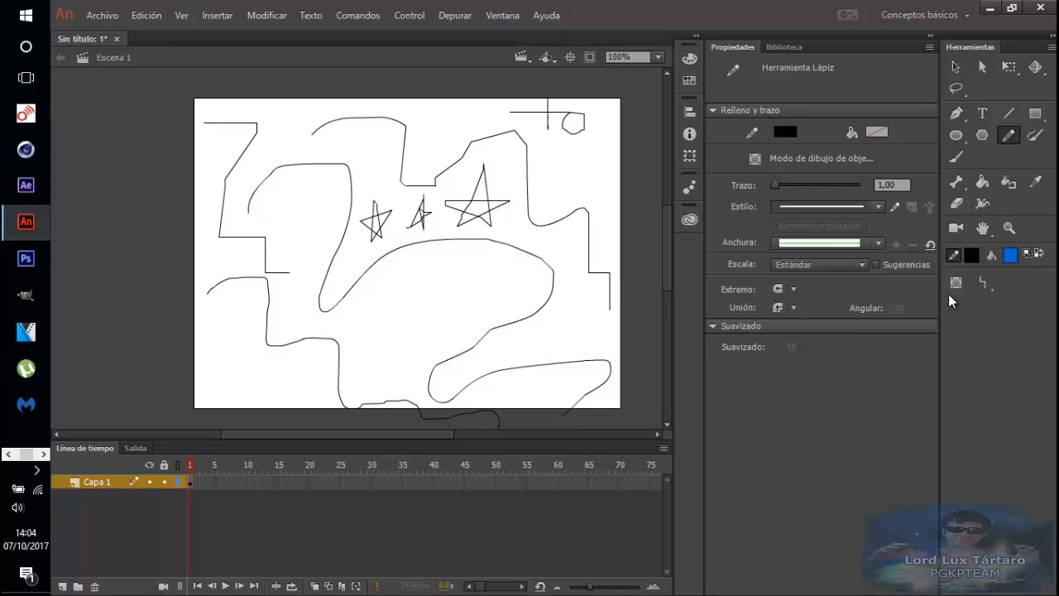
# - Open the middle star's drawing object for editing and return to Escena 1
pyautogui.click(955, 66)
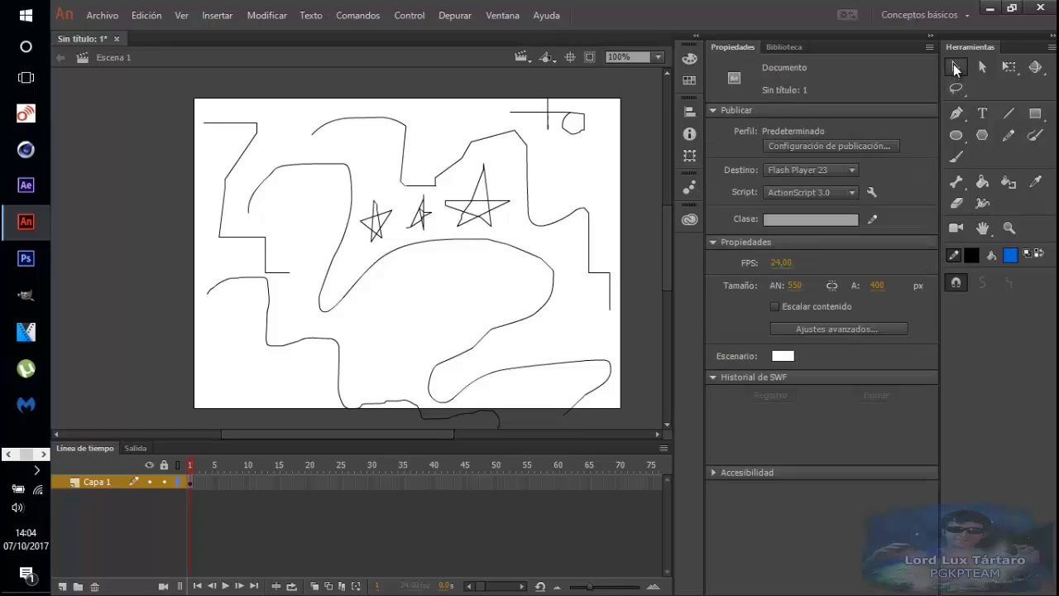
pyautogui.doubleClick(425, 226)
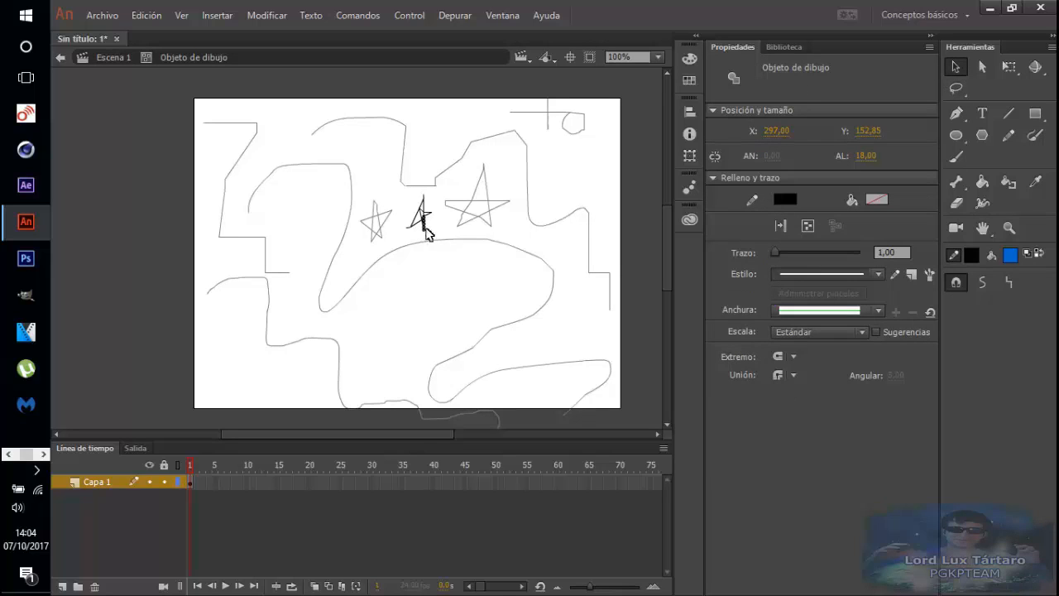
pyautogui.click(59, 57)
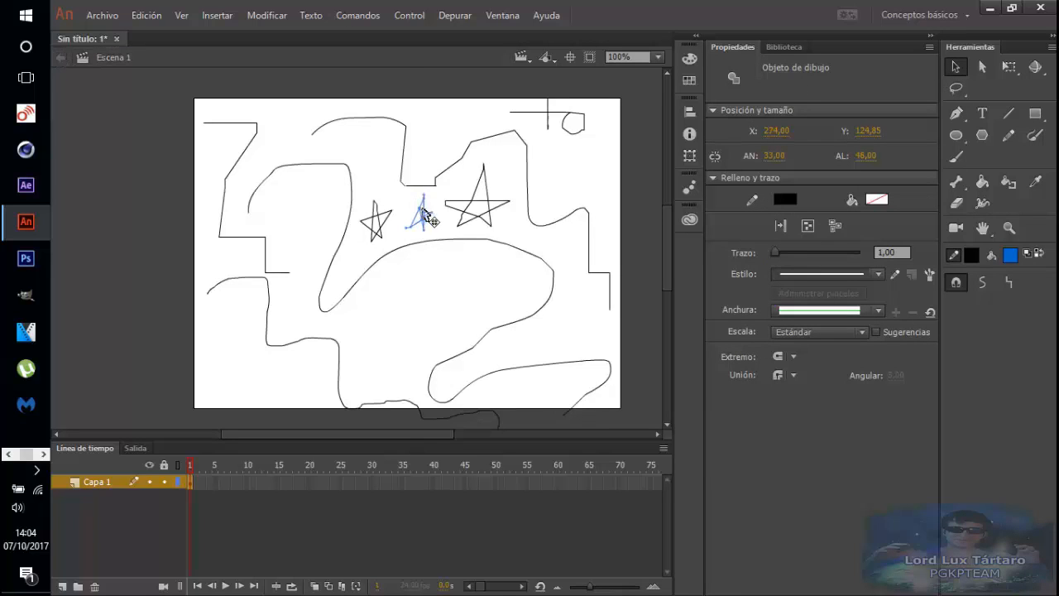
# - Break the middle star's drawing object apart with Separar and clear the selection
pyautogui.moveTo(433, 224); pyautogui.dragTo(424, 217)
pyautogui.moveTo(398, 187); pyautogui.dragTo(437, 232)
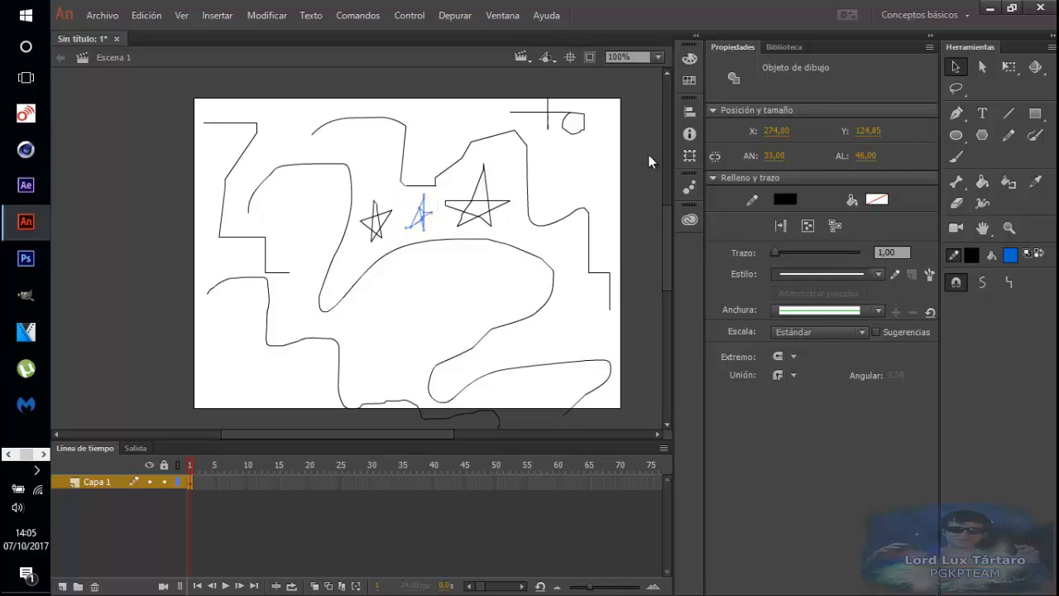
pyautogui.click(953, 67)
pyautogui.rightClick(426, 219)
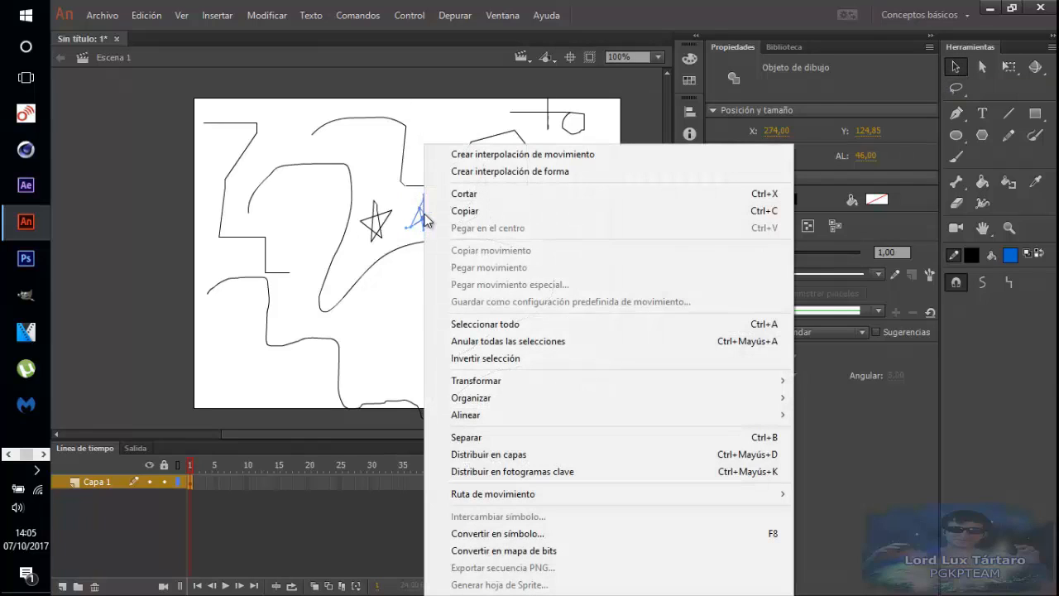
pyautogui.click(479, 437)
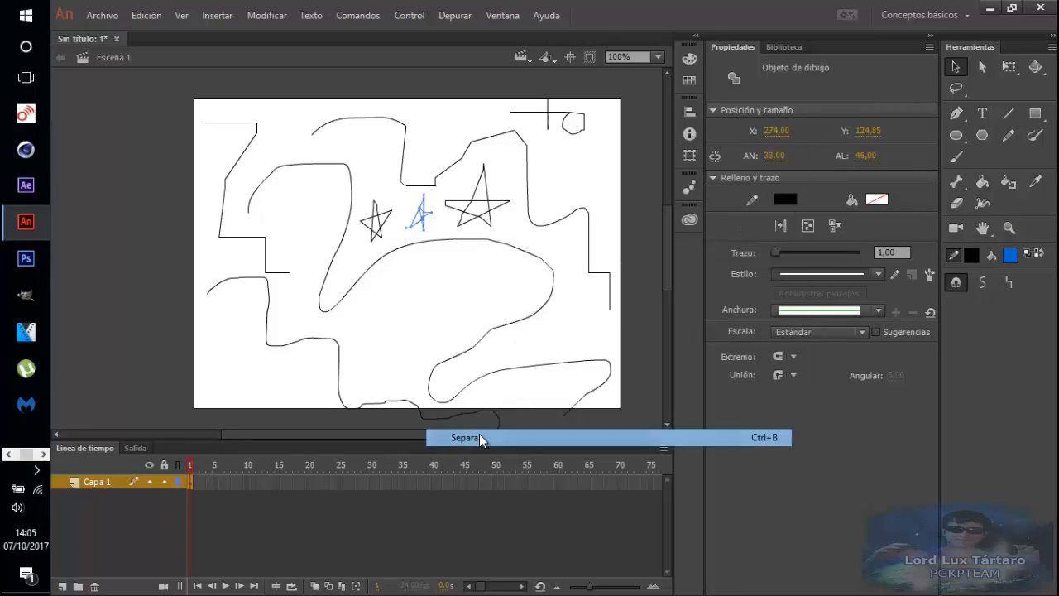
pyautogui.click(430, 228)
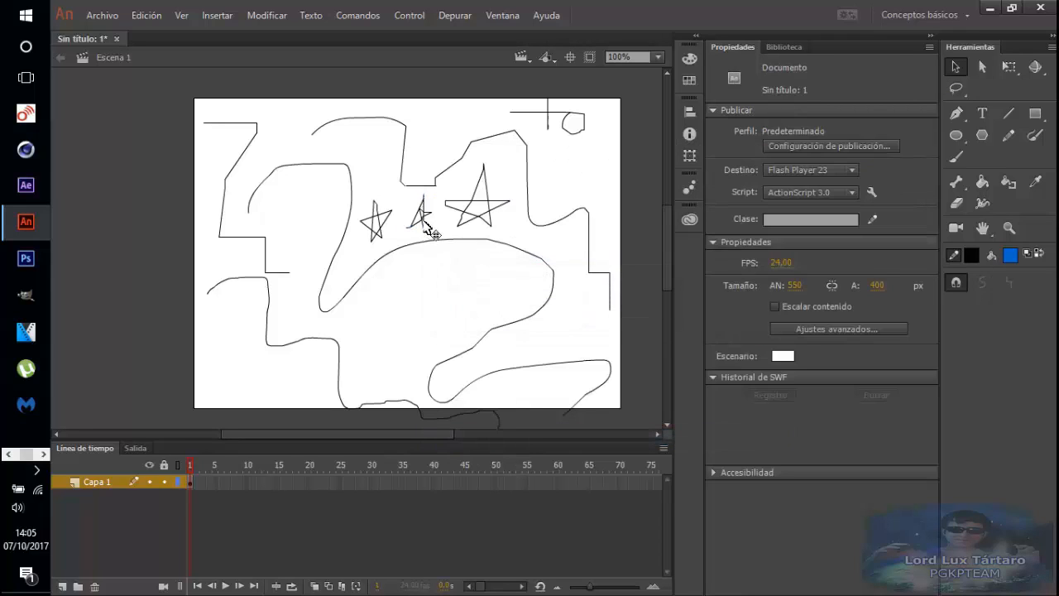
# - Select individual stroke segments of the separated middle star to test that they can be picked on their own
pyautogui.click(422, 220)
pyautogui.click(424, 218)
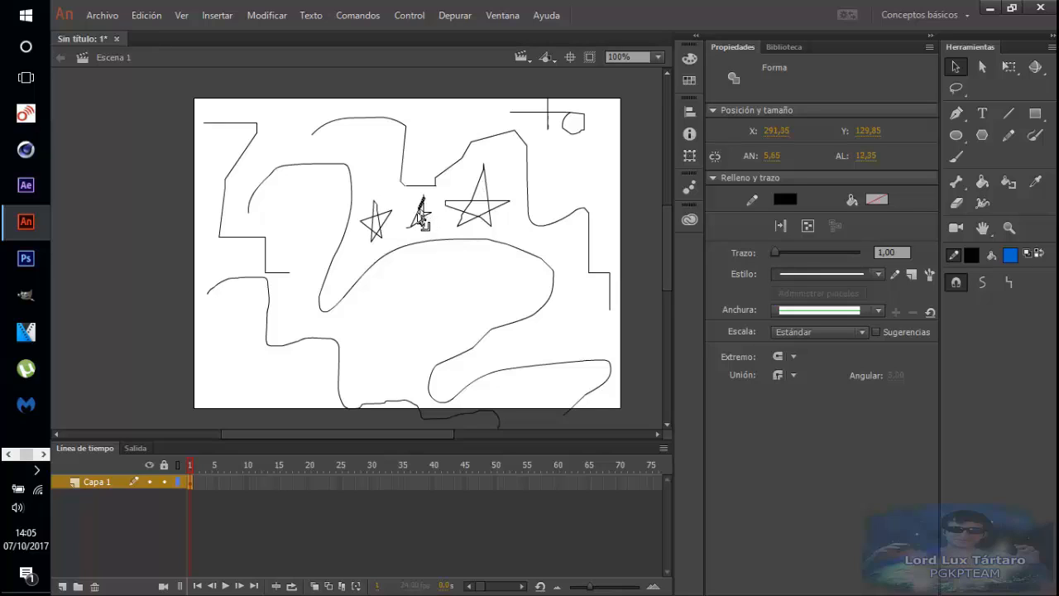
pyautogui.click(417, 221)
pyautogui.moveTo(413, 221)
pyautogui.mouseDown()
pyautogui.moveTo(422, 224)
pyautogui.moveTo(390, 231)
pyautogui.moveTo(396, 214)
pyautogui.moveTo(398, 231)
pyautogui.mouseUp()
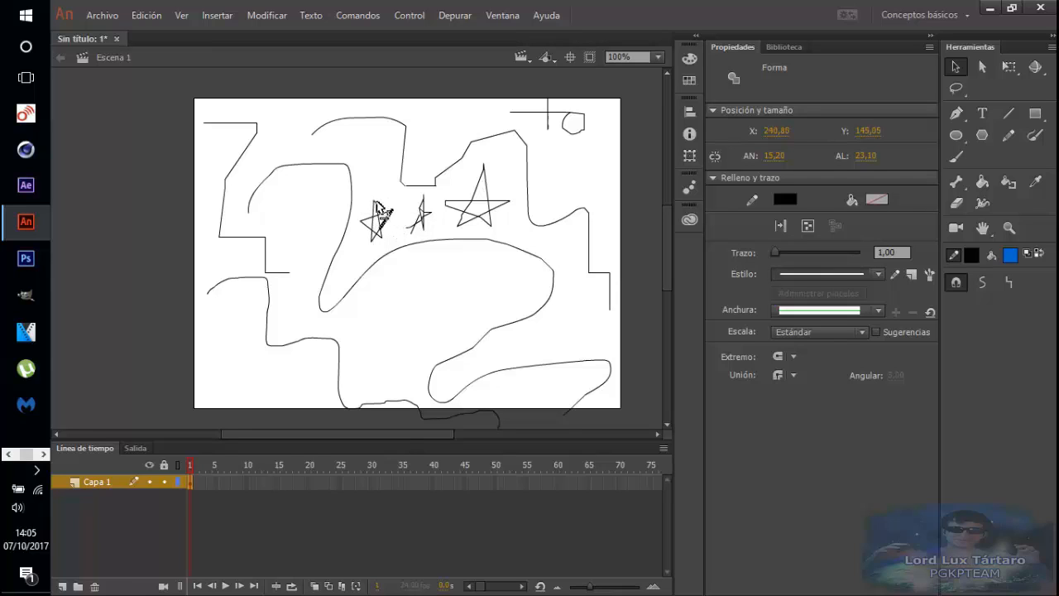
# - Select all the strokes of the left star and combine them with Agrupar
pyautogui.moveTo(356, 184); pyautogui.dragTo(397, 243)
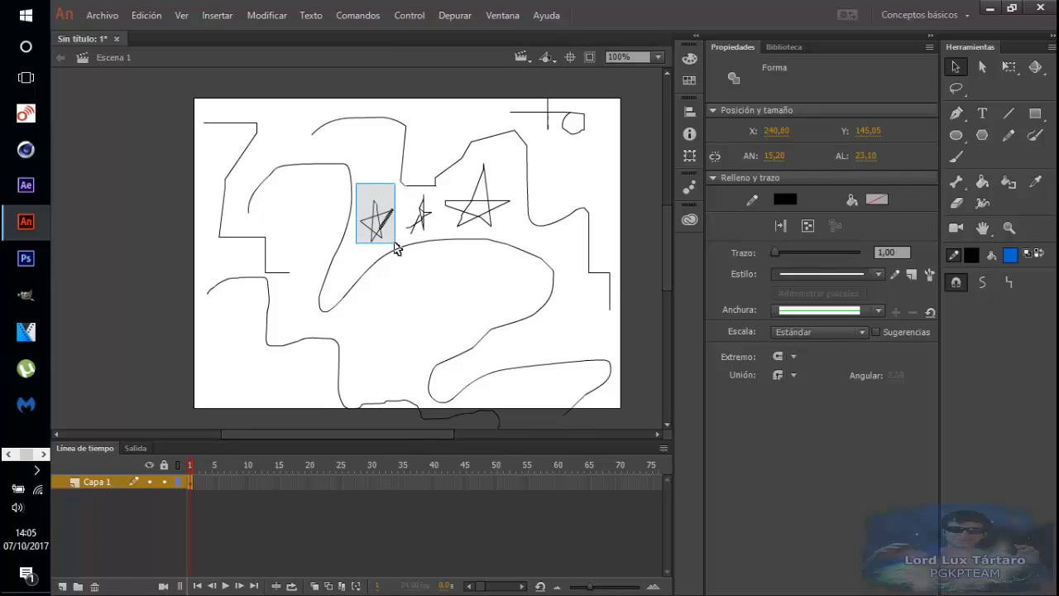
pyautogui.rightClick(379, 223)
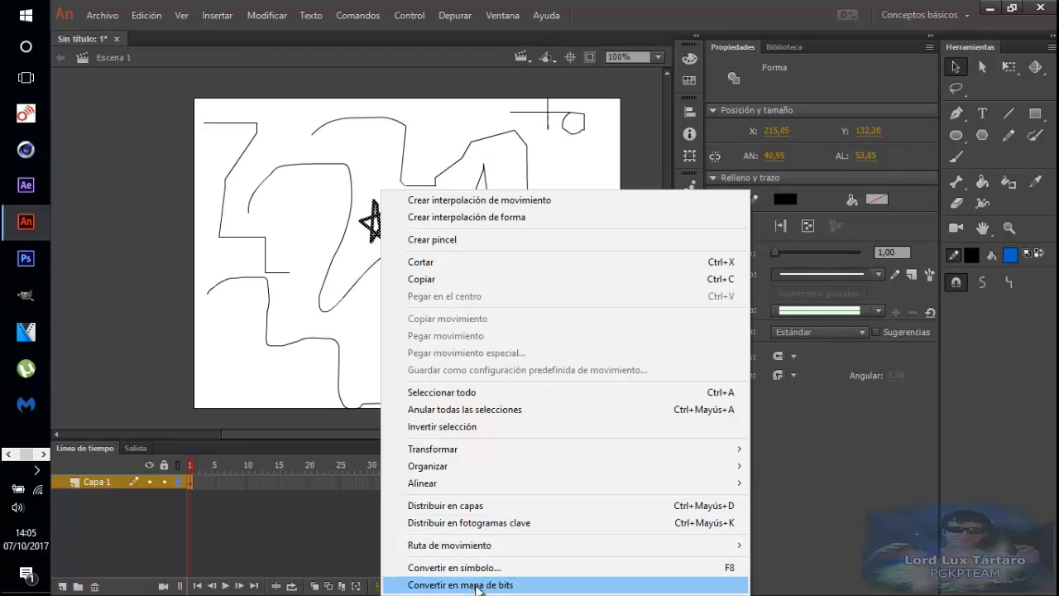
pyautogui.click(277, 17)
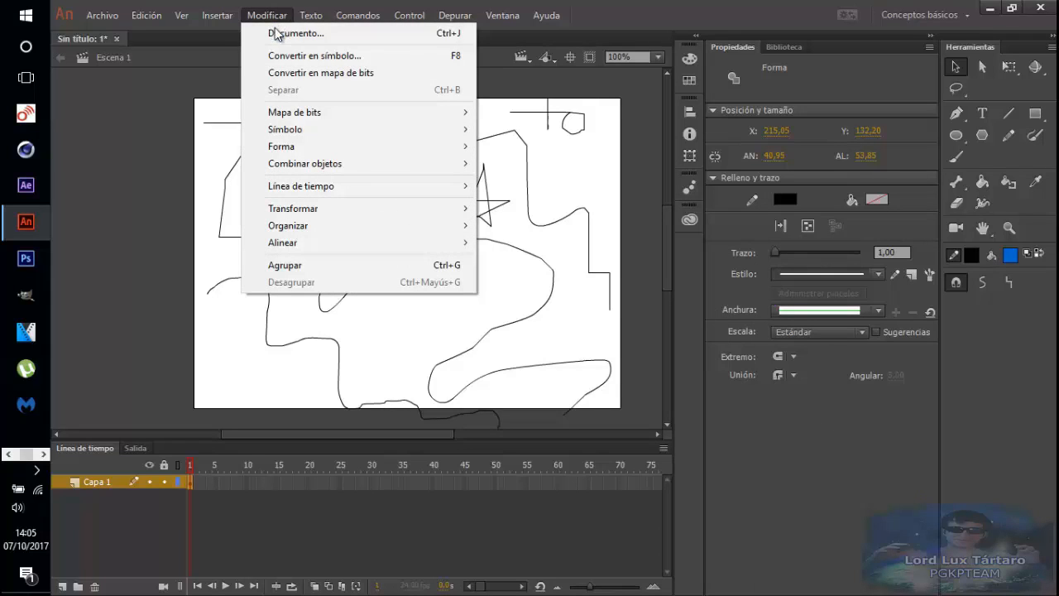
pyautogui.moveTo(305, 165)
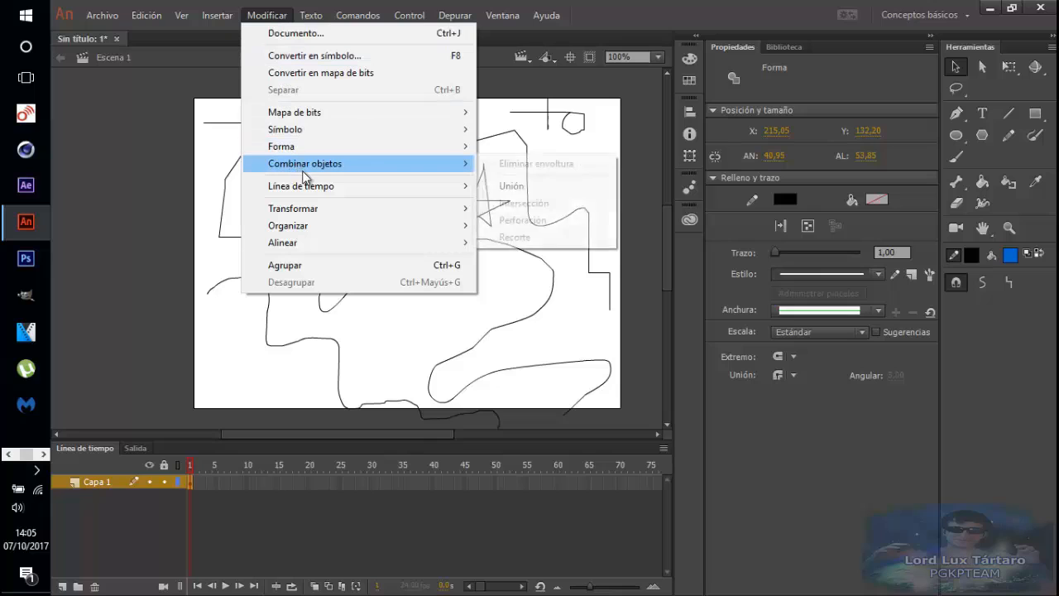
pyautogui.click(313, 265)
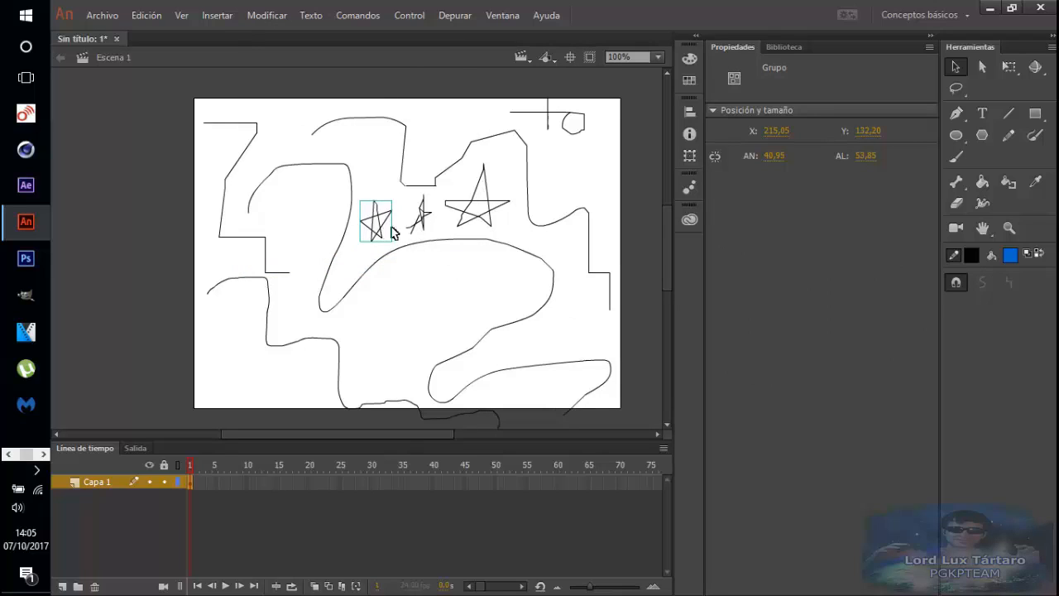
# - Move the grouped left star as one object to about X 209, Y 130
pyautogui.moveTo(387, 230)
pyautogui.mouseDown()
pyautogui.moveTo(405, 228)
pyautogui.moveTo(392, 233)
pyautogui.moveTo(378, 211)
pyautogui.moveTo(382, 224)
pyautogui.mouseUp()
pyautogui.click(288, 15)
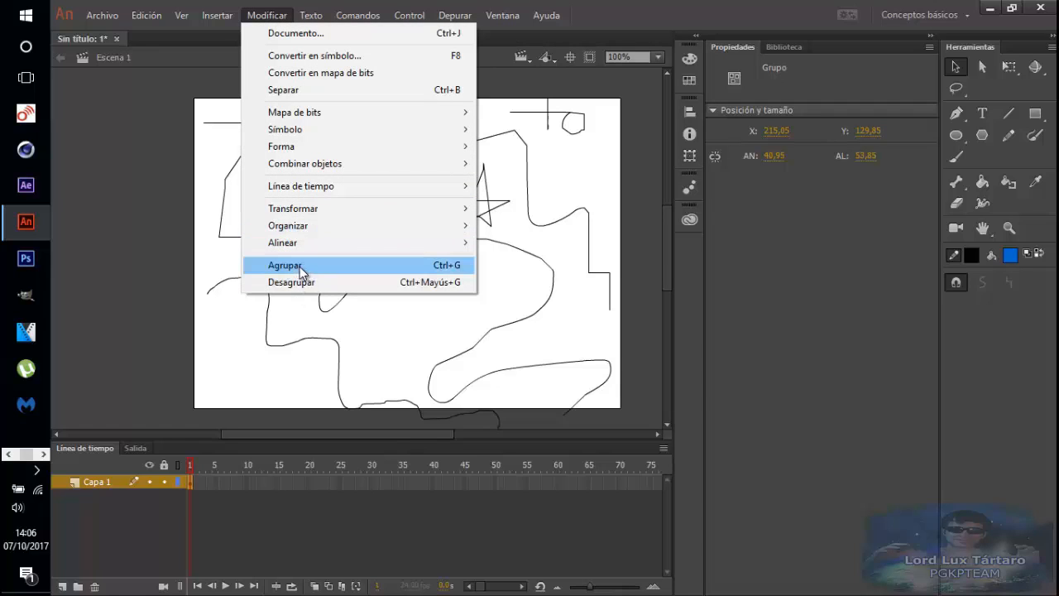
pyautogui.click(367, 289)
pyautogui.click(372, 266)
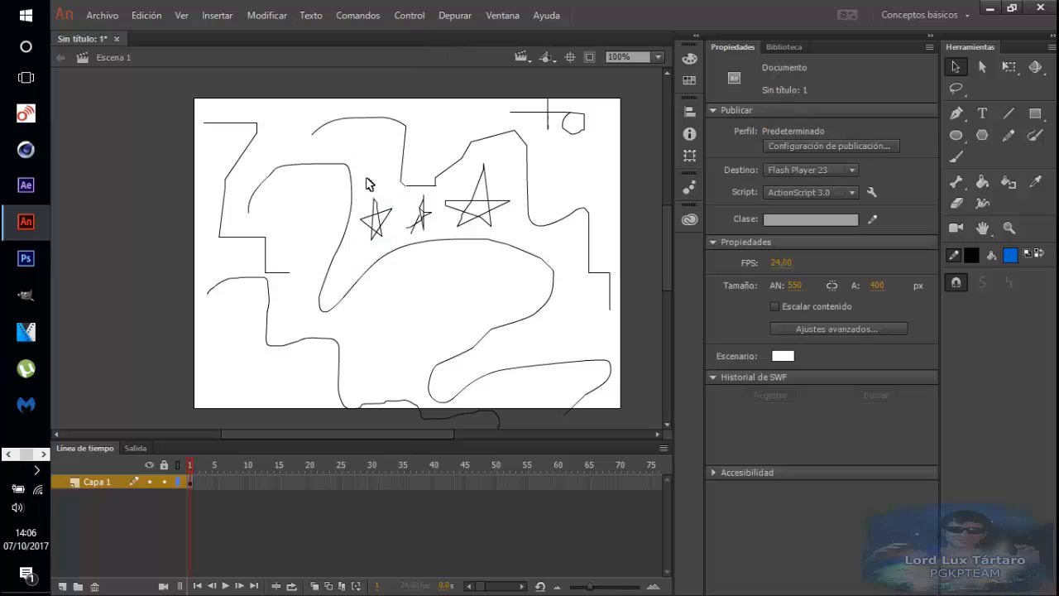
pyautogui.moveTo(389, 238); pyautogui.dragTo(354, 227)
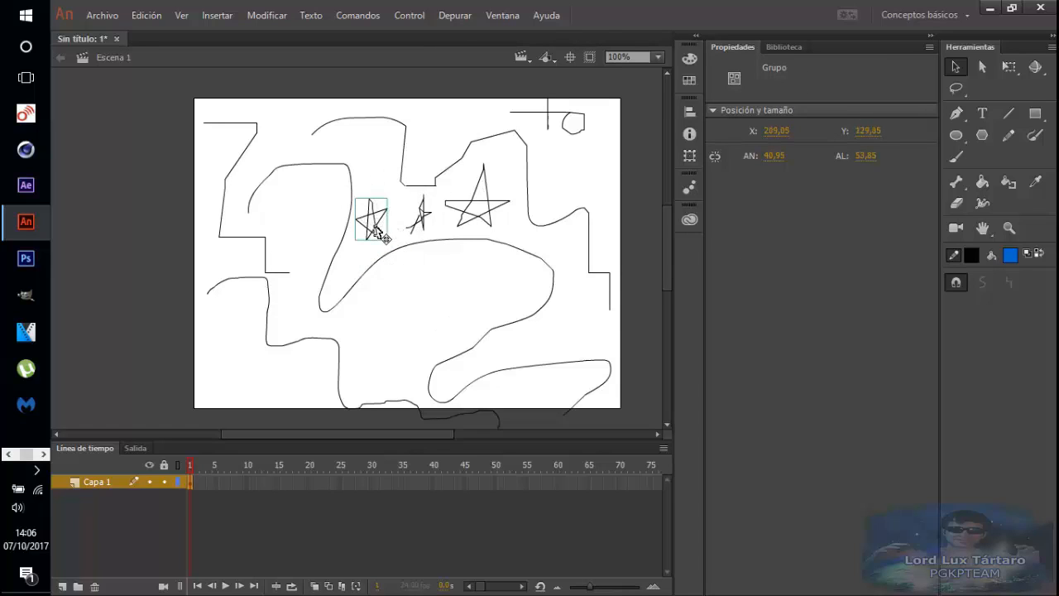
# - Break the left star's group apart with Separar and try selecting a single segment of it
pyautogui.rightClick(374, 227)
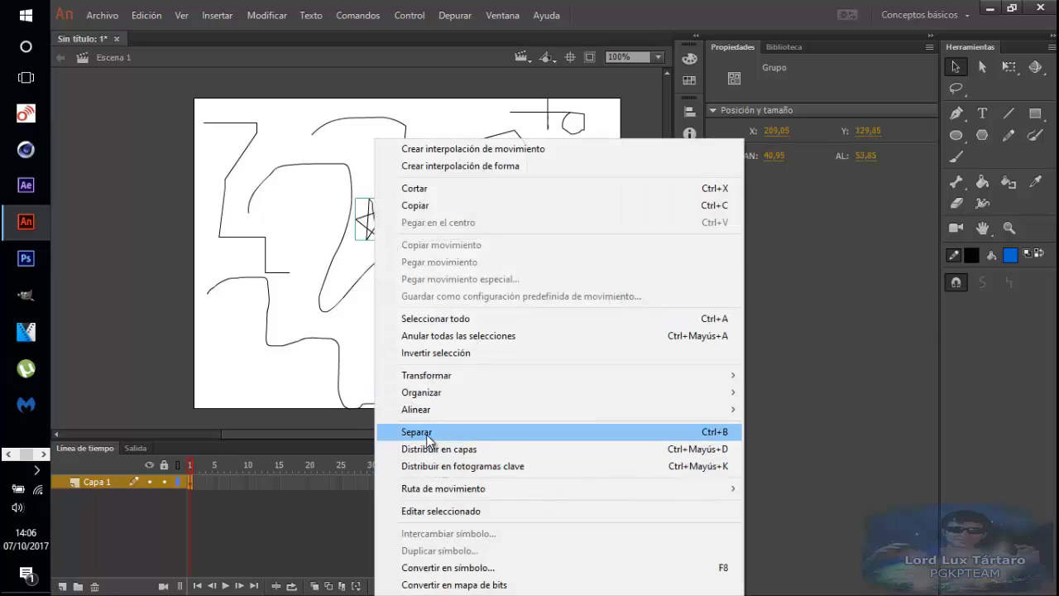
pyautogui.click(426, 432)
pyautogui.click(387, 232)
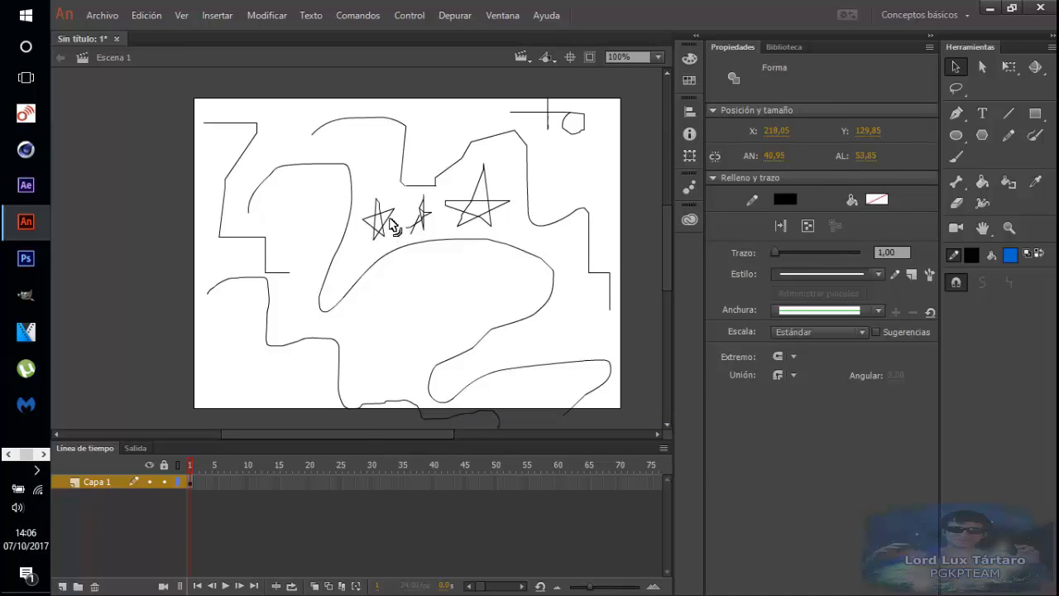
pyautogui.click(393, 222)
pyautogui.moveTo(393, 222); pyautogui.dragTo(390, 214)
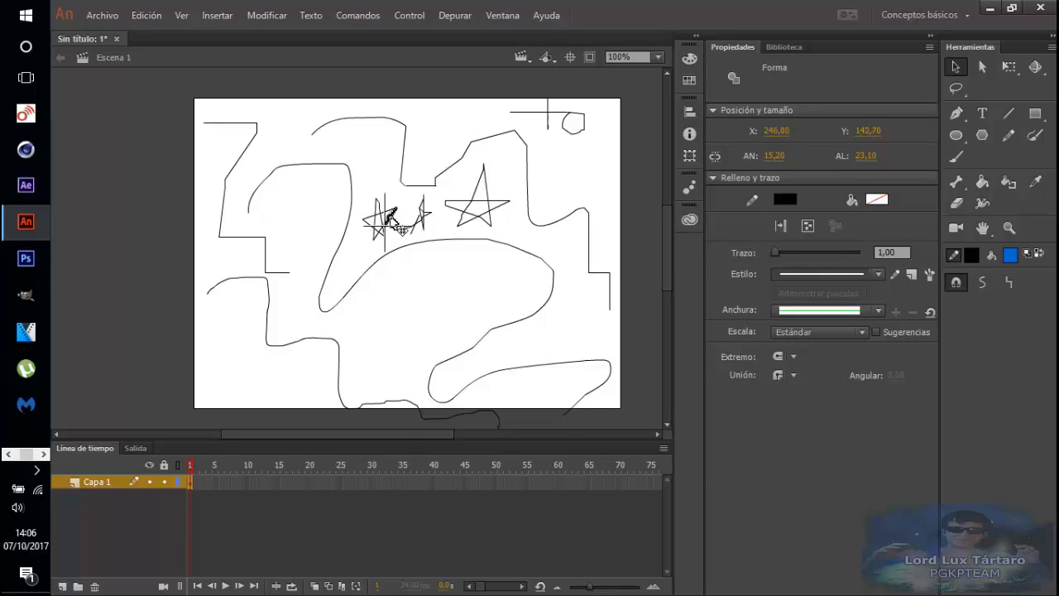
pyautogui.click(394, 224)
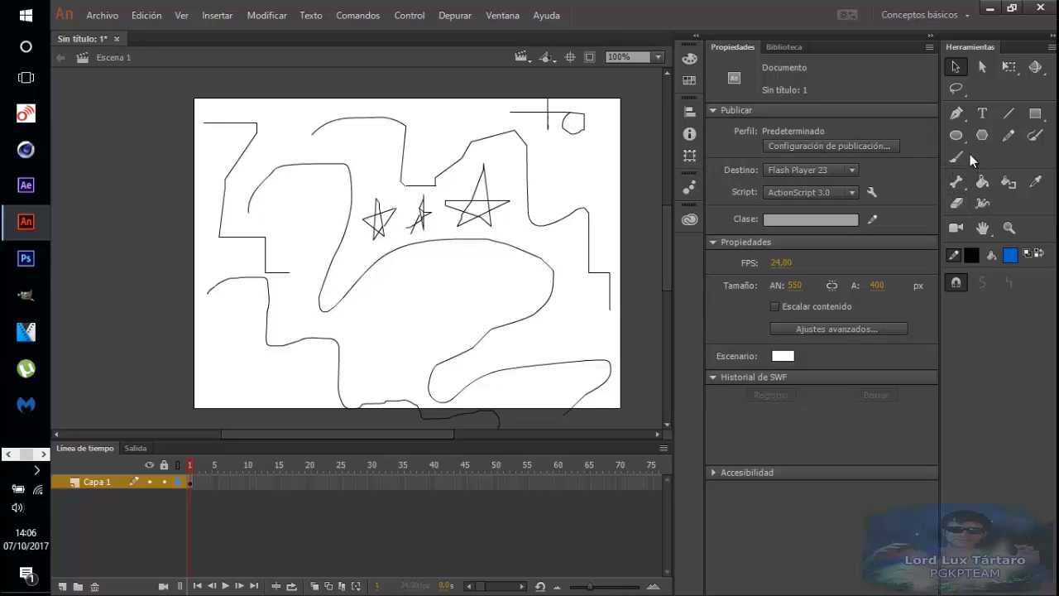
# - Delete all the artwork on frame 1 of Capa 1, undoing and redoing the deletion once
pyautogui.click(1007, 135)
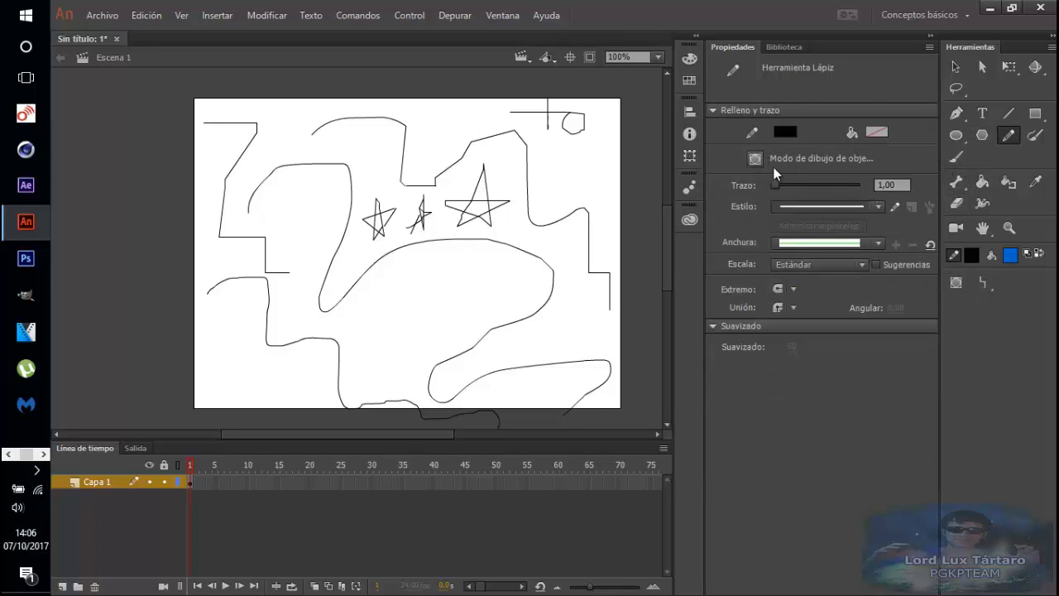
pyautogui.click(956, 67)
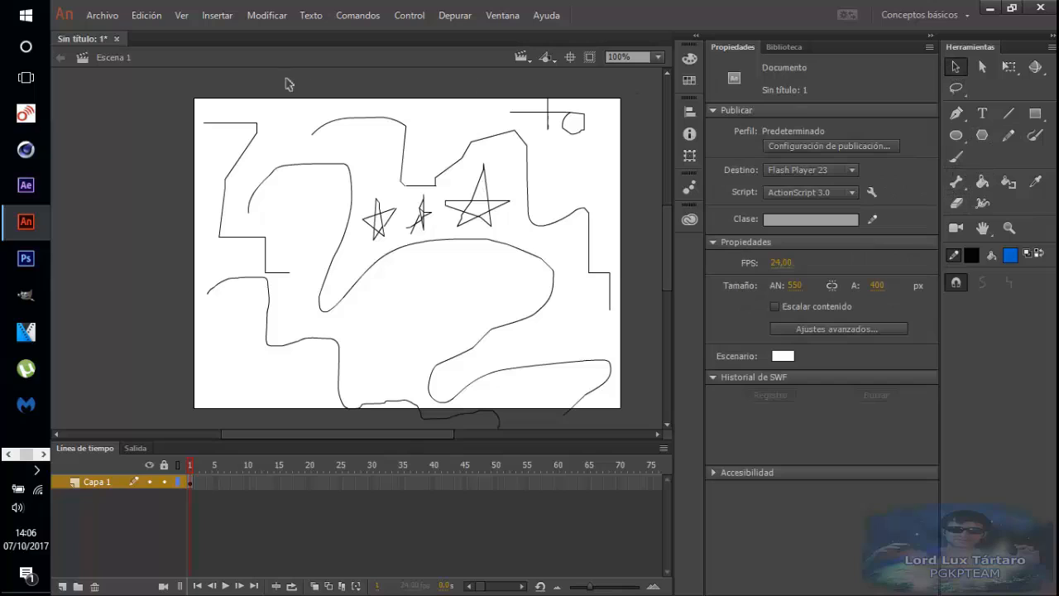
pyautogui.click(191, 484)
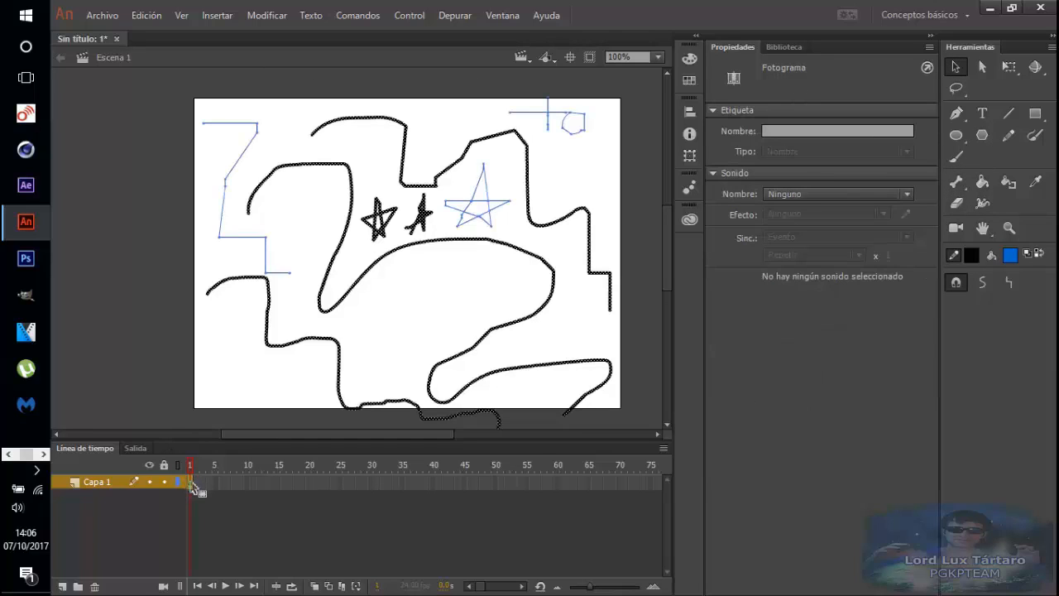
pyautogui.press('Delete')
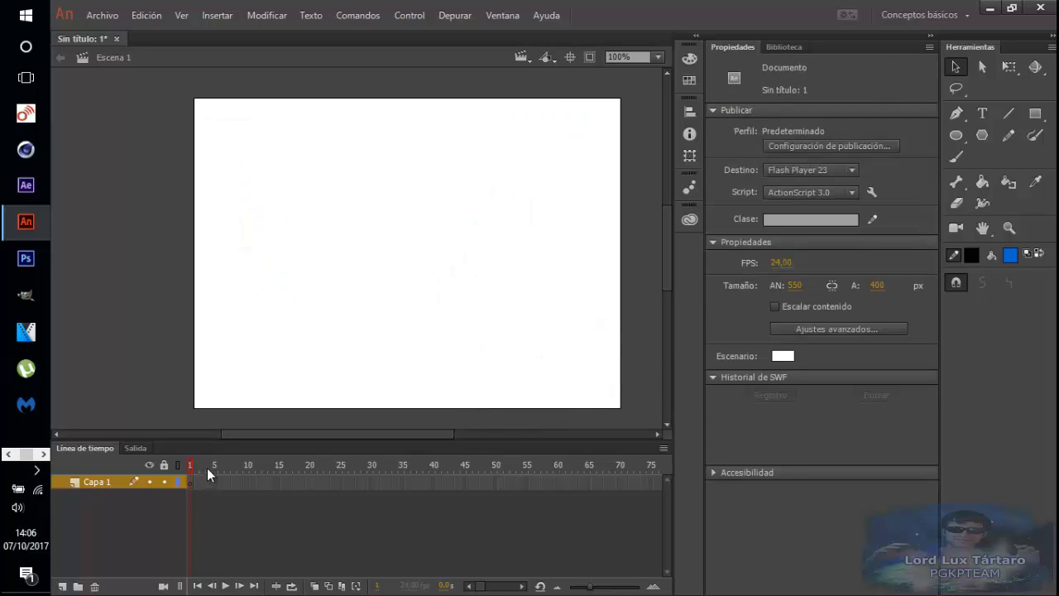
pyautogui.hotkey('ctrl', 'z')
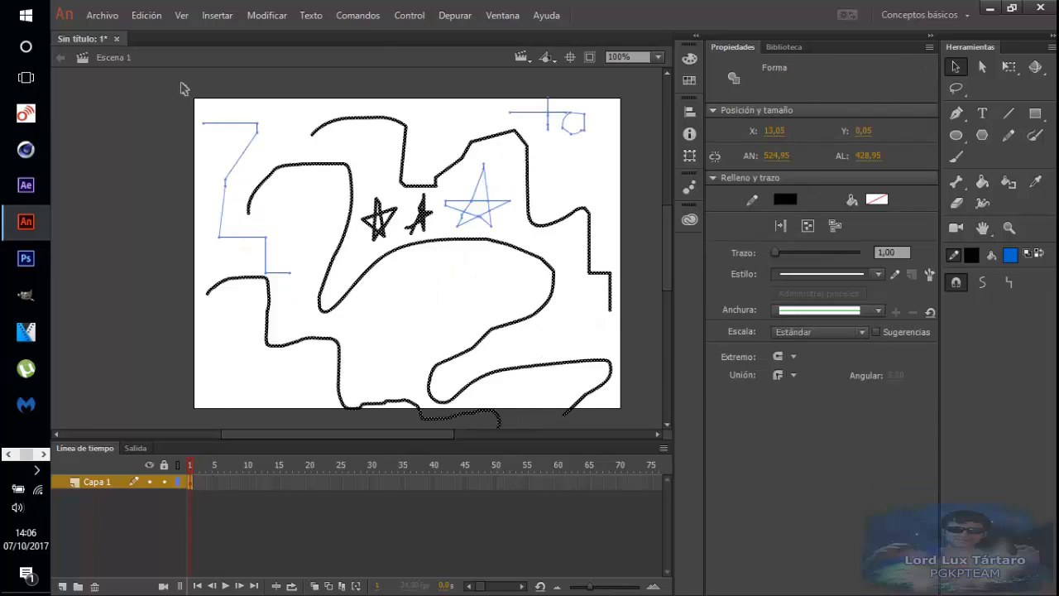
pyautogui.hotkey('ctrl', 'y')
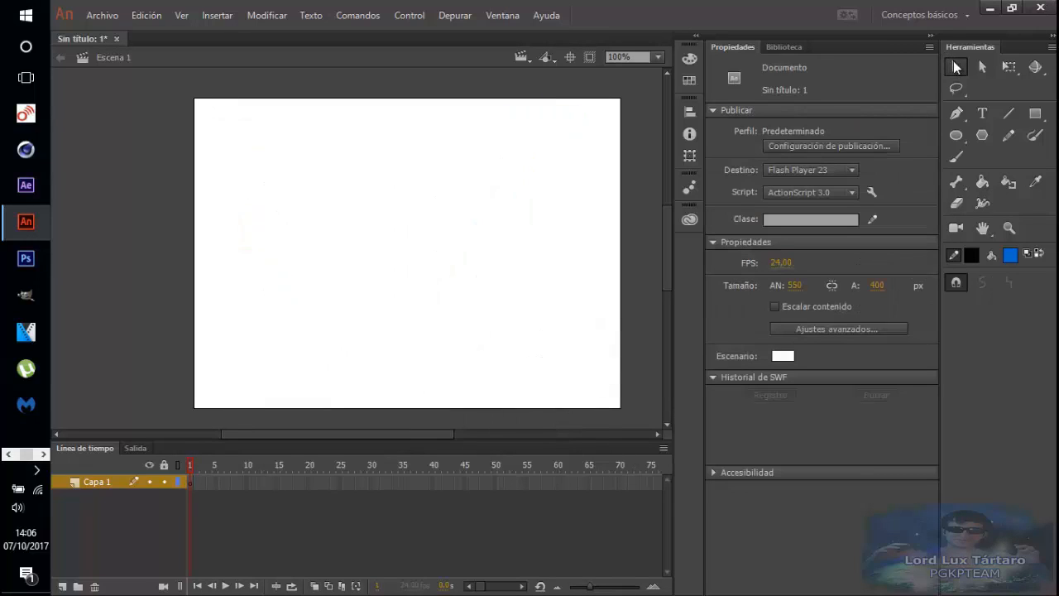
# - Try two freehand Pencil strokes in Enderezar mode on the empty stage, undoing each one
pyautogui.click(956, 88)
pyautogui.click(1009, 135)
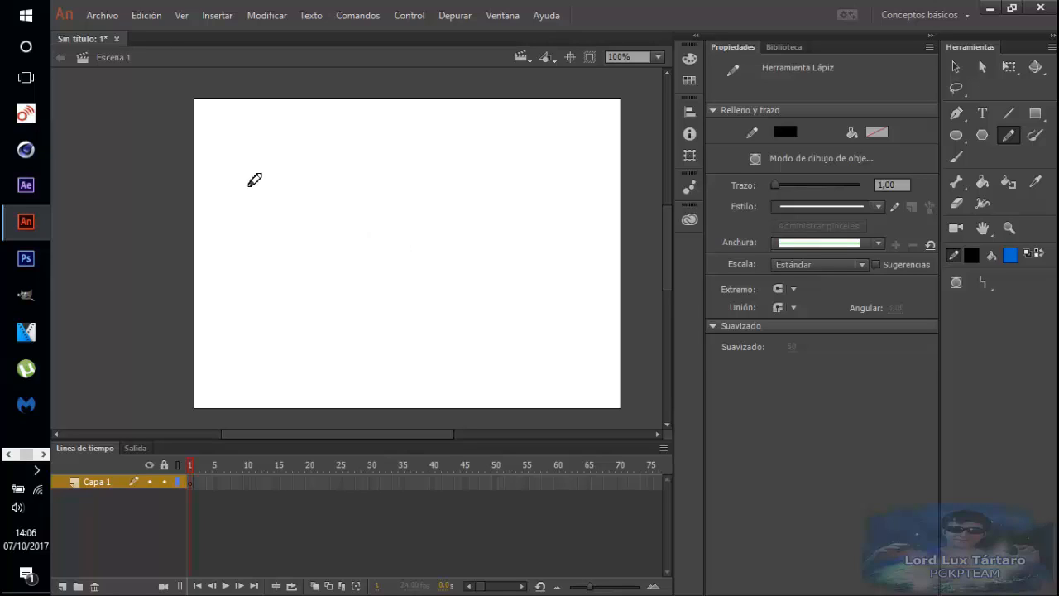
pyautogui.moveTo(236, 183)
pyautogui.mouseDown()
pyautogui.moveTo(341, 211)
pyautogui.moveTo(324, 250)
pyautogui.mouseUp()
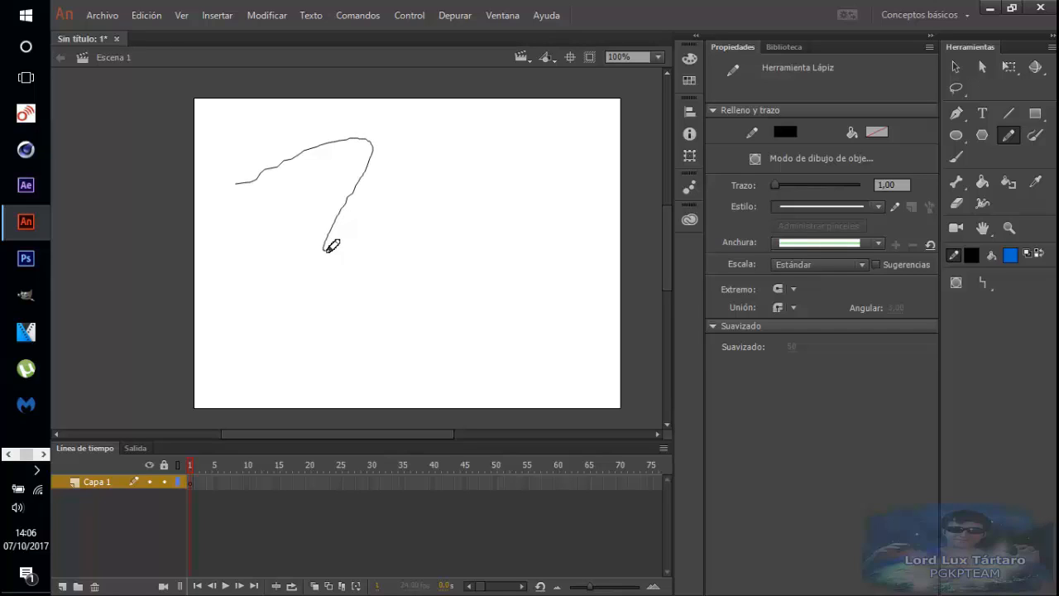
pyautogui.hotkey('ctrl', 'z')
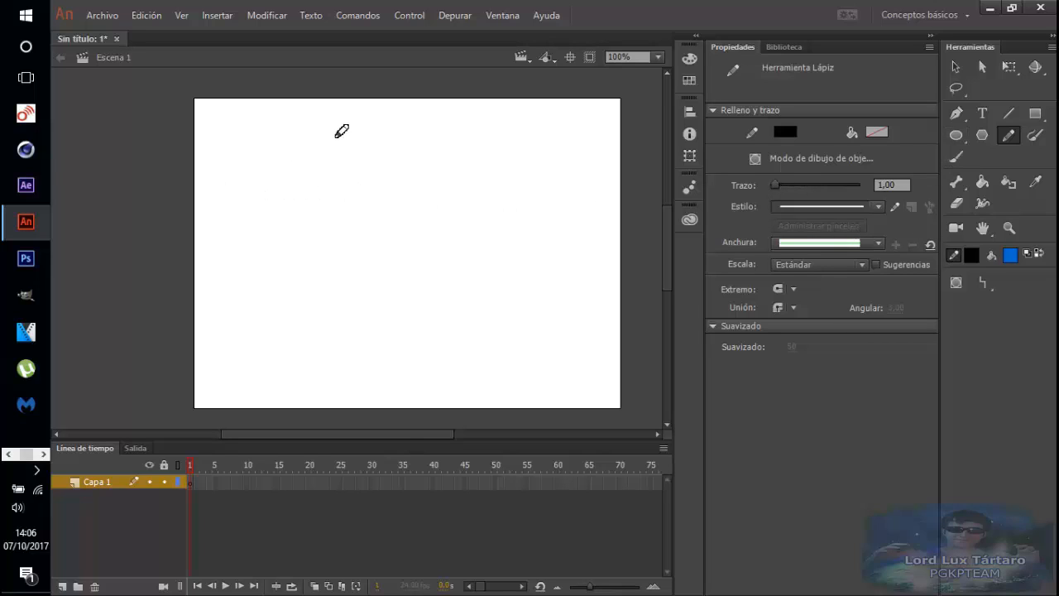
pyautogui.moveTo(335, 134)
pyautogui.mouseDown()
pyautogui.moveTo(398, 194)
pyautogui.moveTo(511, 210)
pyautogui.moveTo(567, 244)
pyautogui.moveTo(579, 305)
pyautogui.mouseUp()
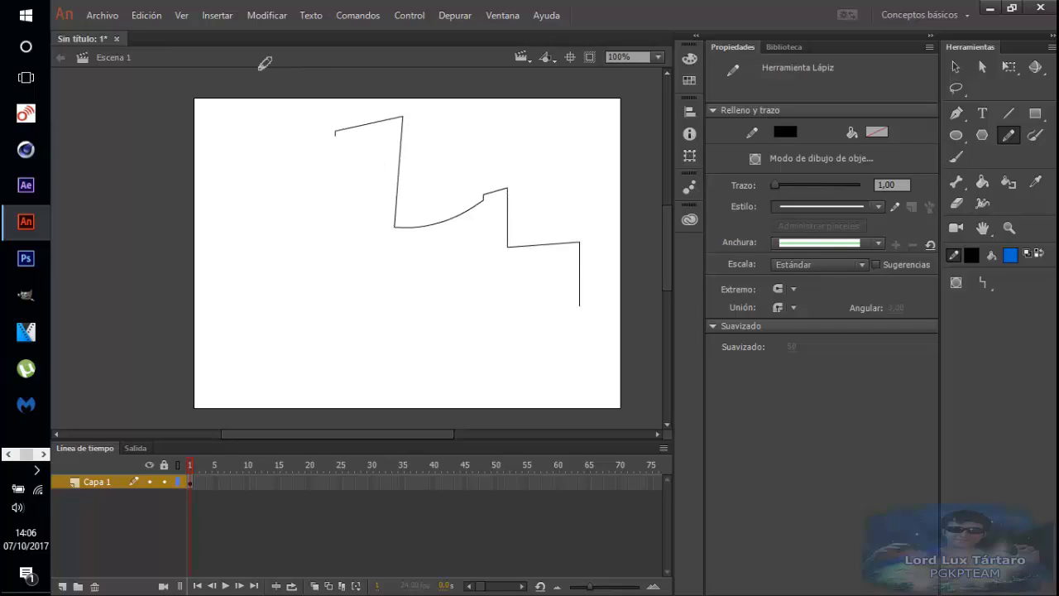
pyautogui.hotkey('ctrl', 'z')
# - Set the Pencil mode to Suavizar and draw a stepped line descending from the stage's upper middle to its lower right
pyautogui.click(979, 281)
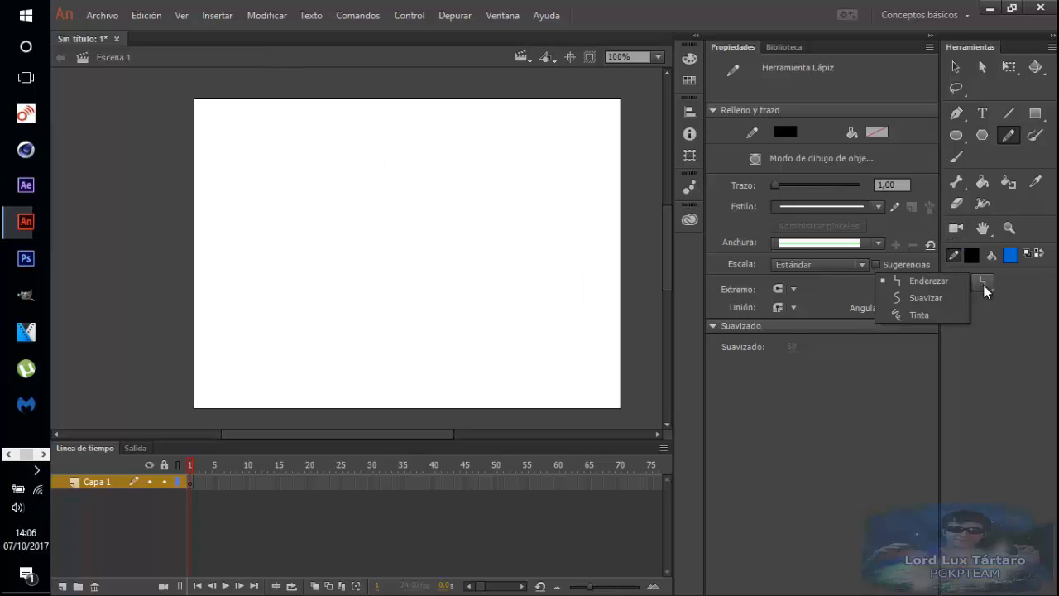
pyautogui.click(950, 298)
pyautogui.moveTo(346, 153); pyautogui.dragTo(361, 147)
pyautogui.moveTo(427, 145)
pyautogui.mouseDown()
pyautogui.moveTo(427, 209)
pyautogui.moveTo(532, 224)
pyautogui.moveTo(577, 254)
pyautogui.moveTo(585, 321)
pyautogui.mouseUp()
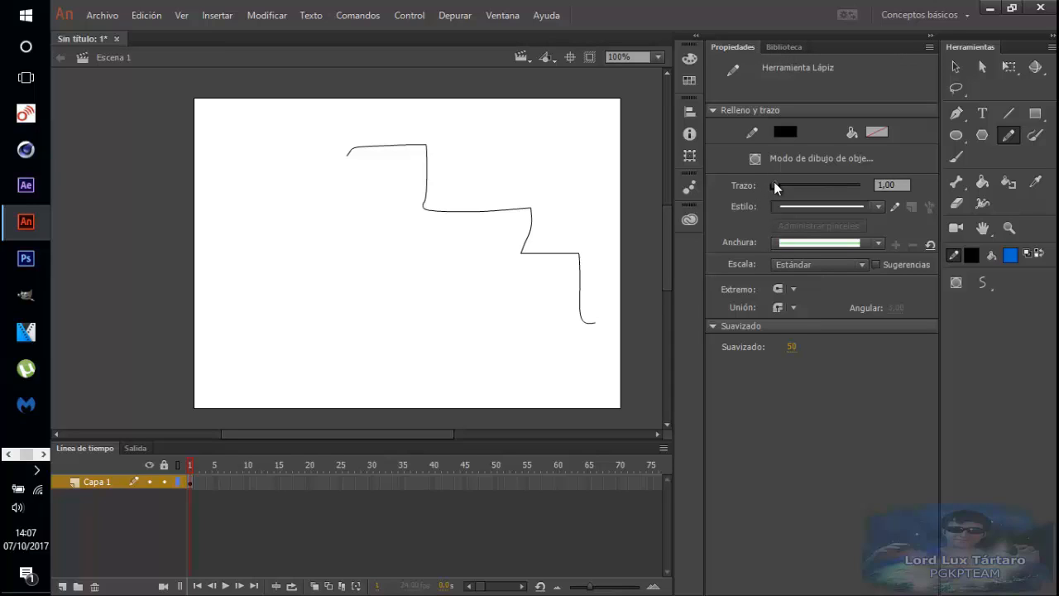
# - Close the Propiedades panel and show it again
pyautogui.click(930, 47)
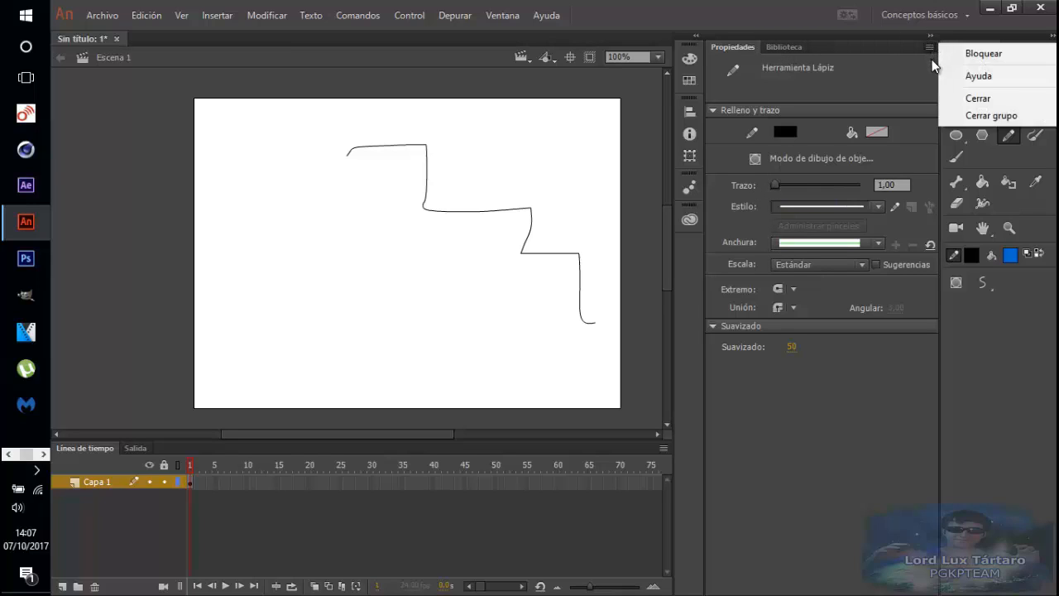
pyautogui.click(973, 99)
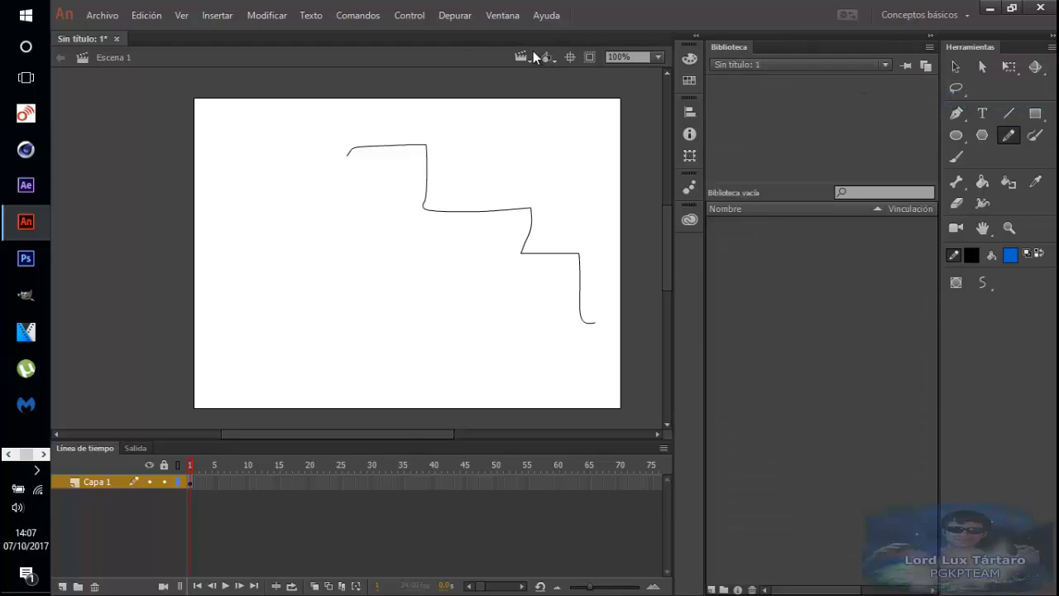
pyautogui.click(506, 15)
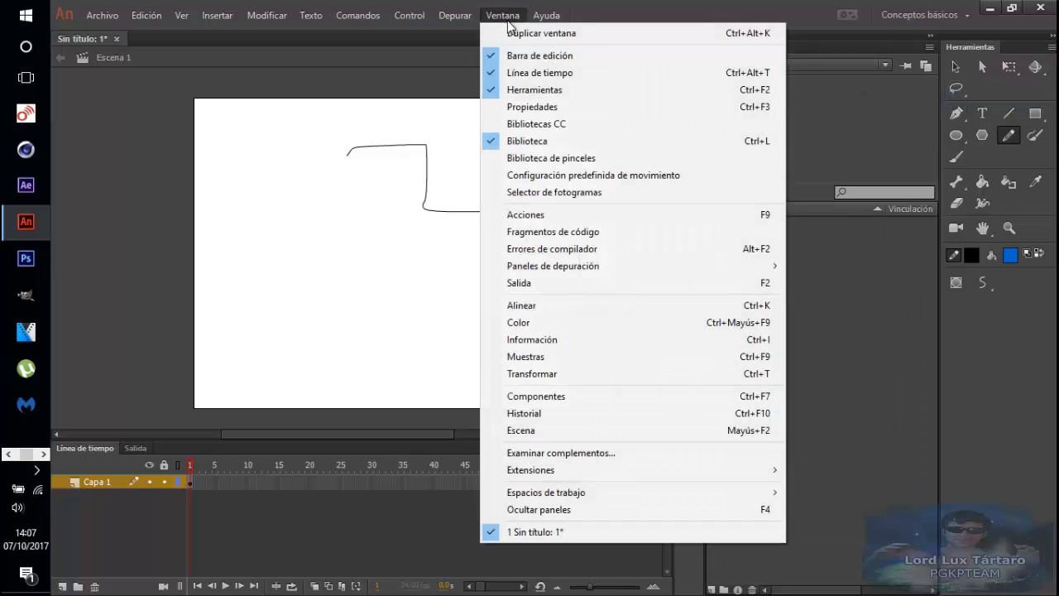
pyautogui.click(526, 113)
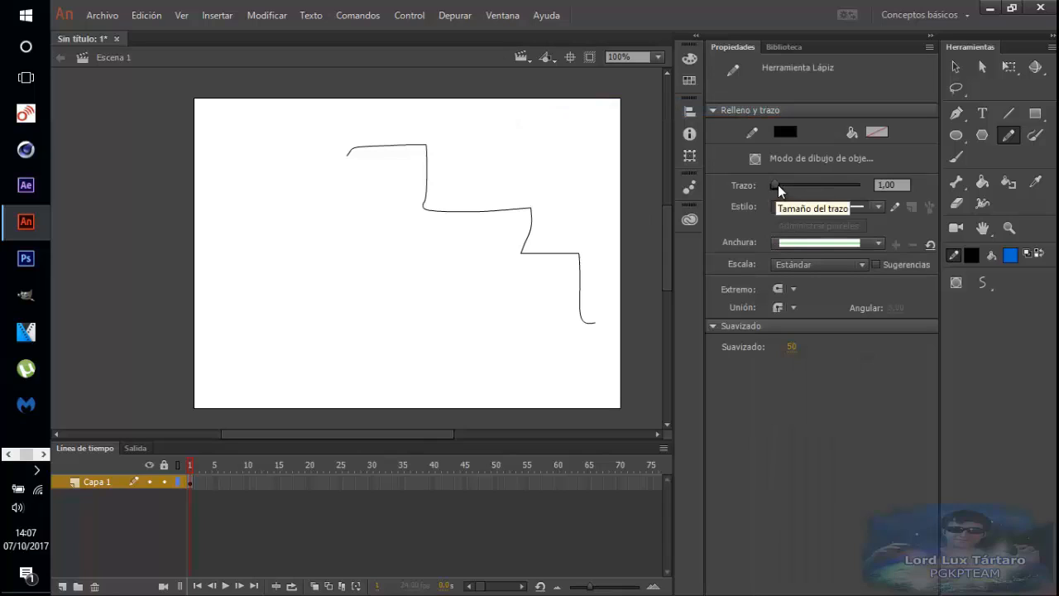
# - Draw a second stepped Suavizar stroke below the first, running past the stage's right edge
pyautogui.moveTo(315, 210)
pyautogui.mouseDown()
pyautogui.moveTo(498, 265)
pyautogui.moveTo(630, 354)
pyautogui.mouseUp()
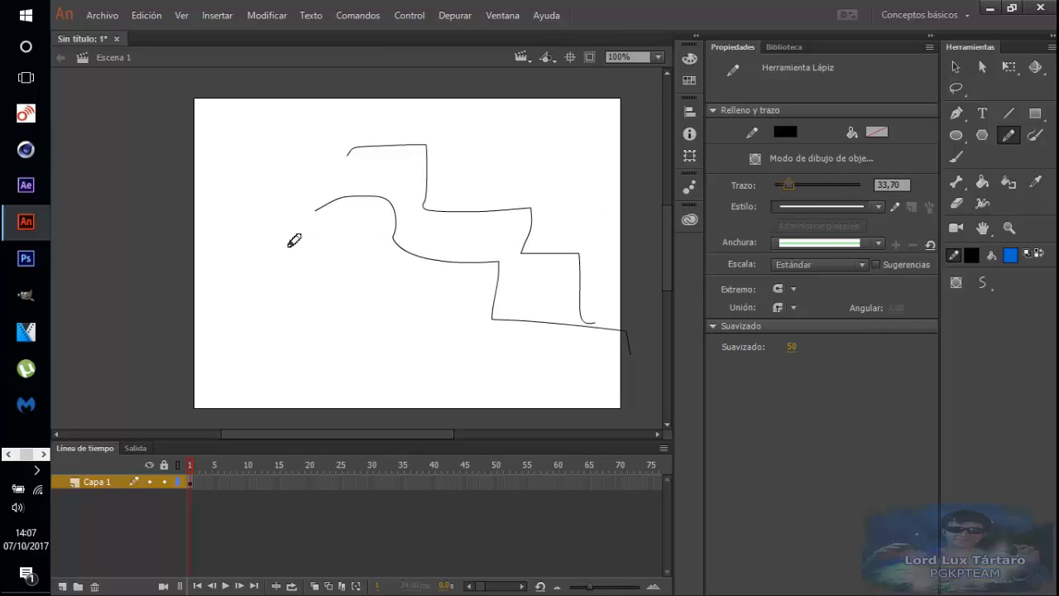
# - Try two stepped Pencil strokes across the stage, one 33,70 thick and one 200,00 thick, and undo both
pyautogui.moveTo(269, 248)
pyautogui.mouseDown()
pyautogui.moveTo(328, 254)
pyautogui.moveTo(395, 293)
pyautogui.moveTo(403, 353)
pyautogui.moveTo(537, 382)
pyautogui.mouseUp()
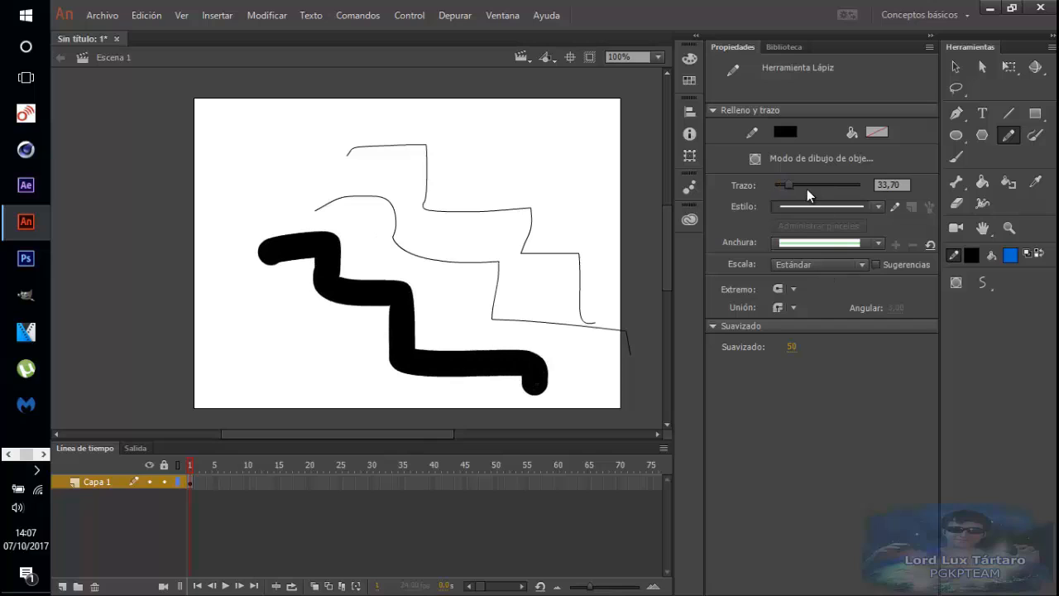
pyautogui.moveTo(790, 184); pyautogui.dragTo(905, 189)
pyautogui.moveTo(146, 120)
pyautogui.mouseDown()
pyautogui.moveTo(304, 263)
pyautogui.moveTo(553, 320)
pyautogui.moveTo(581, 377)
pyautogui.mouseUp()
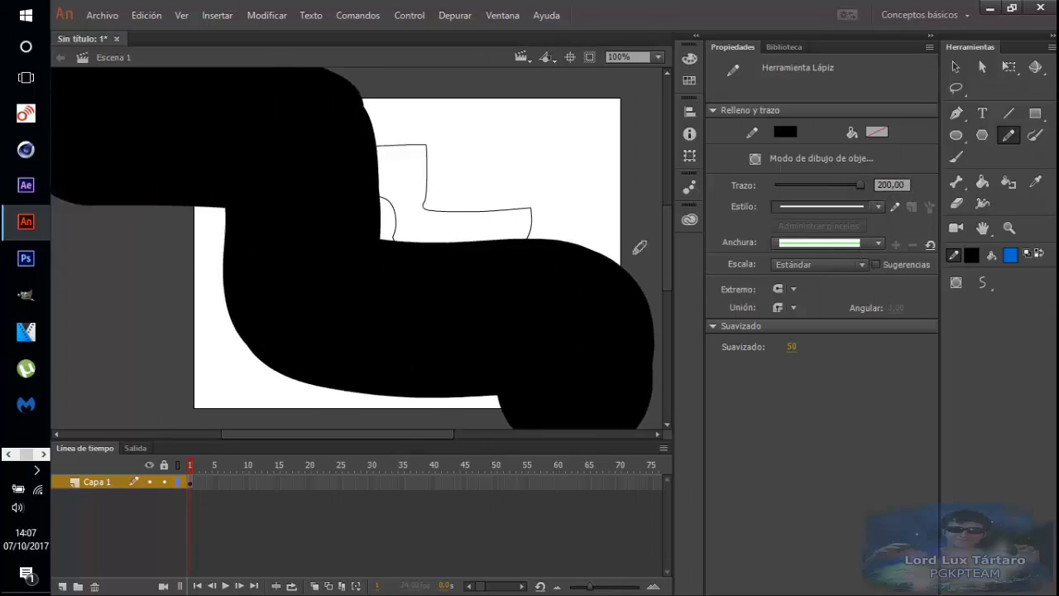
pyautogui.hotkey('ctrl', 'z')
pyautogui.hotkey('ctrl', 'z')
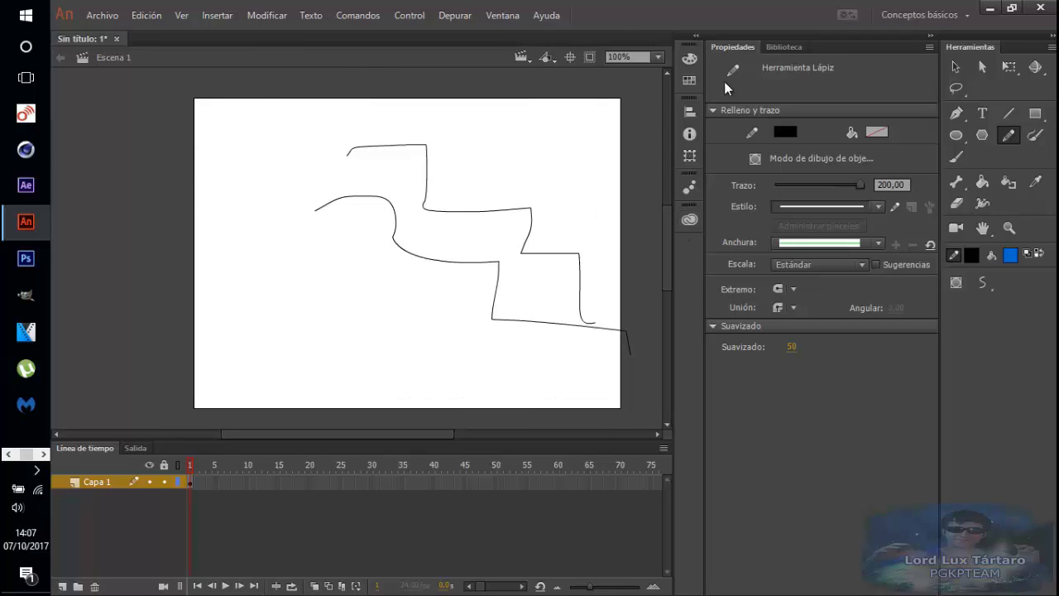
# - Set the stroke thickness to 0,10 and draw a third stepped solid line below the existing two
pyautogui.scroll(-1, 565, 105)
pyautogui.scroll(1, 546, 120)
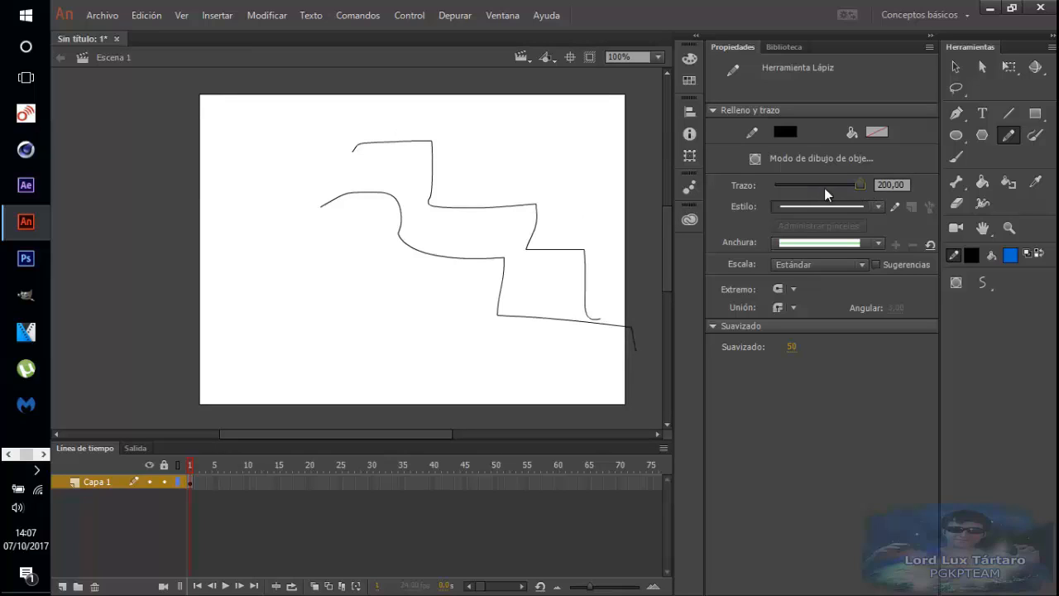
pyautogui.moveTo(864, 186); pyautogui.dragTo(771, 190)
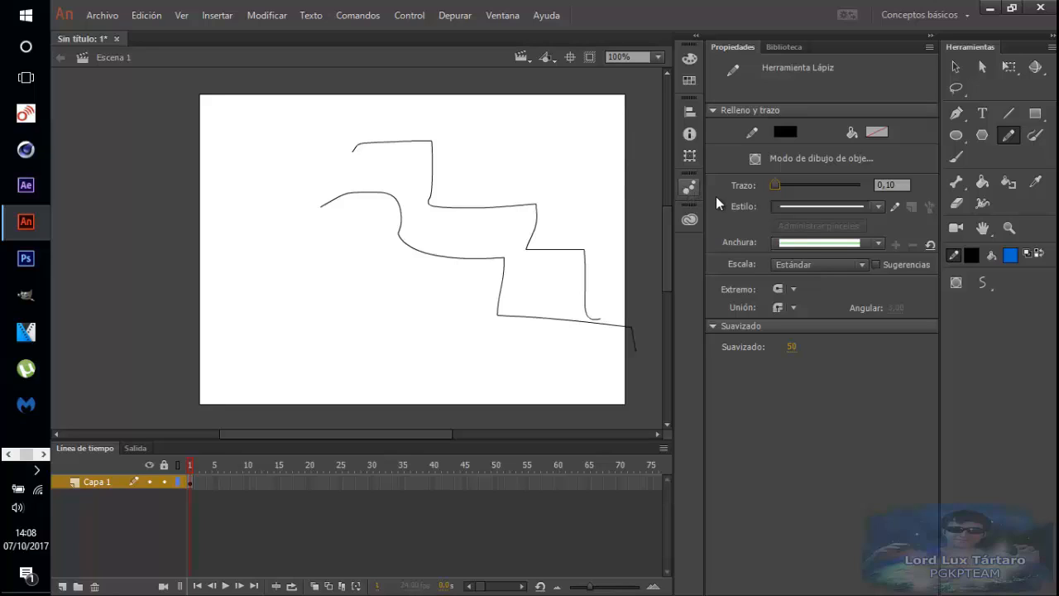
pyautogui.click(864, 210)
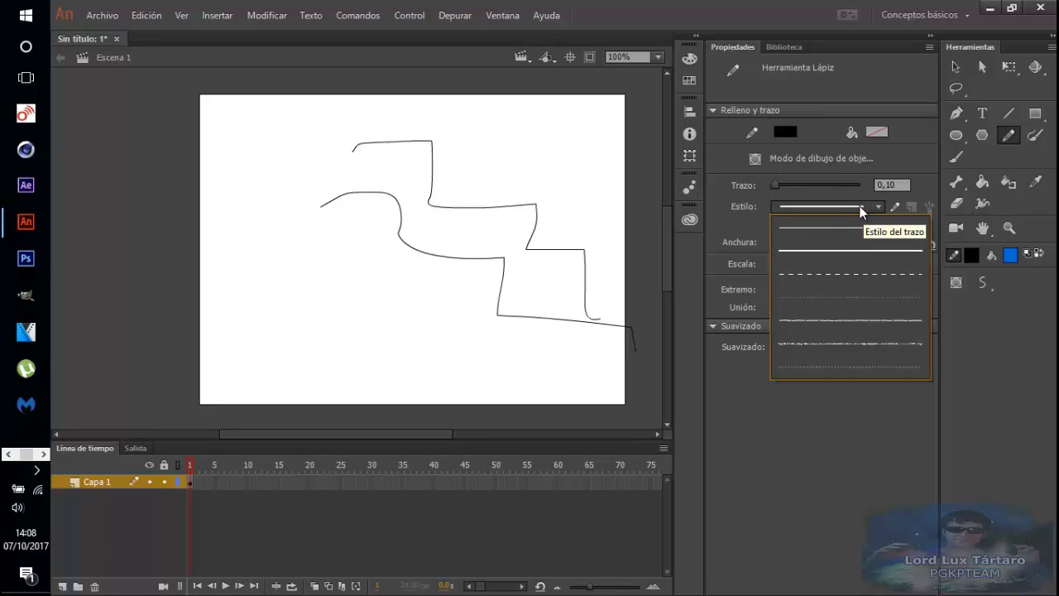
pyautogui.click(859, 206)
pyautogui.moveTo(290, 236)
pyautogui.mouseDown()
pyautogui.moveTo(374, 316)
pyautogui.moveTo(608, 379)
pyautogui.mouseUp()
# - Set the stroke style to Discontinuo and draw three dashed lines at the stage's lower left, upper left and upper right
pyautogui.click(813, 210)
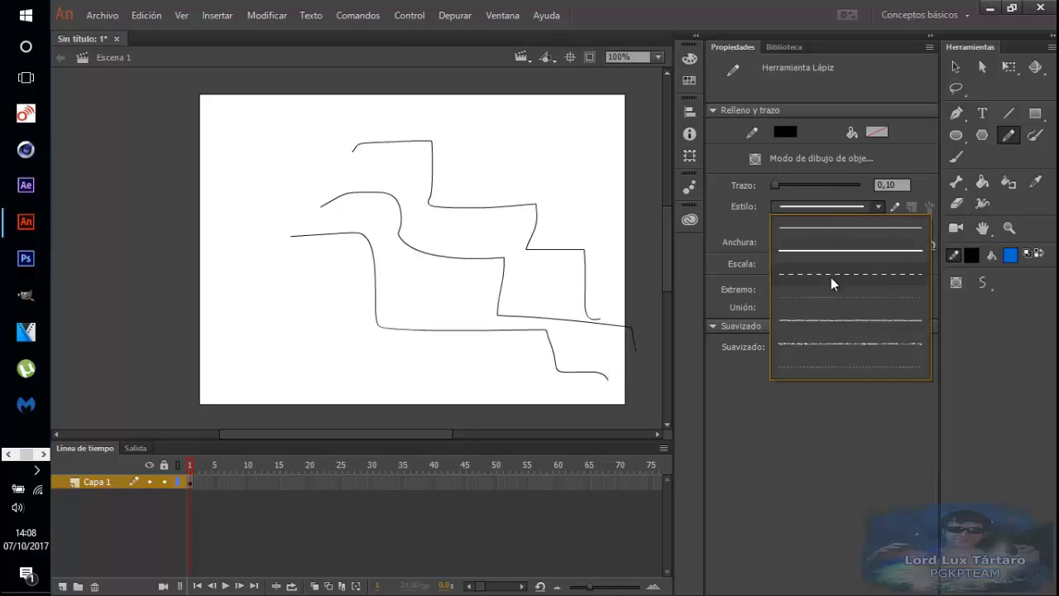
pyautogui.click(831, 278)
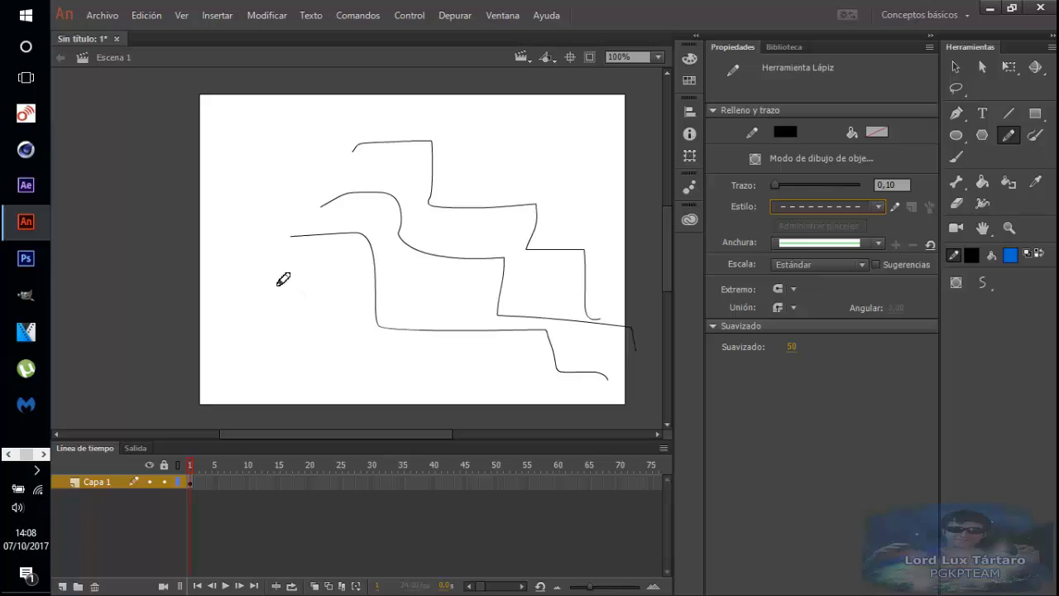
pyautogui.click(819, 207)
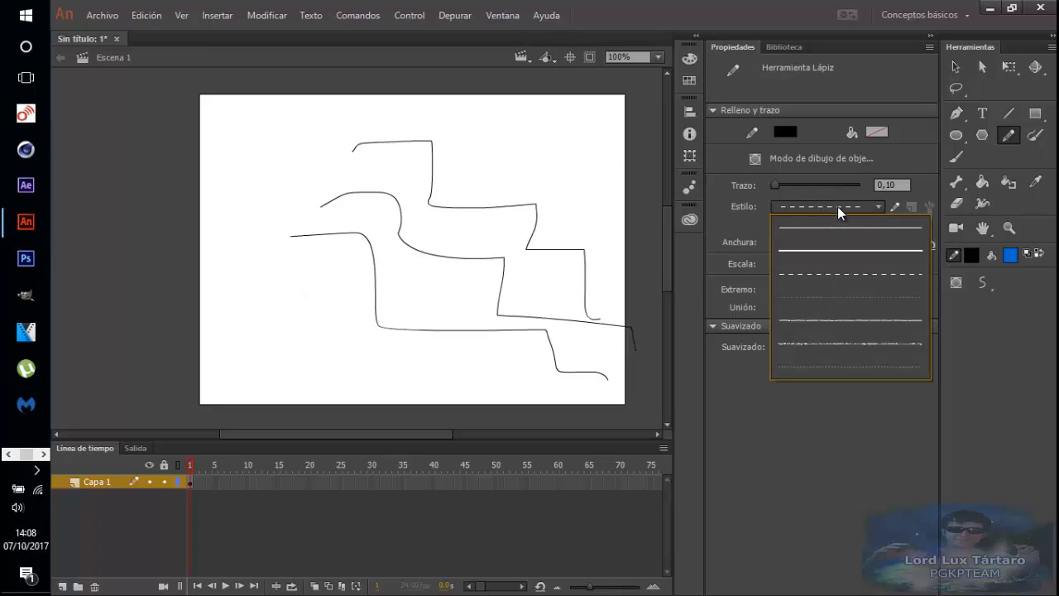
pyautogui.click(837, 206)
pyautogui.click(822, 206)
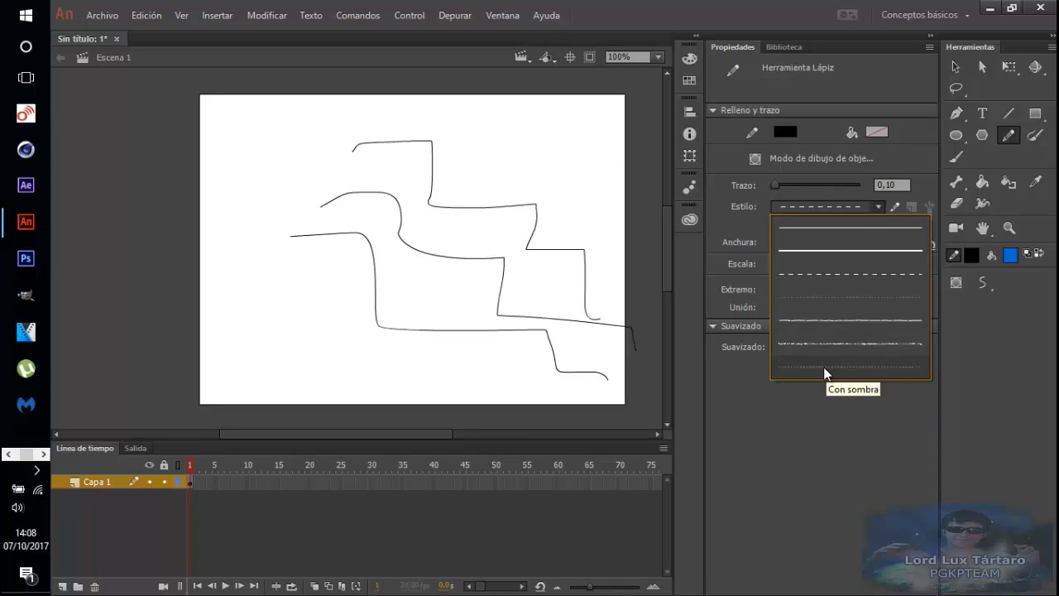
pyautogui.click(828, 275)
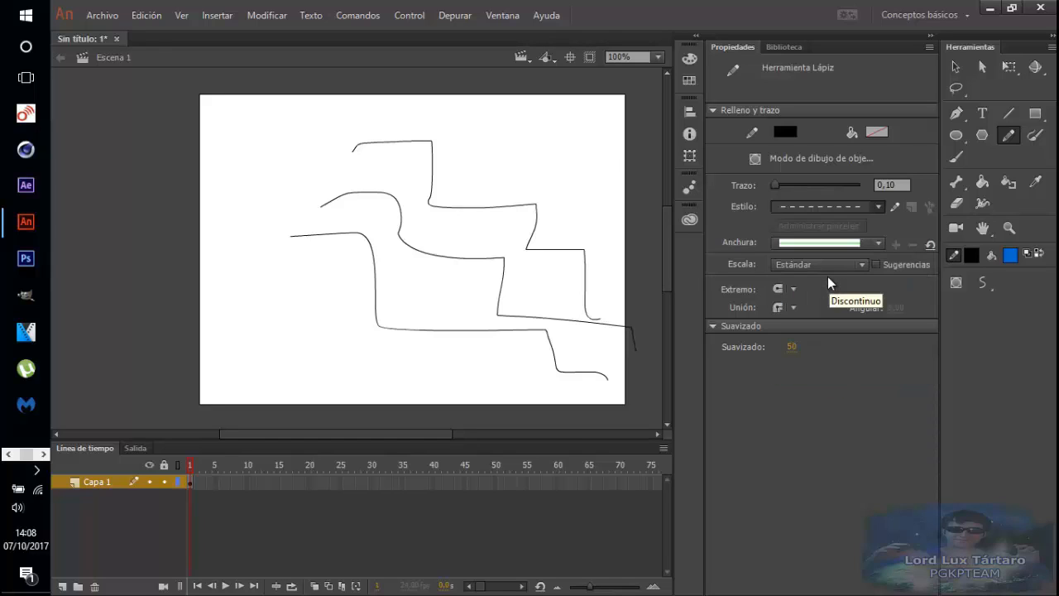
pyautogui.moveTo(223, 257)
pyautogui.mouseDown()
pyautogui.moveTo(356, 336)
pyautogui.moveTo(480, 367)
pyautogui.mouseUp()
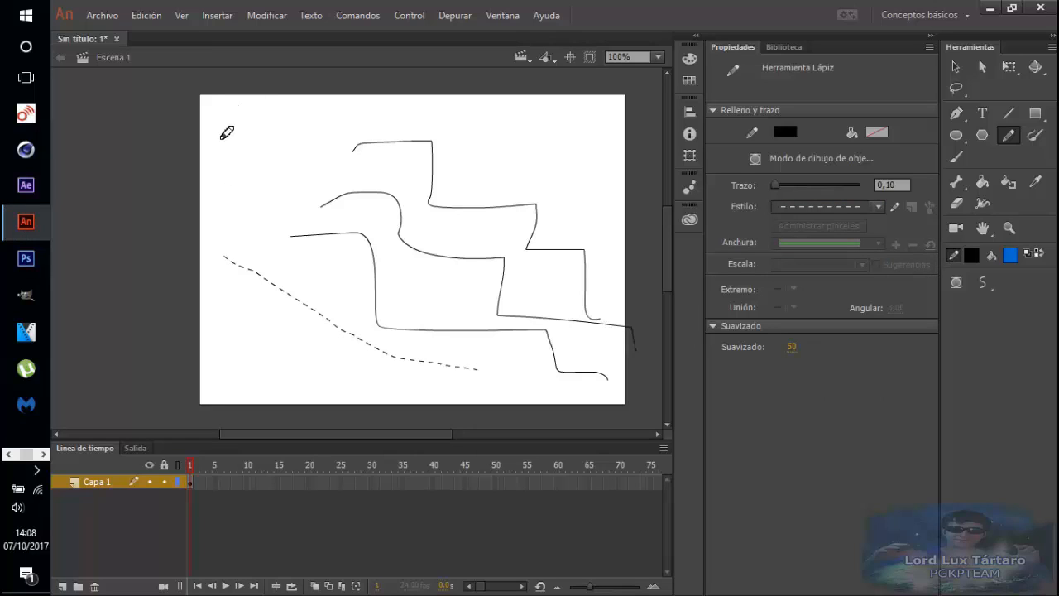
pyautogui.moveTo(214, 129); pyautogui.dragTo(306, 202)
pyautogui.moveTo(478, 130); pyautogui.dragTo(595, 176)
# - Try a short Discontinuo stroke 47,30 thick in the stage's upper right corner and undo it
pyautogui.moveTo(781, 185); pyautogui.dragTo(794, 185)
pyautogui.moveTo(521, 120); pyautogui.dragTo(620, 145)
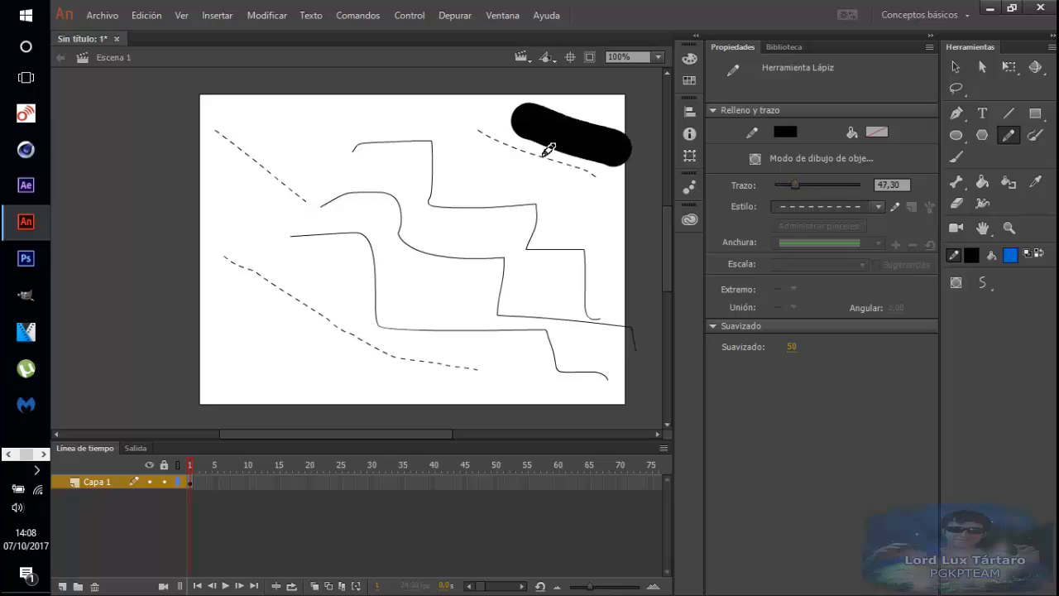
pyautogui.hotkey('ctrl', 'z')
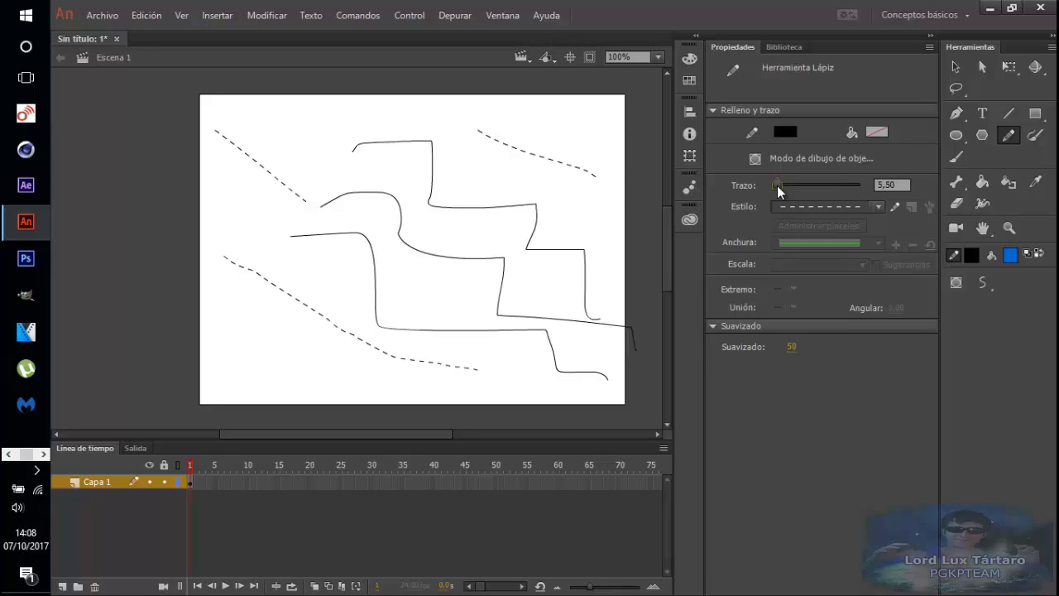
# - Draw a Discontinuo stroke 12,75 thick from the stage's upper middle to its right edge and a 0,10 one along the lower left
pyautogui.moveTo(777, 185); pyautogui.dragTo(780, 185)
pyautogui.moveTo(378, 114); pyautogui.dragTo(631, 243)
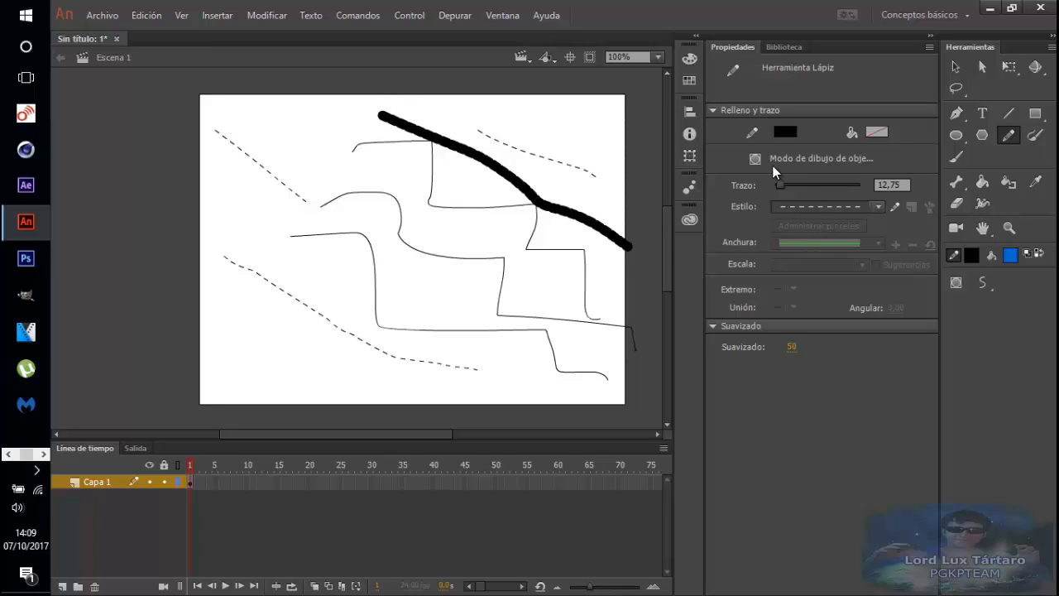
pyautogui.moveTo(218, 318); pyautogui.dragTo(419, 387)
# - Stretch the lowest dashed line with Free Transform to a height of 524,60 and a width of 840,95
pyautogui.click(955, 67)
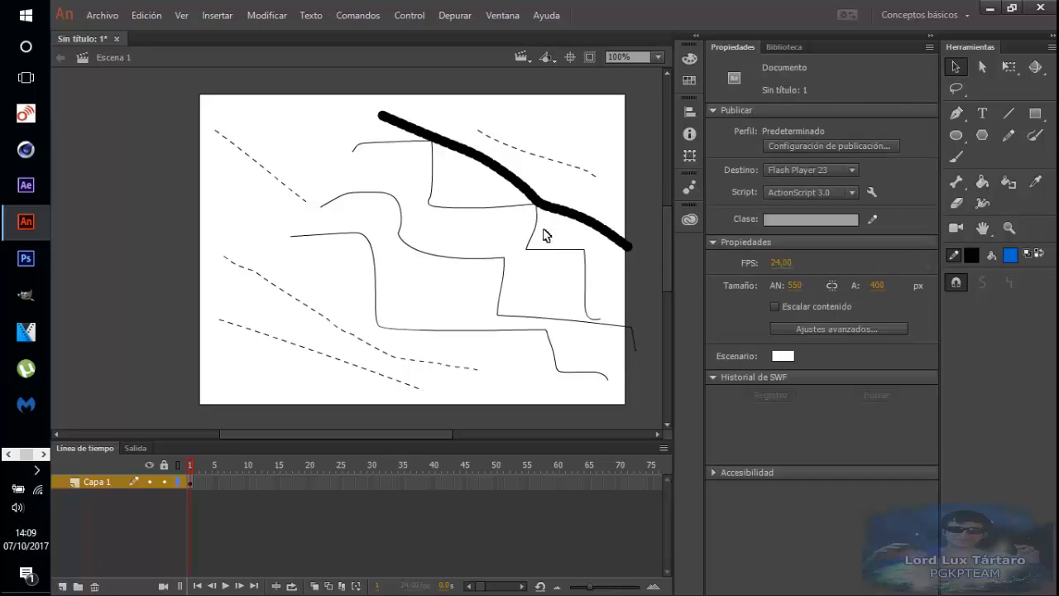
pyautogui.click(343, 362)
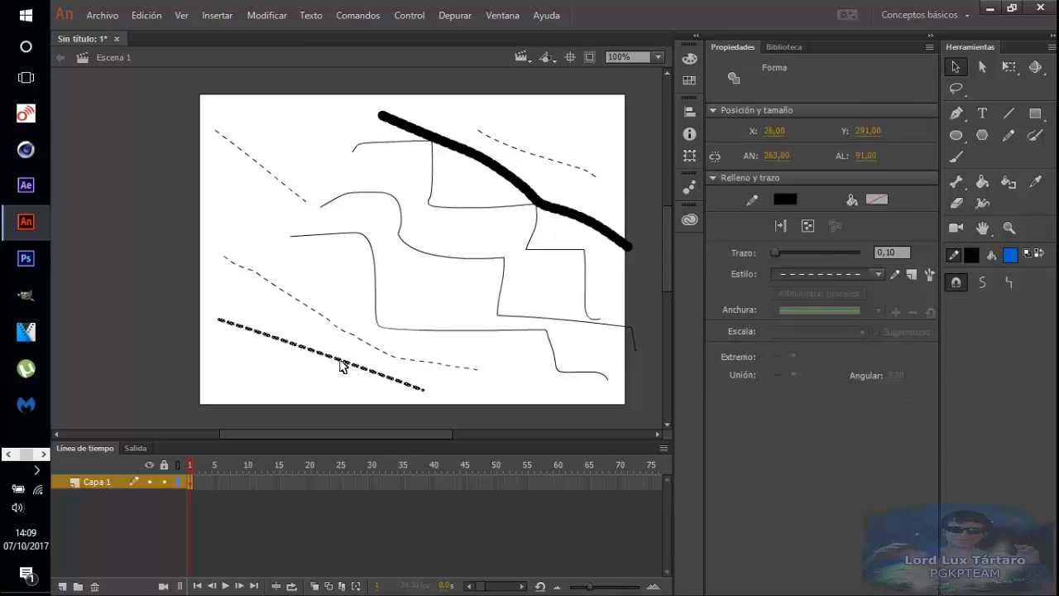
pyautogui.click(1010, 67)
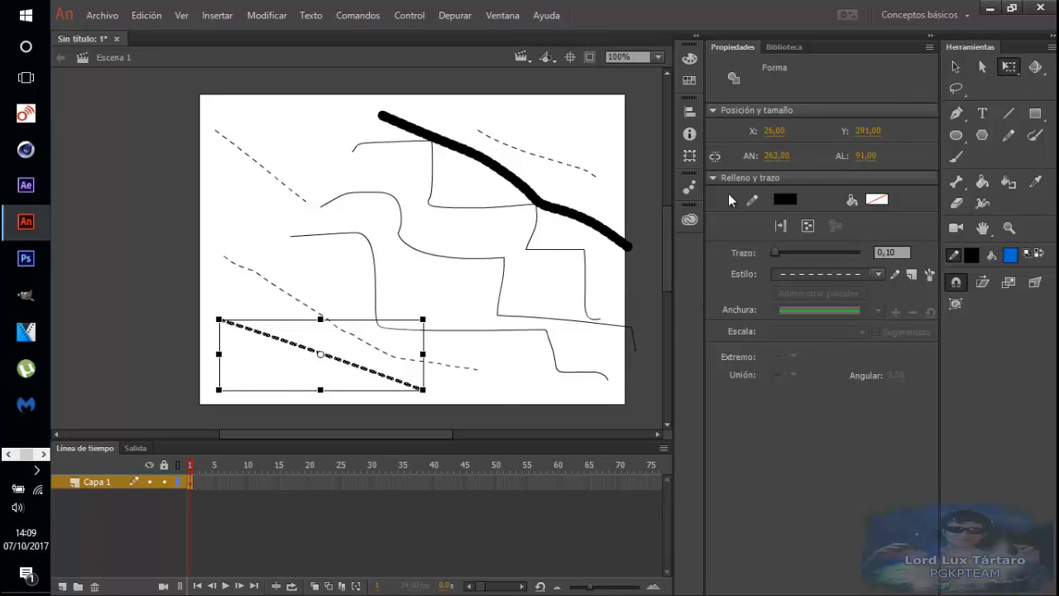
pyautogui.moveTo(314, 291); pyautogui.dragTo(309, 147)
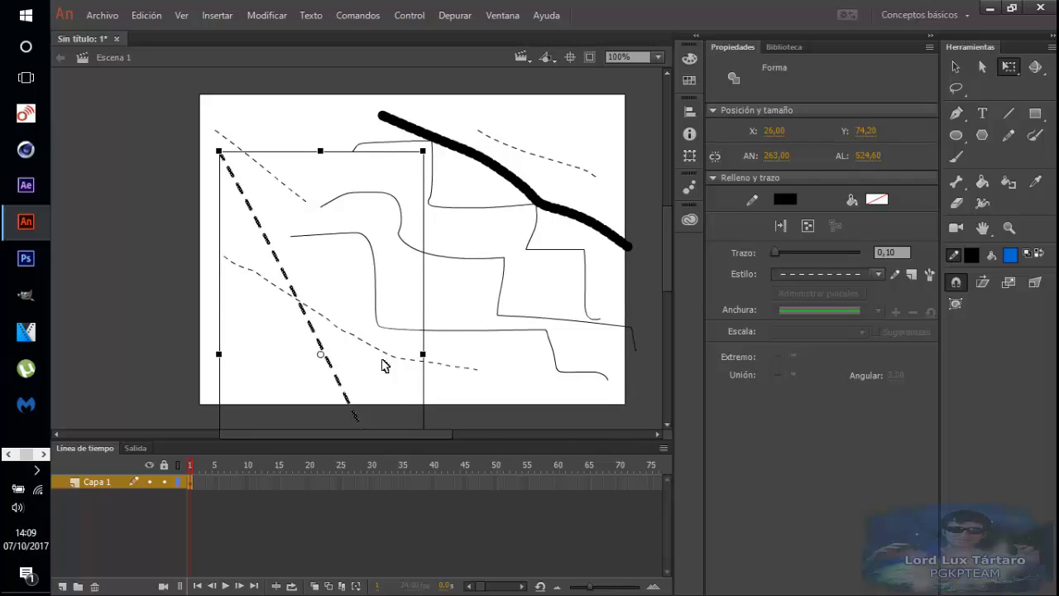
pyautogui.moveTo(424, 354); pyautogui.dragTo(653, 344)
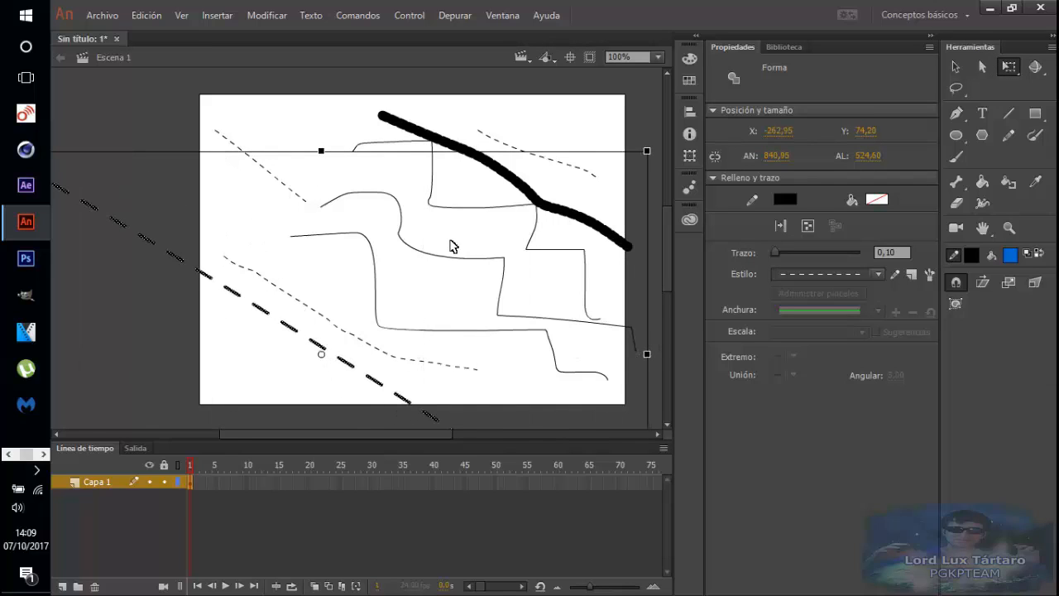
pyautogui.scroll(-3, 453, 246)
pyautogui.scroll(-1, 496, 236)
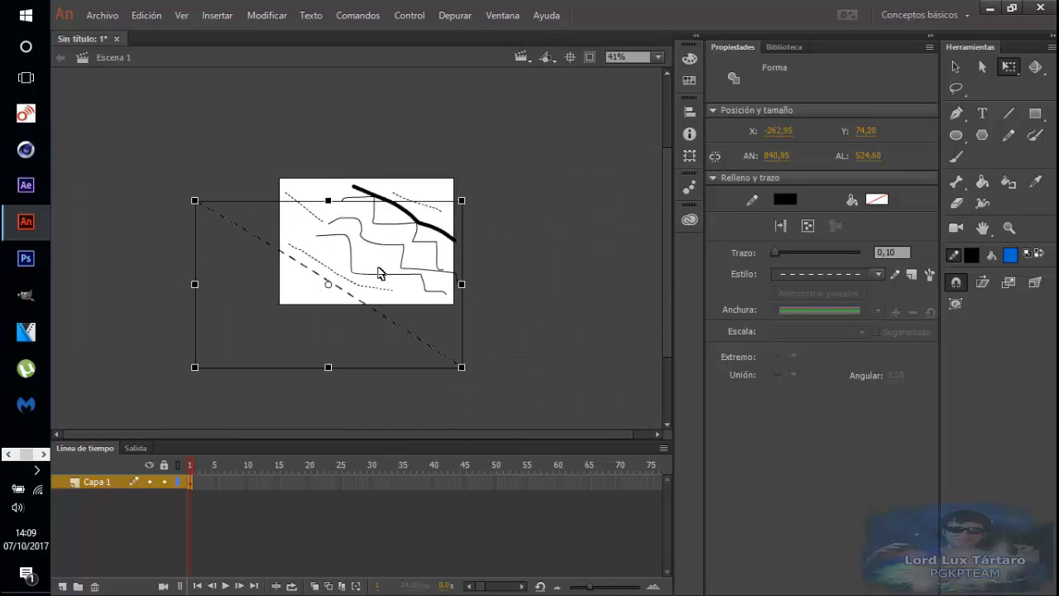
pyautogui.scroll(-1, 374, 262)
pyautogui.scroll(-1, 373, 262)
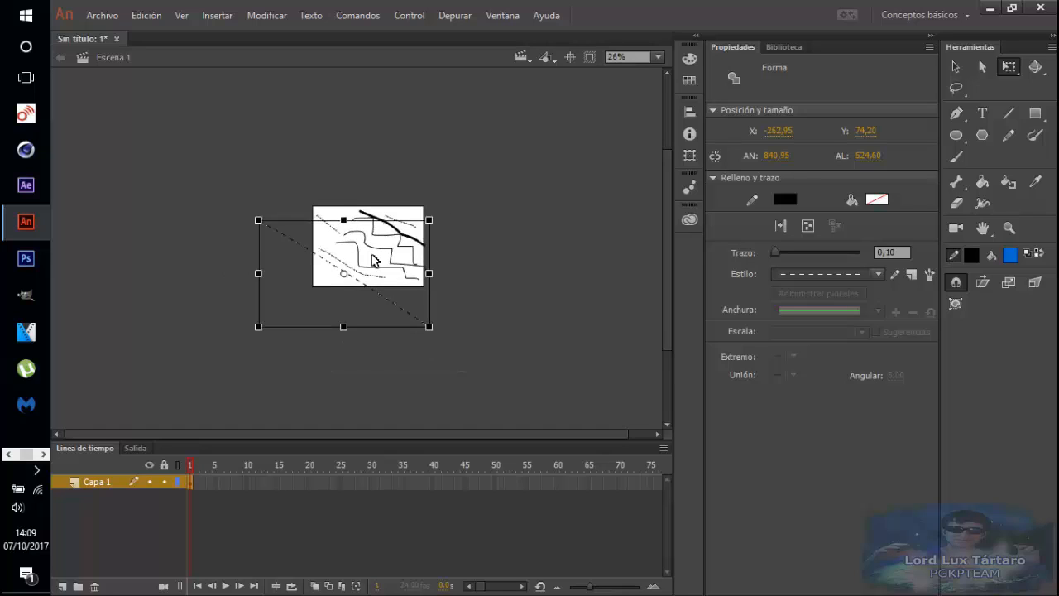
pyautogui.scroll(2, 372, 261)
pyautogui.scroll(-1, 371, 259)
# - Enlarge the selected dashed line further from its upper right corner and undo all of its resizes
pyautogui.moveTo(443, 214); pyautogui.dragTo(523, 164)
pyautogui.hotkey('ctrl', 'z')
pyautogui.hotkey('ctrl', 'z')
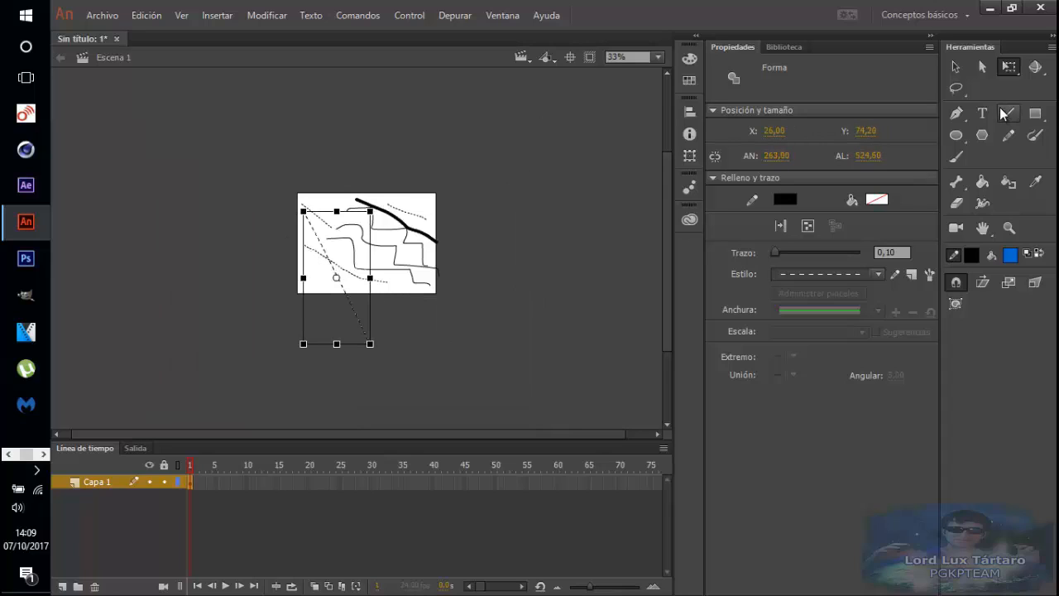
pyautogui.hotkey('ctrl', 'z')
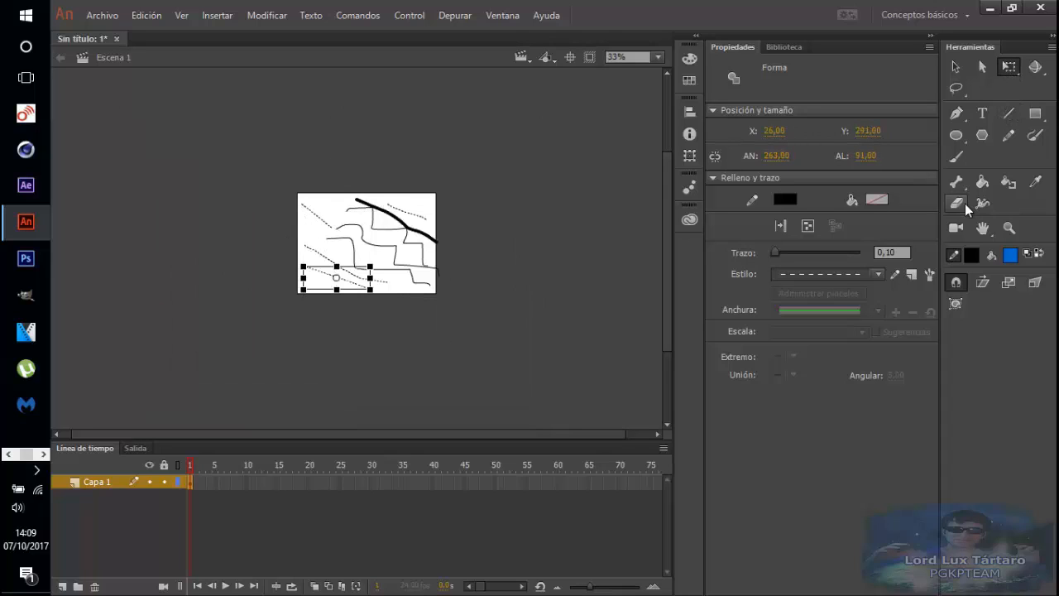
pyautogui.hotkey('ctrl', '=')
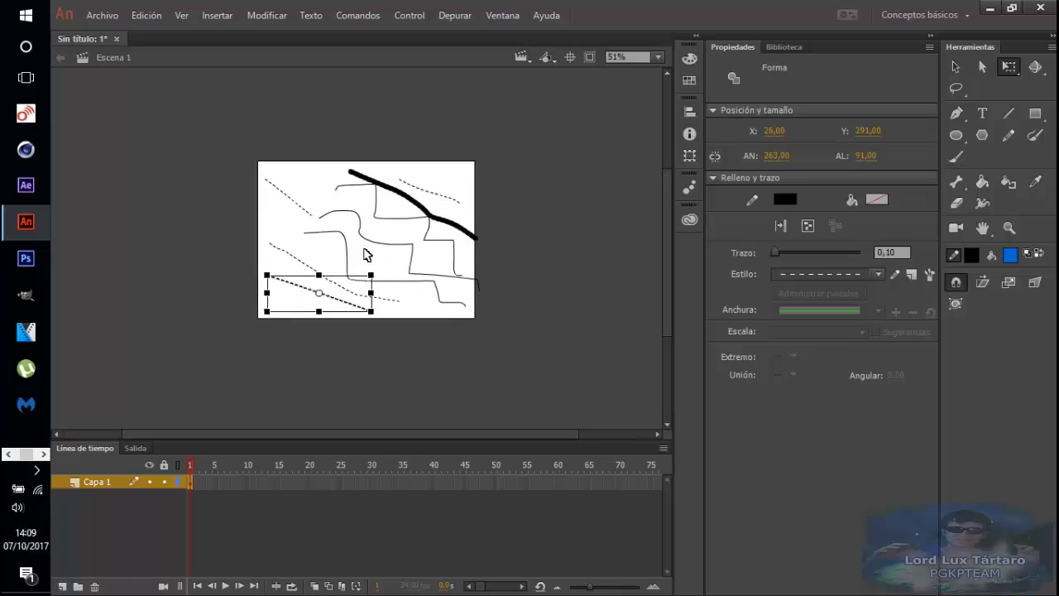
pyautogui.hotkey('ctrl', '=')
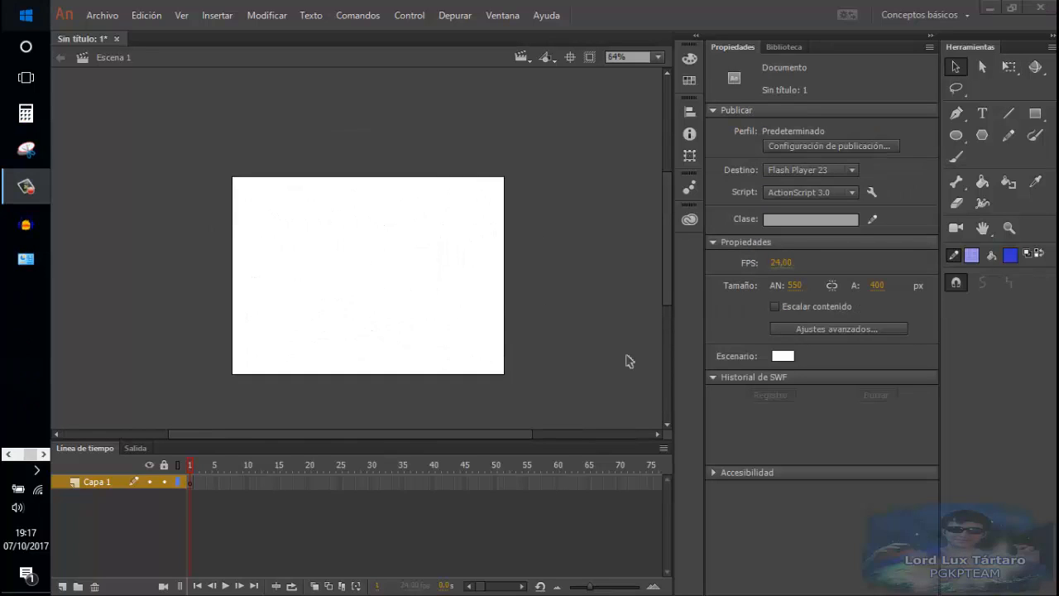
# - Activate the Pencil tool for the empty stage, try the thinnest line style, and set the stroke style to Discontinuo
pyautogui.click(1009, 136)
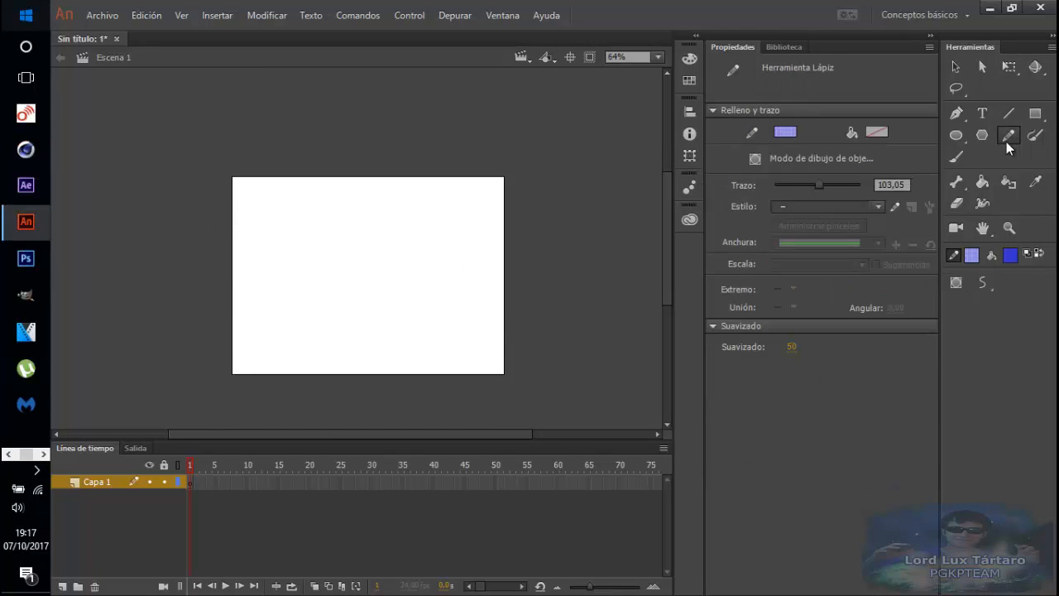
pyautogui.click(844, 207)
pyautogui.click(841, 228)
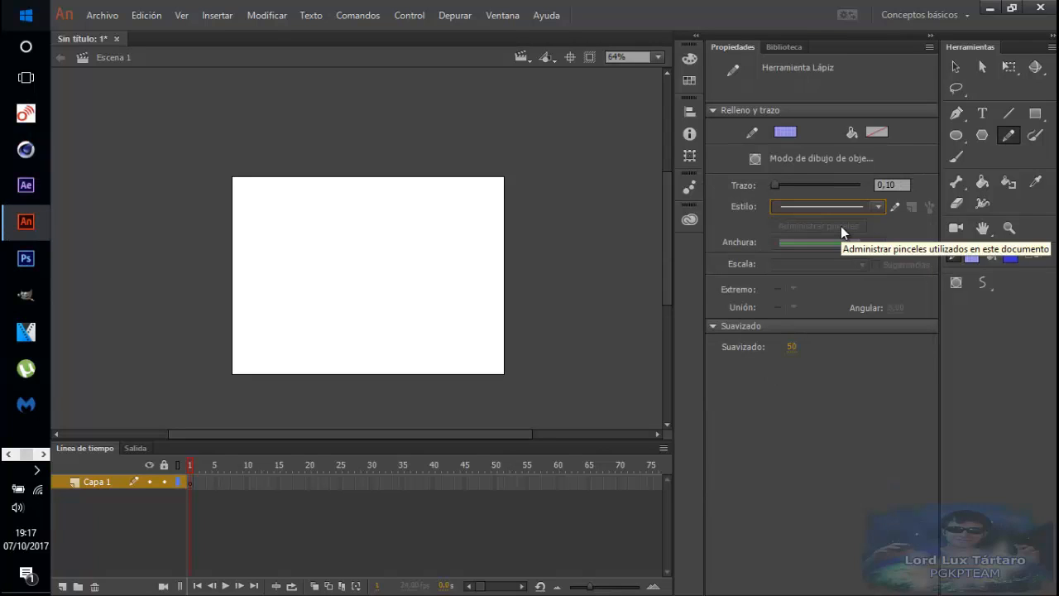
pyautogui.click(841, 206)
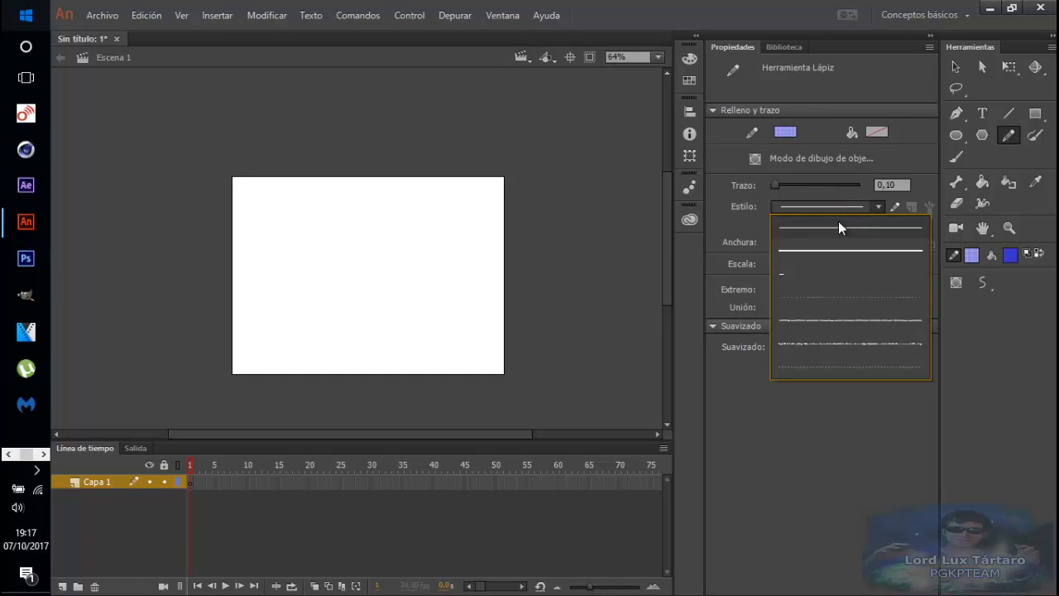
pyautogui.click(813, 276)
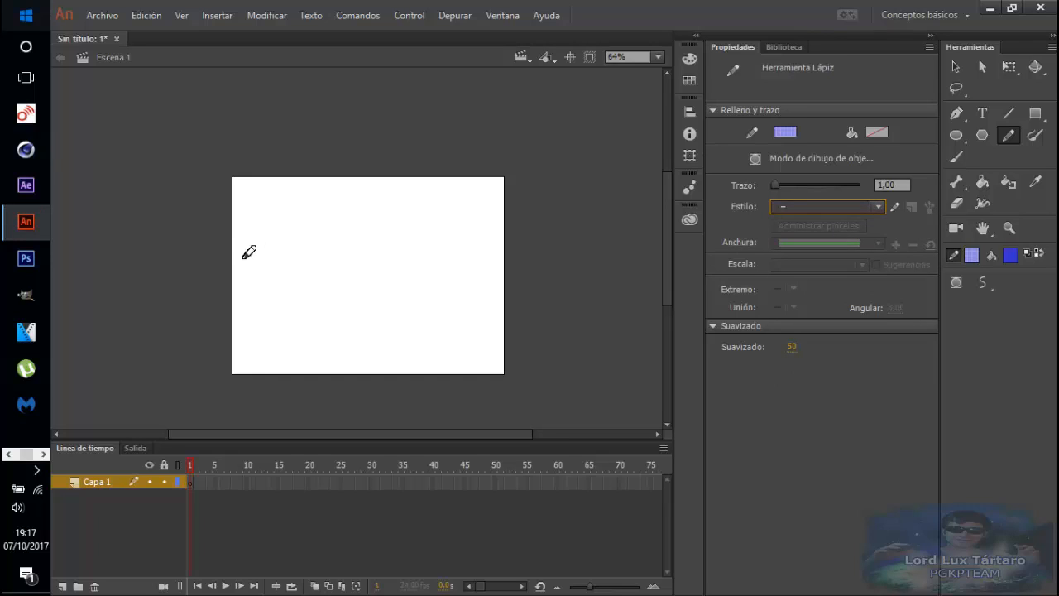
# - Draw a horizontal dashed stroke 1,00 thick across the stage and another one 59,15 thick
pyautogui.moveTo(241, 257); pyautogui.dragTo(547, 264)
pyautogui.moveTo(773, 184); pyautogui.dragTo(788, 191)
pyautogui.moveTo(202, 250); pyautogui.dragTo(586, 261)
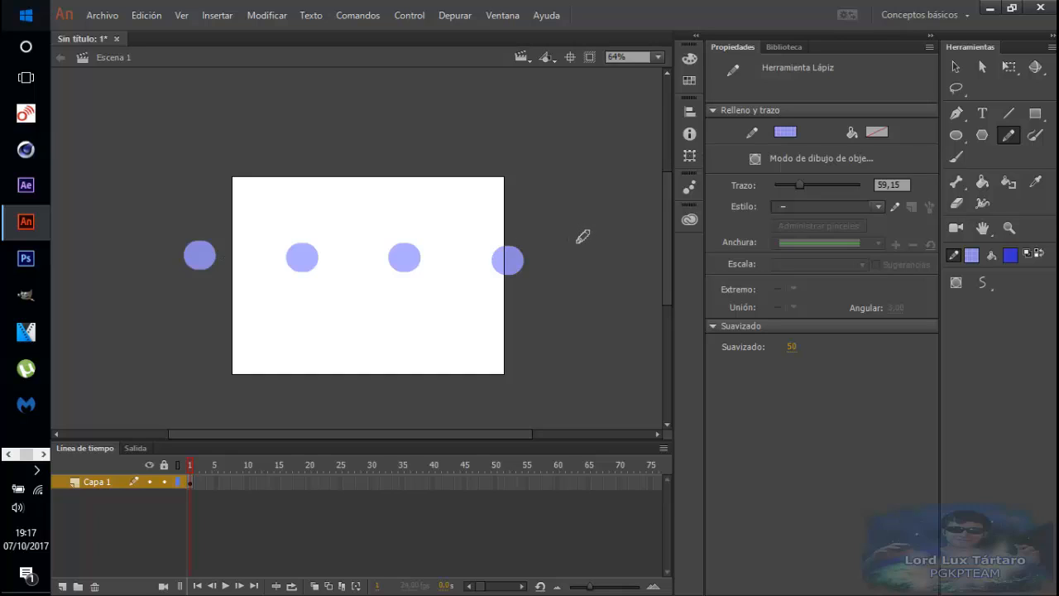
# - In the custom dashed stroke style, set the thickness to 30 pts, the dash length to 17 pts and the gap to 74 pts
pyautogui.click(862, 205)
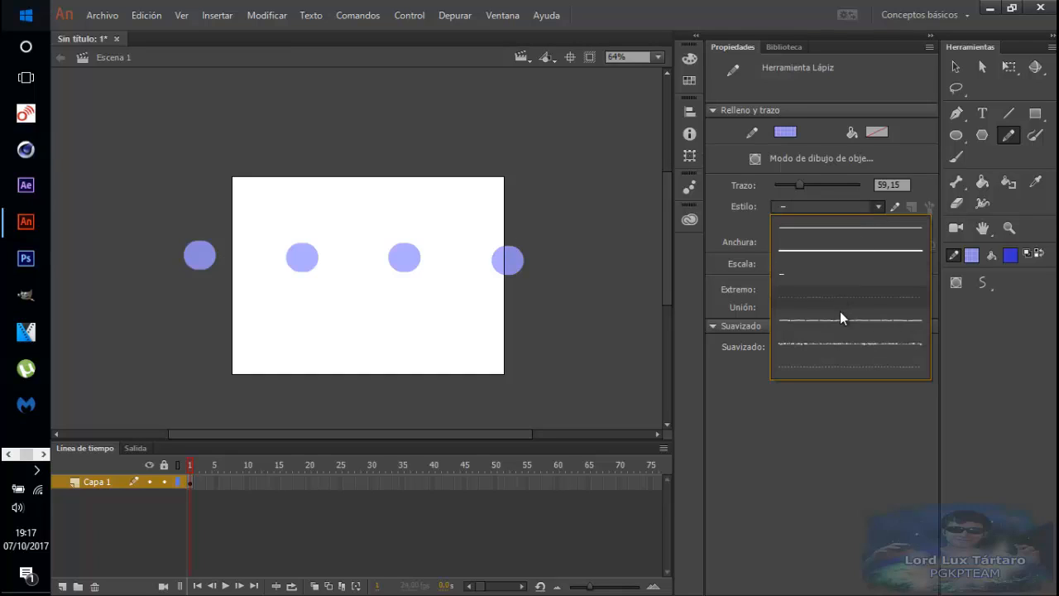
pyautogui.click(823, 275)
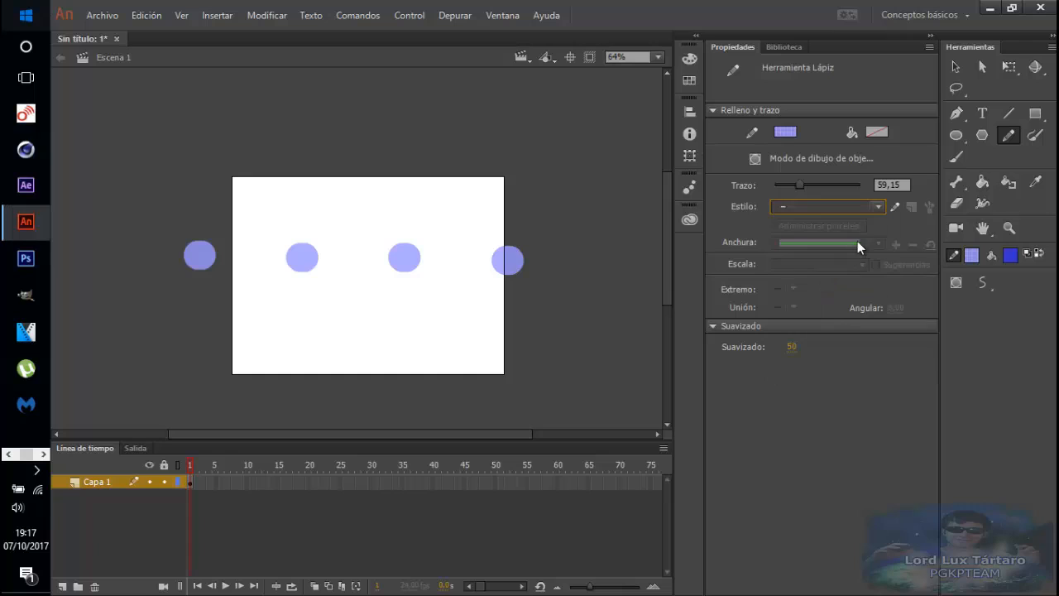
pyautogui.click(894, 206)
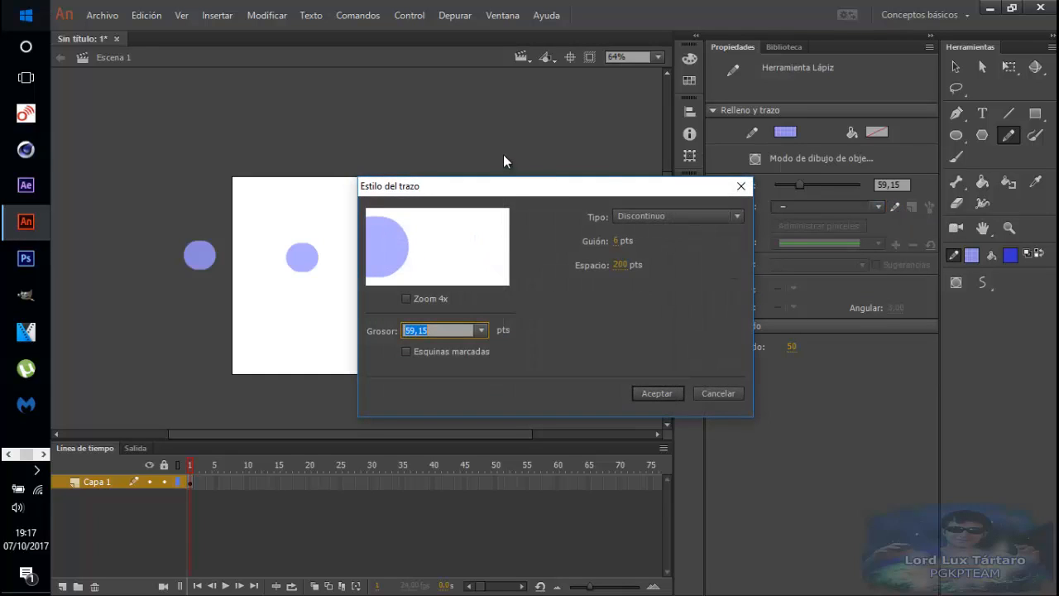
pyautogui.moveTo(527, 182); pyautogui.dragTo(754, 165)
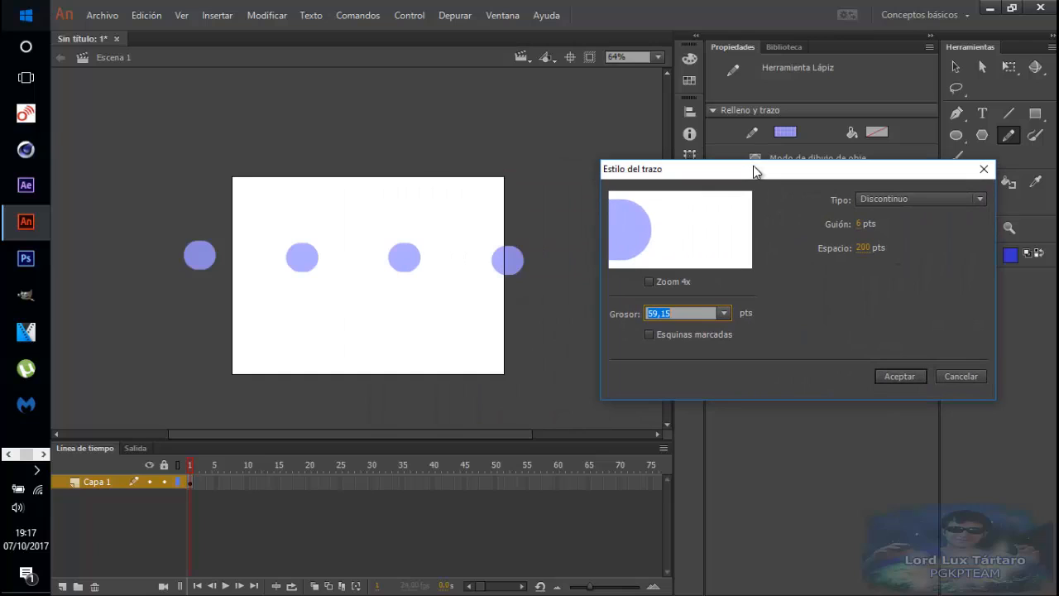
pyautogui.click(725, 314)
pyautogui.click(670, 413)
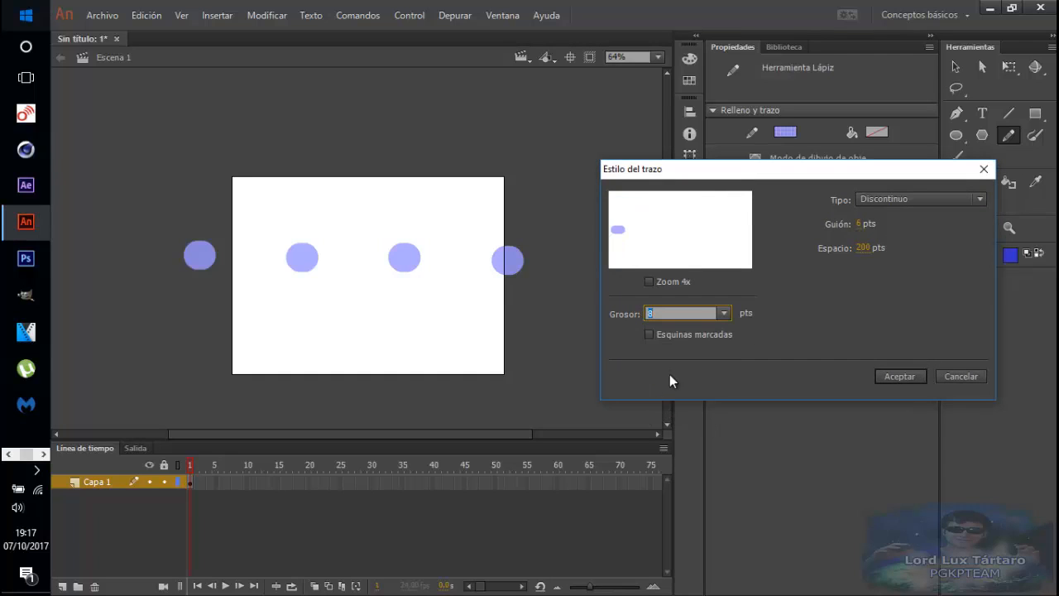
pyautogui.click(727, 310)
pyautogui.click(657, 311)
pyautogui.write('100')
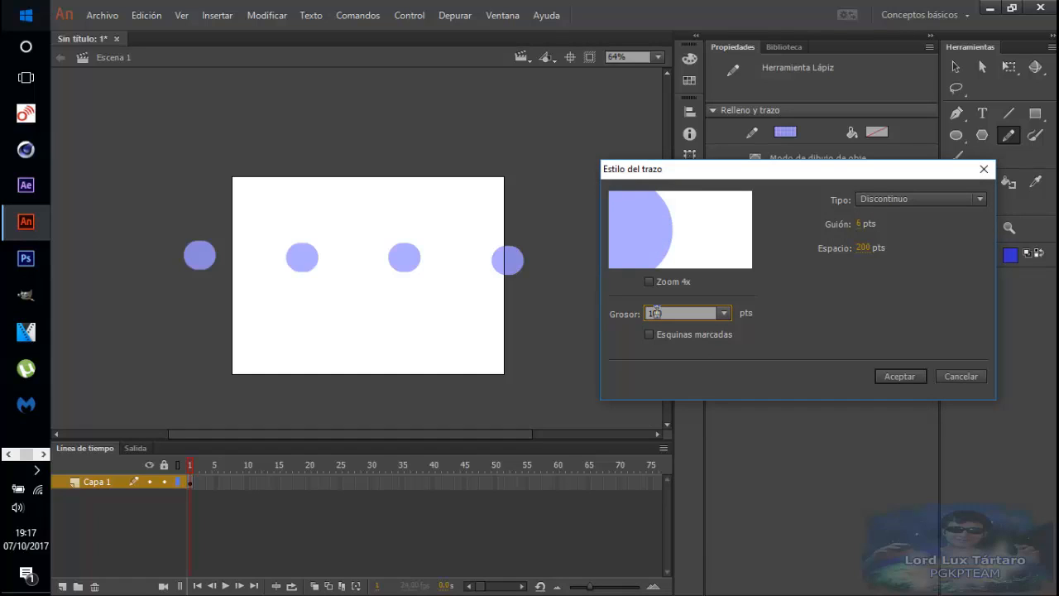
pyautogui.press('BackSpace')
pyautogui.press('BackSpace')
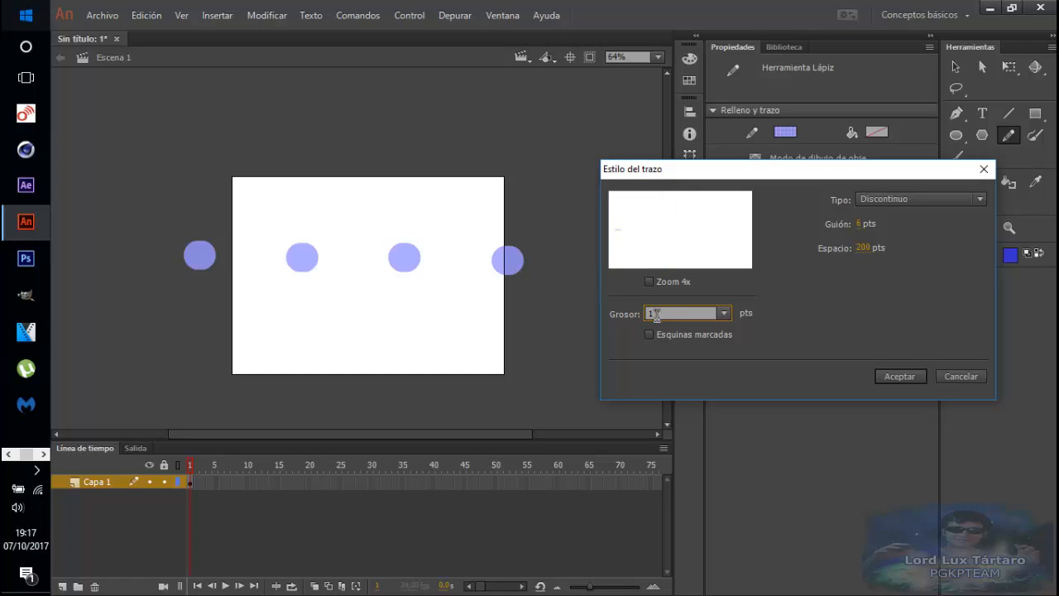
pyautogui.write('0')
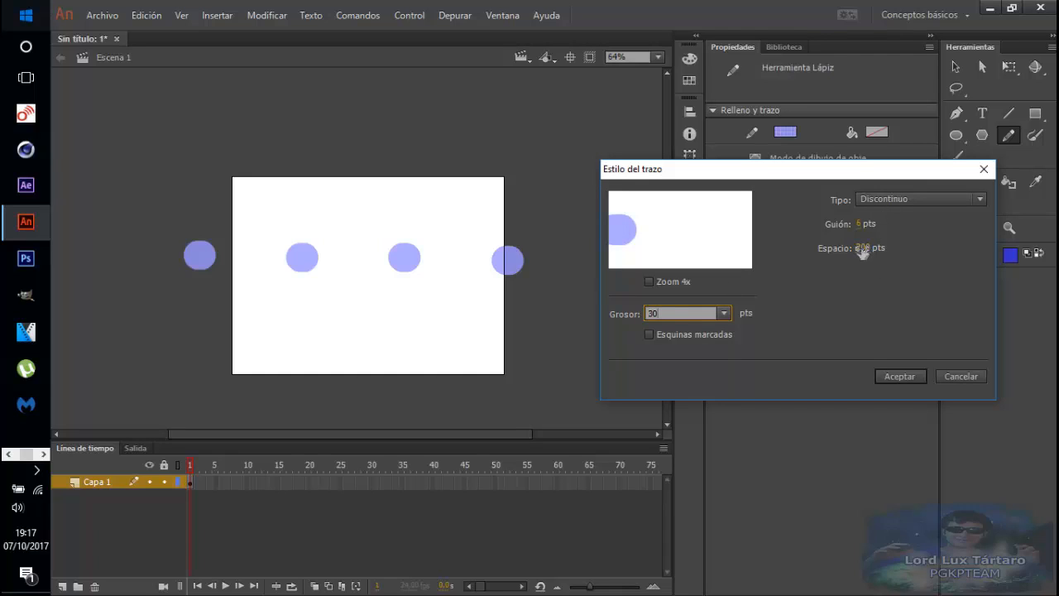
pyautogui.moveTo(861, 250)
pyautogui.mouseDown()
pyautogui.moveTo(1040, 252)
pyautogui.moveTo(848, 250)
pyautogui.moveTo(908, 254)
pyautogui.moveTo(884, 251)
pyautogui.moveTo(875, 224)
pyautogui.moveTo(1025, 231)
pyautogui.moveTo(865, 235)
pyautogui.mouseUp()
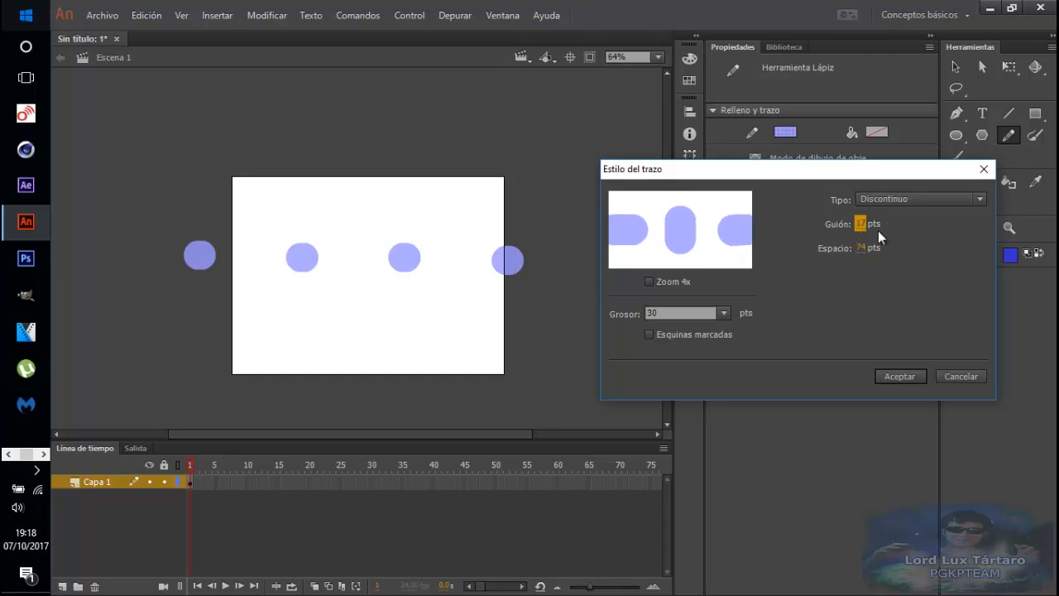
# - Try the De puntos and Punteado stroke types, return to Discontinuo and toggle the 4x preview zoom on and off
pyautogui.click(883, 205)
pyautogui.click(892, 240)
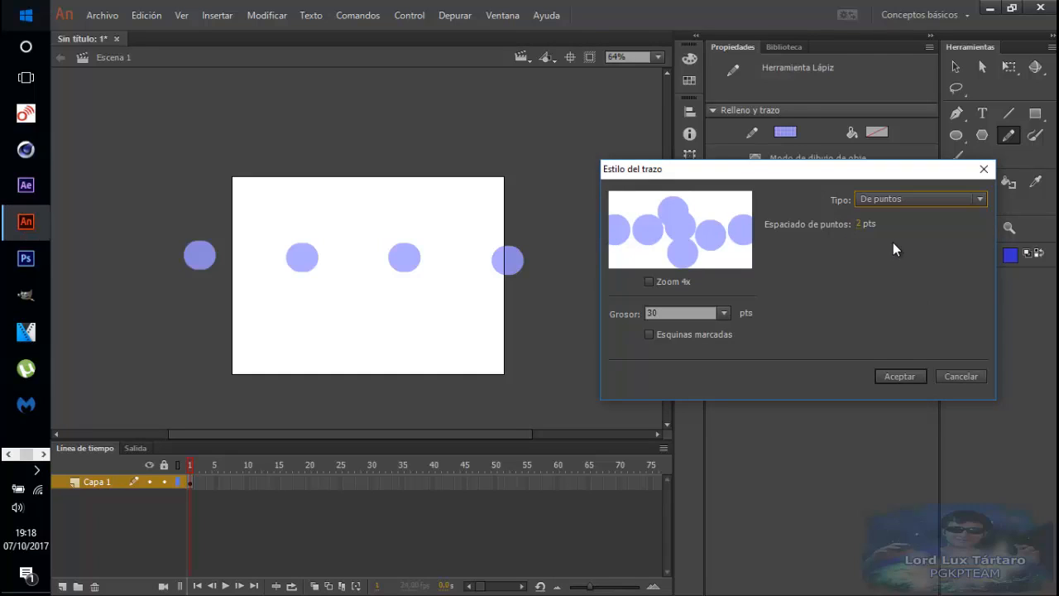
pyautogui.click(887, 197)
pyautogui.click(894, 279)
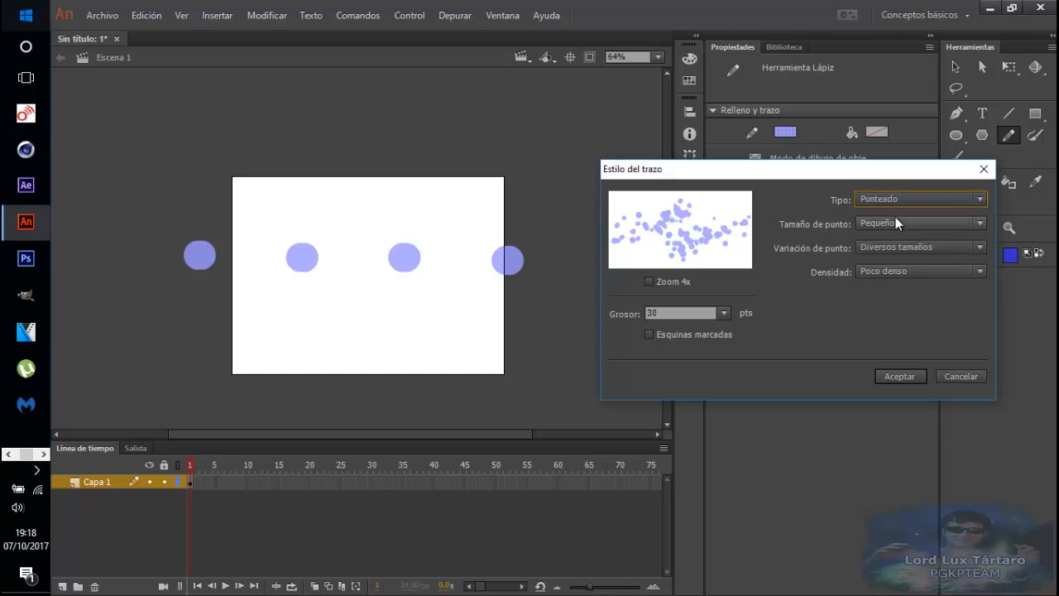
pyautogui.click(896, 202)
pyautogui.click(897, 233)
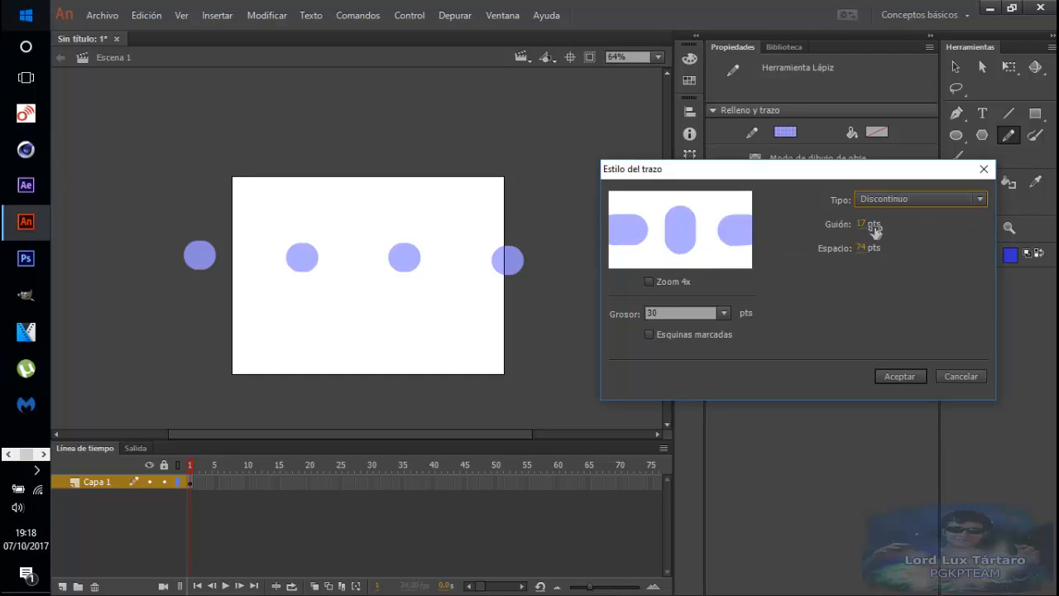
pyautogui.click(648, 281)
pyautogui.click(648, 281)
# - Try the Con sombra stroke type with Medio thickness, Muy alejado spacing and Ligera variación length
pyautogui.click(891, 201)
pyautogui.click(895, 294)
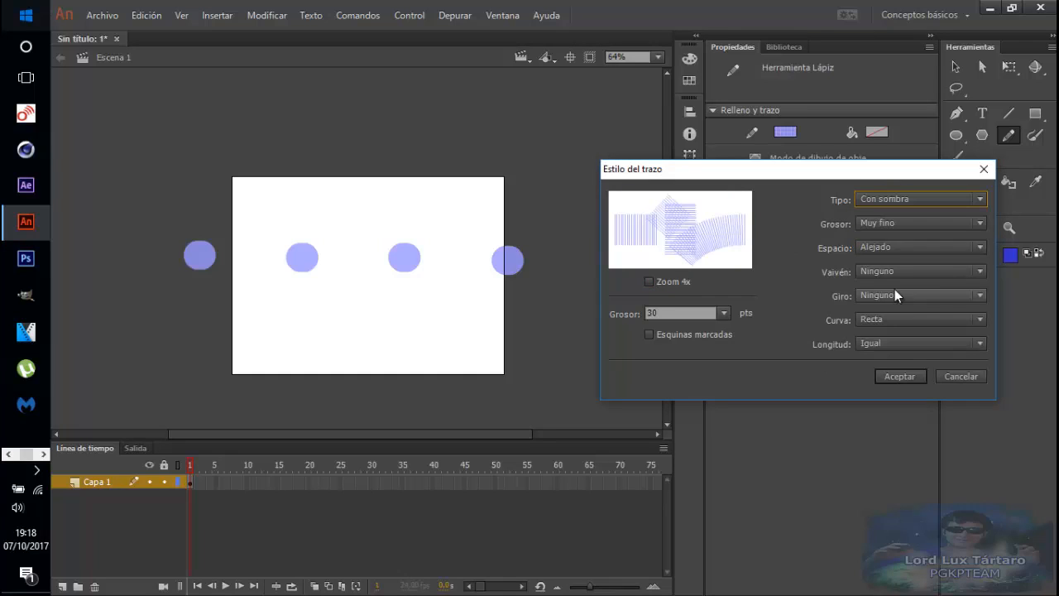
pyautogui.click(884, 252)
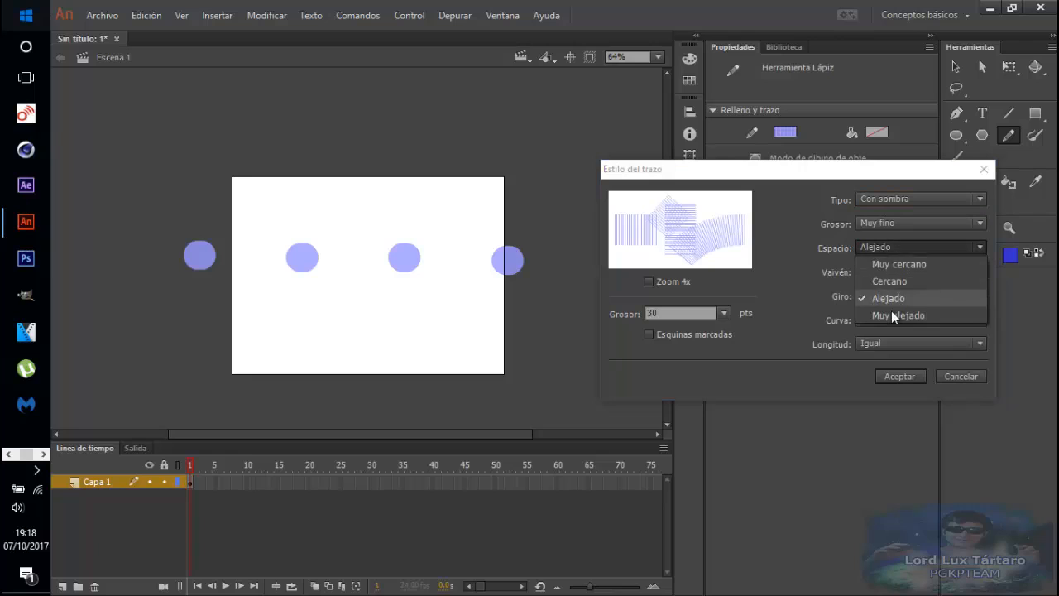
pyautogui.click(891, 313)
pyautogui.click(878, 223)
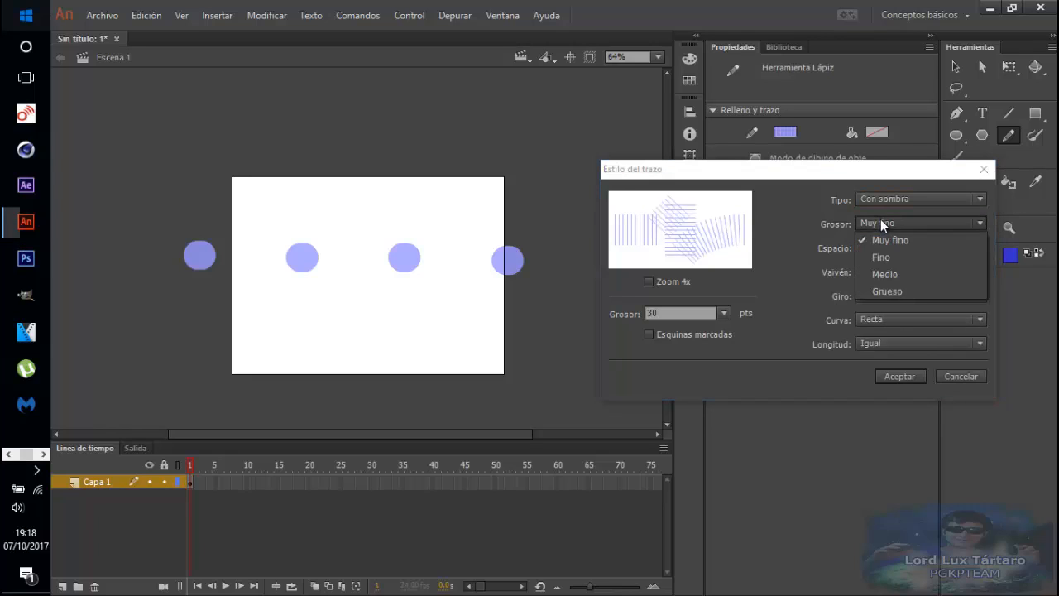
pyautogui.click(887, 268)
pyautogui.click(877, 341)
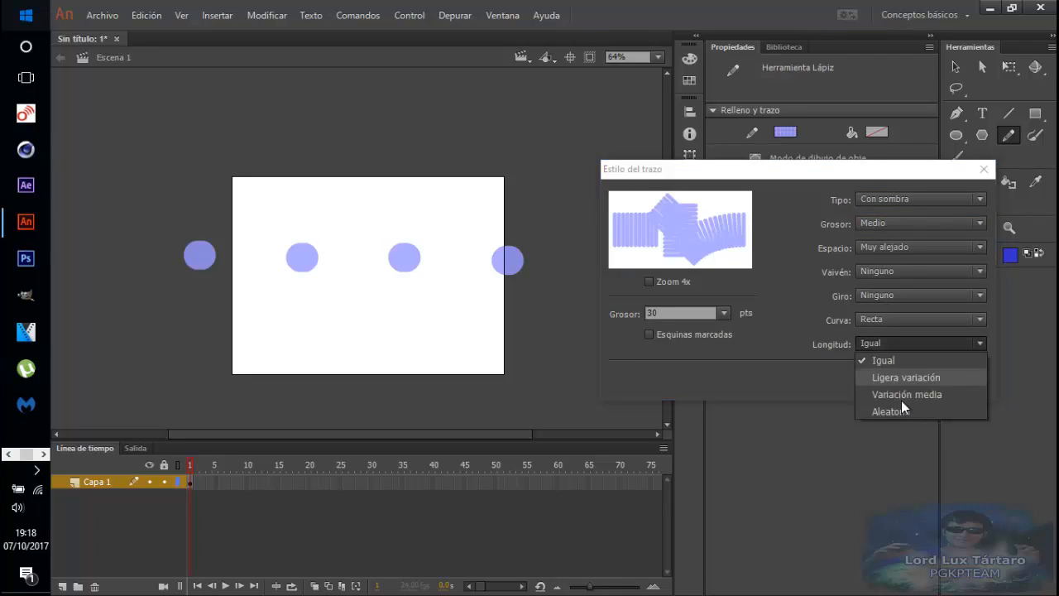
pyautogui.click(902, 379)
# - Set the stroke type to Discontinuo with 84 pts dashes and 71 pts gaps, and draw horizontal strokes below and above the row of circles
pyautogui.click(896, 199)
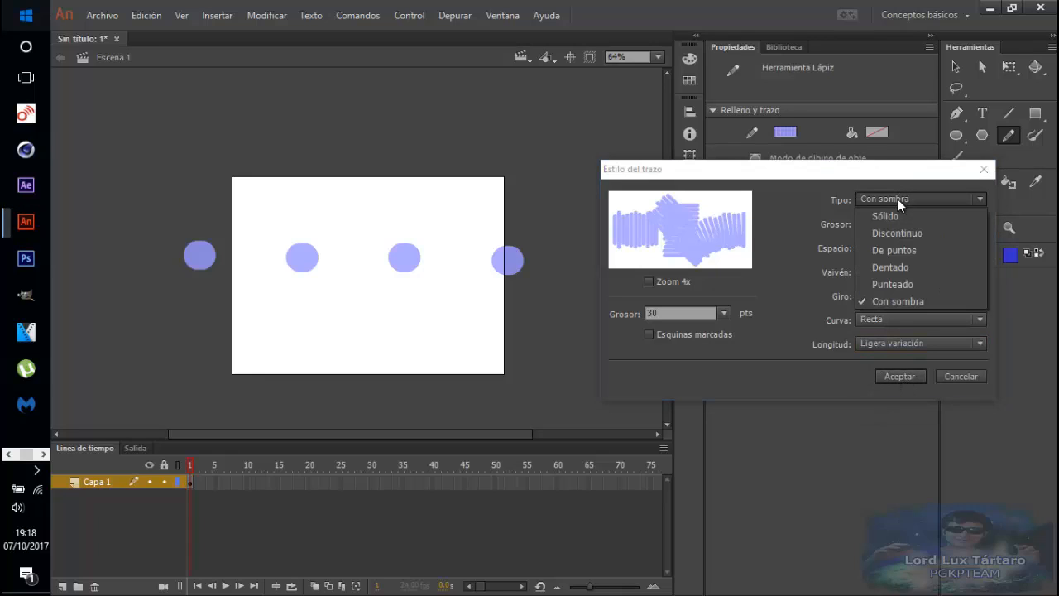
pyautogui.click(882, 202)
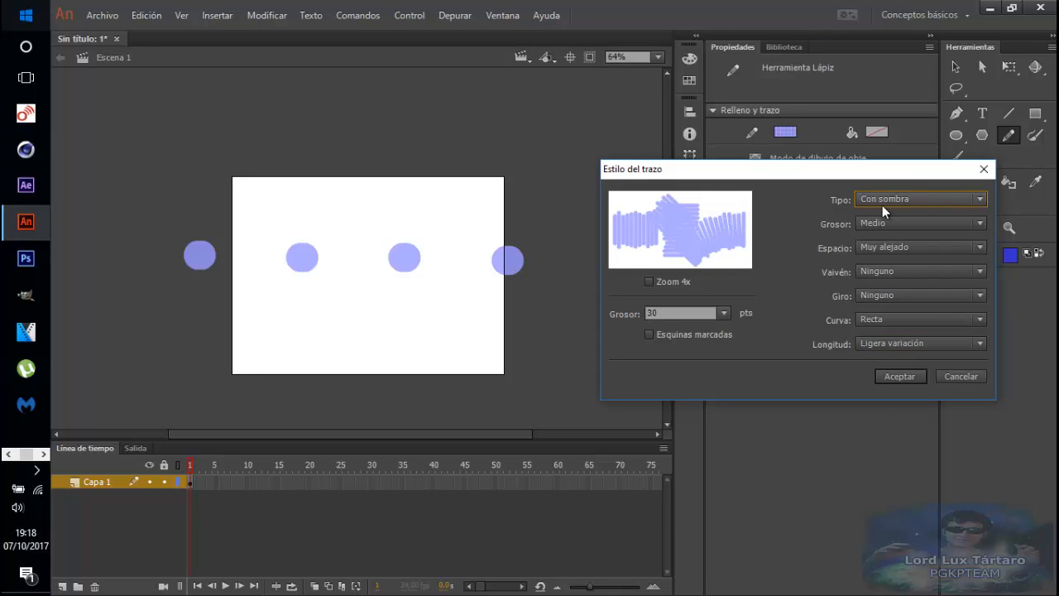
pyautogui.click(882, 203)
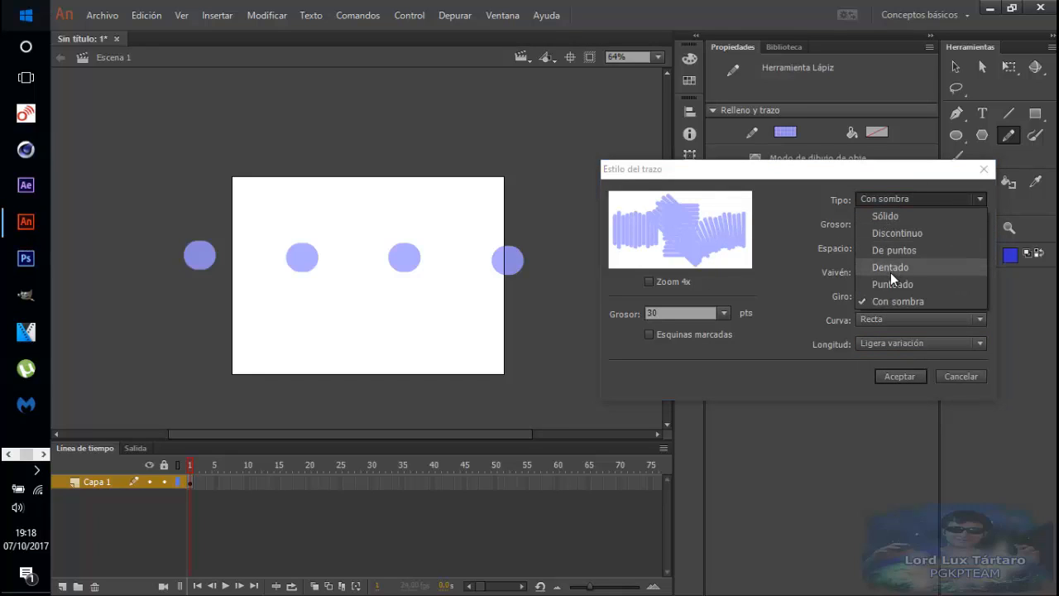
pyautogui.click(890, 234)
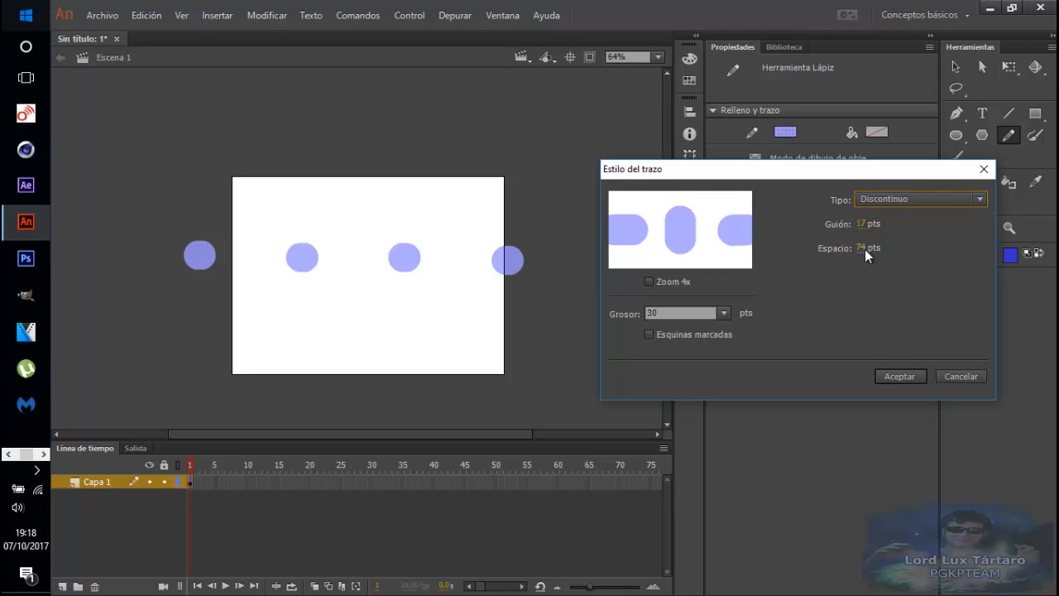
pyautogui.moveTo(864, 249)
pyautogui.mouseDown()
pyautogui.moveTo(874, 223)
pyautogui.moveTo(931, 229)
pyautogui.moveTo(808, 229)
pyautogui.moveTo(865, 222)
pyautogui.moveTo(874, 231)
pyautogui.mouseUp()
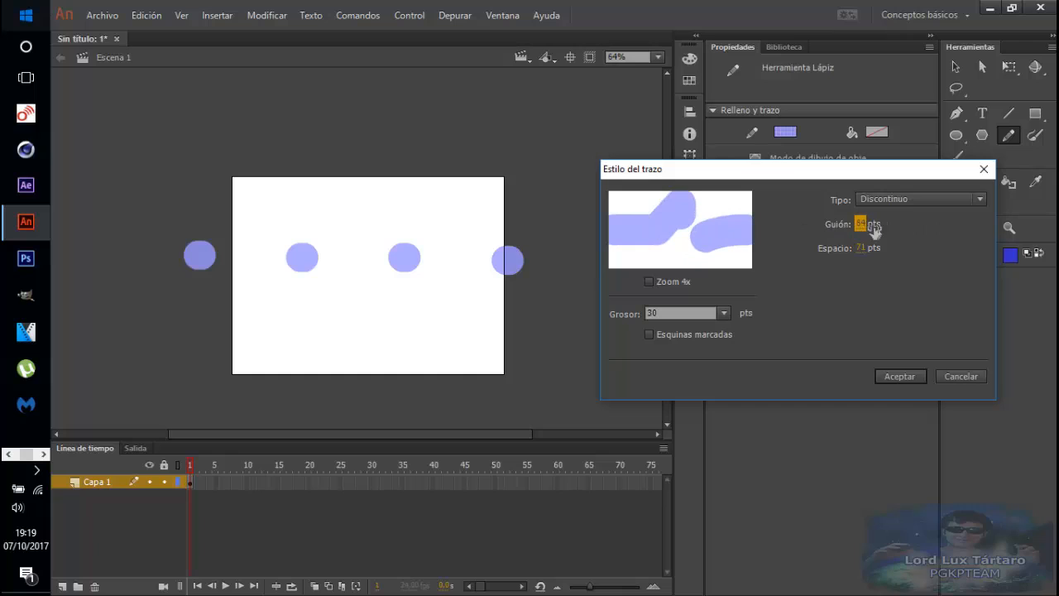
pyautogui.click(896, 375)
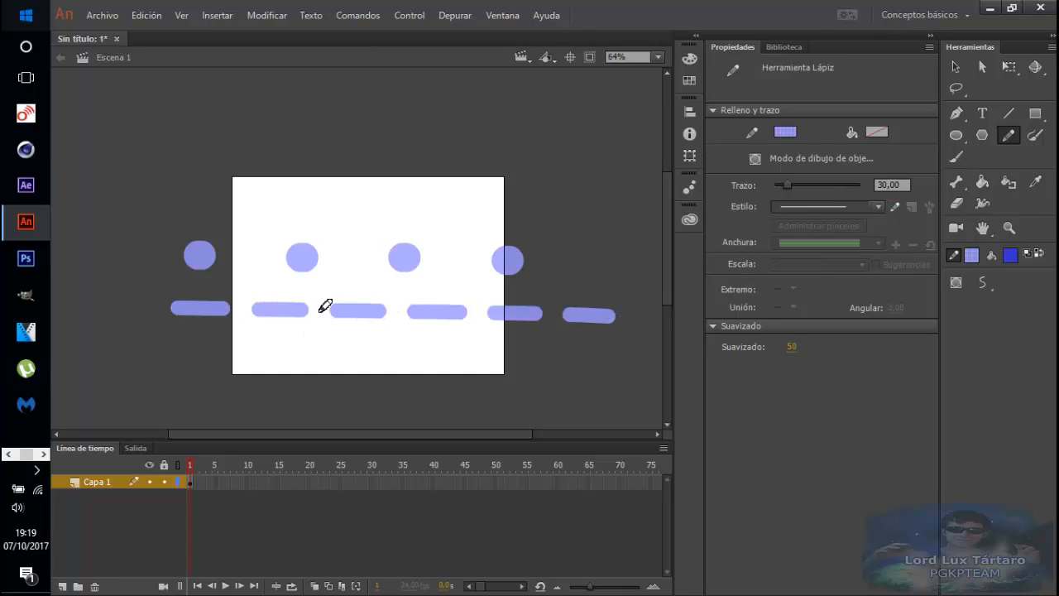
pyautogui.moveTo(159, 226); pyautogui.dragTo(586, 225)
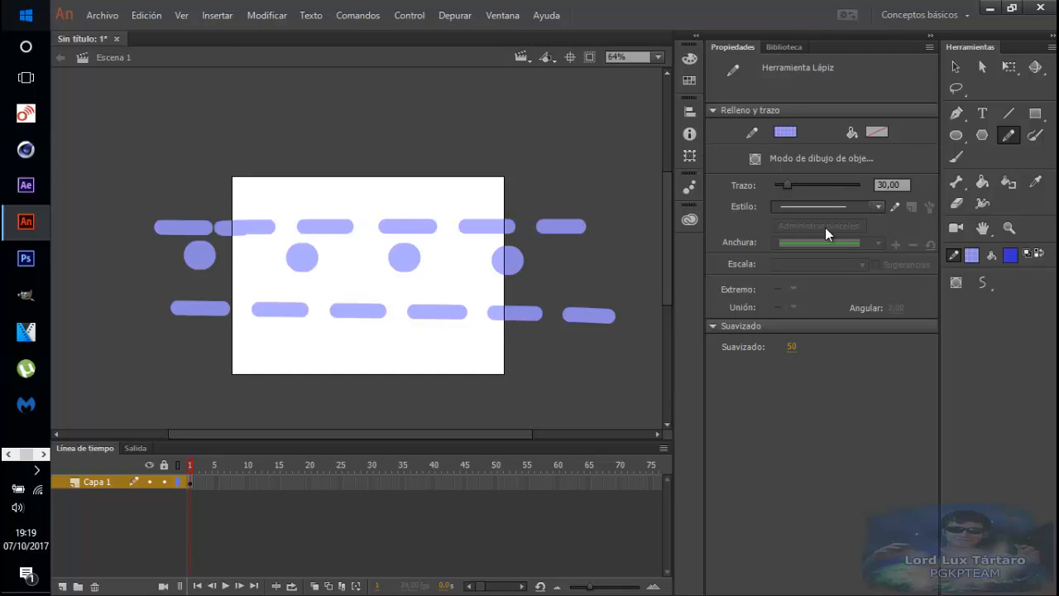
# - Set the dash length to 298 pts and draw a long-dashed horizontal stroke along the stage's upper edge
pyautogui.click(894, 207)
pyautogui.moveTo(863, 223); pyautogui.dragTo(941, 222)
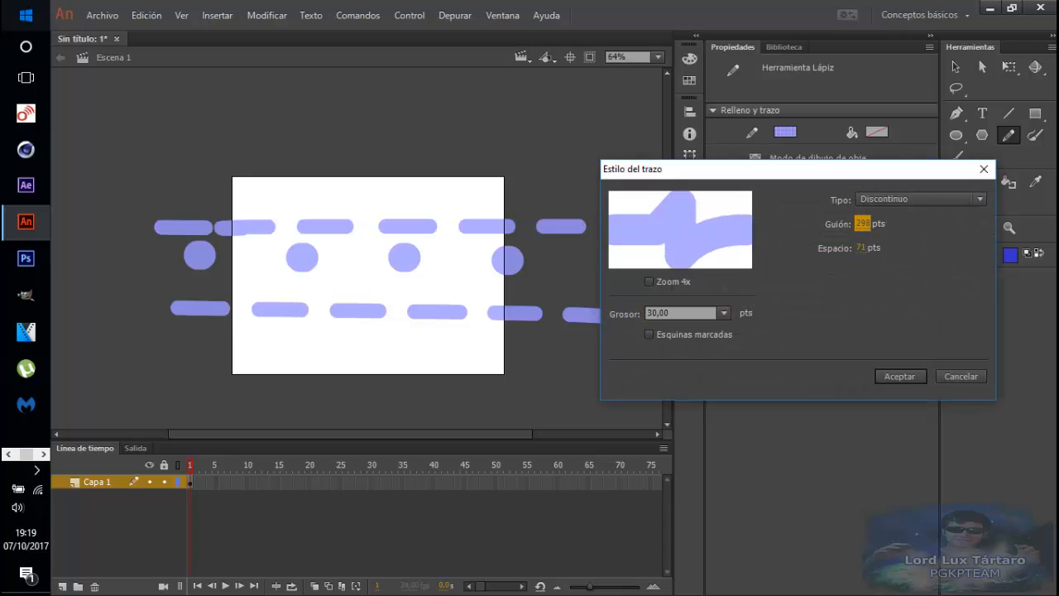
pyautogui.click(886, 375)
pyautogui.moveTo(136, 186); pyautogui.dragTo(624, 186)
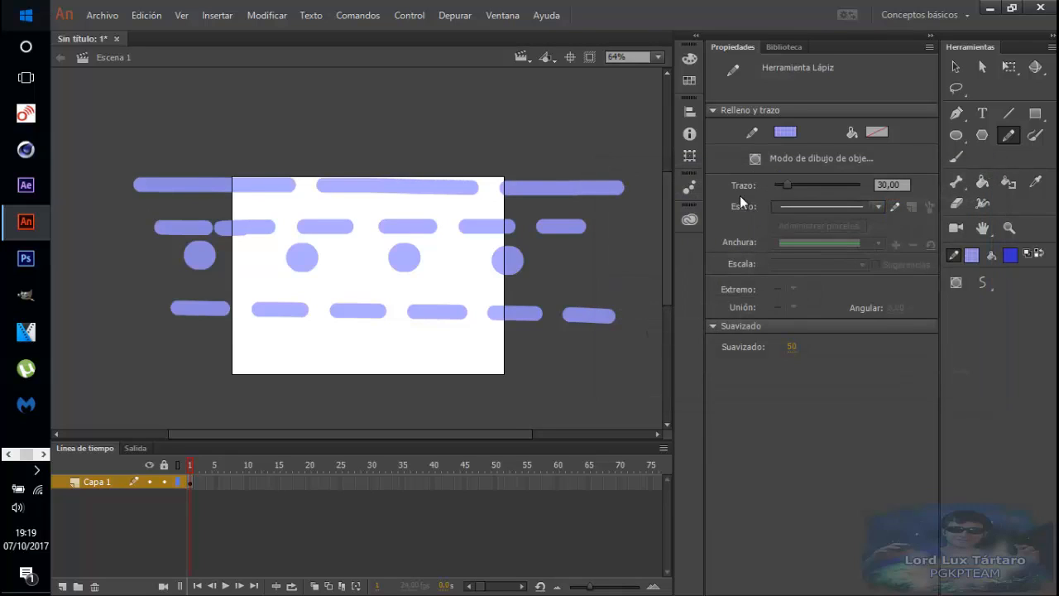
# - Shorten the dash length to 29 pts and draw a horizontal stroke just above the stage
pyautogui.click(893, 207)
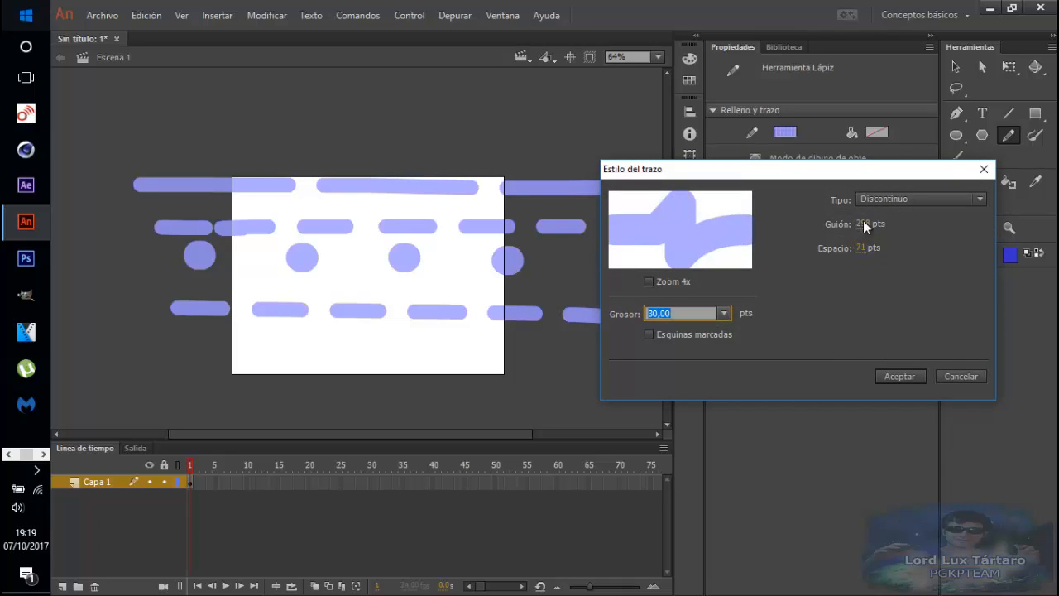
pyautogui.moveTo(863, 220)
pyautogui.mouseDown()
pyautogui.moveTo(551, 218)
pyautogui.moveTo(646, 218)
pyautogui.moveTo(858, 411)
pyautogui.mouseUp()
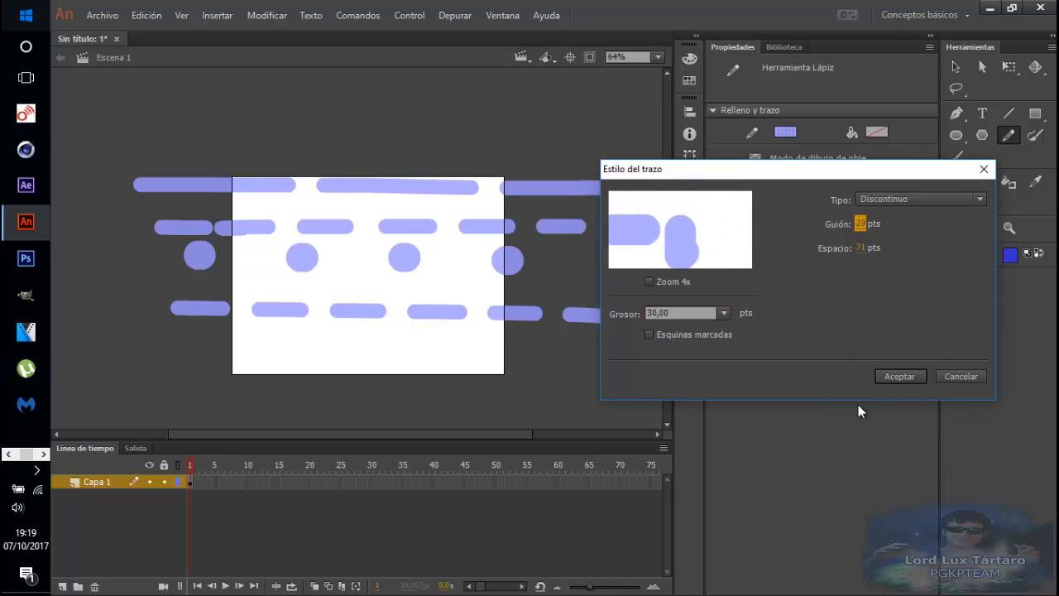
pyautogui.click(899, 377)
pyautogui.moveTo(97, 148)
pyautogui.mouseDown()
pyautogui.moveTo(658, 151)
pyautogui.moveTo(666, 174)
pyautogui.mouseUp()
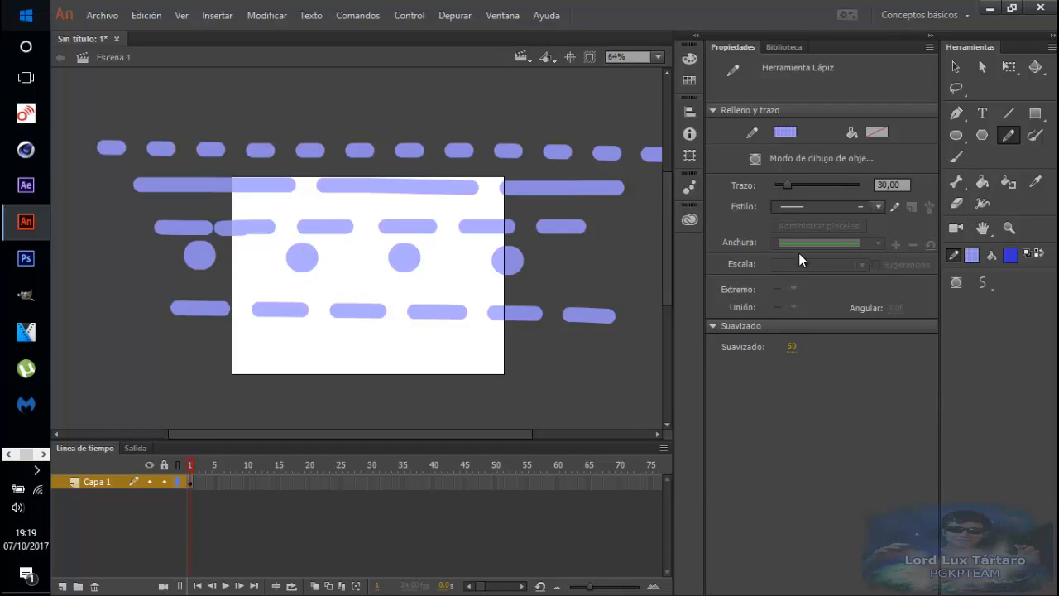
# - Reduce the dash length to 0,25 pts and draw a horizontal stroke above the short-dashed one
pyautogui.click(899, 210)
pyautogui.moveTo(865, 226); pyautogui.dragTo(428, 226)
pyautogui.click(895, 376)
pyautogui.moveTo(102, 122)
pyautogui.mouseDown()
pyautogui.moveTo(661, 125)
pyautogui.moveTo(353, 126)
pyautogui.mouseUp()
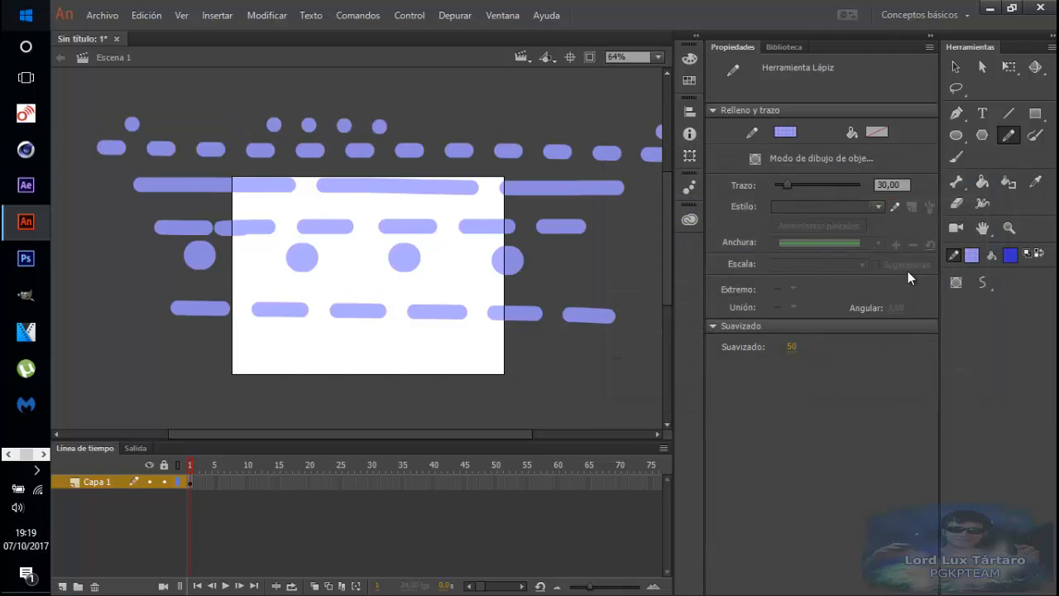
# - Reduce the gap between dashes to 0,25 pts and draw a horizontal stroke above all the others
pyautogui.click(892, 206)
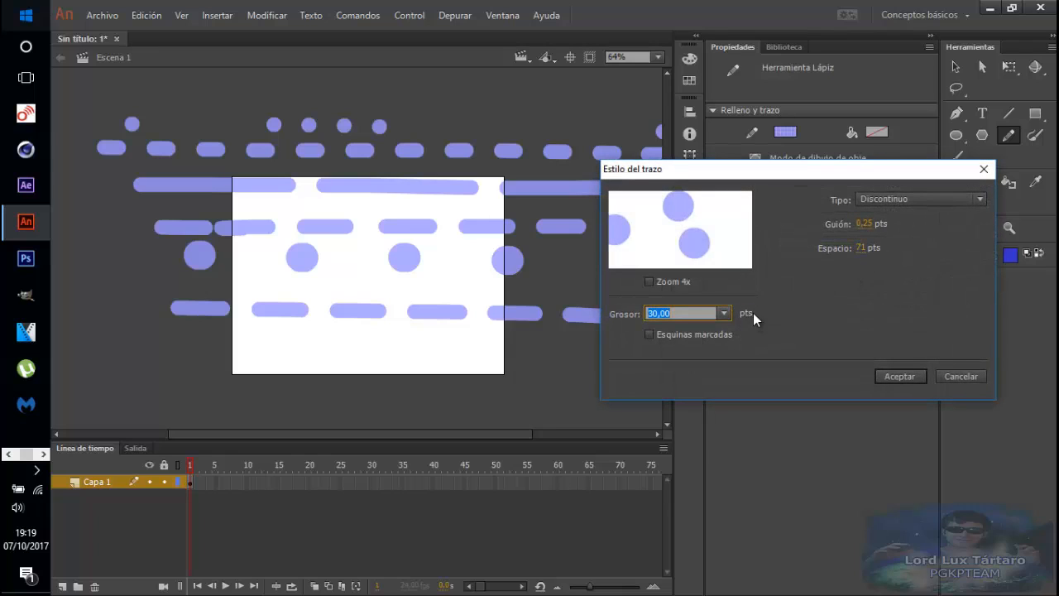
pyautogui.moveTo(861, 250)
pyautogui.mouseDown()
pyautogui.moveTo(1026, 255)
pyautogui.moveTo(539, 262)
pyautogui.mouseUp()
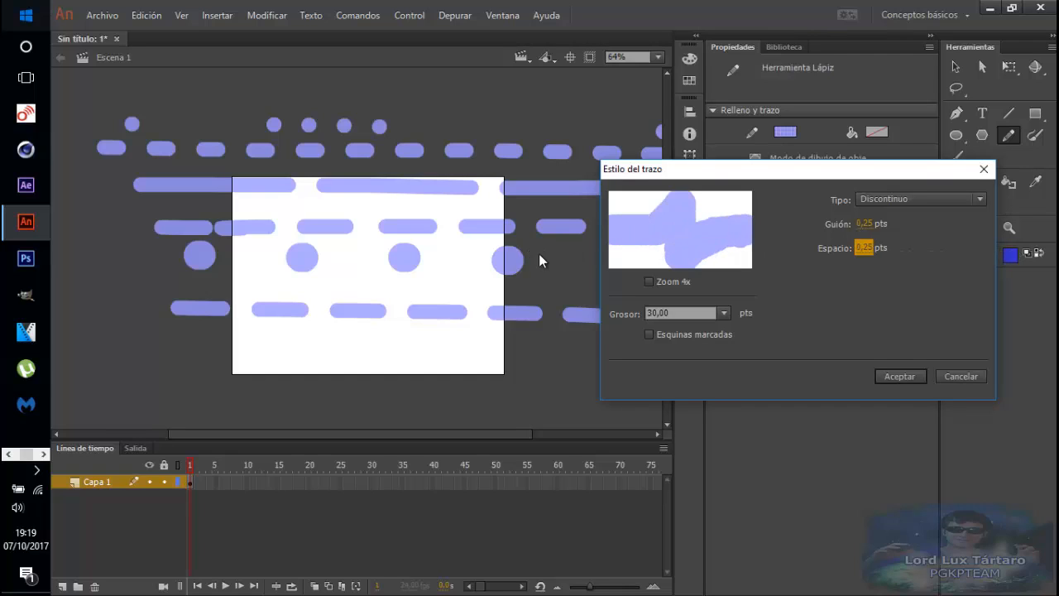
pyautogui.click(879, 374)
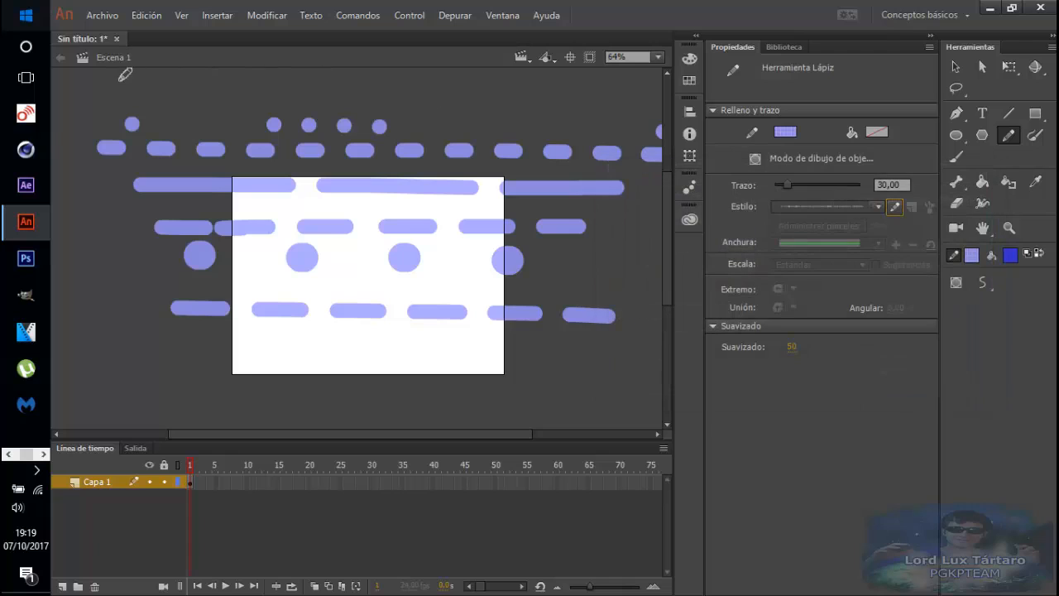
pyautogui.moveTo(118, 81); pyautogui.dragTo(620, 86)
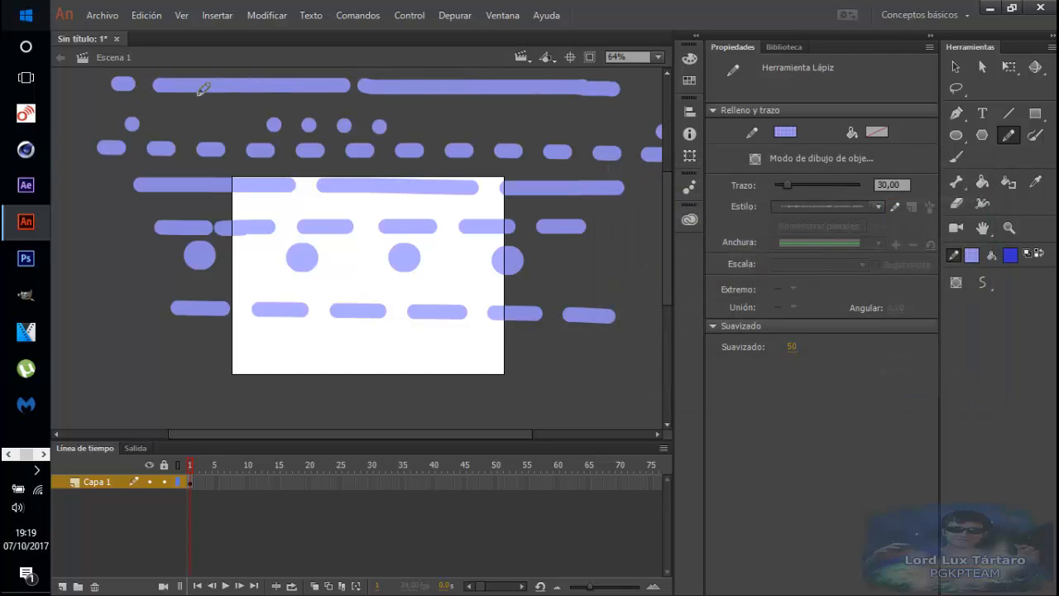
# - Change the custom stroke type to De puntos with a dot spacing of 2 pts
pyautogui.click(896, 206)
pyautogui.click(927, 198)
pyautogui.click(909, 249)
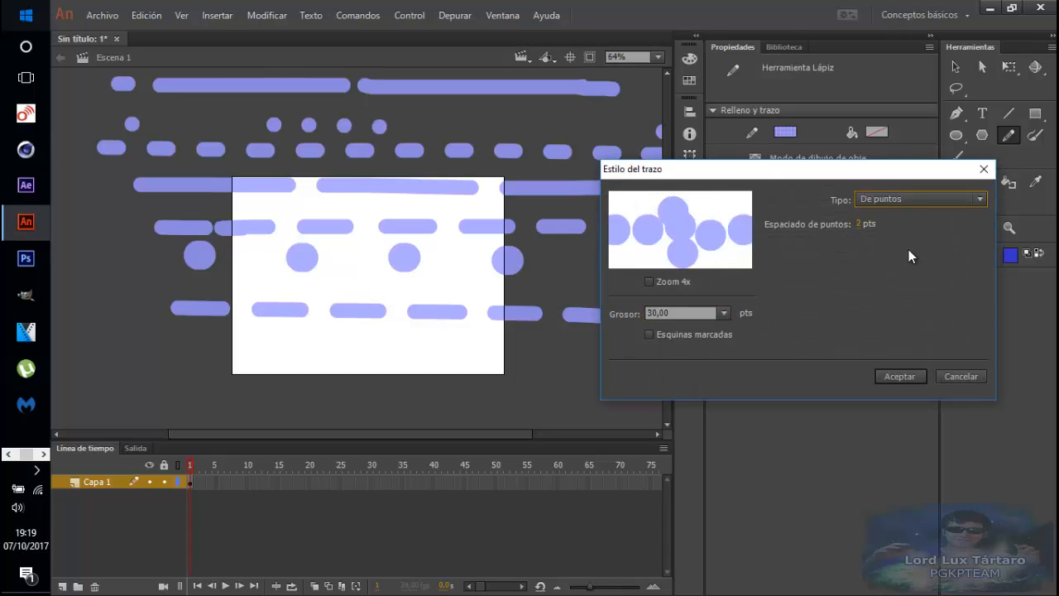
pyautogui.click(909, 377)
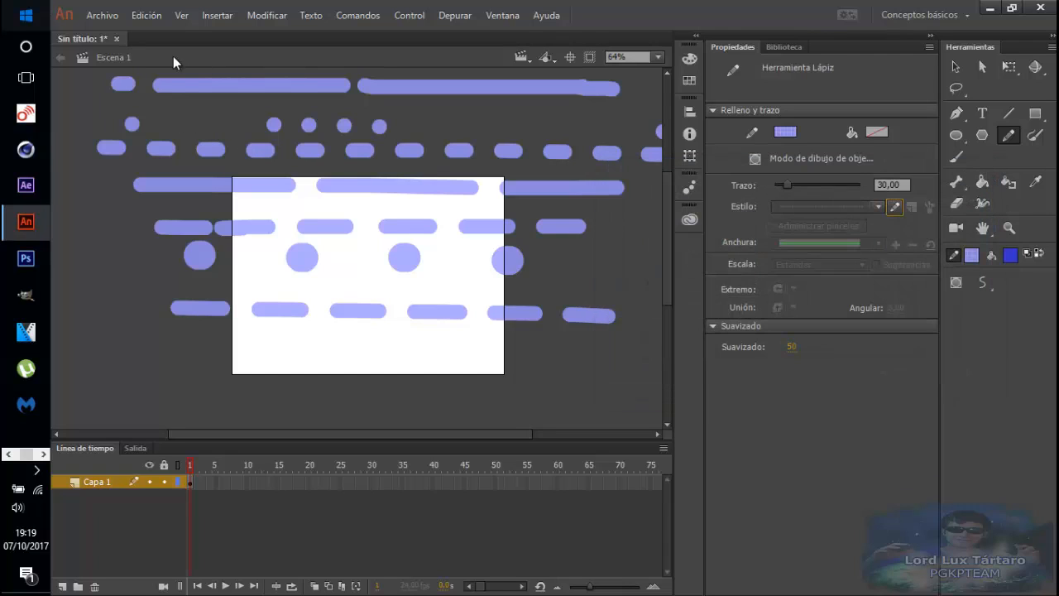
# - Draw a long horizontal dotted stroke below the topmost solid stroke and review the custom stroke style settings
pyautogui.moveTo(110, 103); pyautogui.dragTo(589, 118)
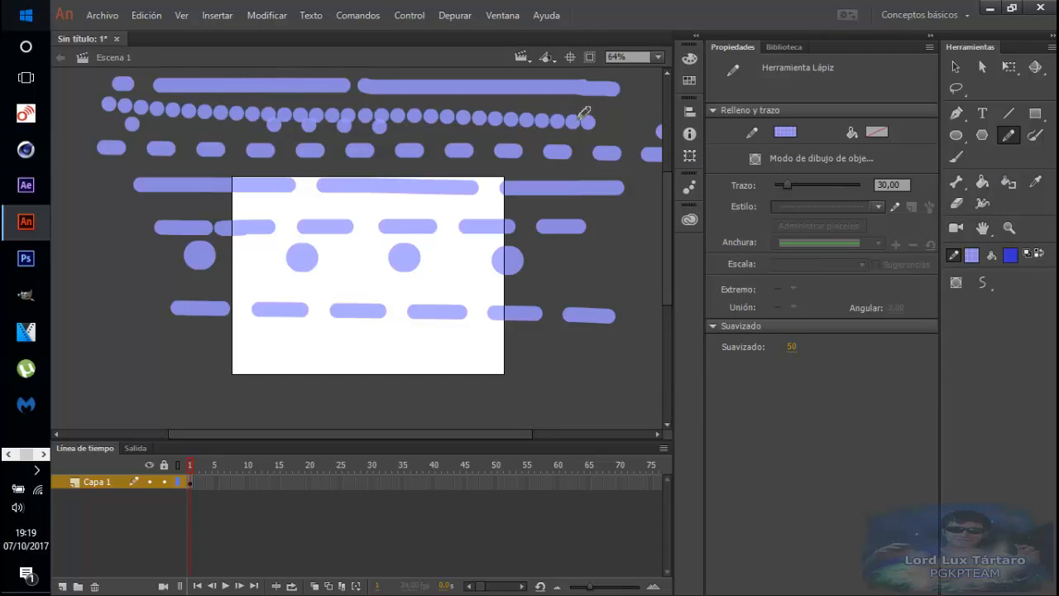
pyautogui.click(891, 211)
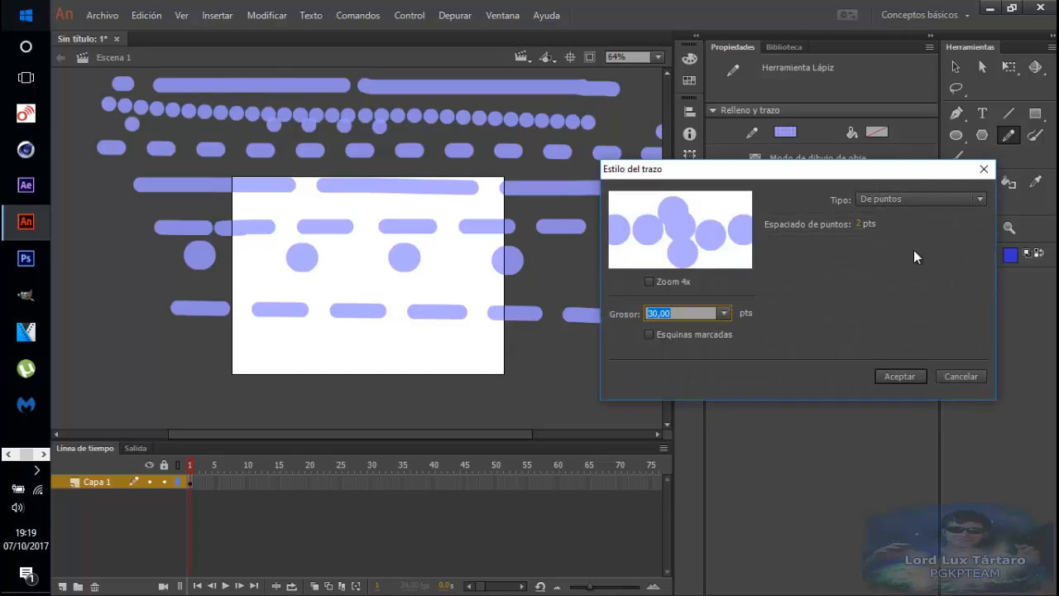
pyautogui.click(899, 376)
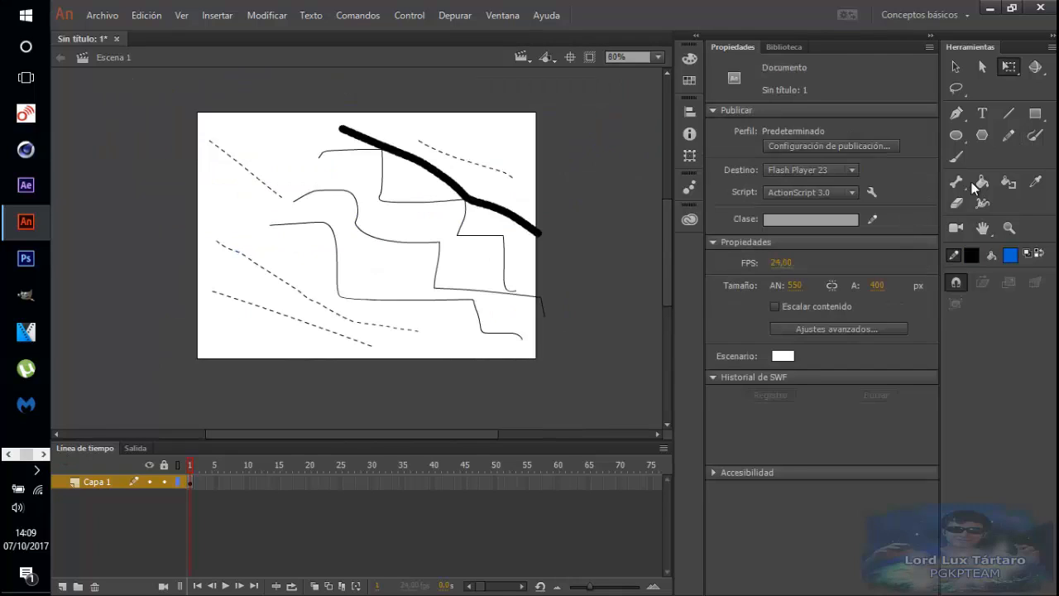
# - In object drawing mode, draw a dashed stroke about 259 px wide across the stage's upper right edge and select it
pyautogui.click(1008, 141)
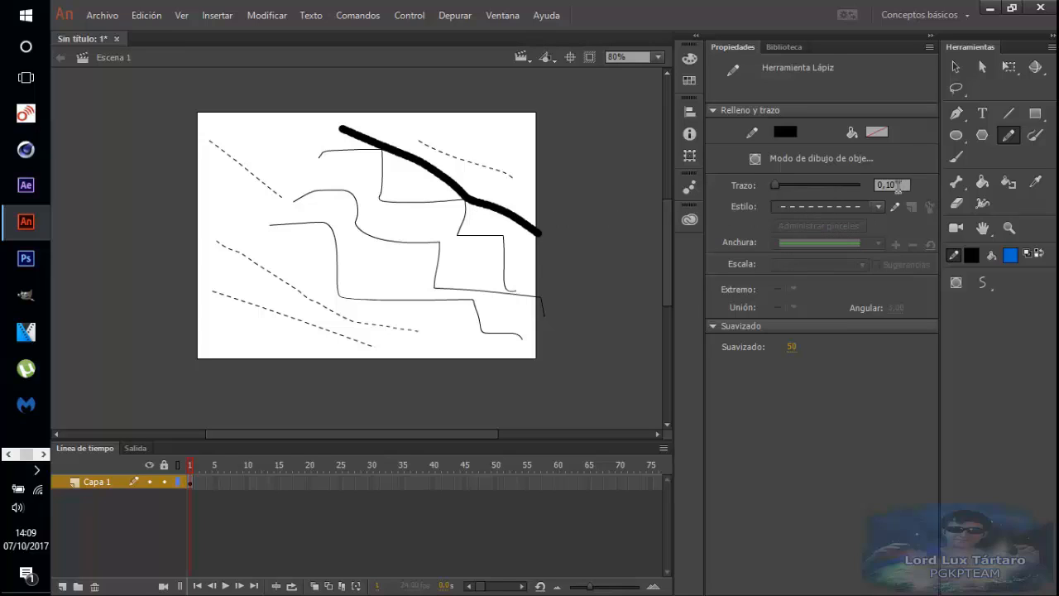
pyautogui.click(820, 207)
pyautogui.click(816, 212)
pyautogui.click(957, 283)
pyautogui.moveTo(413, 127); pyautogui.dragTo(576, 157)
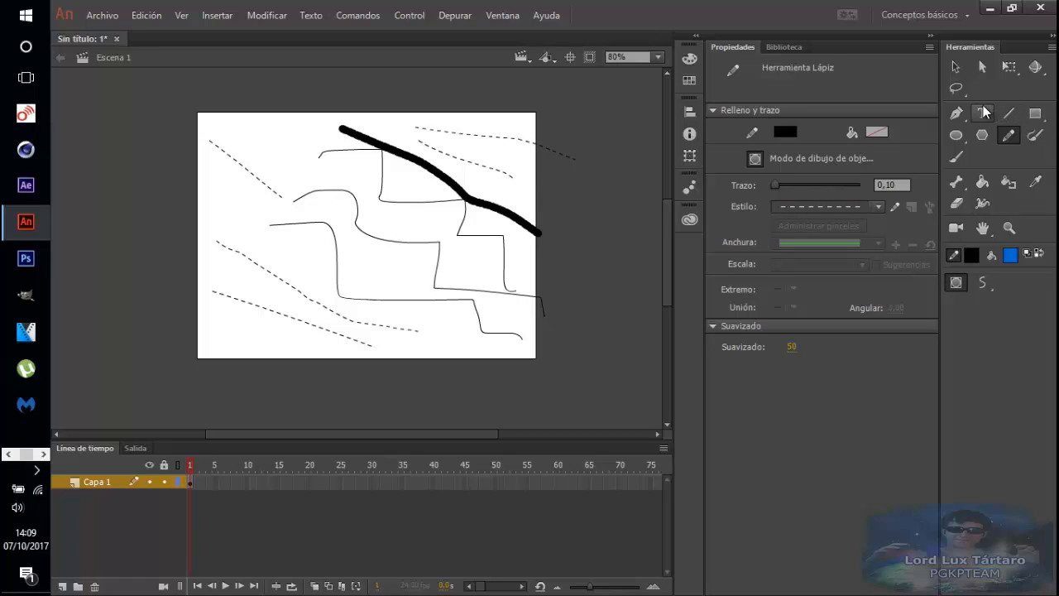
pyautogui.click(957, 70)
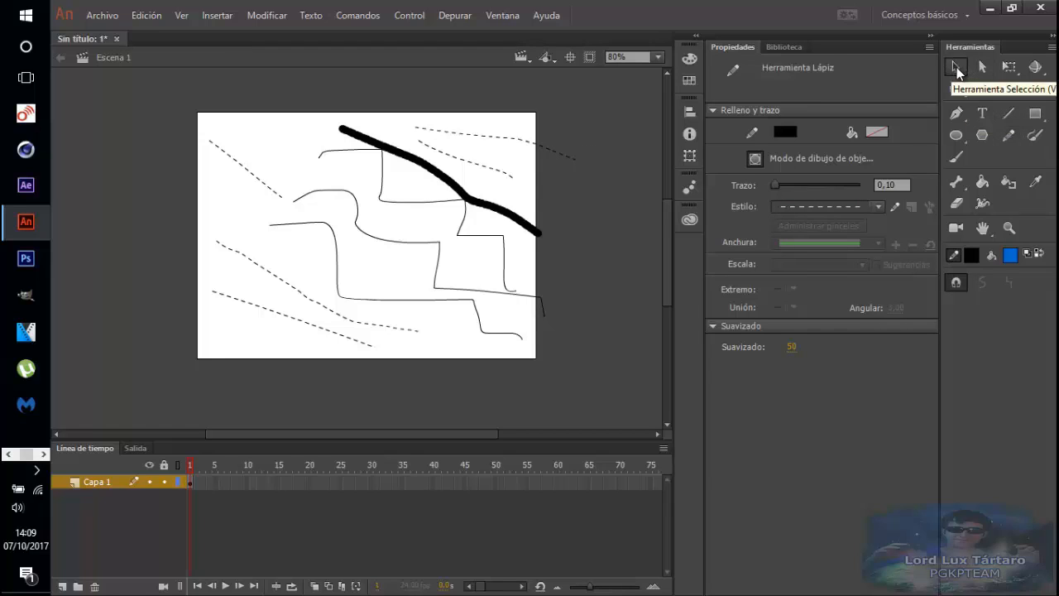
pyautogui.click(524, 141)
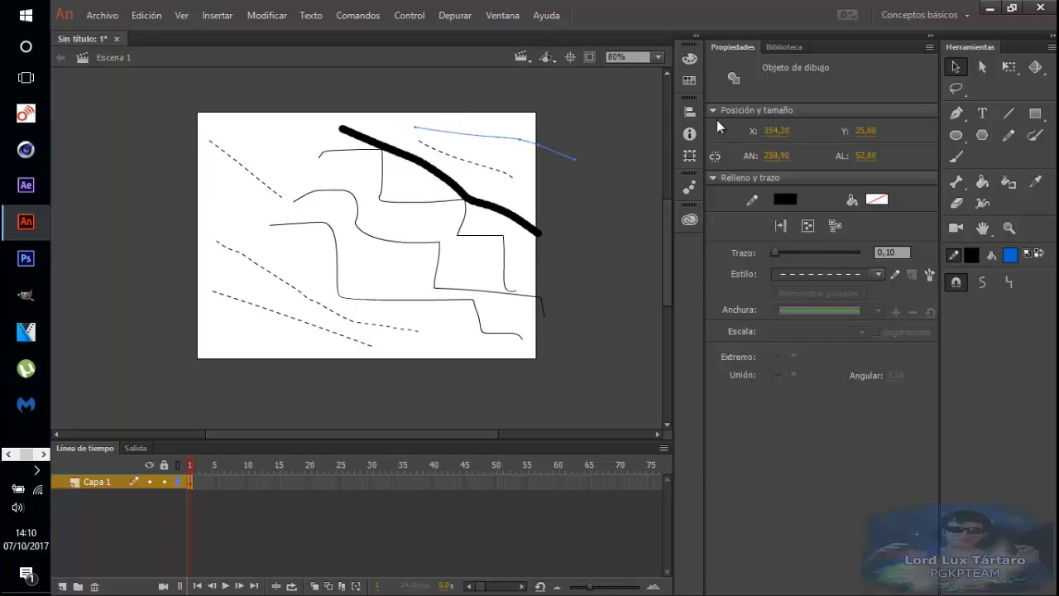
# - With object drawing mode turned off, draw a diagonal dashed stroke beyond the stage's right edge and check how it selects
pyautogui.click(1005, 138)
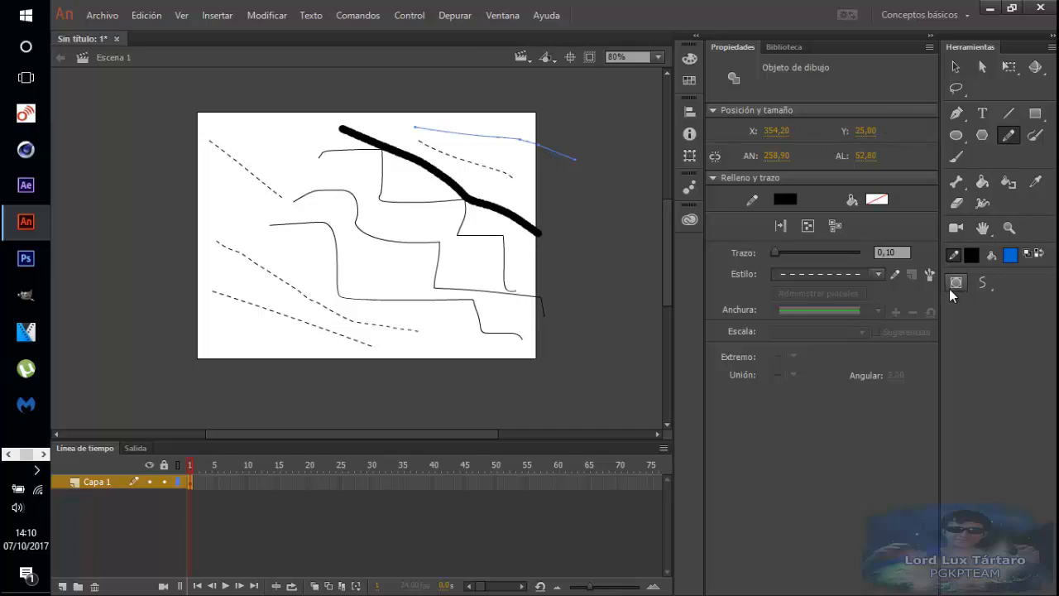
pyautogui.moveTo(524, 167); pyautogui.dragTo(642, 290)
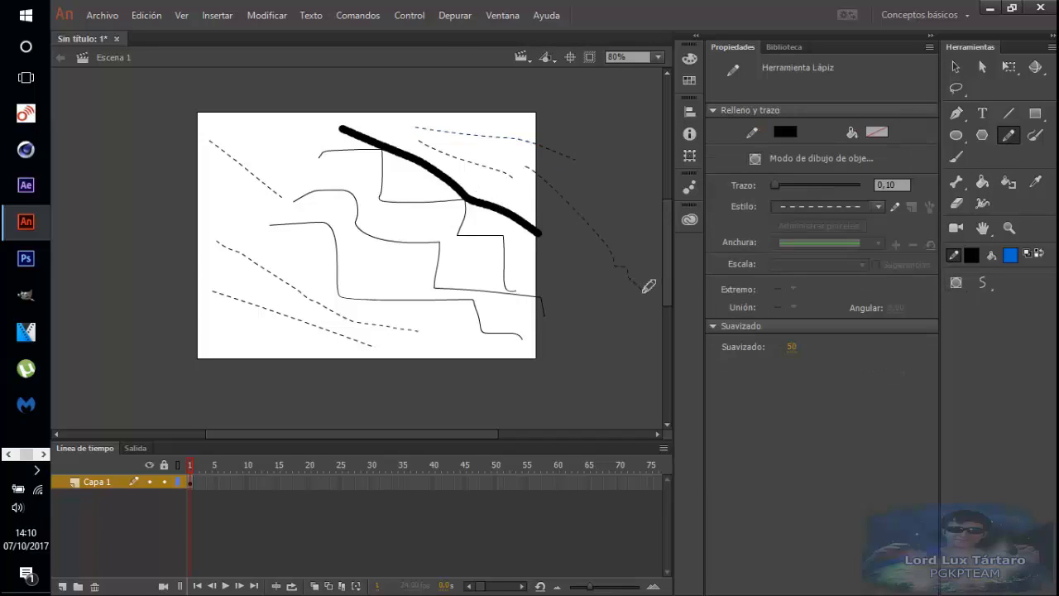
pyautogui.click(954, 67)
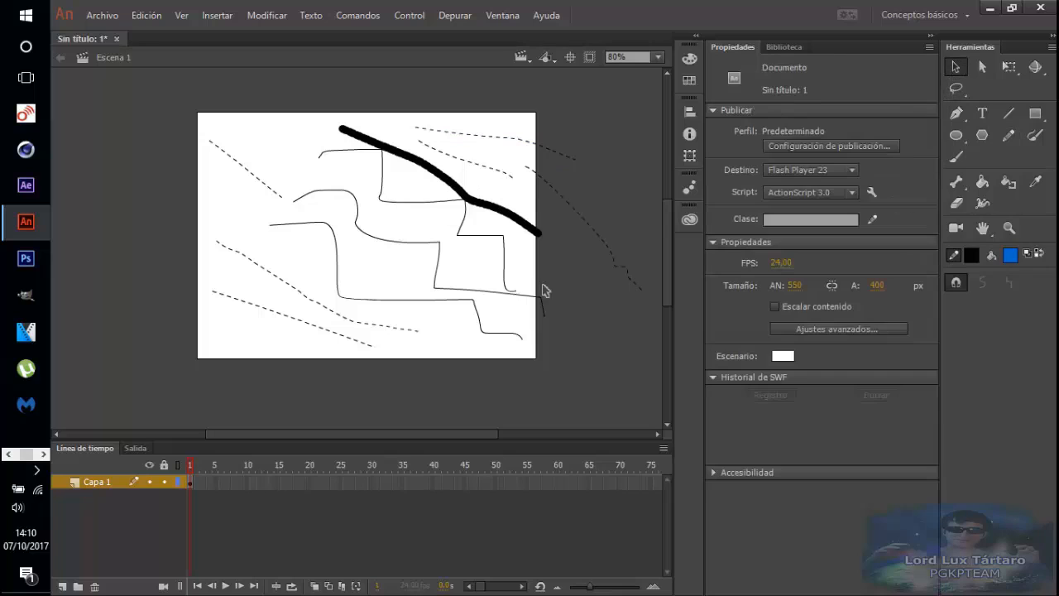
pyautogui.click(608, 245)
pyautogui.click(626, 189)
# - Cross the diagonal stroke beside the stage with a second dashed stroke and slightly reshape the first stroke's upper segment
pyautogui.click(1008, 134)
pyautogui.moveTo(560, 264); pyautogui.dragTo(624, 186)
pyautogui.click(955, 69)
pyautogui.click(573, 217)
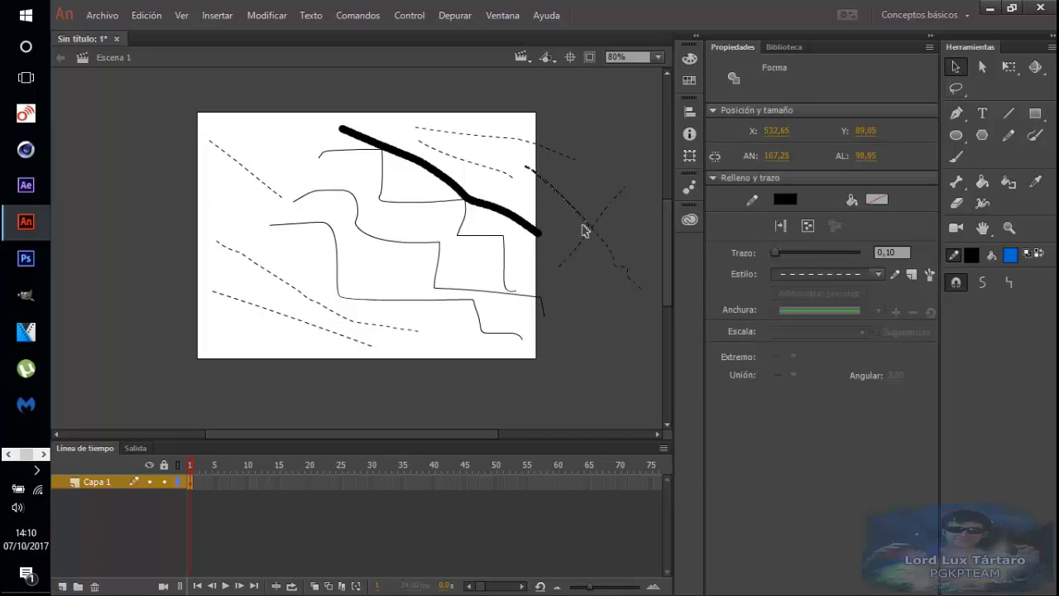
pyautogui.moveTo(547, 181)
pyautogui.mouseDown()
pyautogui.moveTo(577, 212)
pyautogui.moveTo(572, 203)
pyautogui.mouseUp()
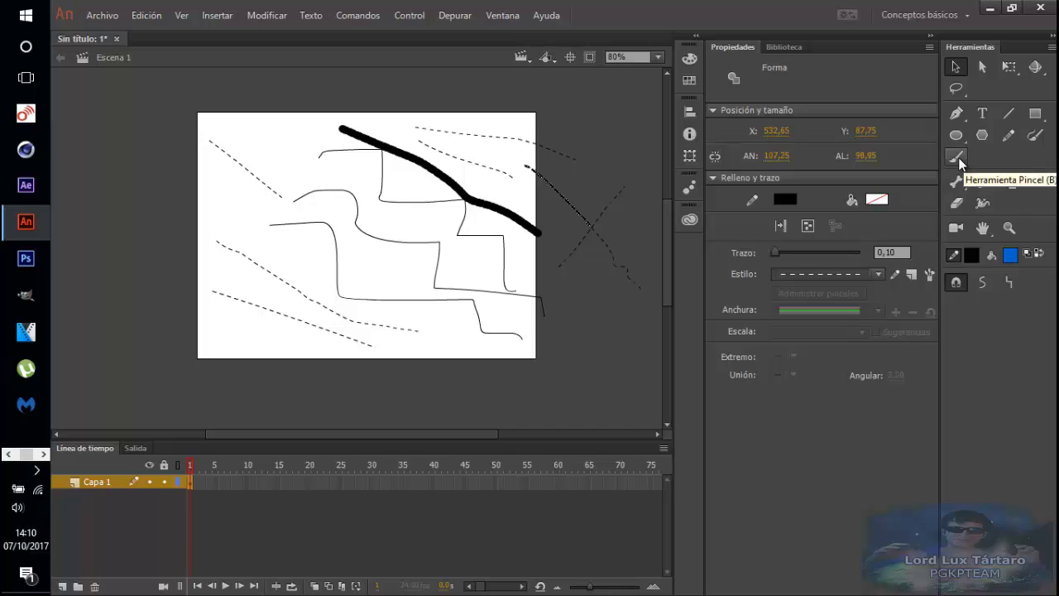
# - Draw a dashed stroke in object drawing mode below the crossed pair, cross it with one drawn outside that mode, and select the object
pyautogui.click(1008, 136)
pyautogui.click(956, 282)
pyautogui.moveTo(568, 290); pyautogui.dragTo(654, 374)
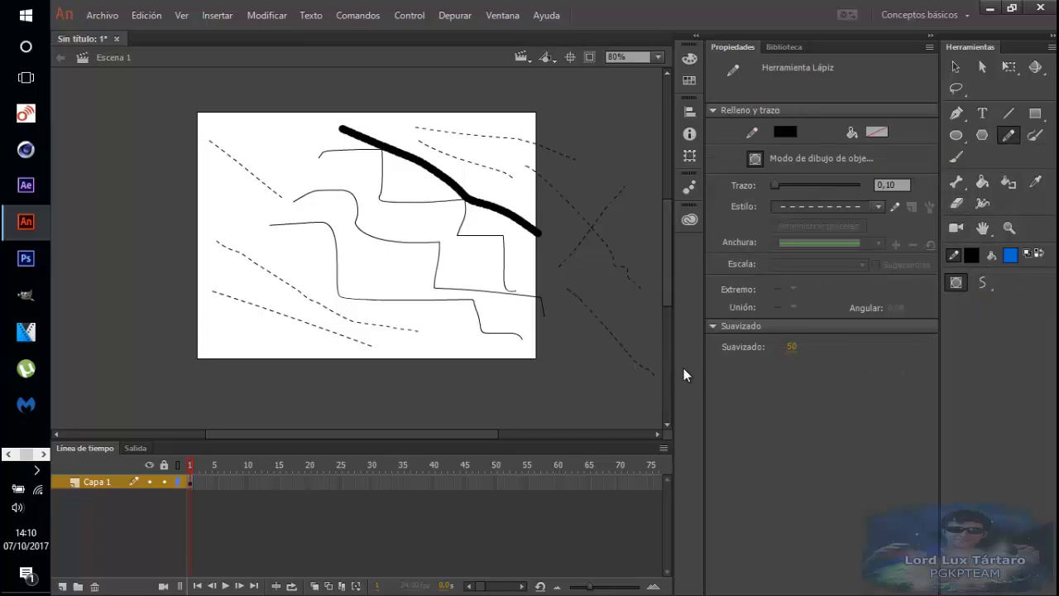
pyautogui.click(950, 285)
pyautogui.moveTo(568, 386); pyautogui.dragTo(654, 321)
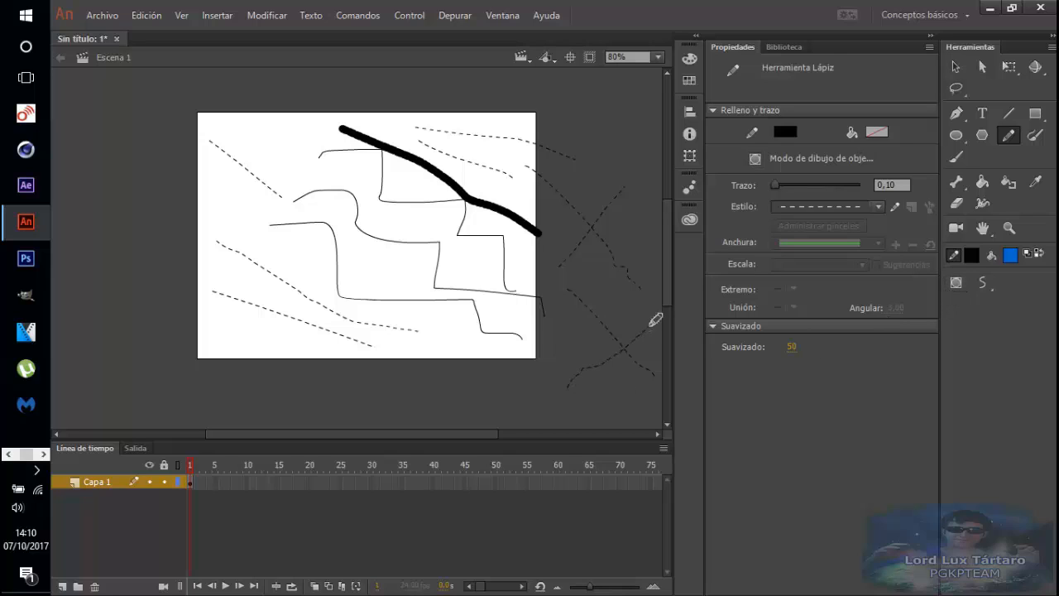
pyautogui.click(956, 66)
pyautogui.click(617, 352)
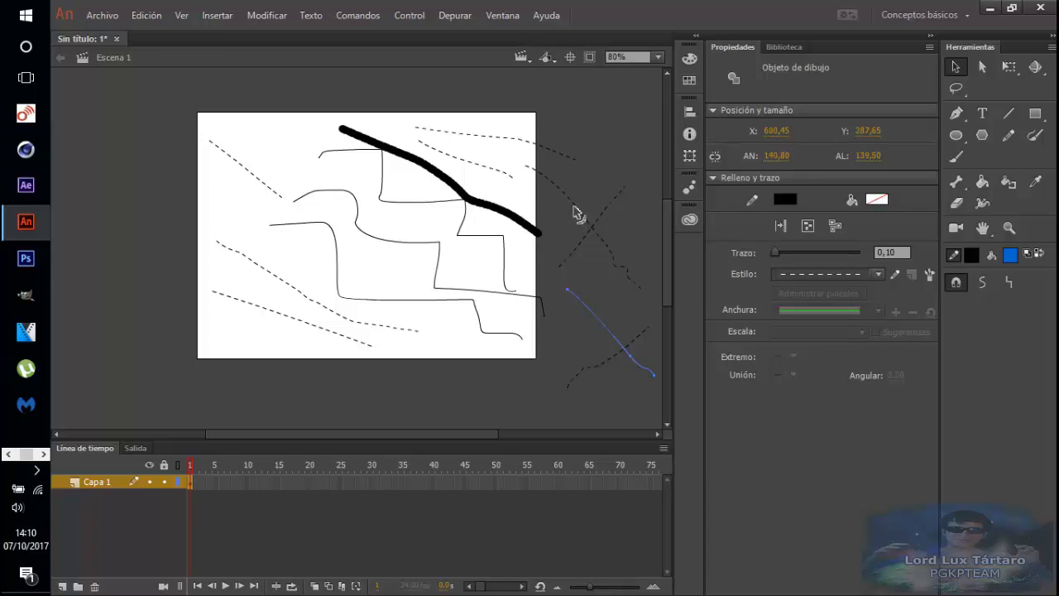
# - Try to reshape the upper segment of the first crossed stroke and undo the change
pyautogui.click(576, 211)
pyautogui.moveTo(577, 211)
pyautogui.mouseDown()
pyautogui.moveTo(577, 154)
pyautogui.moveTo(579, 229)
pyautogui.moveTo(579, 219)
pyautogui.mouseUp()
pyautogui.hotkey('ctrl', 'z')
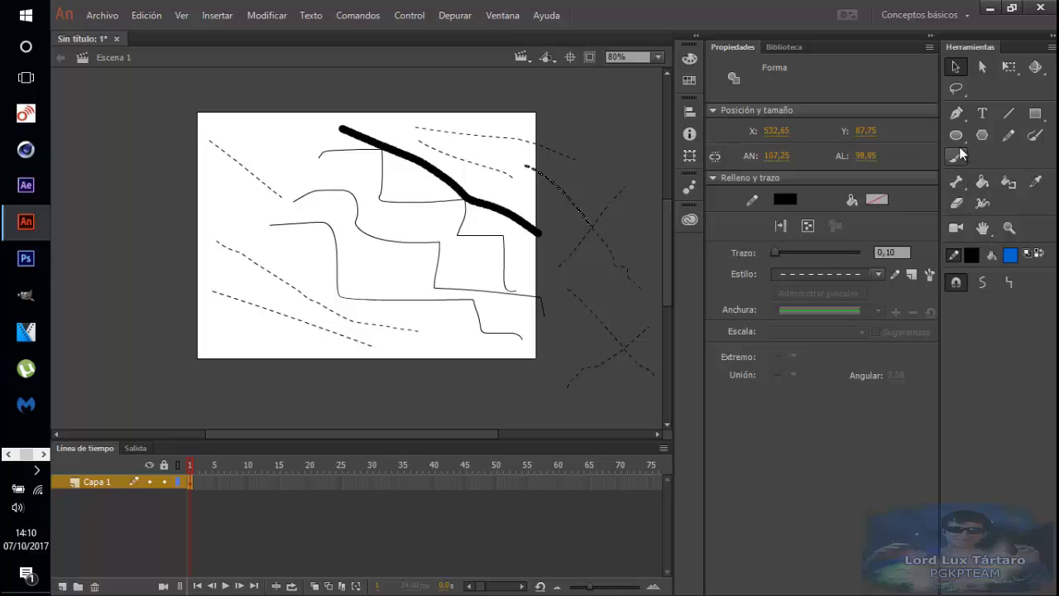
pyautogui.click(1006, 138)
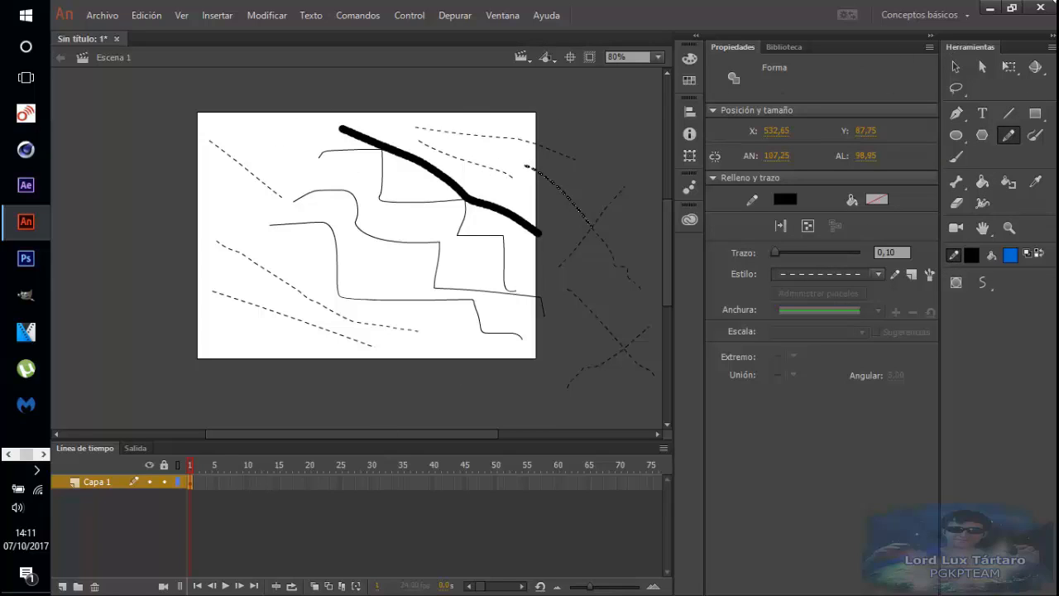
# - Delete all strokes on and around the stage and undo the deletion
pyautogui.click(956, 66)
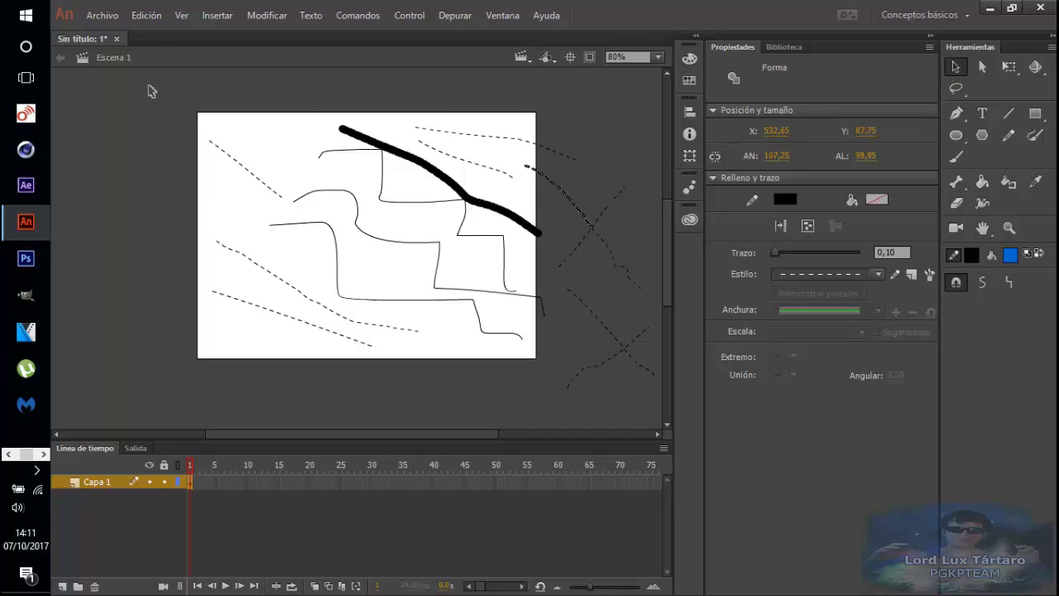
pyautogui.moveTo(149, 85)
pyautogui.mouseDown()
pyautogui.moveTo(470, 355)
pyautogui.moveTo(593, 402)
pyautogui.moveTo(671, 414)
pyautogui.mouseUp()
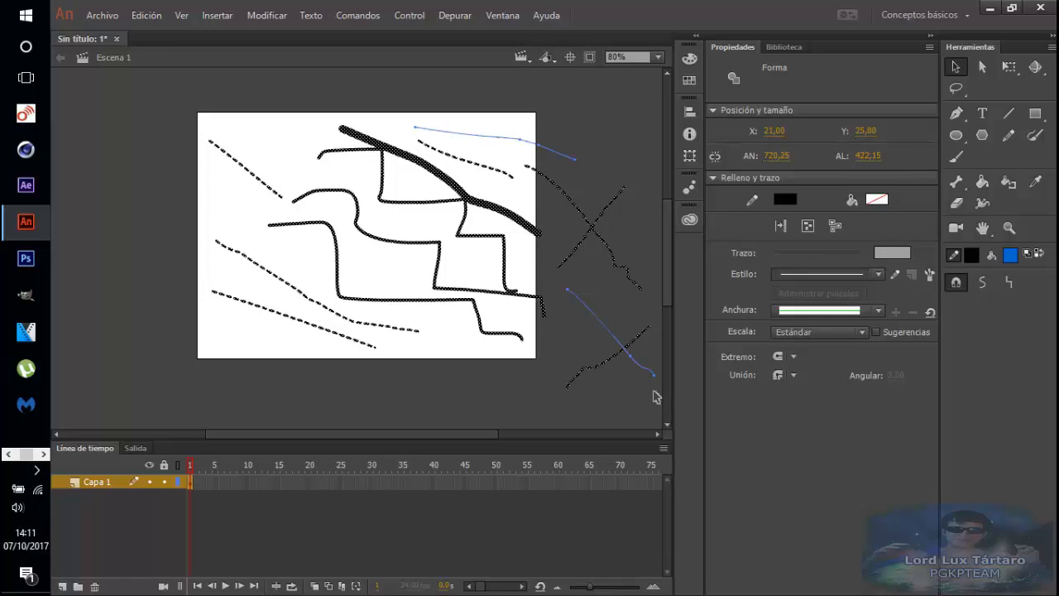
pyautogui.press('Delete')
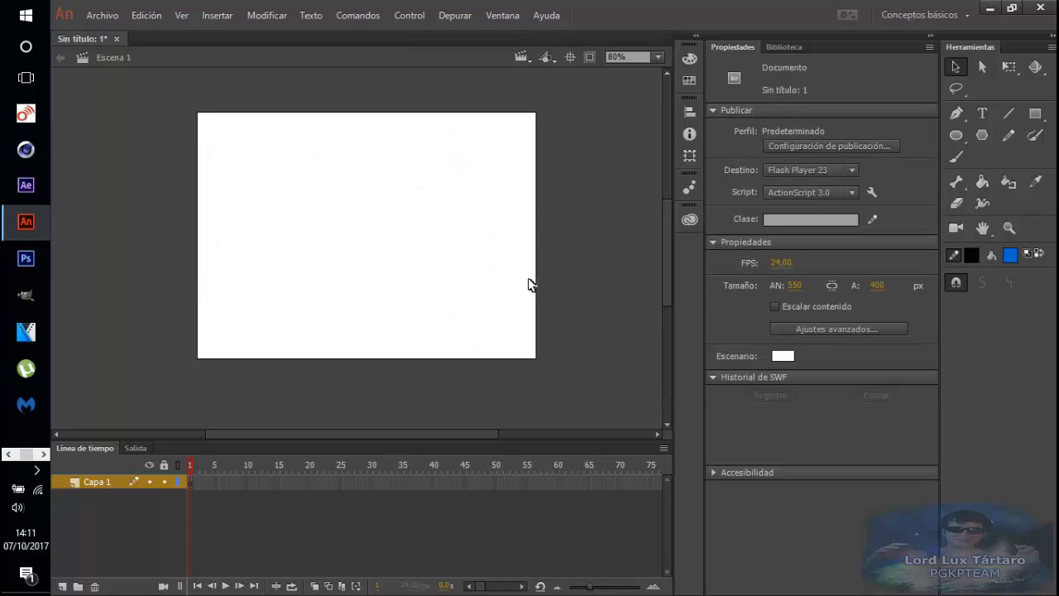
pyautogui.hotkey('ctrl', 'z')
pyautogui.rightClick(503, 257)
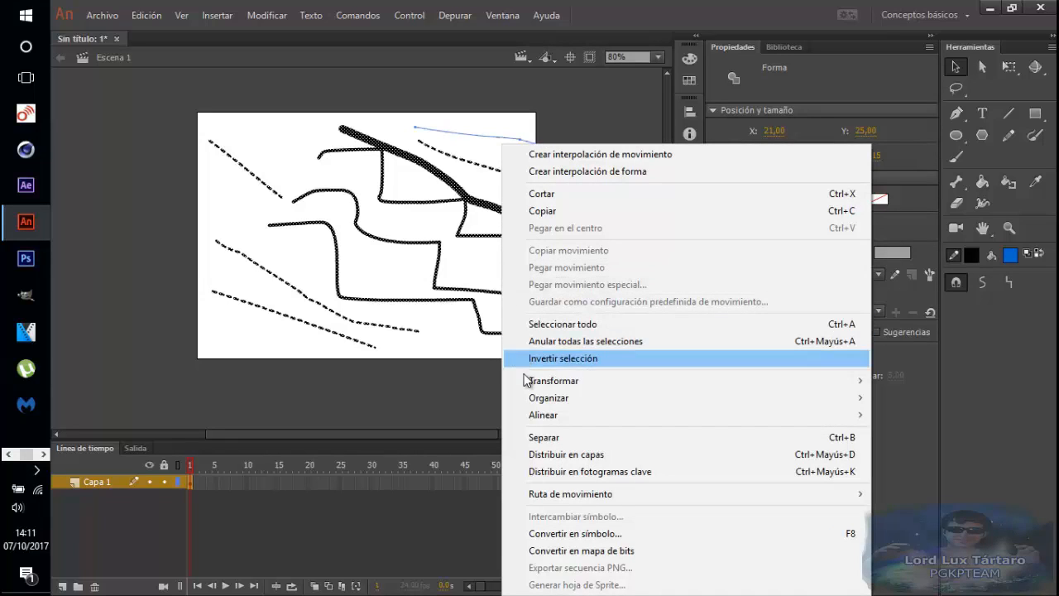
pyautogui.moveTo(559, 495)
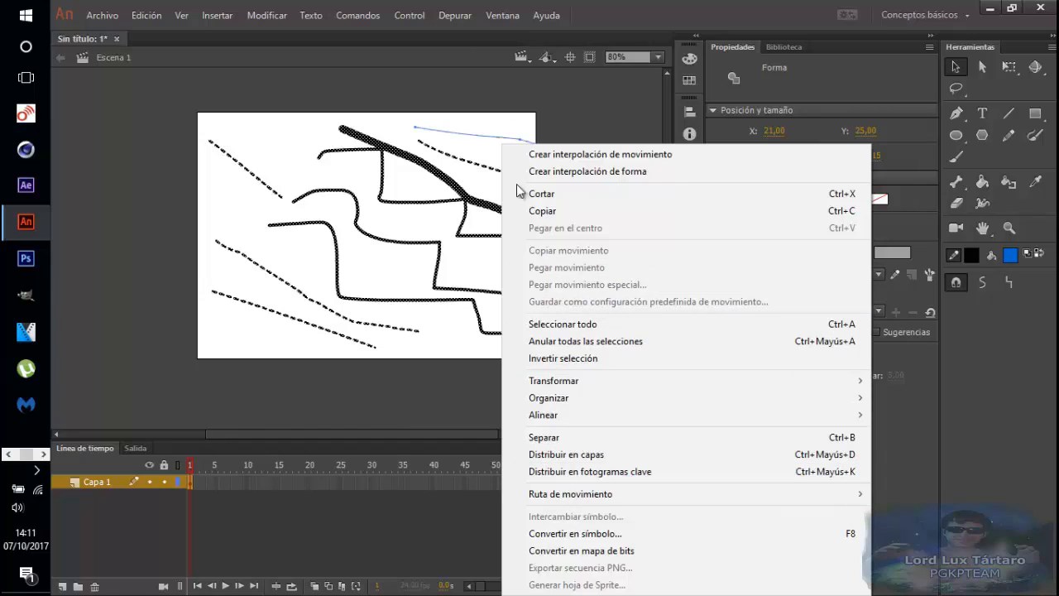
pyautogui.click(526, 129)
pyautogui.click(526, 128)
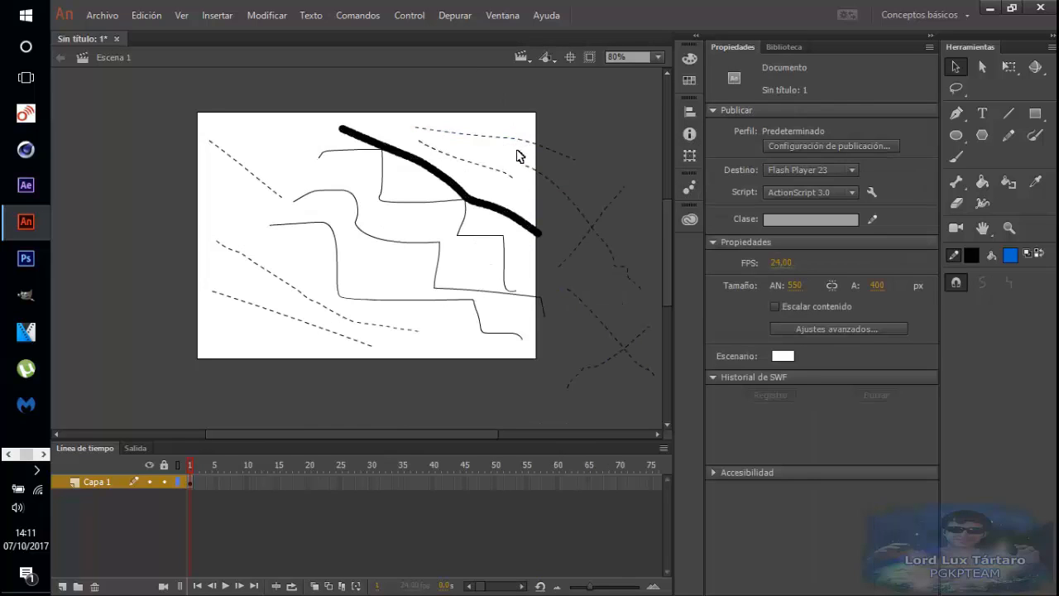
# - Select every stroke on and around the stage and delete them all
pyautogui.moveTo(182, 94); pyautogui.dragTo(658, 405)
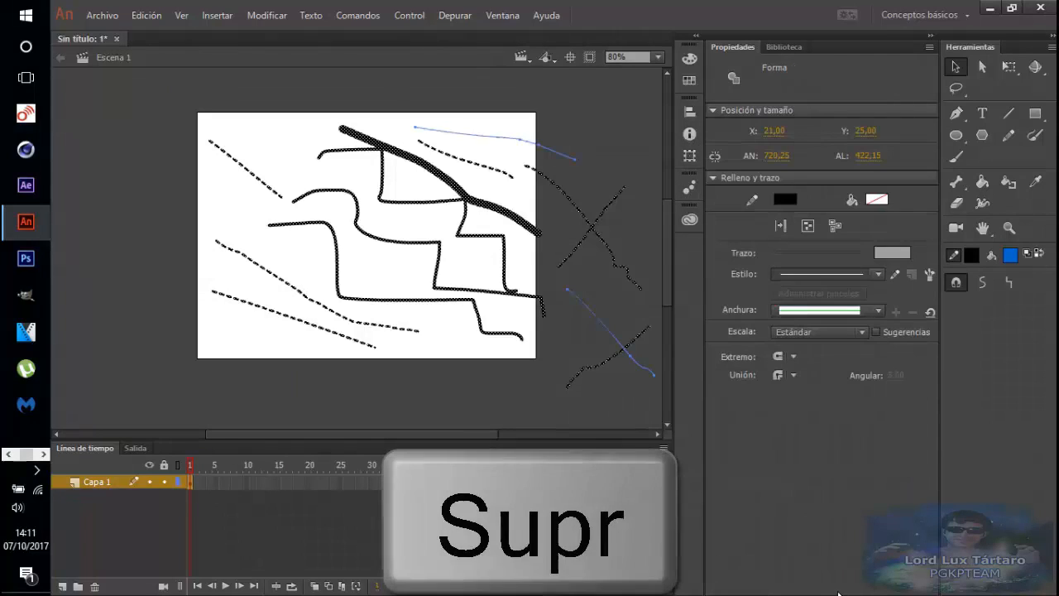
pyautogui.press('Delete')
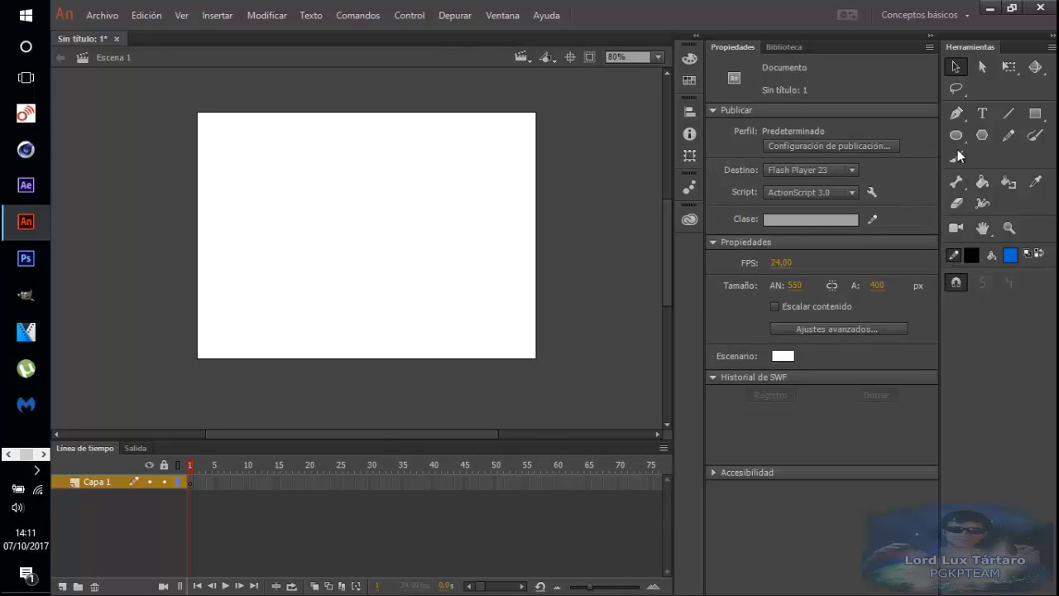
# - Draw a dashed Pencil stroke about 464 px wide and 265 px high diagonally across the stage and recolour it olive
pyautogui.click(1008, 135)
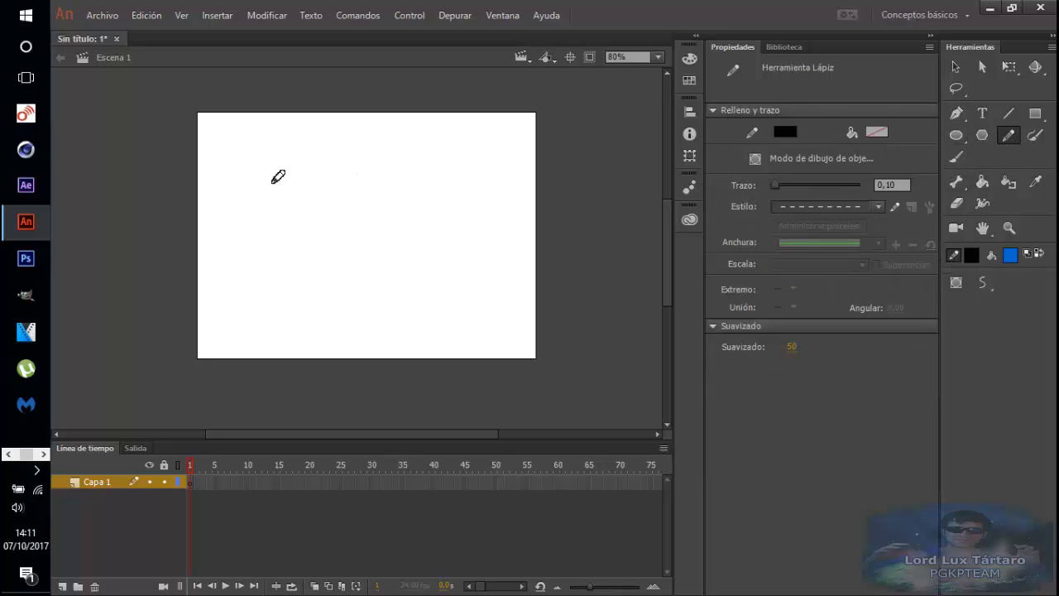
pyautogui.moveTo(265, 147); pyautogui.dragTo(538, 299)
pyautogui.click(955, 67)
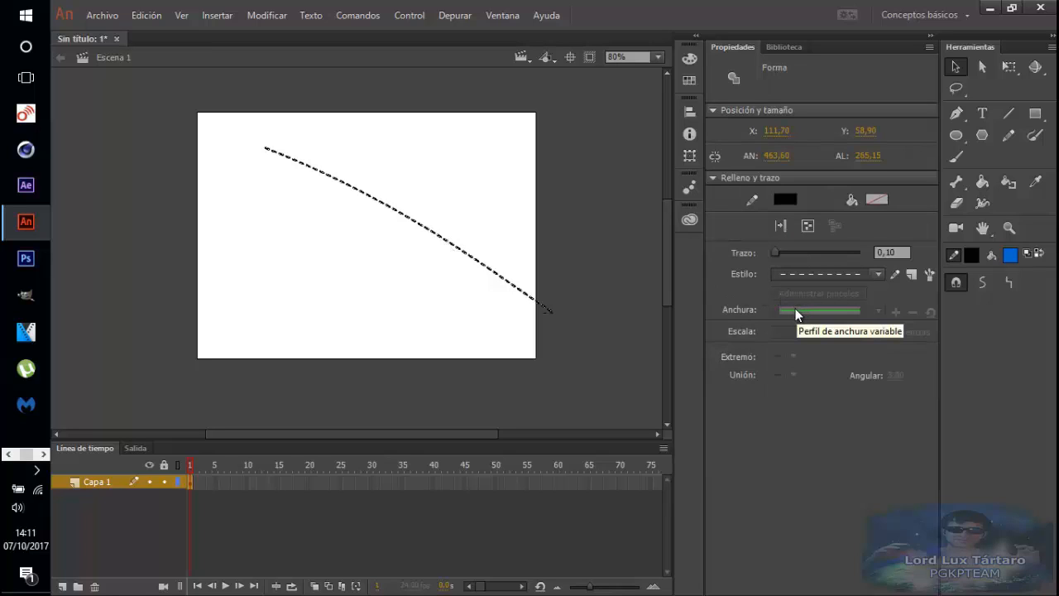
pyautogui.click(784, 199)
pyautogui.click(608, 325)
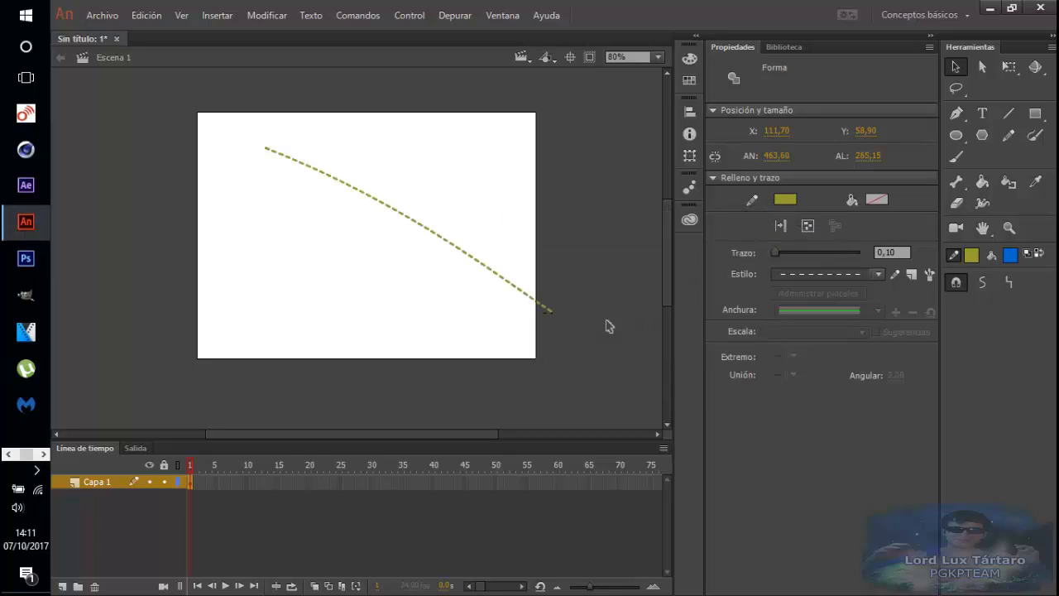
# - Change the selected stroke's style to the thin continuous line and then to the dashed line
pyautogui.click(1008, 135)
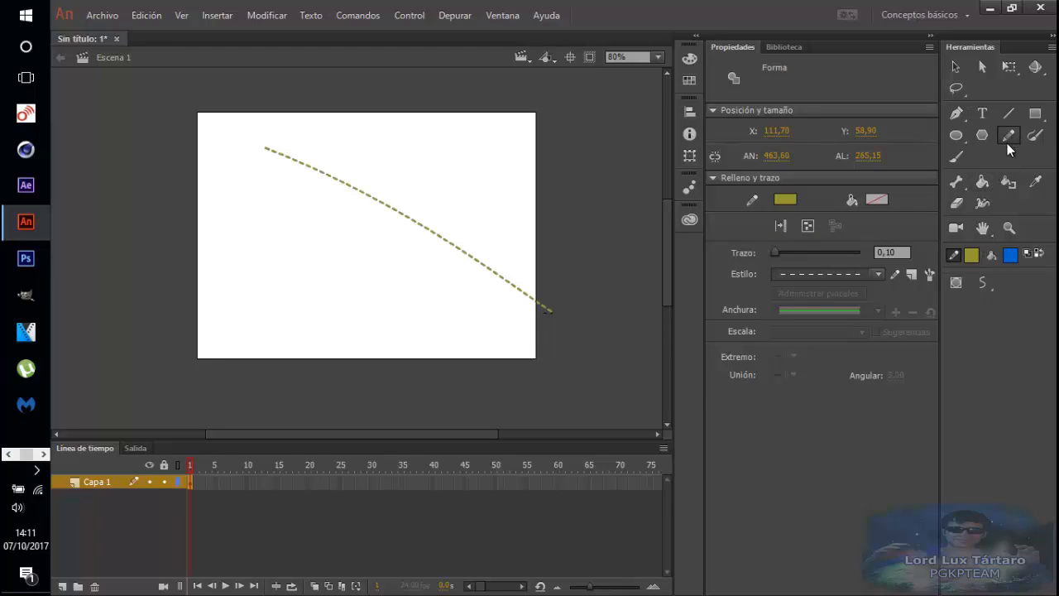
pyautogui.click(853, 275)
pyautogui.click(840, 288)
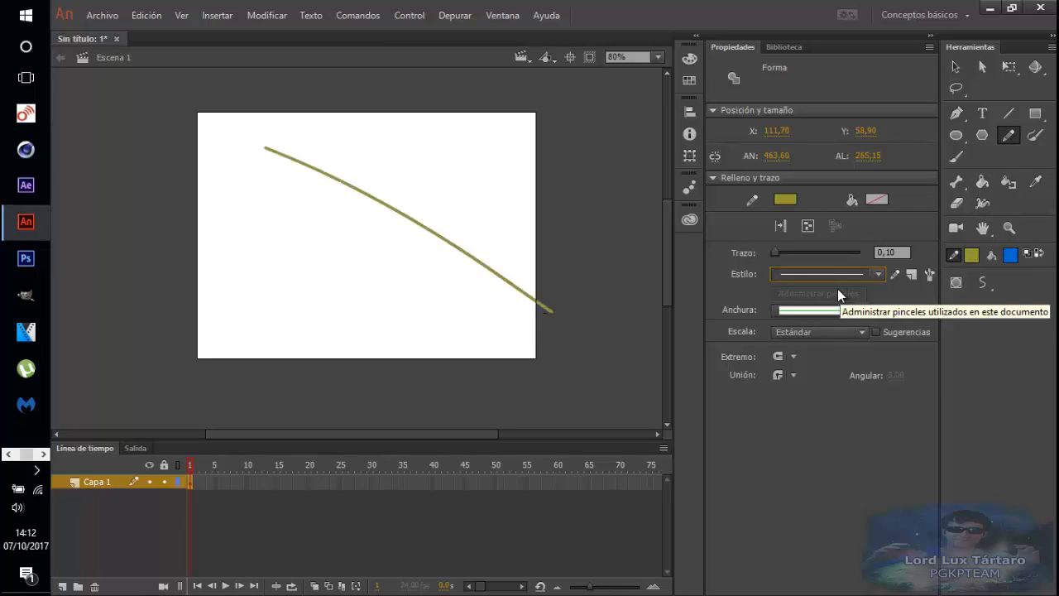
pyautogui.click(830, 275)
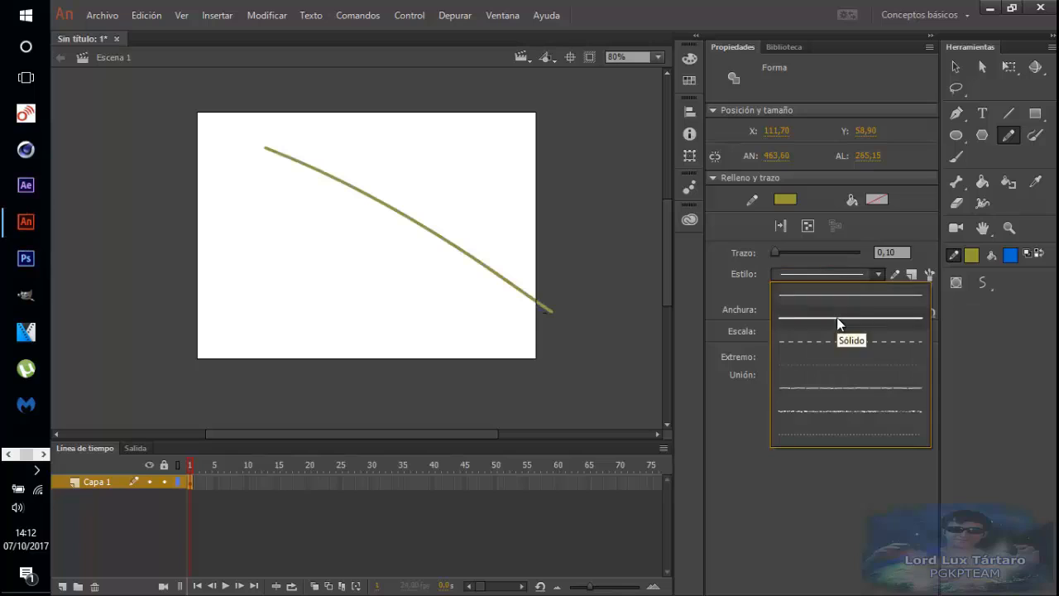
pyautogui.click(837, 294)
pyautogui.scroll(-1, 841, 275)
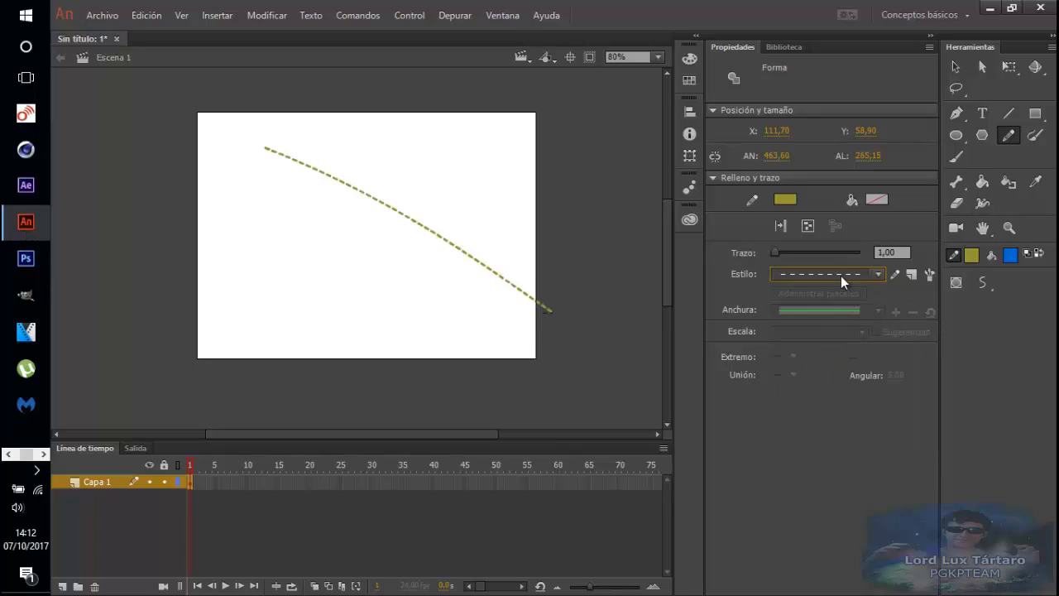
# - Change the selected stroke's style to the ragged line and then to the hatched line at the end of the style list
pyautogui.click(841, 275)
pyautogui.click(843, 388)
pyautogui.click(798, 268)
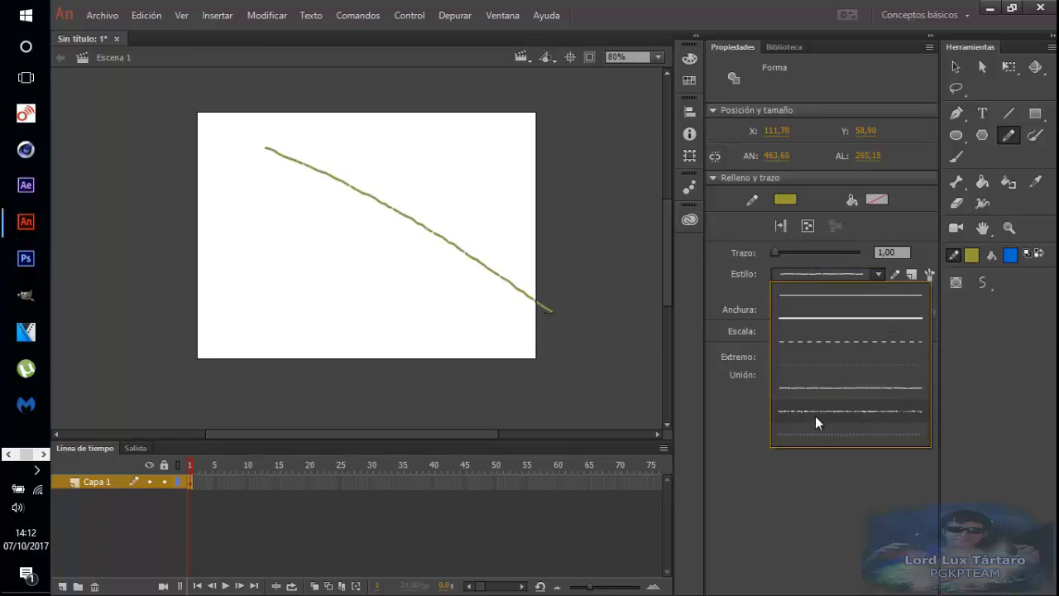
pyautogui.click(822, 433)
# - Change the selected stroke's style to the thick solid line and then to the thin hairline at the start of the style list
pyautogui.click(806, 281)
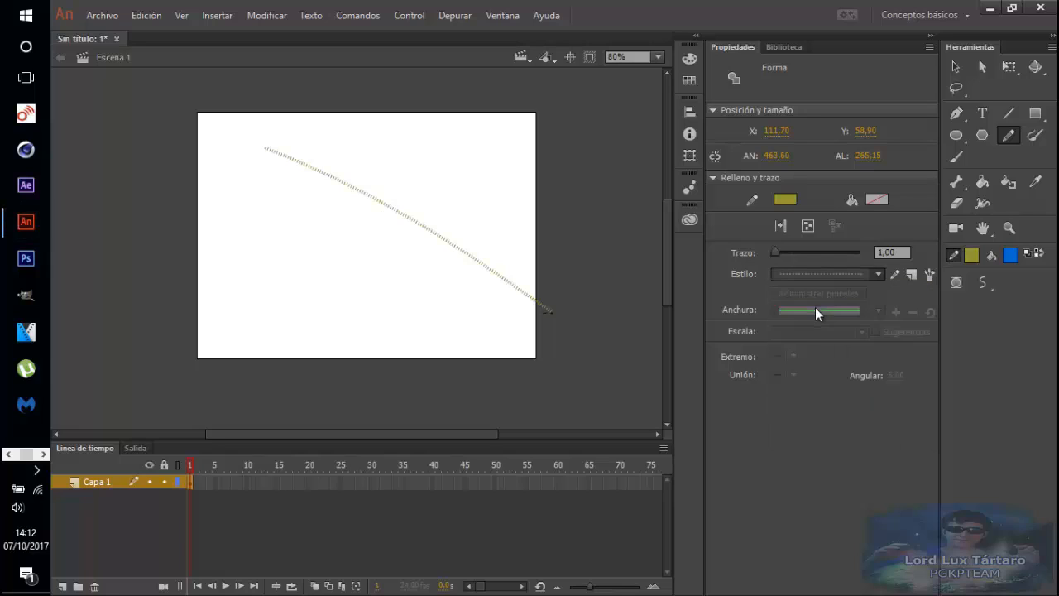
pyautogui.click(815, 307)
pyautogui.click(810, 275)
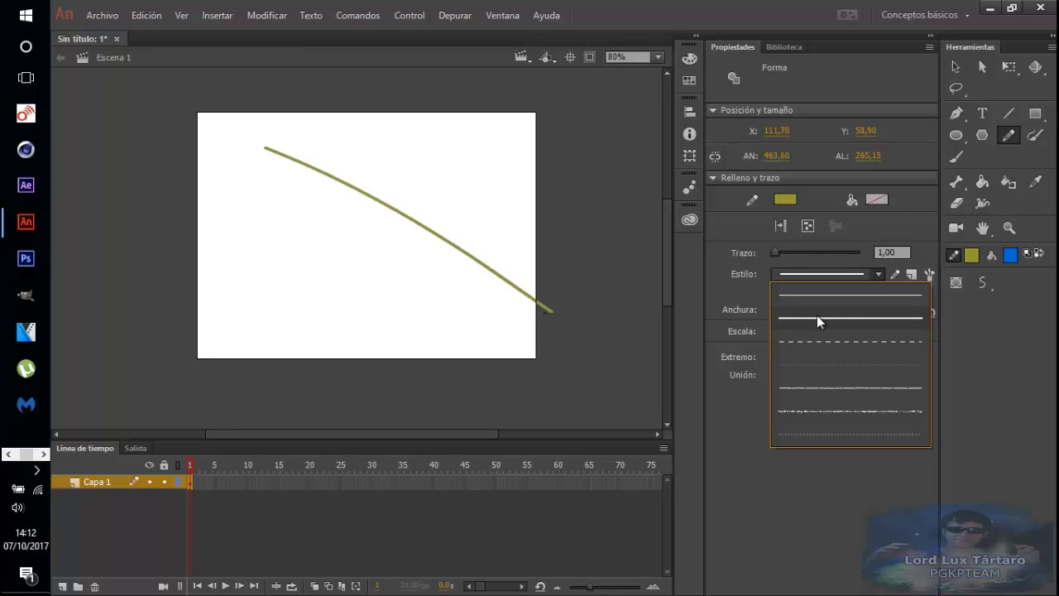
pyautogui.click(816, 297)
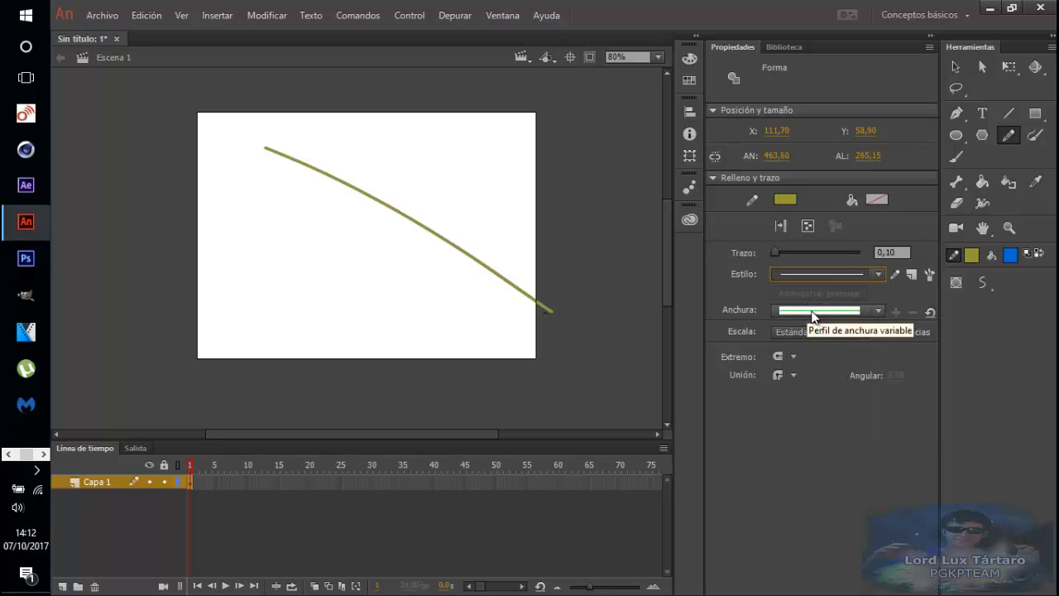
# - Apply Perfil de anchura 1 to the selected stroke, then switch its width profile to the one-sided taper that ends in a point
pyautogui.click(811, 312)
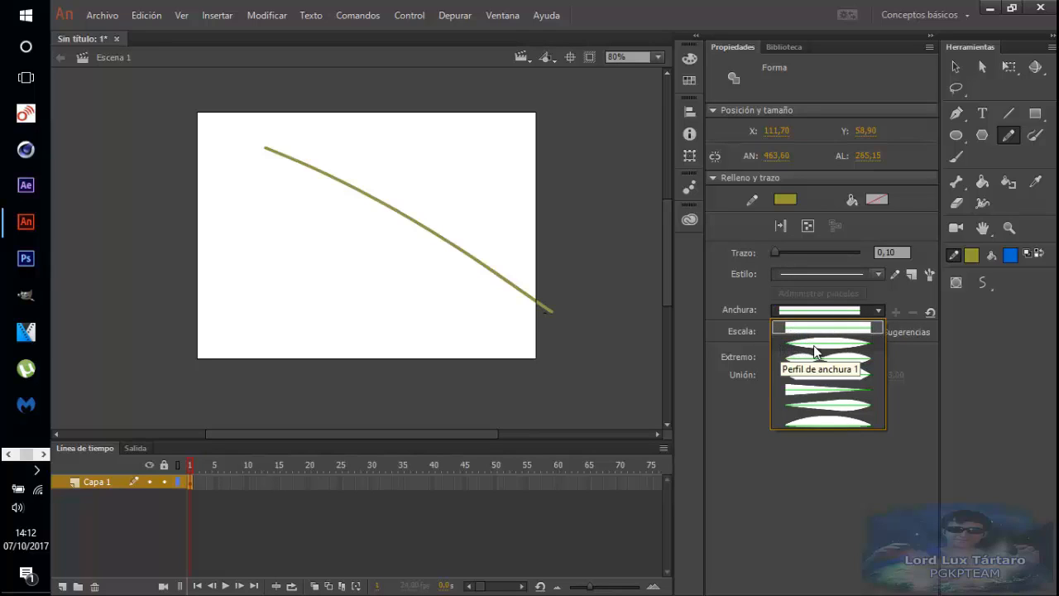
pyautogui.click(814, 351)
pyautogui.click(807, 314)
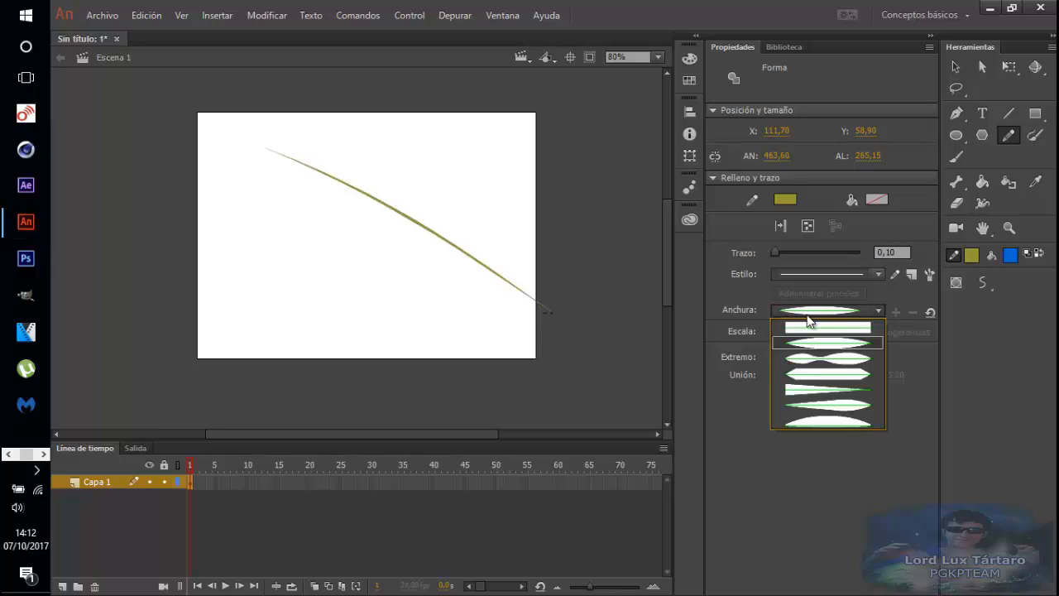
pyautogui.click(815, 388)
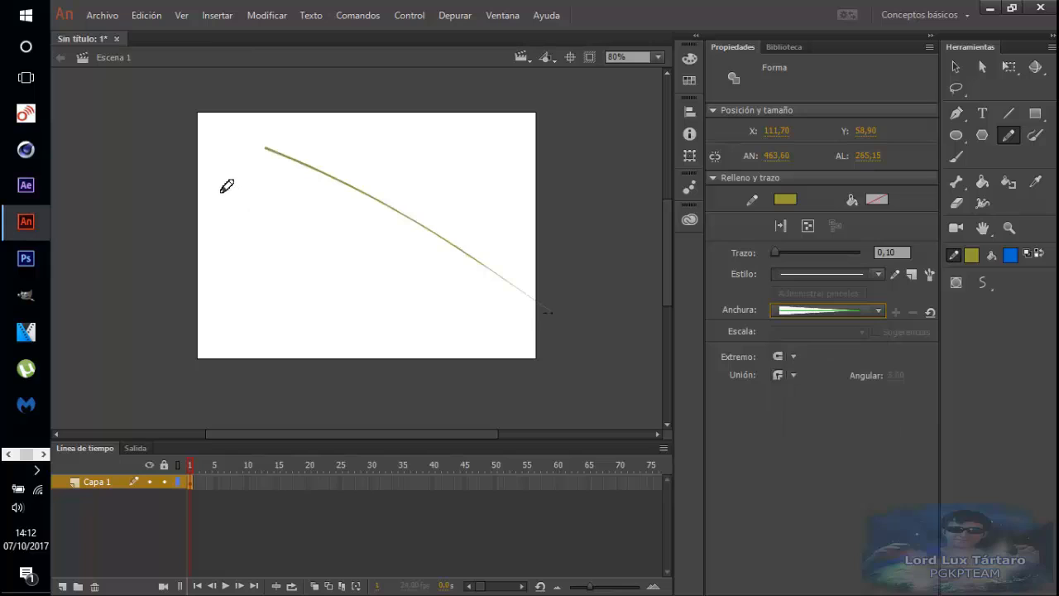
# - Try a diagonal Pencil stroke at thickness 0,10, raise the selected stroke's thickness to 43,70 and try another diagonal stroke, undoing each one
pyautogui.moveTo(220, 191); pyautogui.dragTo(417, 326)
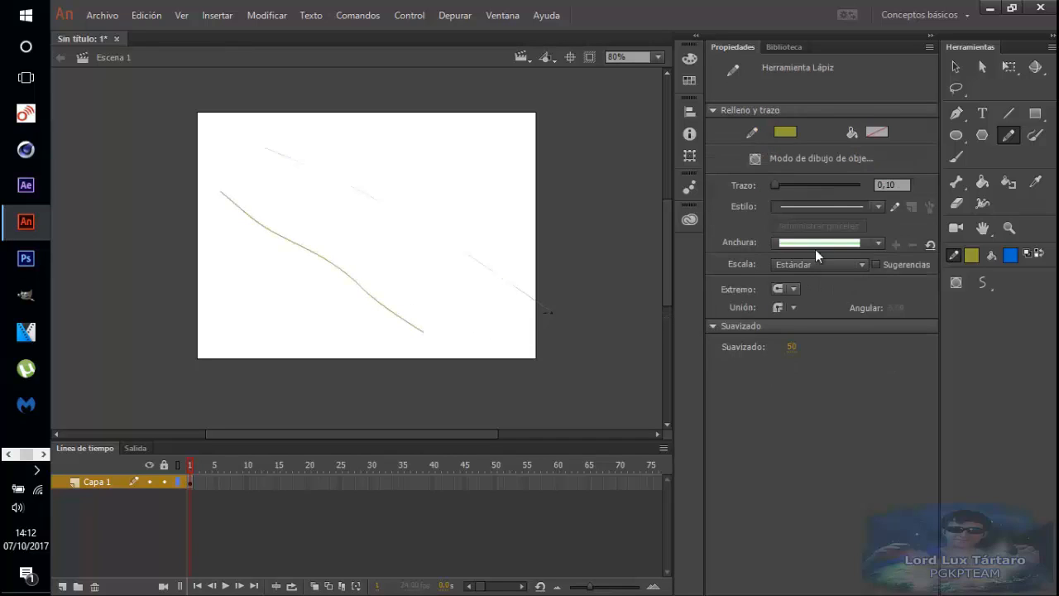
pyautogui.hotkey('ctrl', 'z')
pyautogui.moveTo(789, 252); pyautogui.dragTo(795, 253)
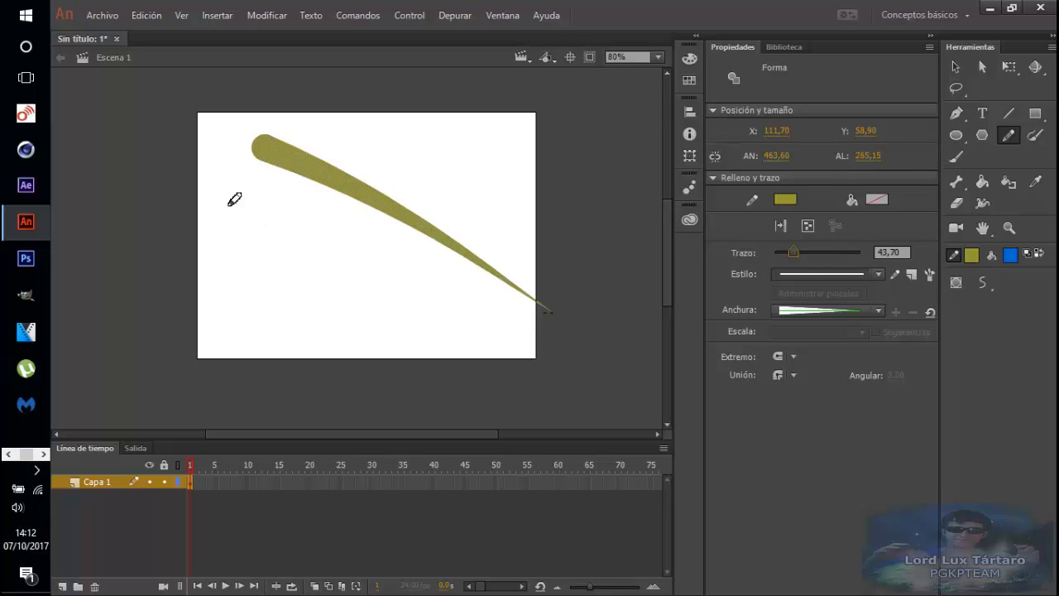
pyautogui.moveTo(225, 204); pyautogui.dragTo(510, 350)
pyautogui.hotkey('ctrl', 'z')
# - Reduce the tapered stroke's thickness to 18,25, deselect it, then reselect it and set the thickness to 34,60
pyautogui.moveTo(787, 250); pyautogui.dragTo(781, 250)
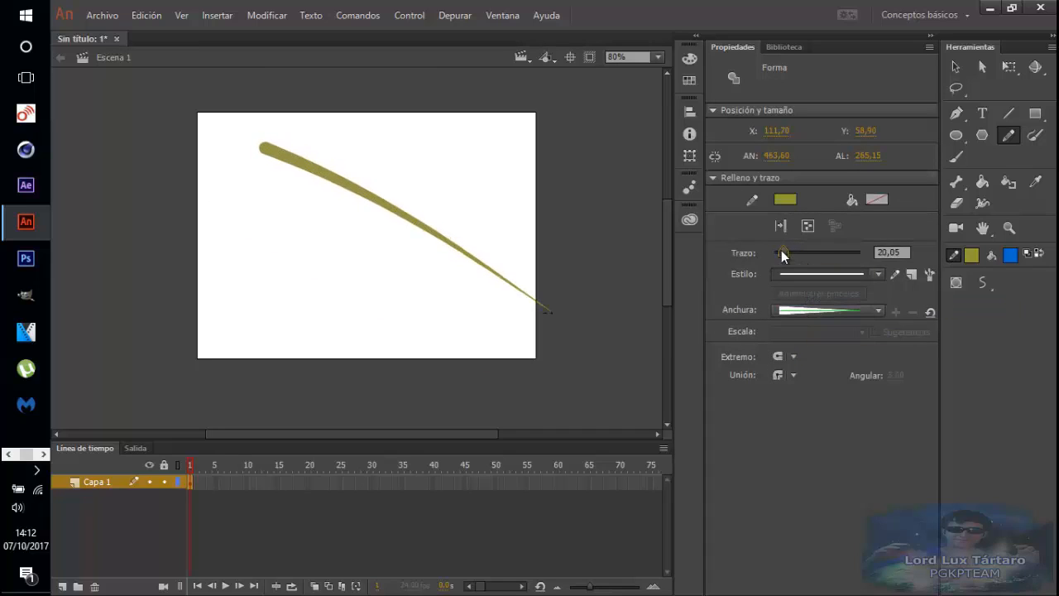
pyautogui.press('v')
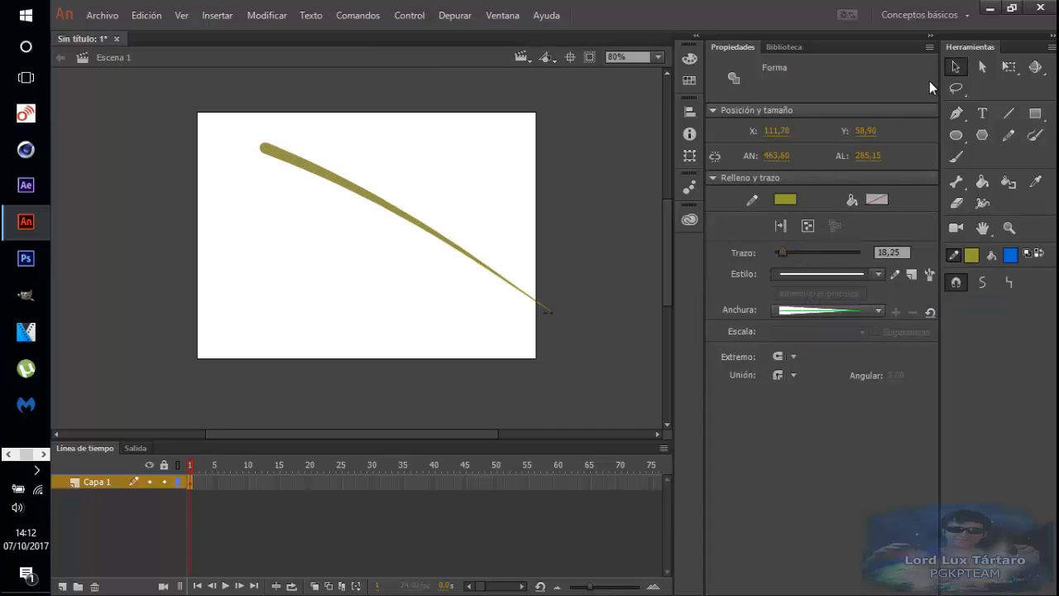
pyautogui.click(373, 310)
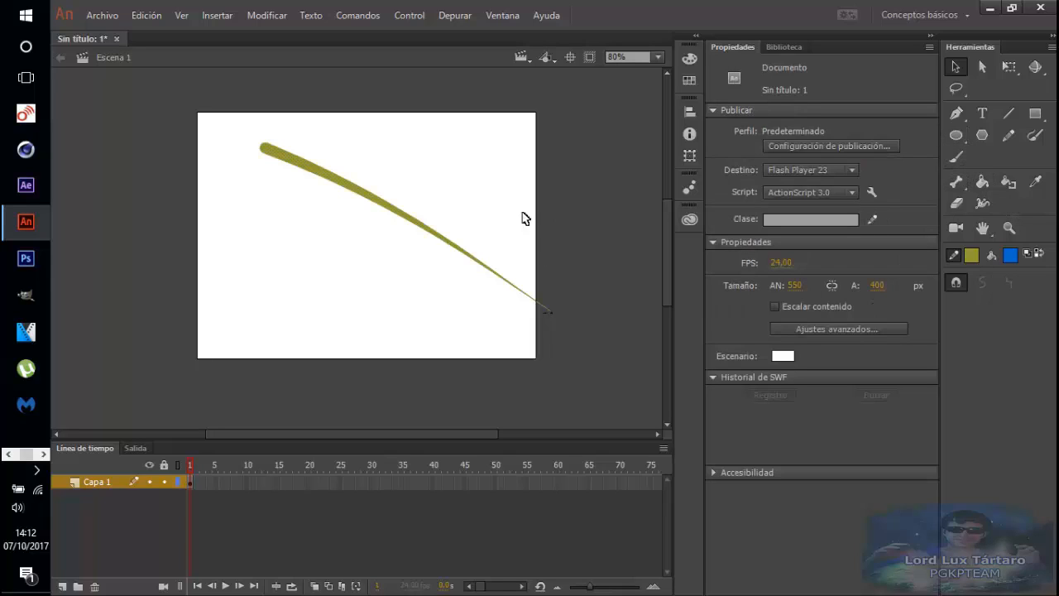
pyautogui.click(463, 254)
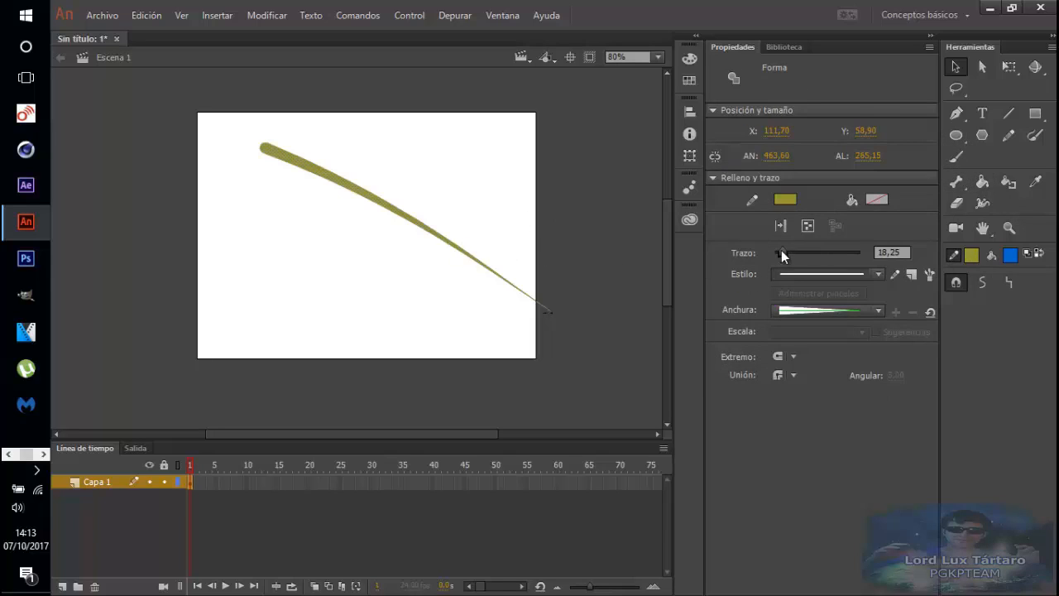
pyautogui.moveTo(784, 252); pyautogui.dragTo(788, 253)
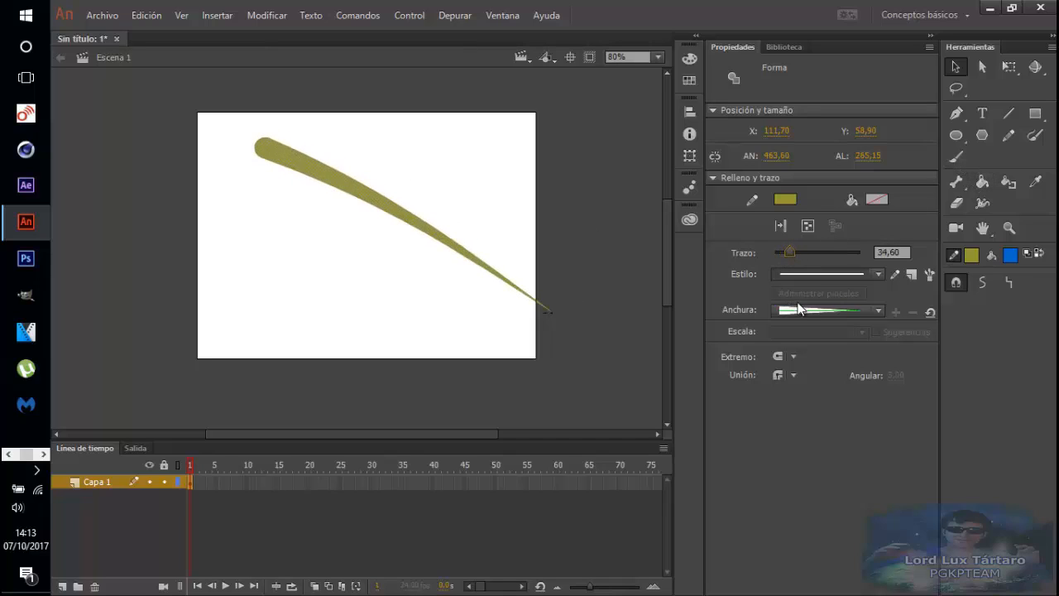
# - Switch the selected stroke's width profile to uniform and then to the one-sided arched profile at the end of the list
pyautogui.click(882, 313)
pyautogui.click(830, 335)
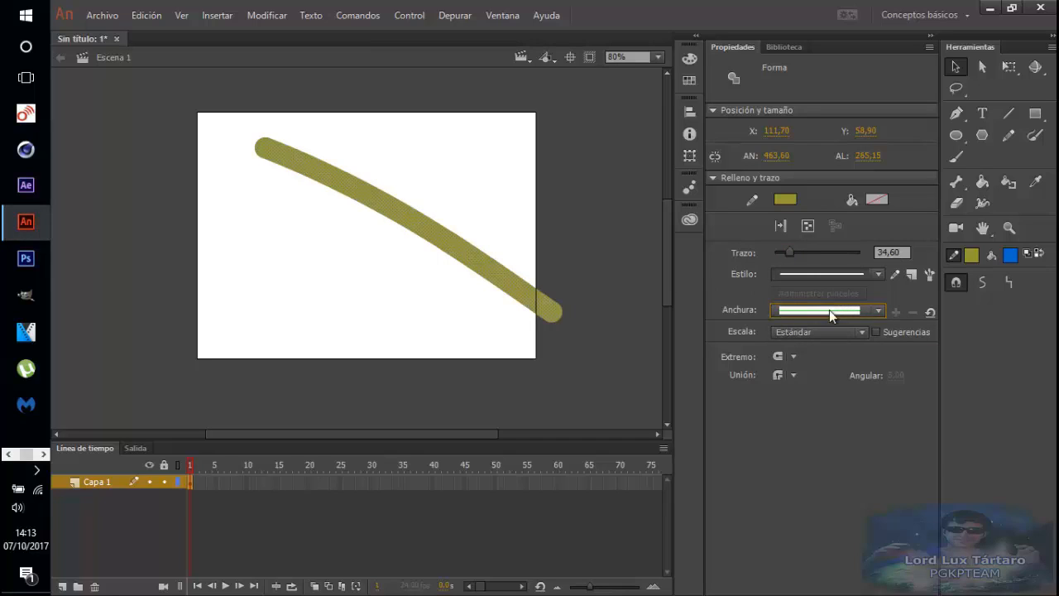
pyautogui.click(829, 309)
pyautogui.click(831, 419)
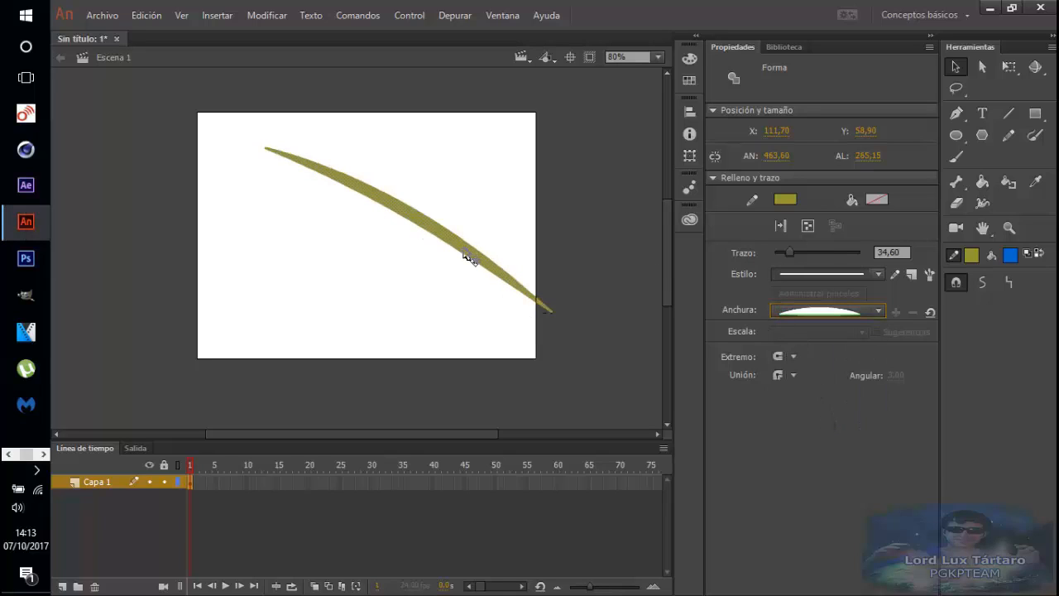
# - Apply the width profile with both ends pointed and straight sides to the stroke, then return it to the uniform profile and inspect it
pyautogui.click(827, 309)
pyautogui.click(819, 380)
pyautogui.click(818, 315)
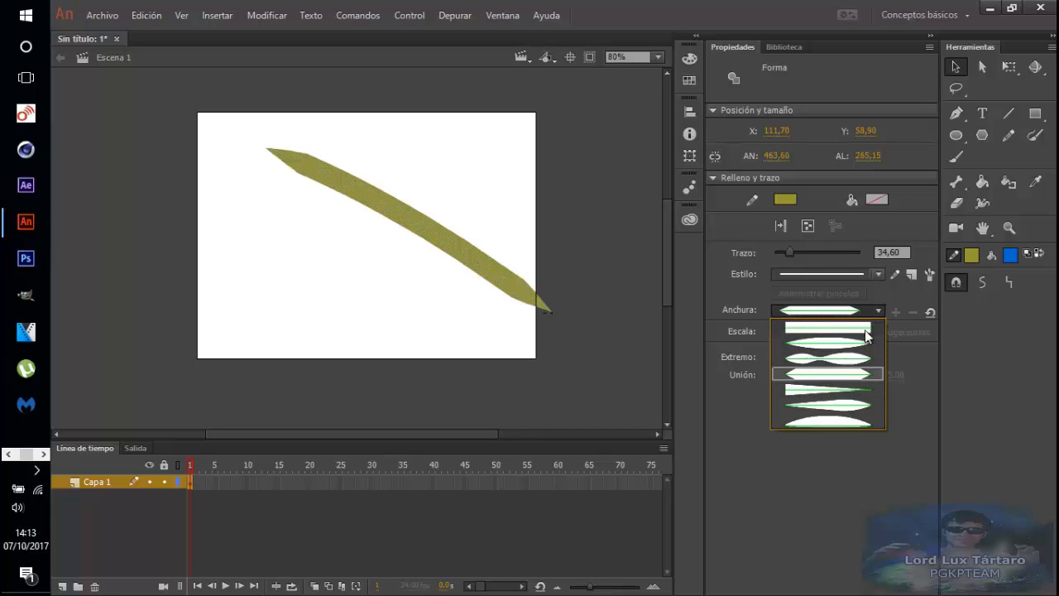
pyautogui.click(822, 329)
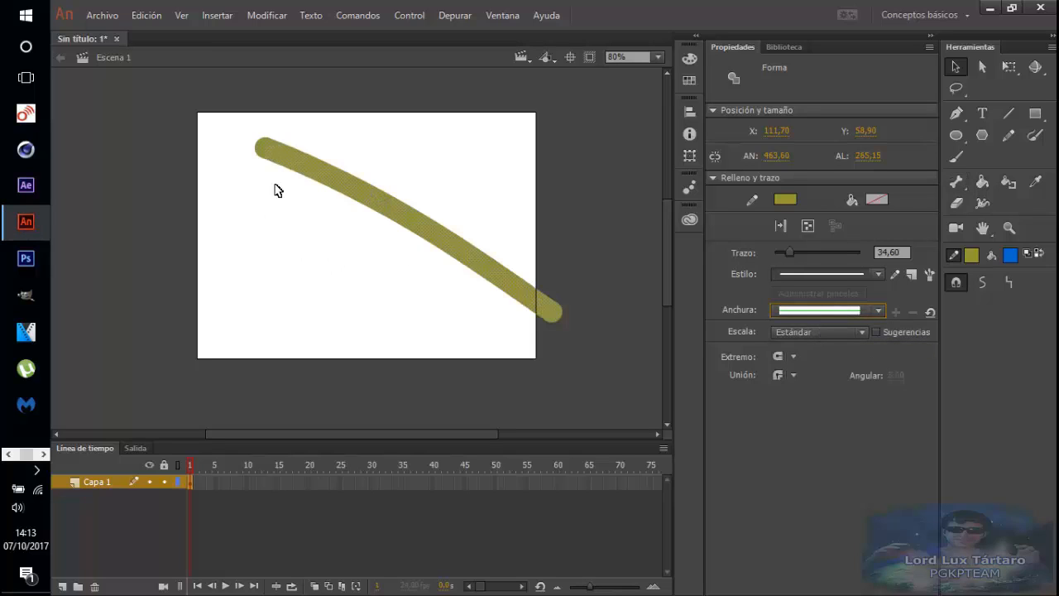
pyautogui.scroll(3, 331, 211)
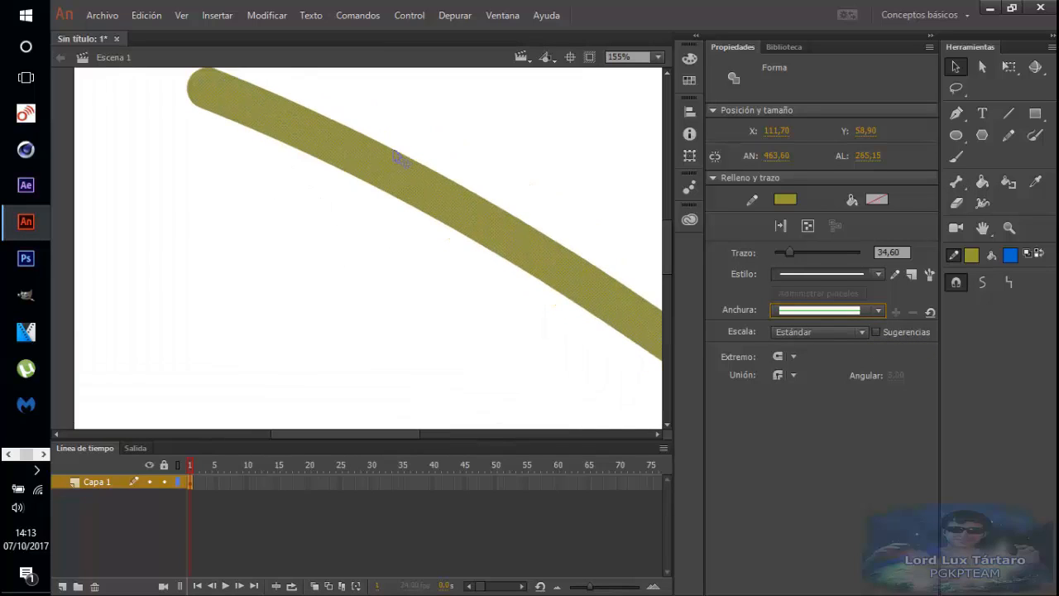
pyautogui.scroll(-3, 370, 159)
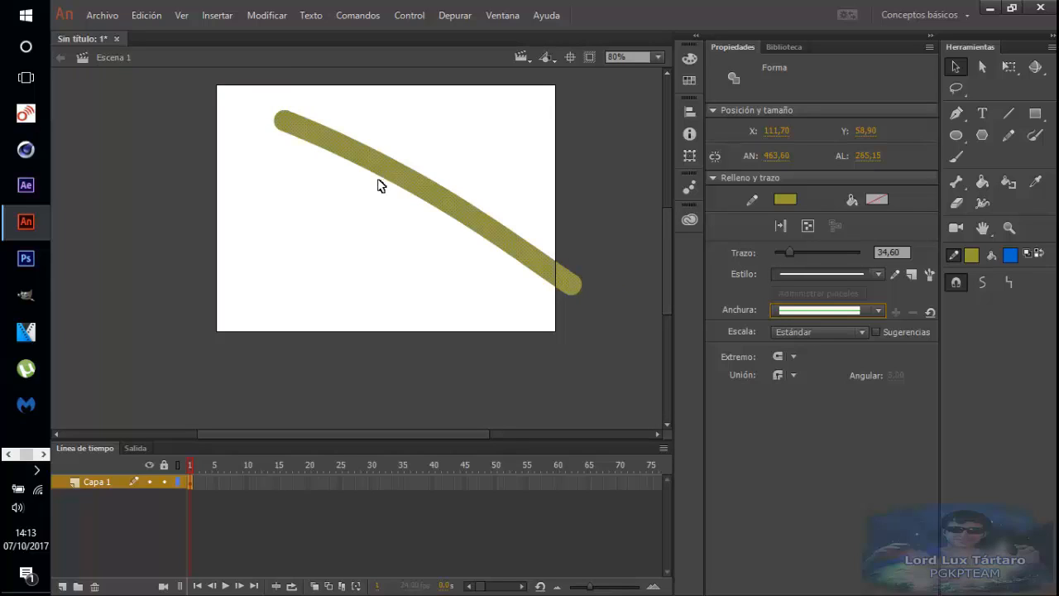
# - Deselect the stroke, set the Pencil tool's width to Perfil de anchura 5 and draw a diagonal stroke below the existing one
pyautogui.click(357, 230)
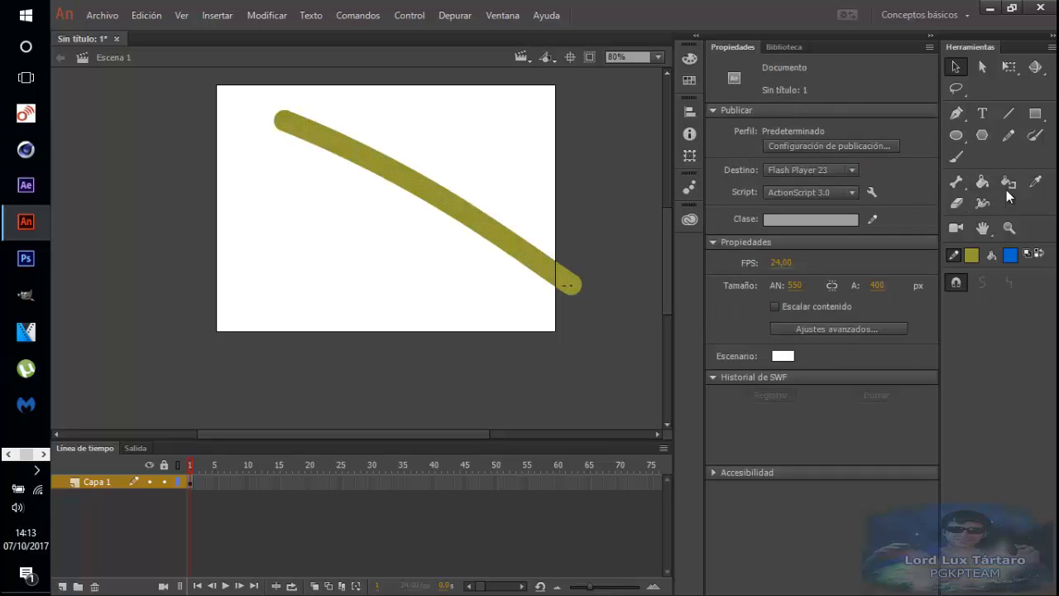
pyautogui.click(1007, 135)
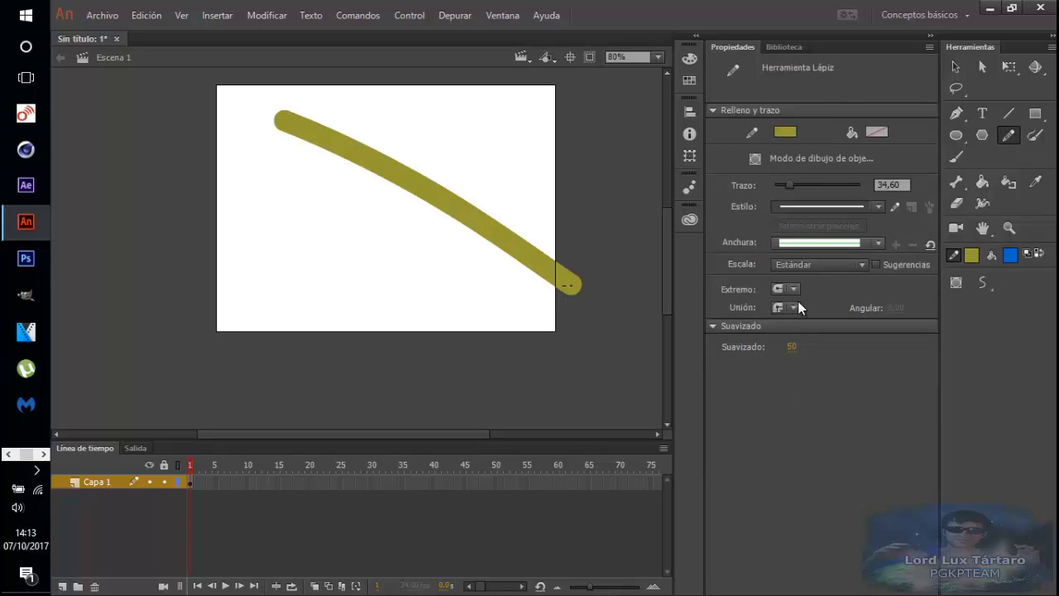
pyautogui.click(812, 211)
pyautogui.click(811, 212)
pyautogui.click(816, 246)
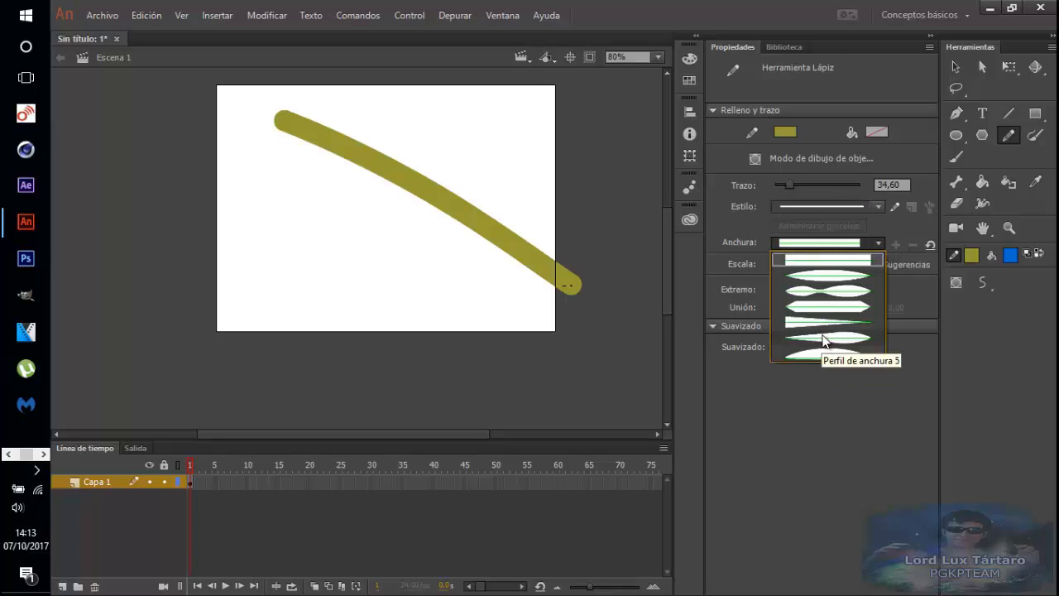
pyautogui.click(824, 339)
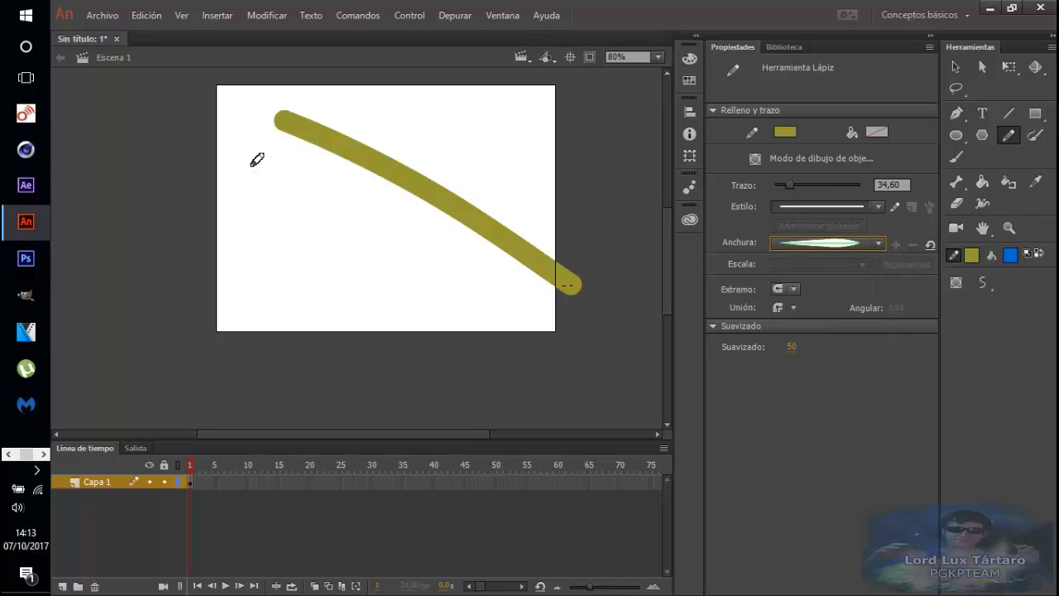
pyautogui.moveTo(249, 163)
pyautogui.mouseDown()
pyautogui.moveTo(424, 284)
pyautogui.moveTo(494, 313)
pyautogui.mouseUp()
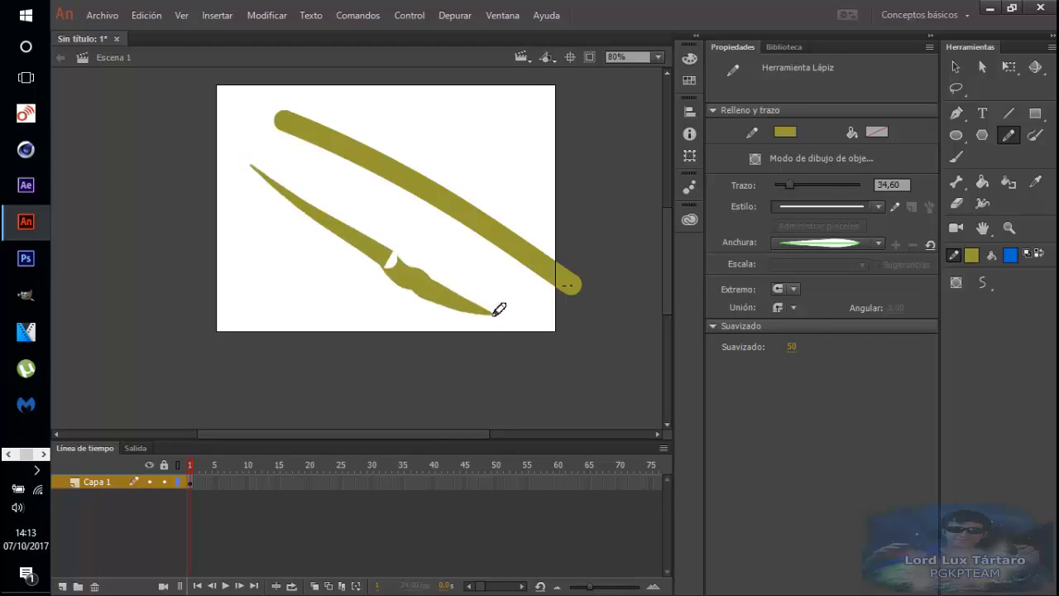
# - Set the Pencil's width to Perfil de anchura 2 and draw a short diagonal stroke and looping scribbles in the stage's lower-left area
pyautogui.click(799, 241)
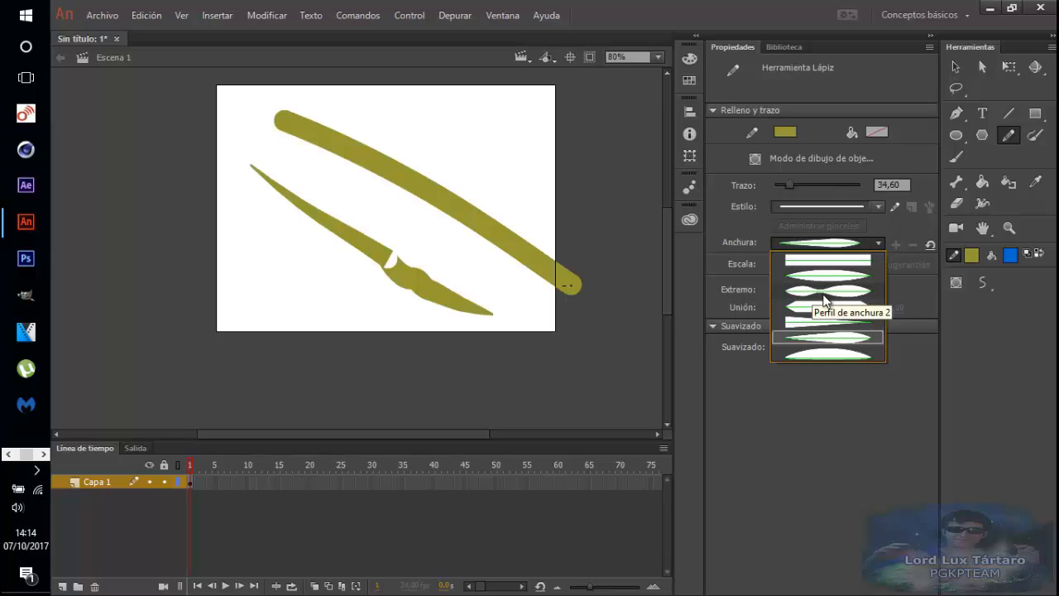
pyautogui.click(815, 291)
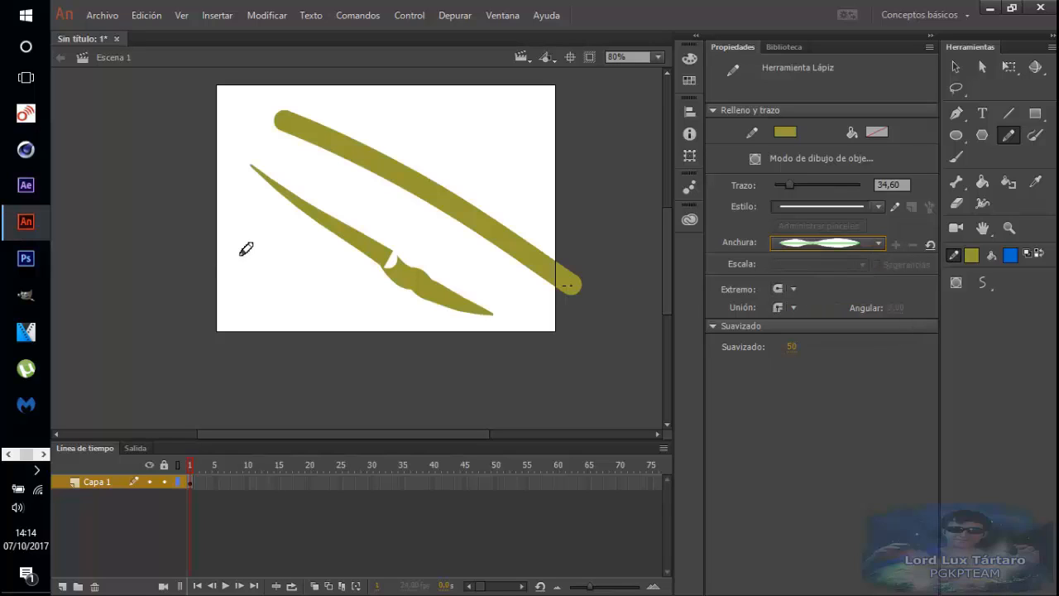
pyautogui.moveTo(242, 226); pyautogui.dragTo(380, 319)
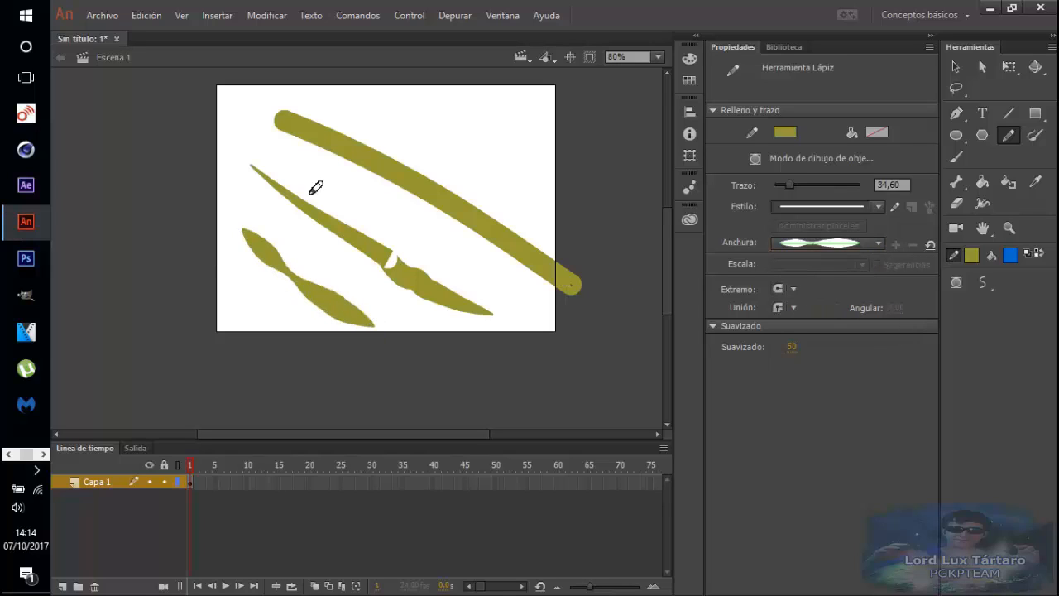
pyautogui.moveTo(236, 203)
pyautogui.mouseDown()
pyautogui.moveTo(259, 217)
pyautogui.moveTo(238, 220)
pyautogui.mouseUp()
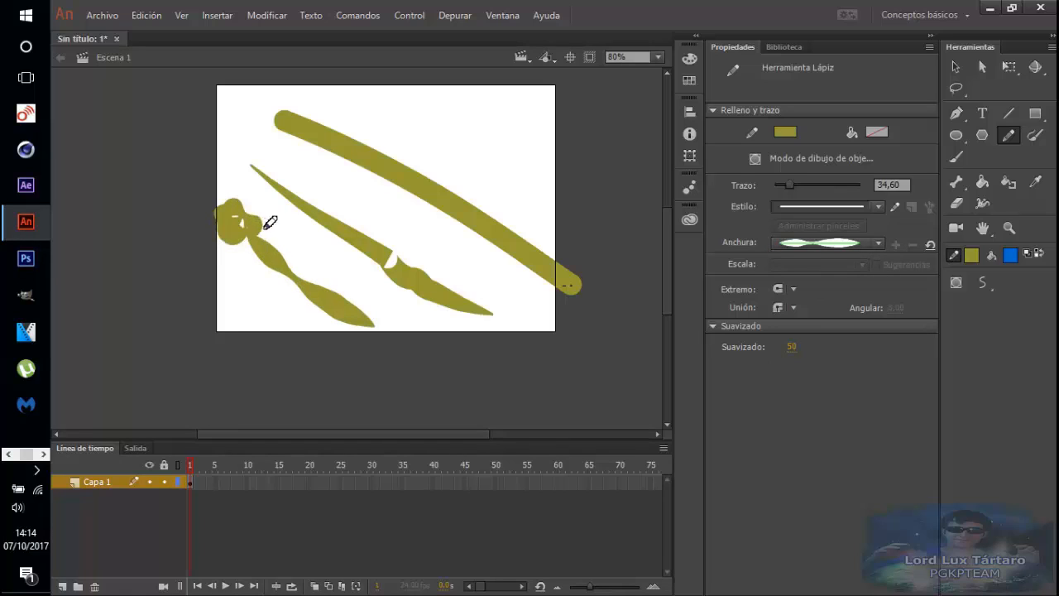
pyautogui.moveTo(288, 259)
pyautogui.mouseDown()
pyautogui.moveTo(318, 253)
pyautogui.moveTo(308, 275)
pyautogui.moveTo(288, 269)
pyautogui.moveTo(273, 321)
pyautogui.moveTo(305, 285)
pyautogui.mouseUp()
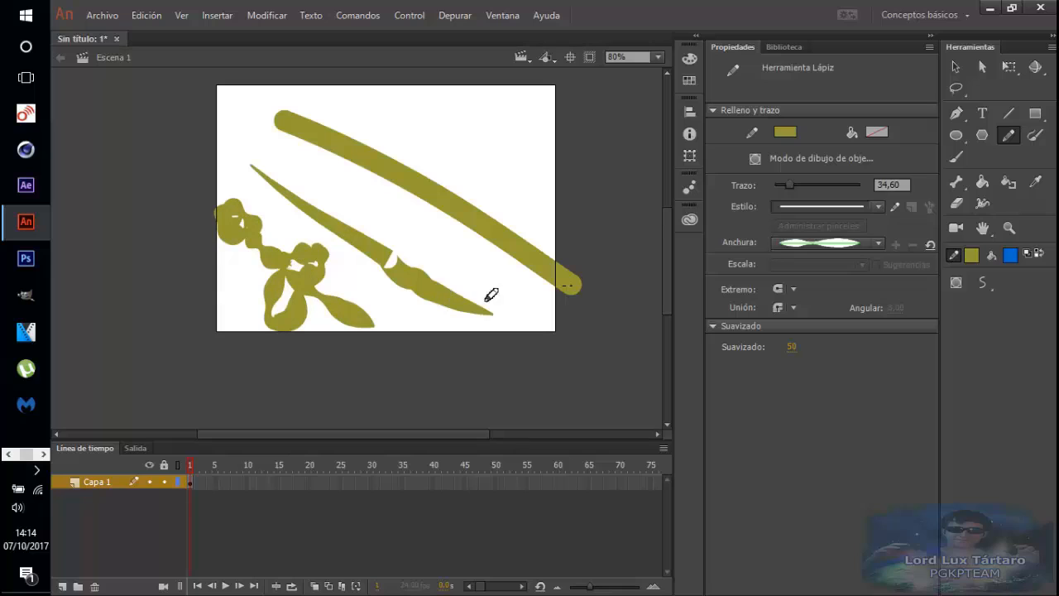
# - Undo the Pencil scribbles, the two profile strokes and the original stroke's edits back to its thinner tapered form
pyautogui.hotkey('ctrl', 'z')
pyautogui.hotkey('ctrl', 'z')
pyautogui.hotkey('ctrl', 'z')
pyautogui.hotkey('ctrl', 'z')
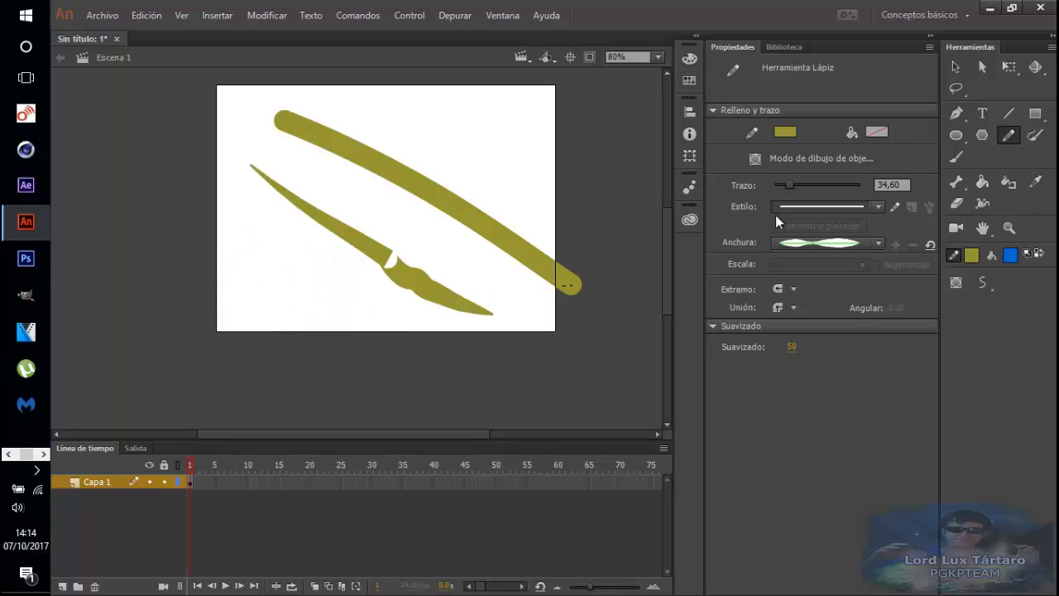
pyautogui.hotkey('ctrl', 'z')
pyautogui.hotkey('ctrl', 'z')
pyautogui.hotkey('ctrl', 'z')
pyautogui.hotkey('ctrl', 'z')
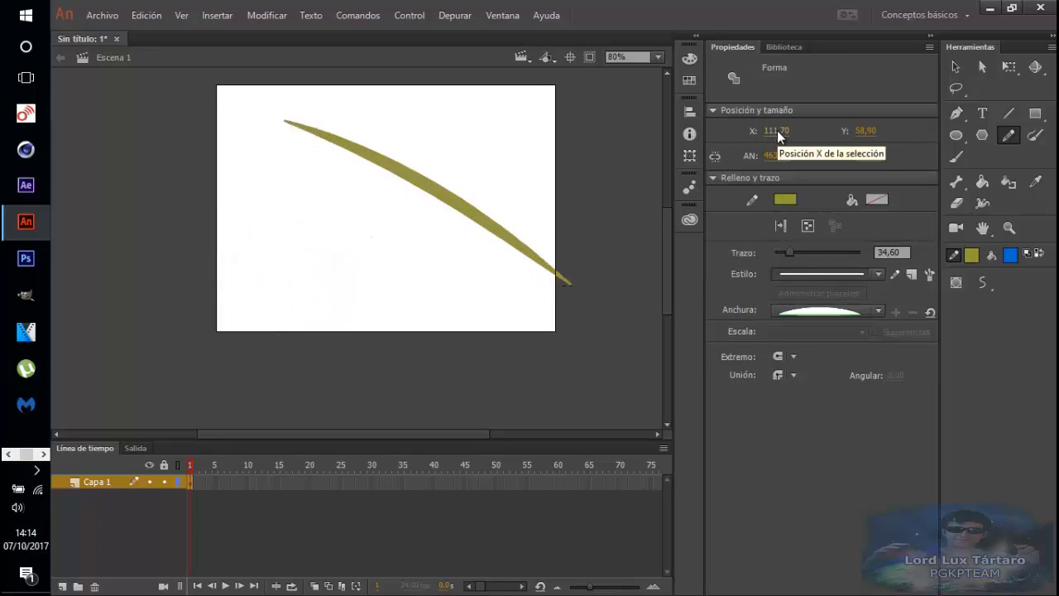
pyautogui.hotkey('ctrl', 'z')
pyautogui.hotkey('ctrl', 'z')
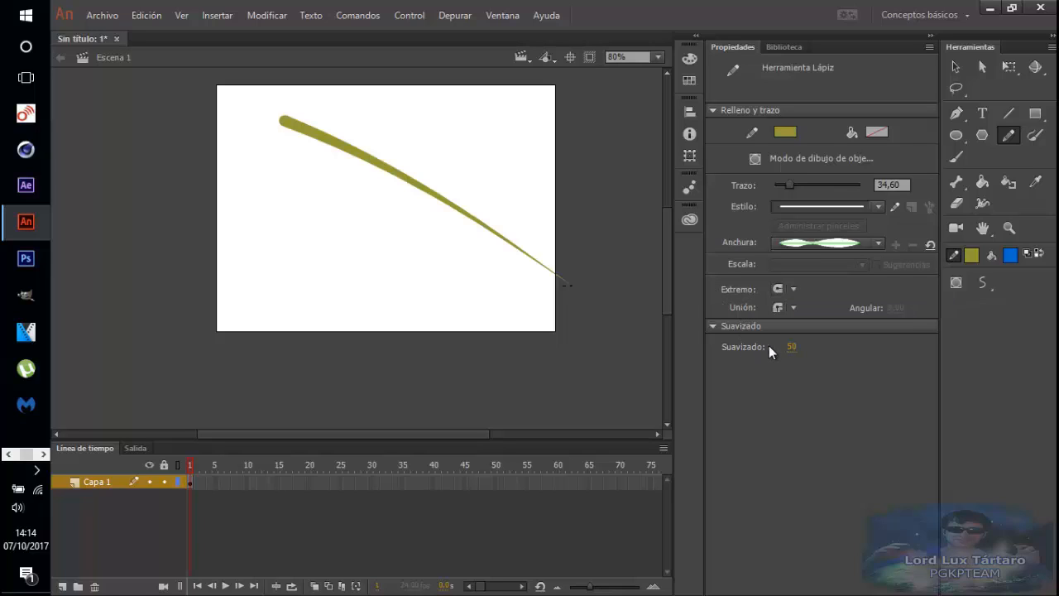
# - Set the Pencil's end cap to Cuadrado, draw a diagonal stroke below the existing one and undo it
pyautogui.click(788, 289)
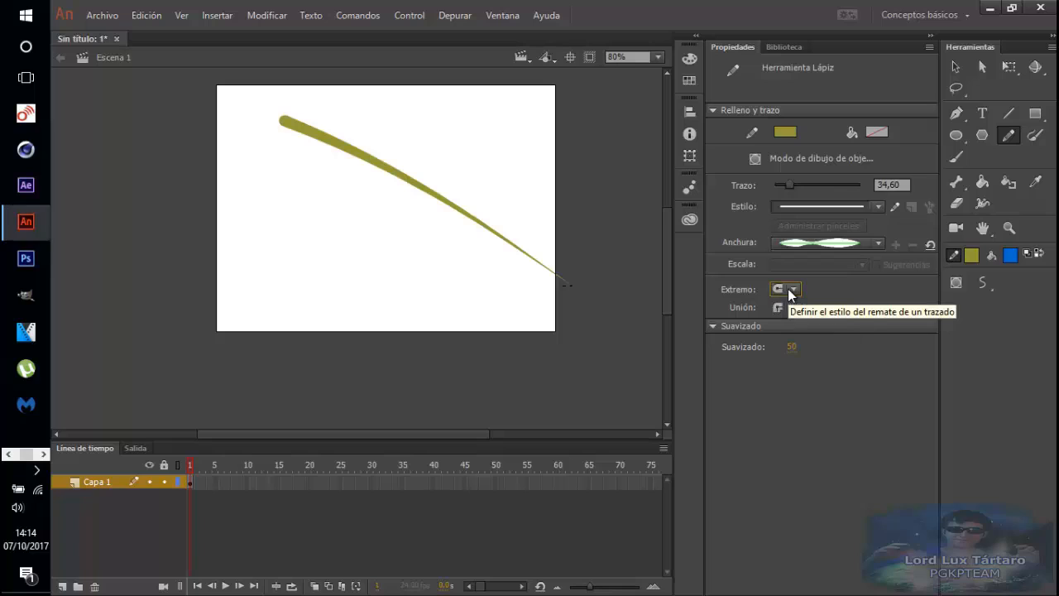
pyautogui.click(789, 292)
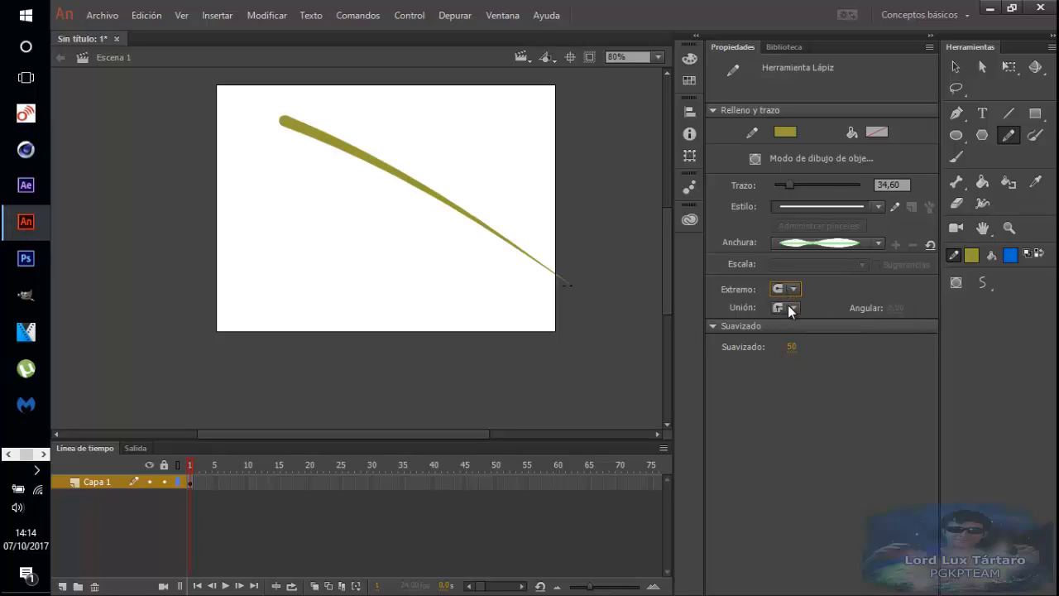
pyautogui.click(791, 291)
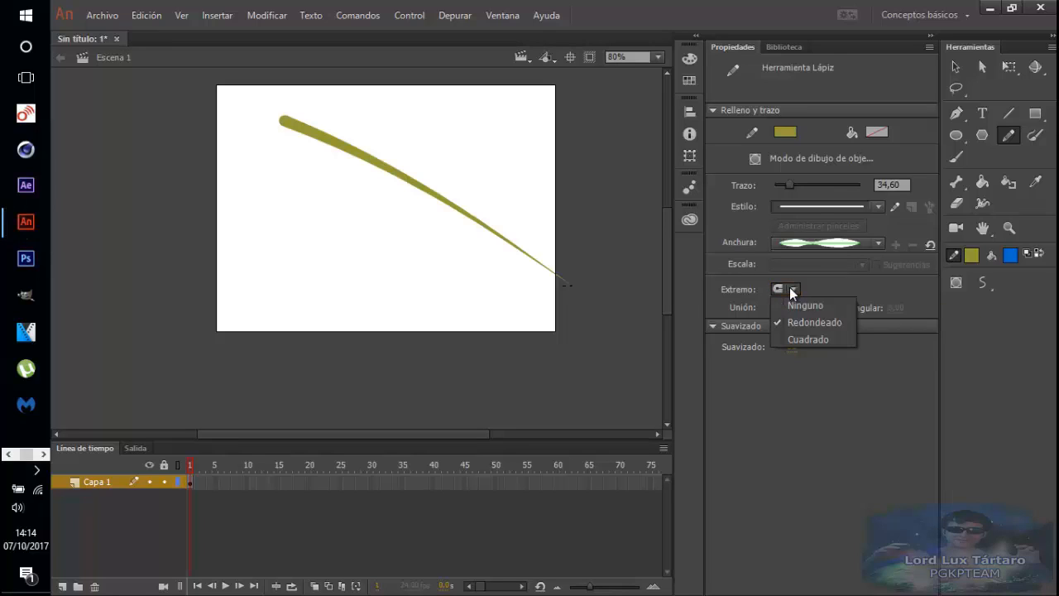
pyautogui.click(800, 339)
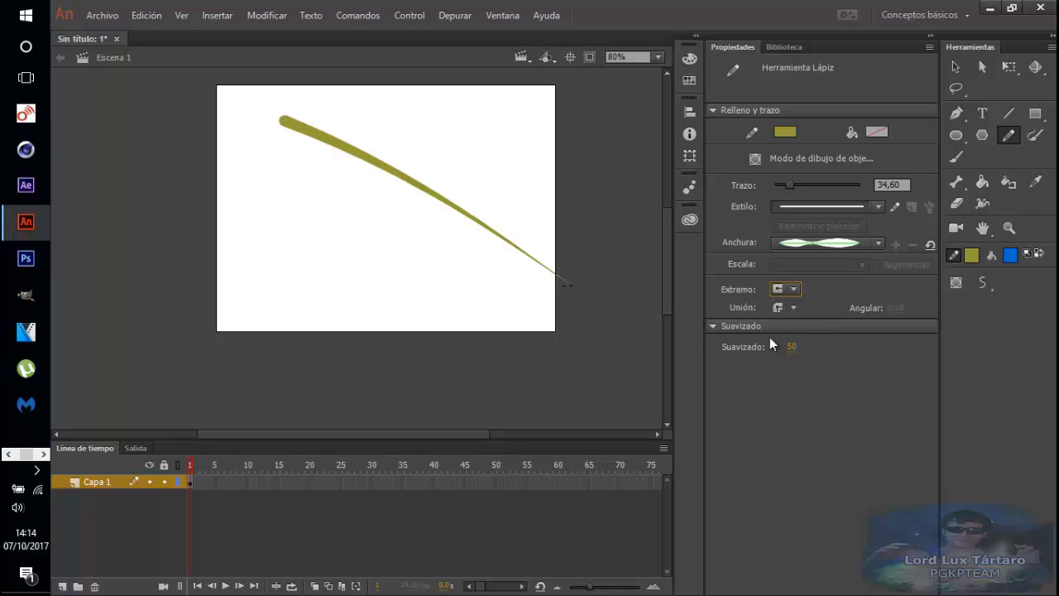
pyautogui.moveTo(263, 178); pyautogui.dragTo(550, 327)
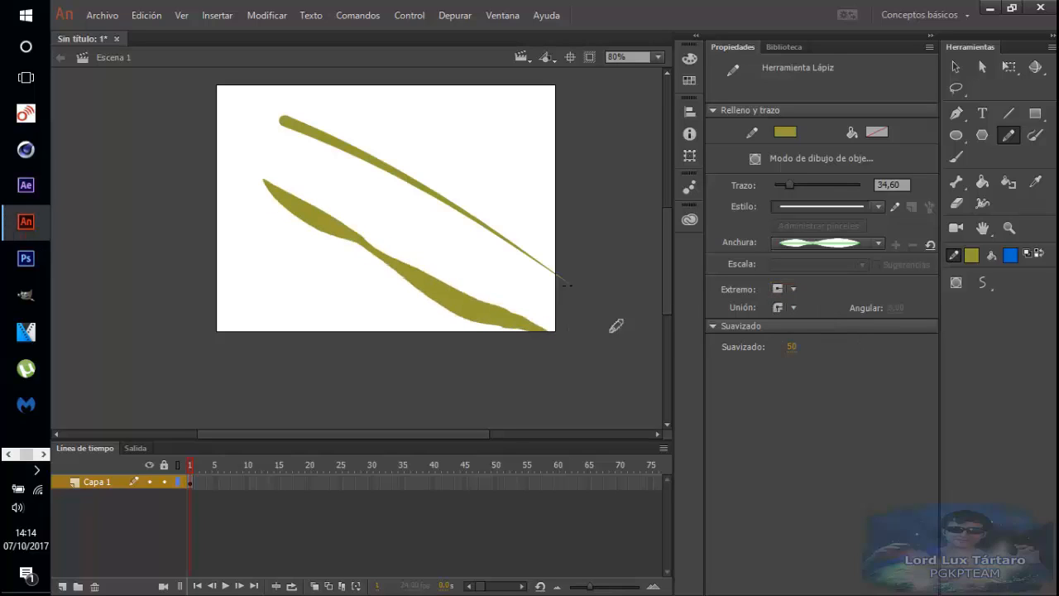
pyautogui.hotkey('ctrl', 'z')
# - Give the Pencil the uniform width profile, Redondeado ends and a stroke thickness of 81,80, and draw a diagonal stroke below the existing one
pyautogui.click(836, 242)
pyautogui.click(829, 256)
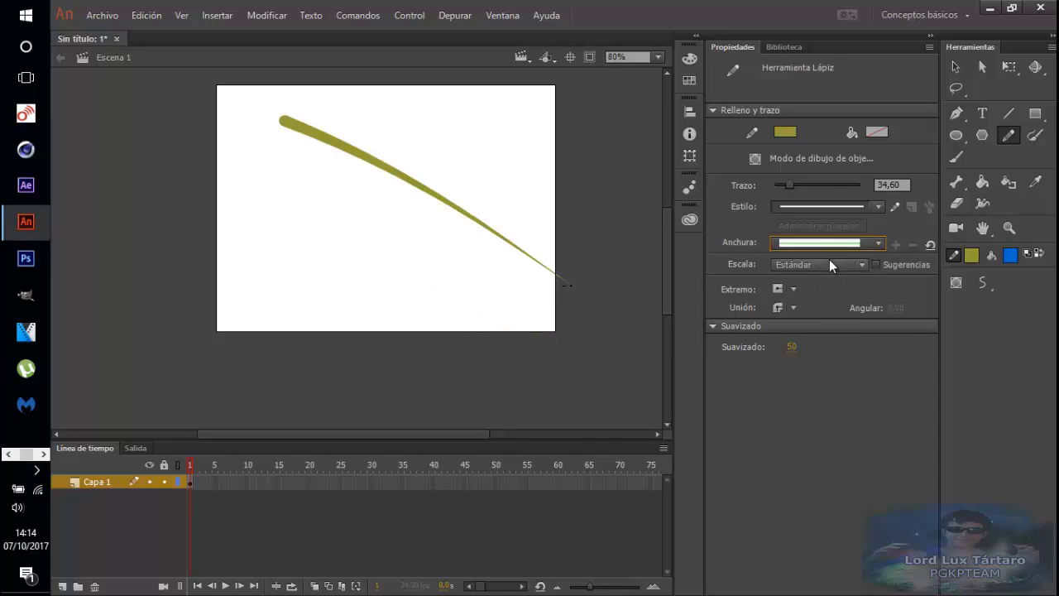
pyautogui.click(790, 288)
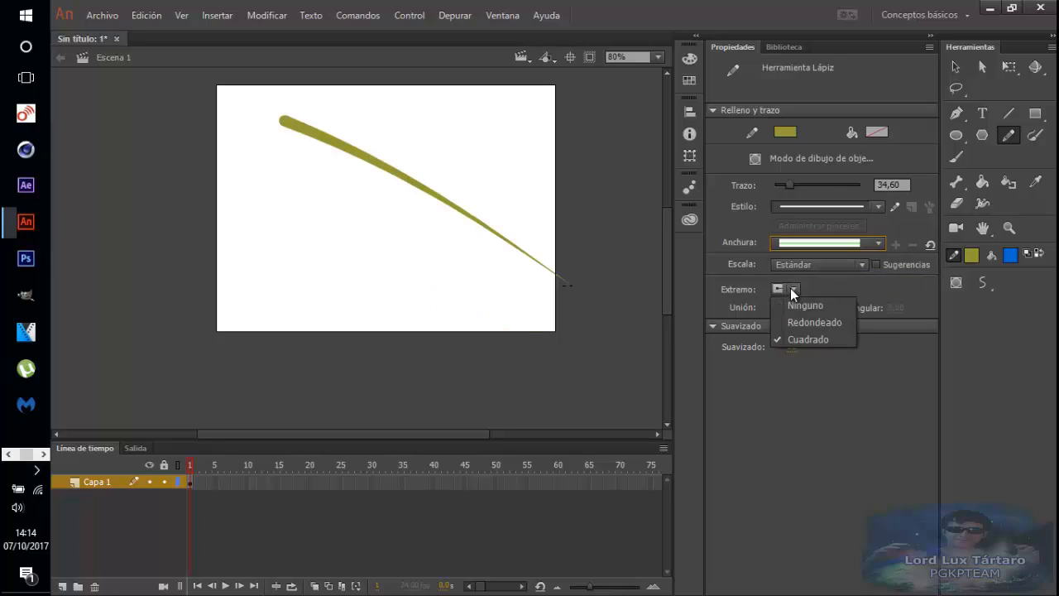
pyautogui.click(800, 322)
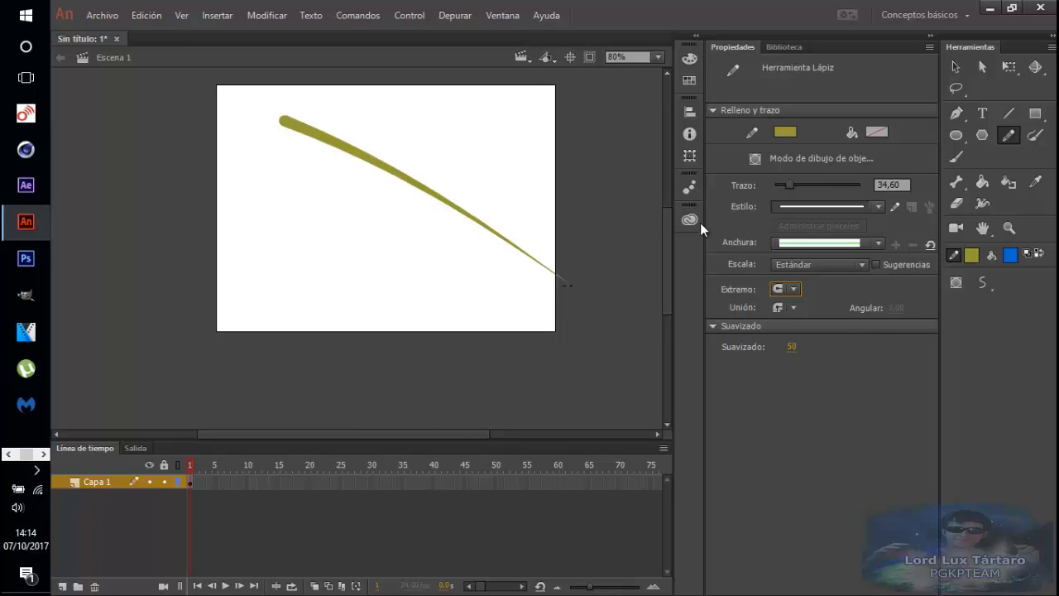
pyautogui.moveTo(807, 189); pyautogui.dragTo(814, 189)
pyautogui.moveTo(247, 173); pyautogui.dragTo(496, 321)
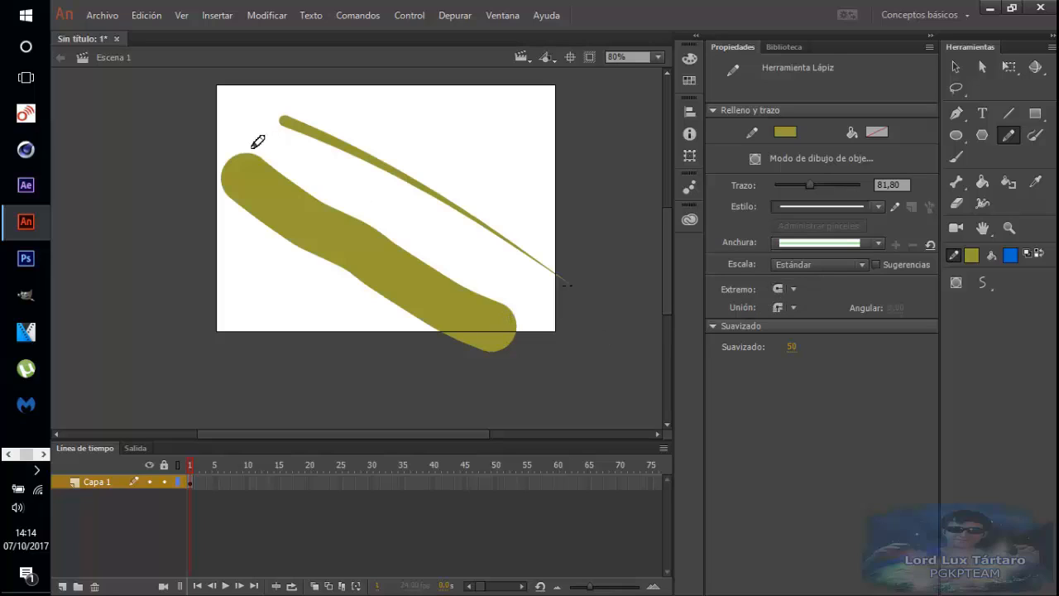
# - Draw a thick hooked stroke in the stage's upper-right area and undo both thick strokes
pyautogui.click(791, 290)
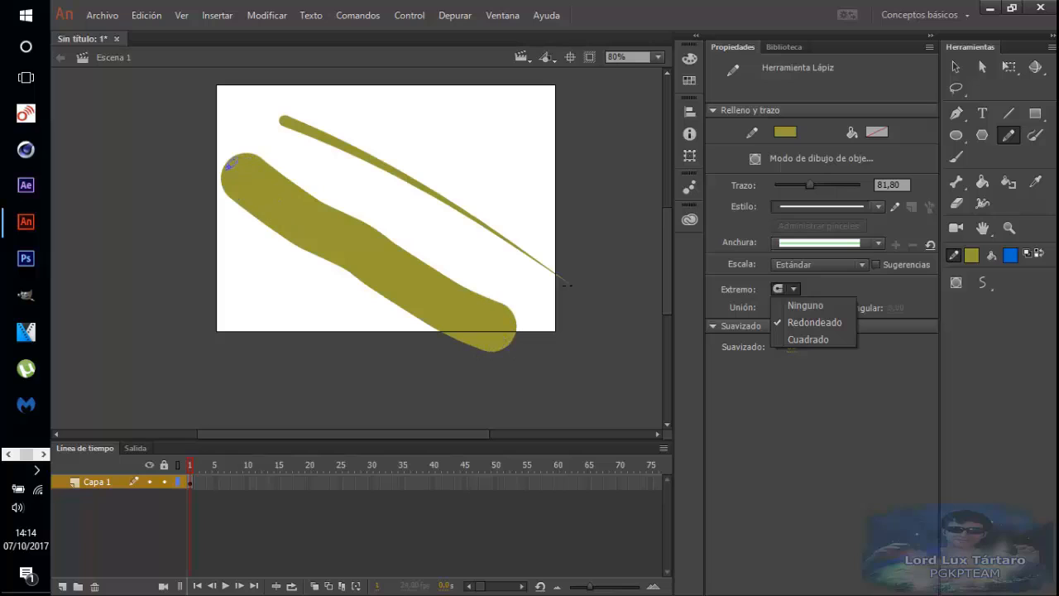
pyautogui.moveTo(382, 116)
pyautogui.mouseDown()
pyautogui.moveTo(555, 128)
pyautogui.moveTo(507, 163)
pyautogui.mouseUp()
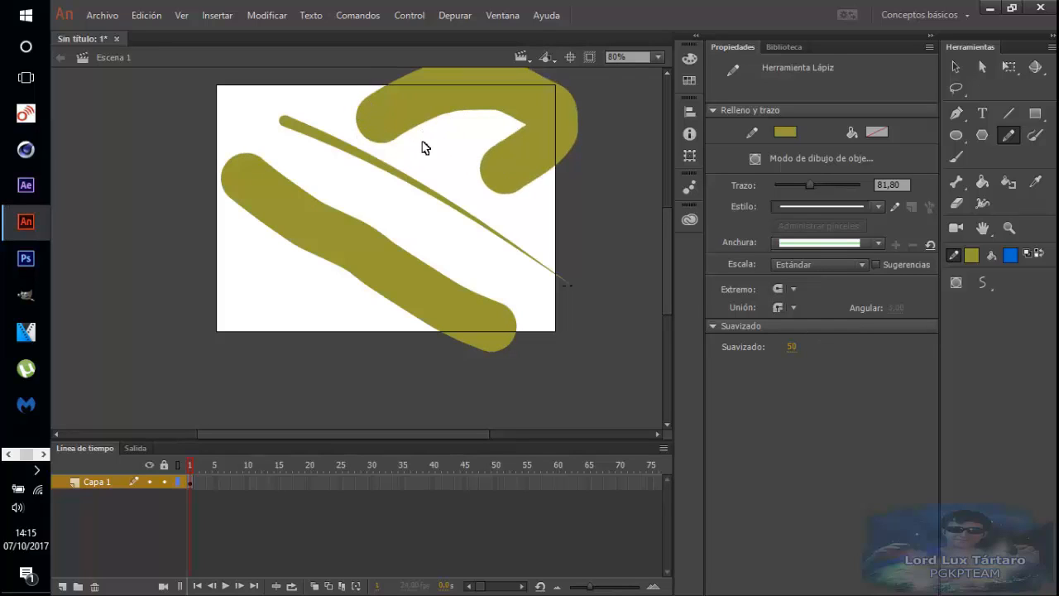
pyautogui.hotkey('ctrl', 'z')
pyautogui.hotkey('ctrl', 'z')
# - Switch the Pencil's end cap to Cuadrado, test it with a thick diagonal stroke and undo that stroke
pyautogui.click(788, 287)
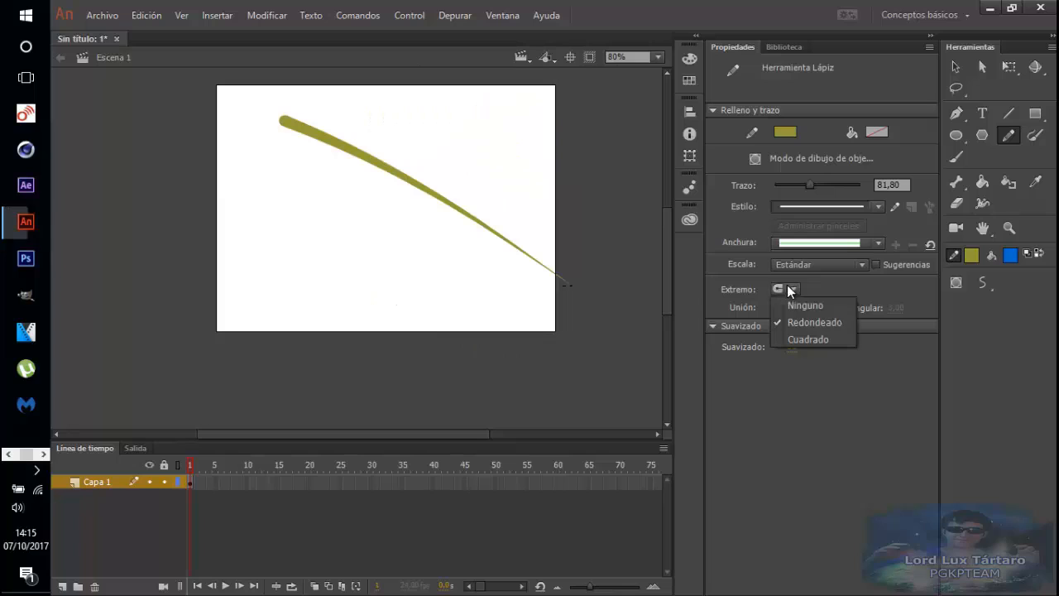
pyautogui.click(807, 344)
pyautogui.moveTo(313, 218); pyautogui.dragTo(497, 309)
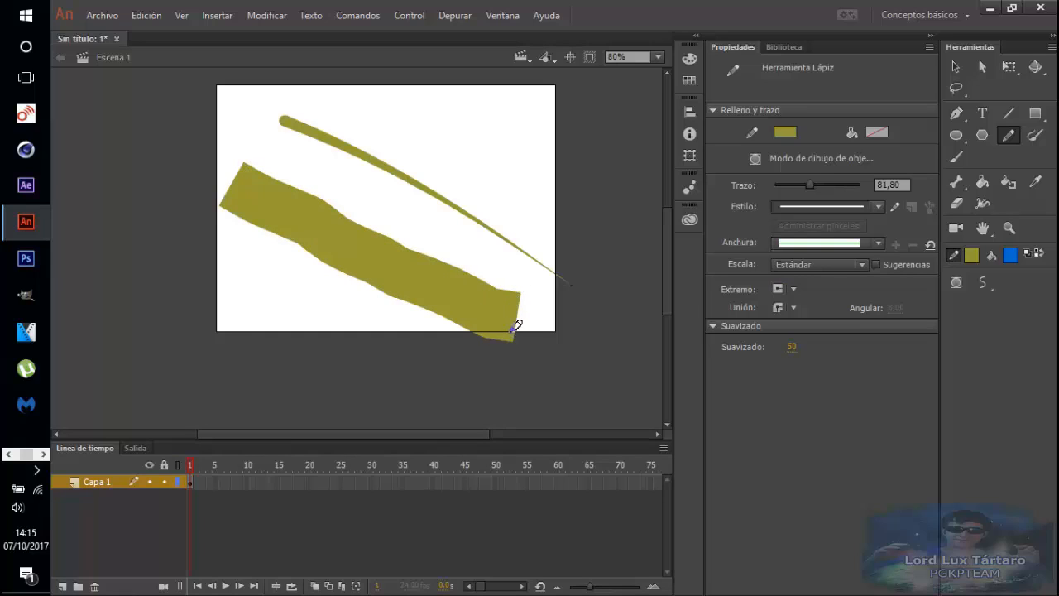
pyautogui.hotkey('ctrl', 'z')
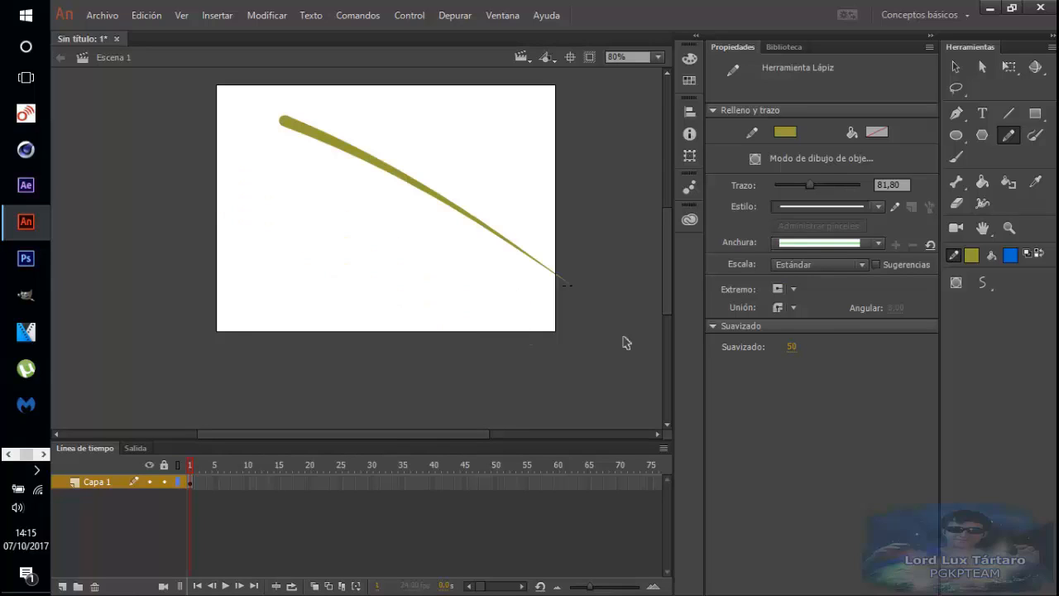
# - Keep the Pencil's join at Redondeado and draw a thick arched stroke across the stage's lower-left area
pyautogui.click(786, 310)
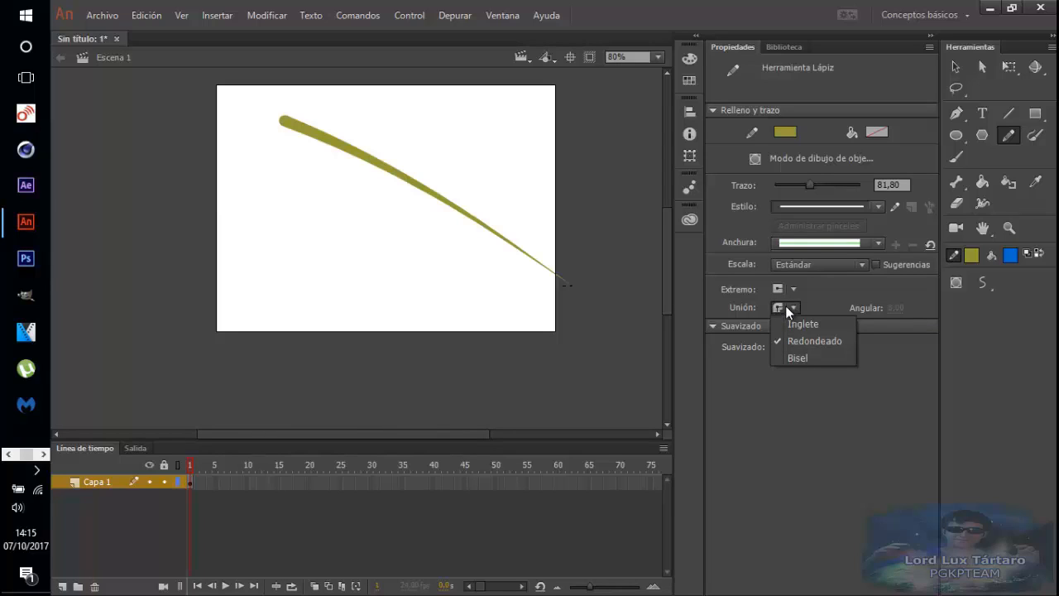
pyautogui.click(787, 305)
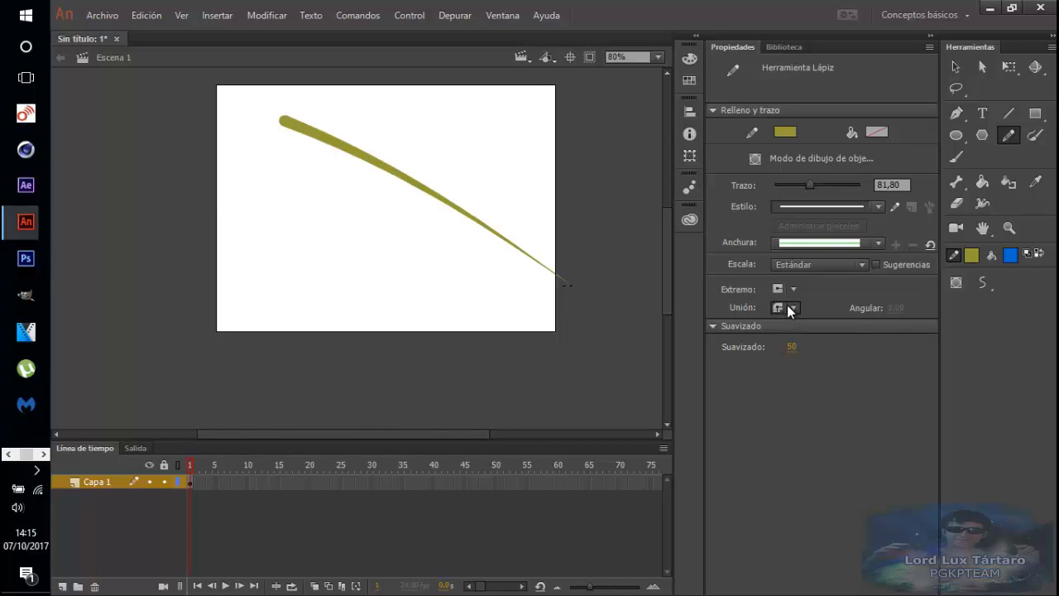
pyautogui.moveTo(240, 277)
pyautogui.mouseDown()
pyautogui.moveTo(376, 225)
pyautogui.moveTo(422, 300)
pyautogui.moveTo(343, 355)
pyautogui.moveTo(329, 387)
pyautogui.mouseUp()
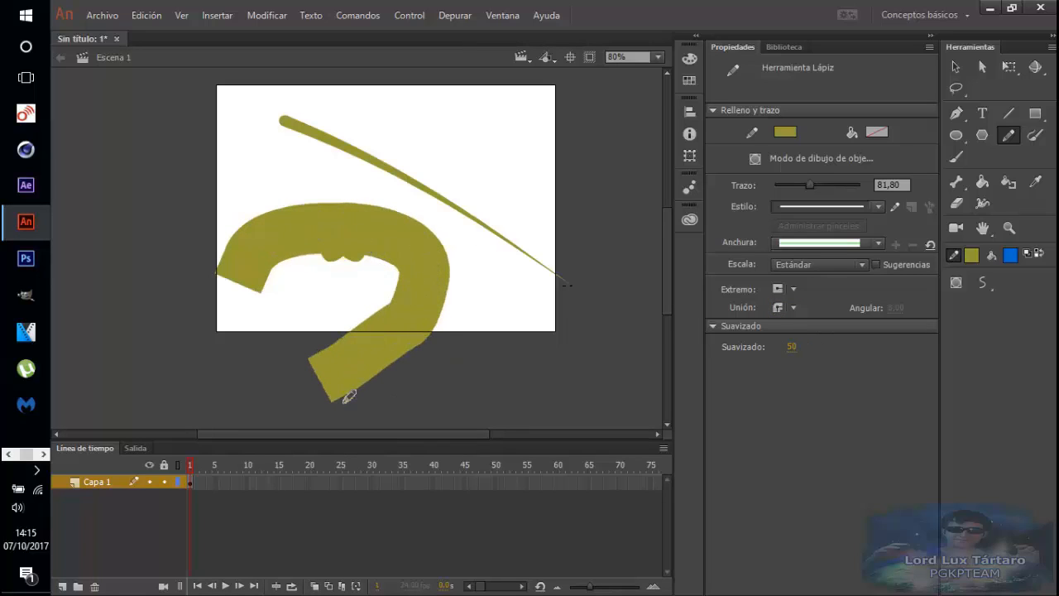
# - Set the Pencil's join to Bisel and draw a thick hooked stroke across the stage's upper-right area
pyautogui.click(794, 307)
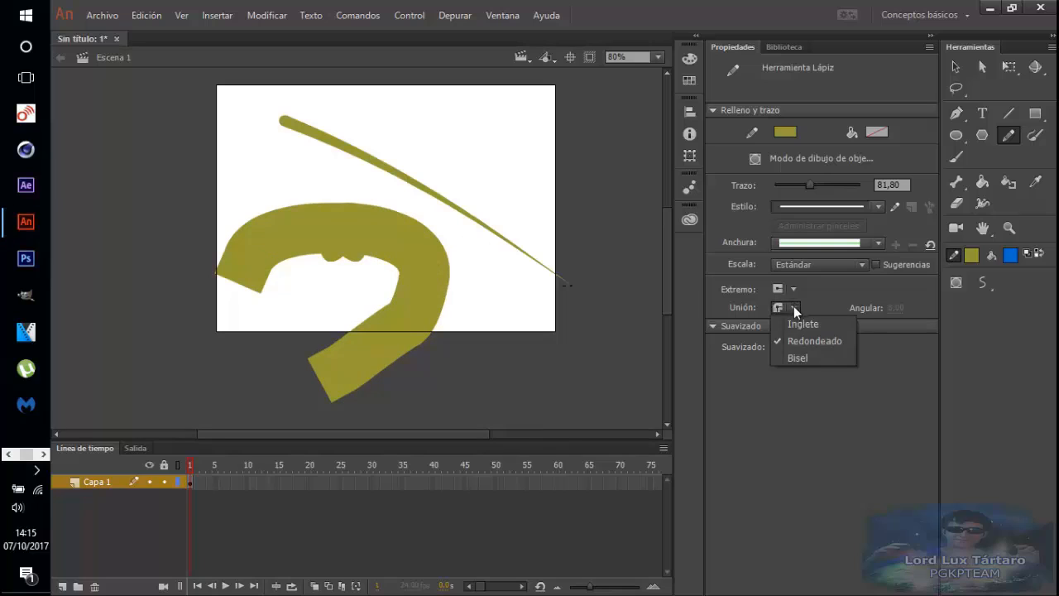
pyautogui.click(800, 359)
pyautogui.moveTo(363, 125)
pyautogui.mouseDown()
pyautogui.moveTo(541, 108)
pyautogui.moveTo(599, 158)
pyautogui.moveTo(528, 204)
pyautogui.mouseUp()
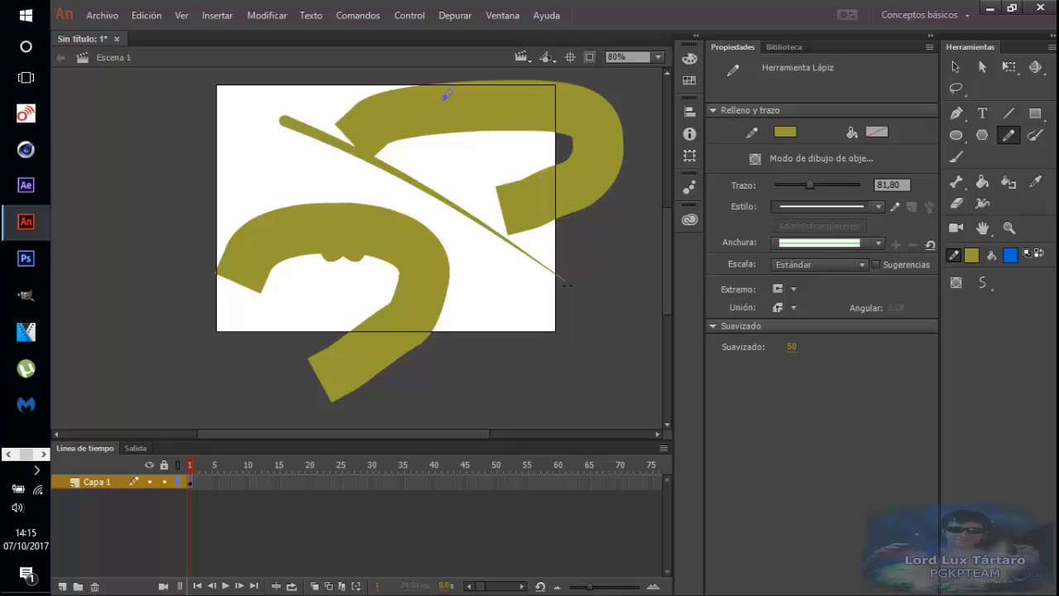
pyautogui.scroll(2, 614, 167)
pyautogui.scroll(-2, 631, 213)
pyautogui.scroll(-1, 635, 214)
pyautogui.scroll(1, 610, 210)
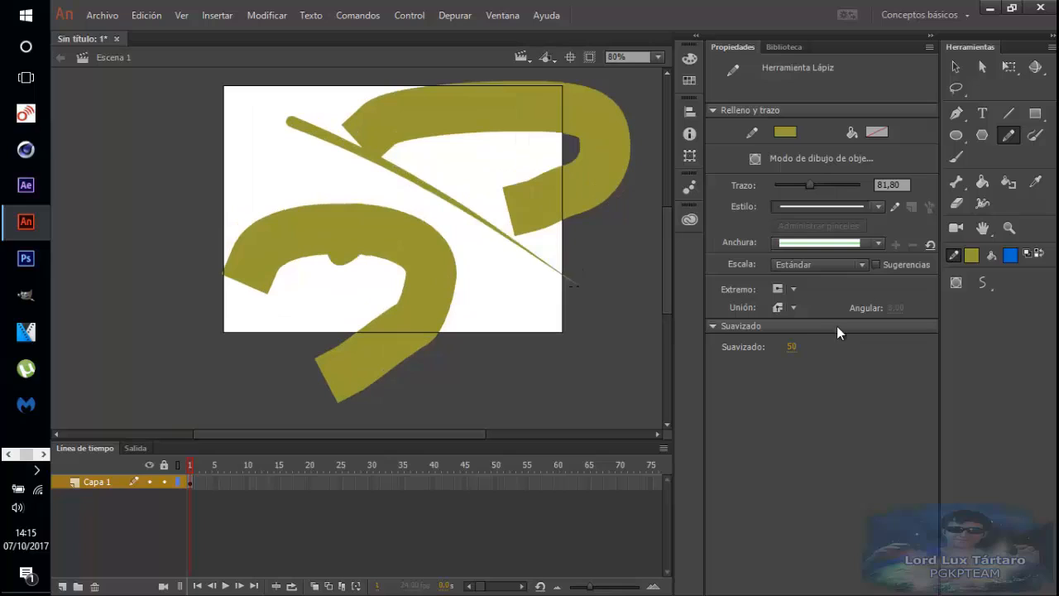
pyautogui.click(782, 312)
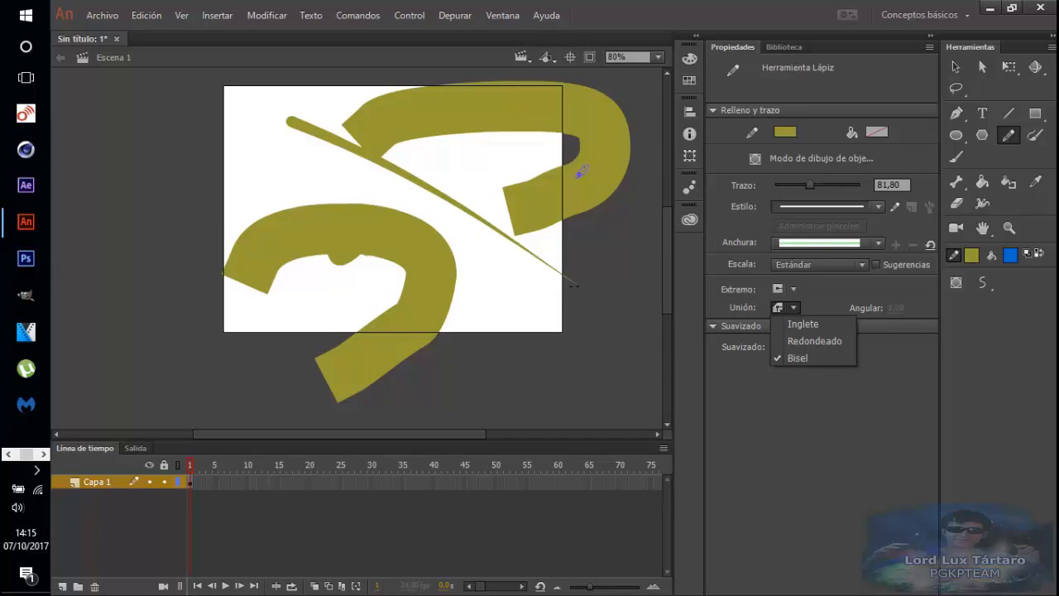
pyautogui.click(780, 305)
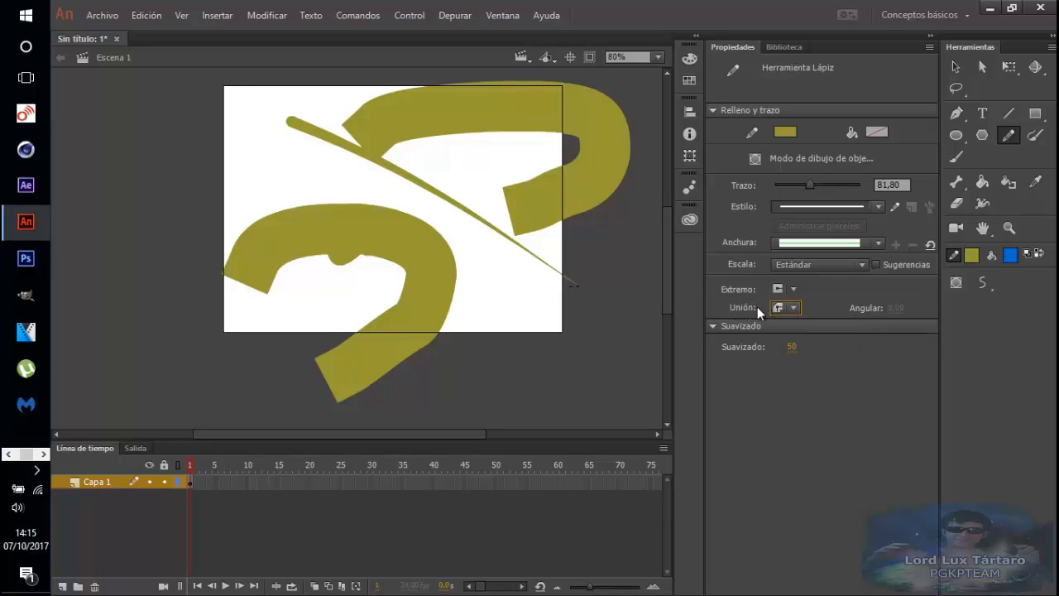
pyautogui.click(785, 306)
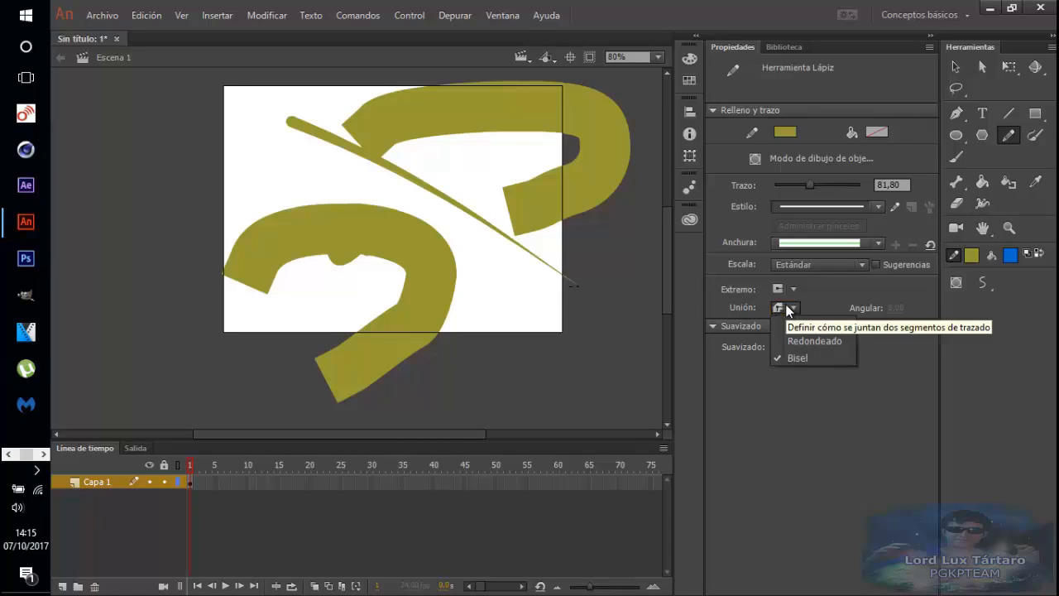
pyautogui.click(785, 306)
pyautogui.click(785, 306)
pyautogui.click(785, 306)
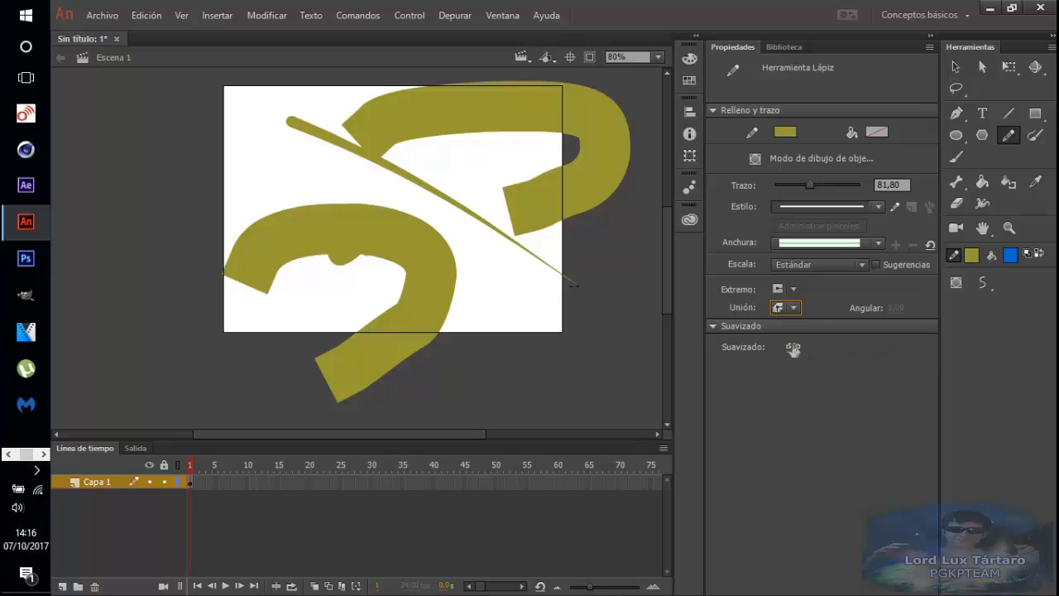
# - Undo the two thick curved strokes and the last width edits of the original tapered stroke
pyautogui.hotkey('ctrl', 'z')
pyautogui.hotkey('ctrl', 'z')
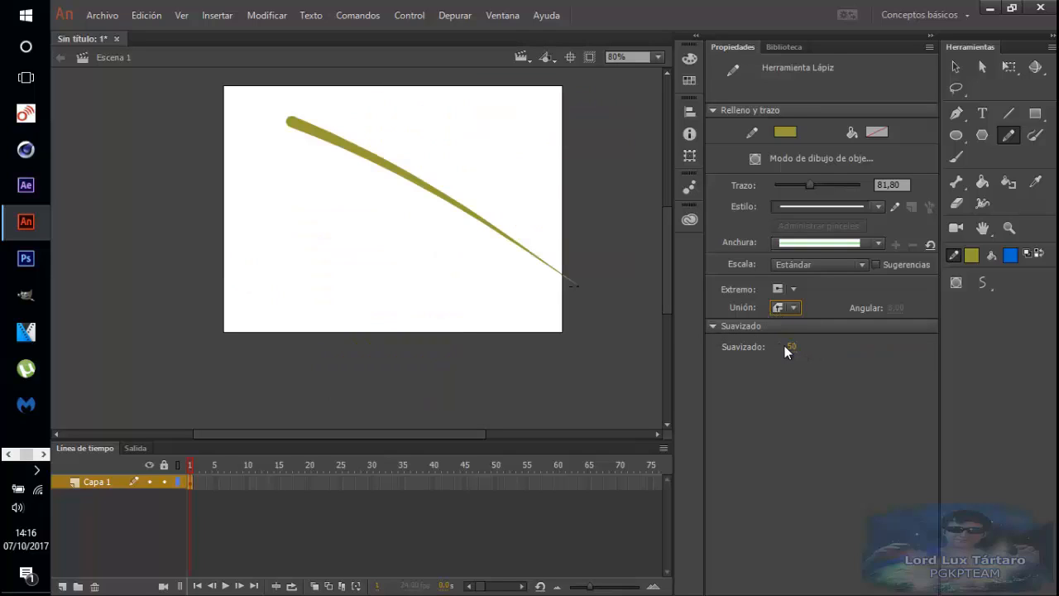
pyautogui.hotkey('ctrl', 'a')
pyautogui.hotkey('ctrl', 'z')
pyautogui.hotkey('ctrl', 'z')
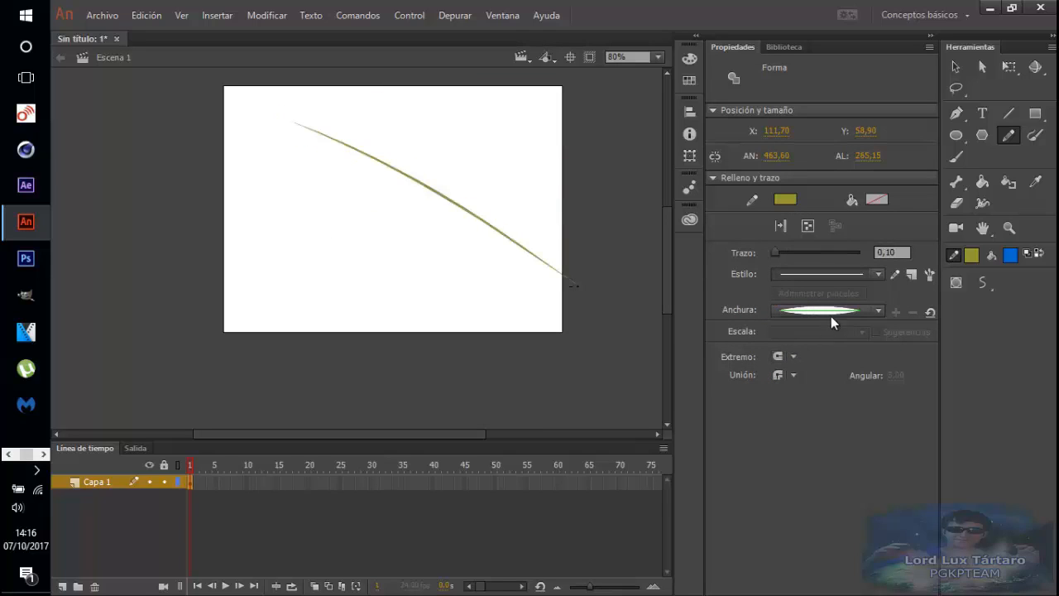
# - Select everything left on the stage with the Selection tool and delete it
pyautogui.click(954, 68)
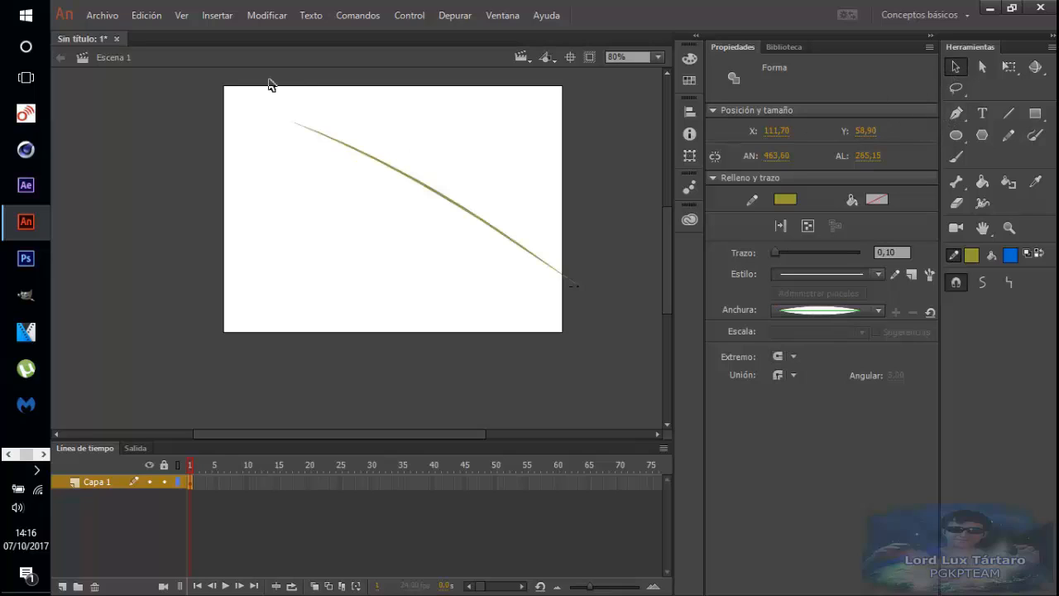
pyautogui.moveTo(263, 78); pyautogui.dragTo(650, 364)
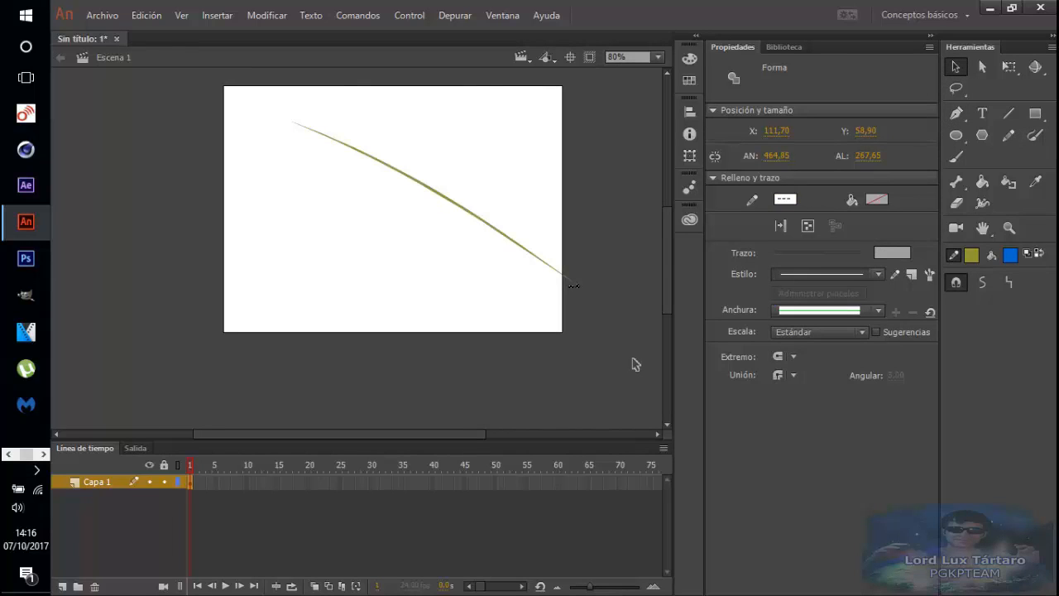
pyautogui.press('Delete')
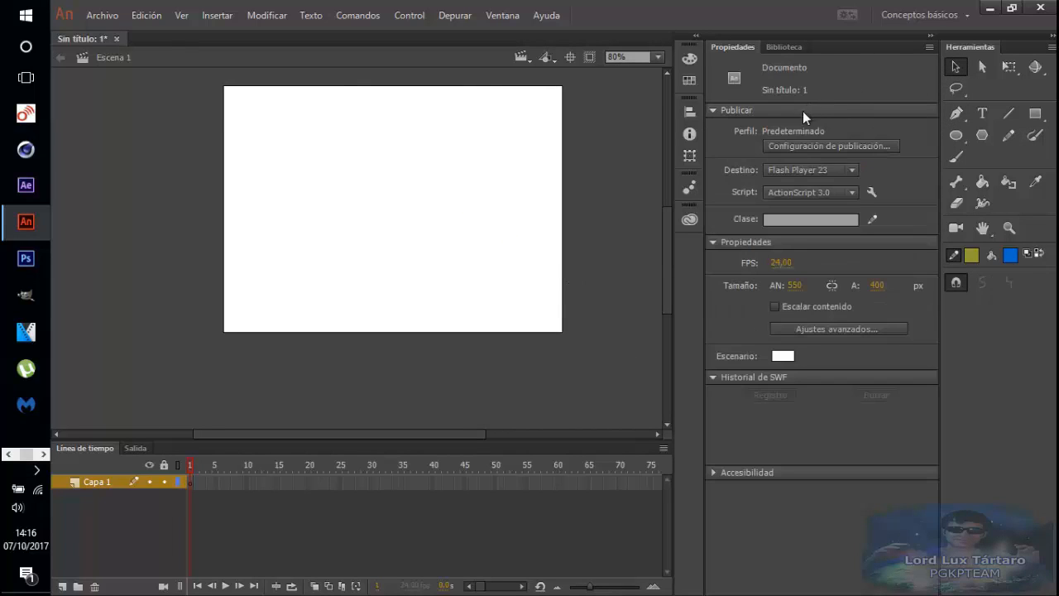
# - Activate the Pencil tool and reduce its stroke thickness to 27,25
pyautogui.click(1007, 135)
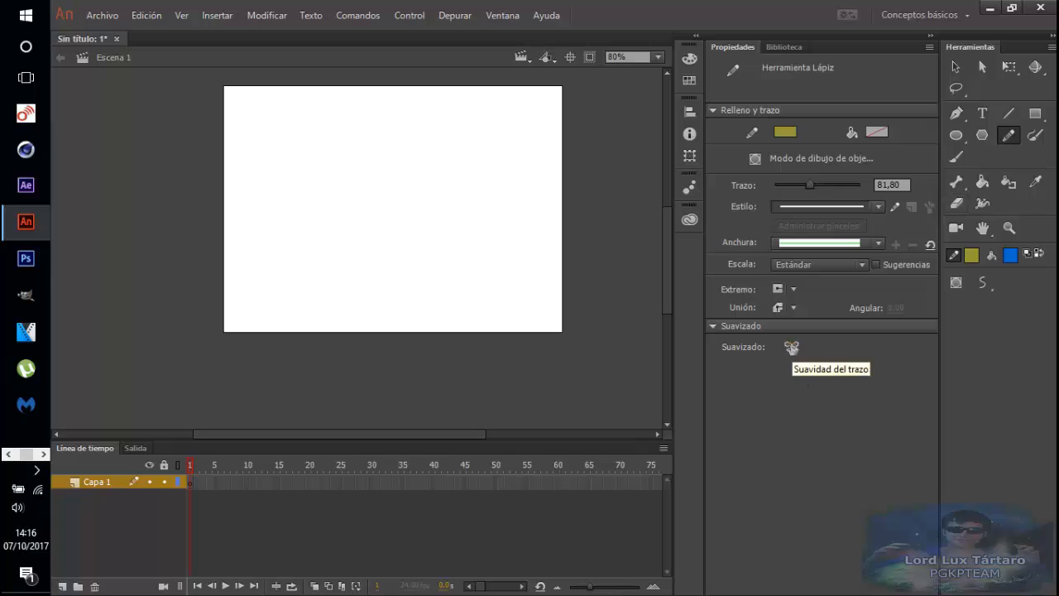
pyautogui.moveTo(808, 185); pyautogui.dragTo(786, 185)
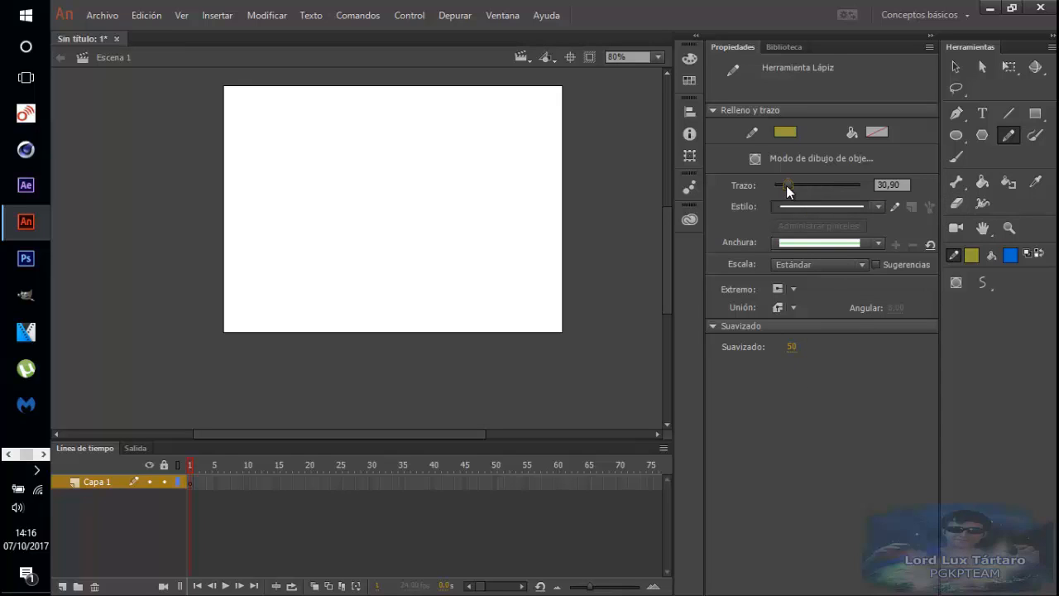
pyautogui.scroll(5, 428, 217)
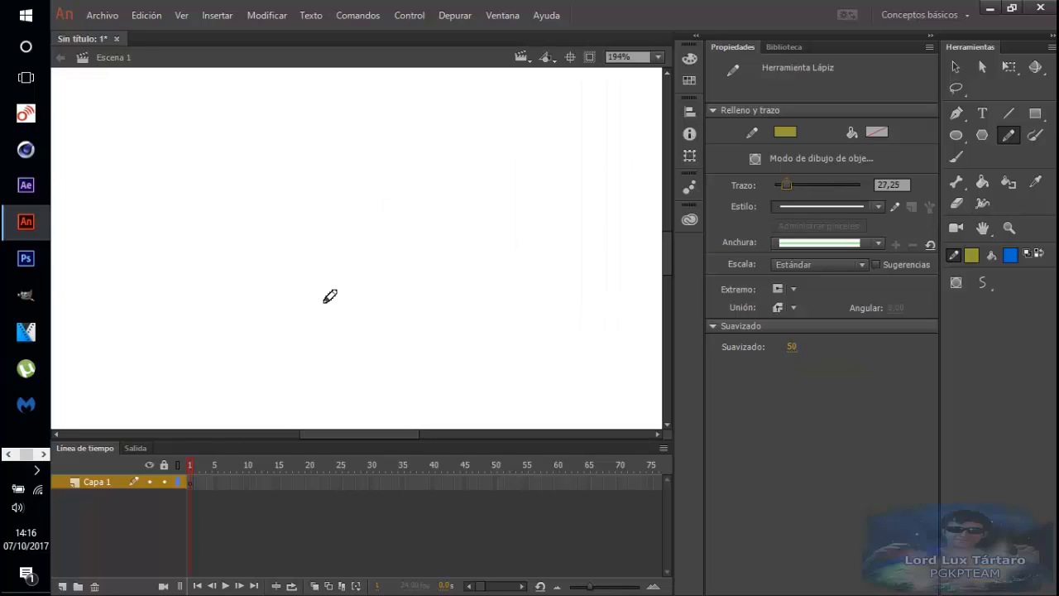
pyautogui.scroll(-4, 322, 298)
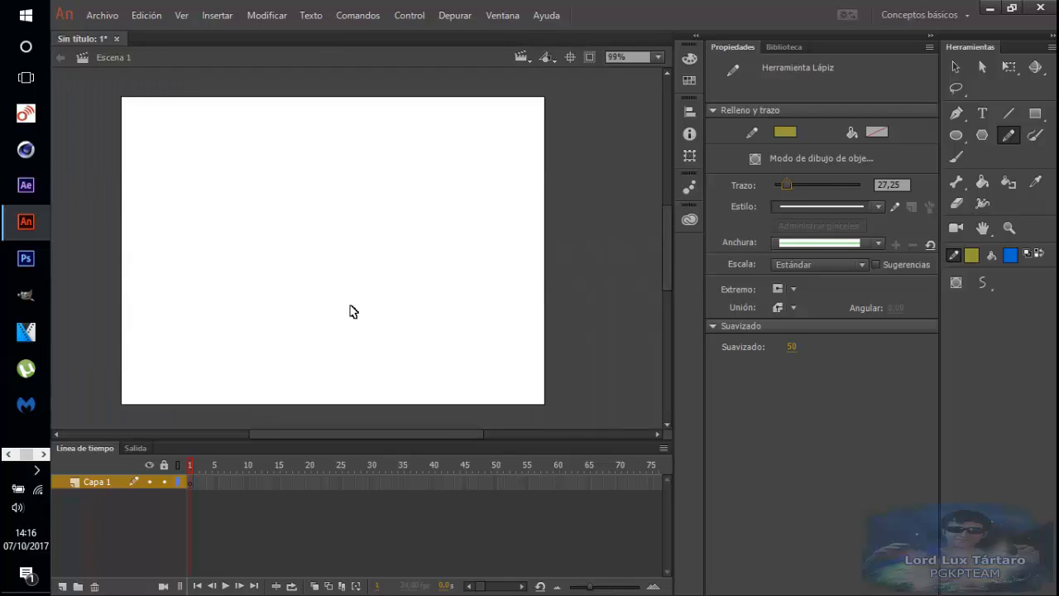
pyautogui.scroll(4, 350, 312)
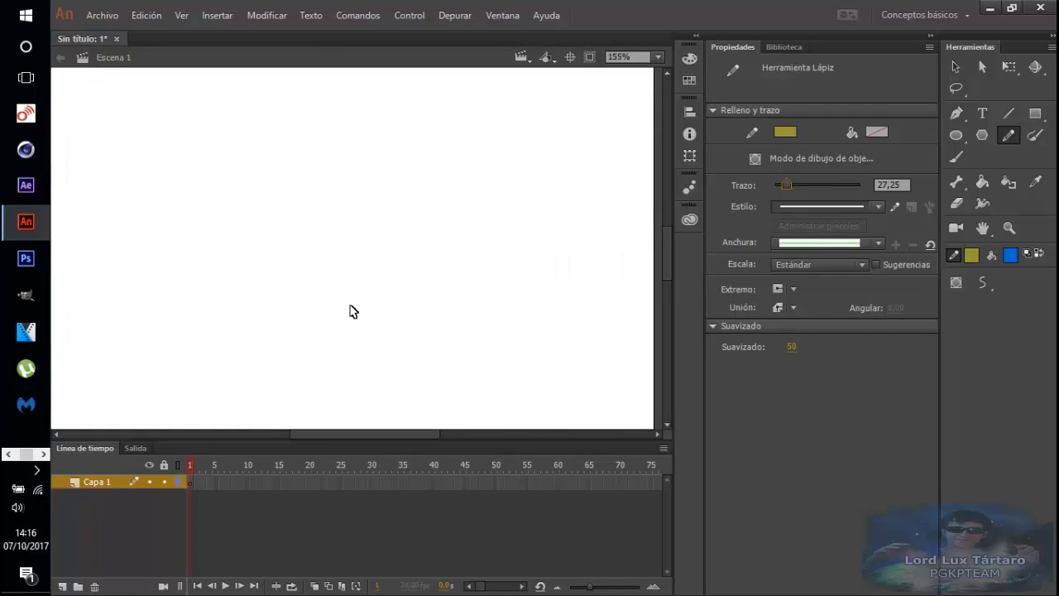
pyautogui.scroll(-4, 350, 311)
pyautogui.scroll(4, 350, 311)
pyautogui.scroll(-5, 350, 311)
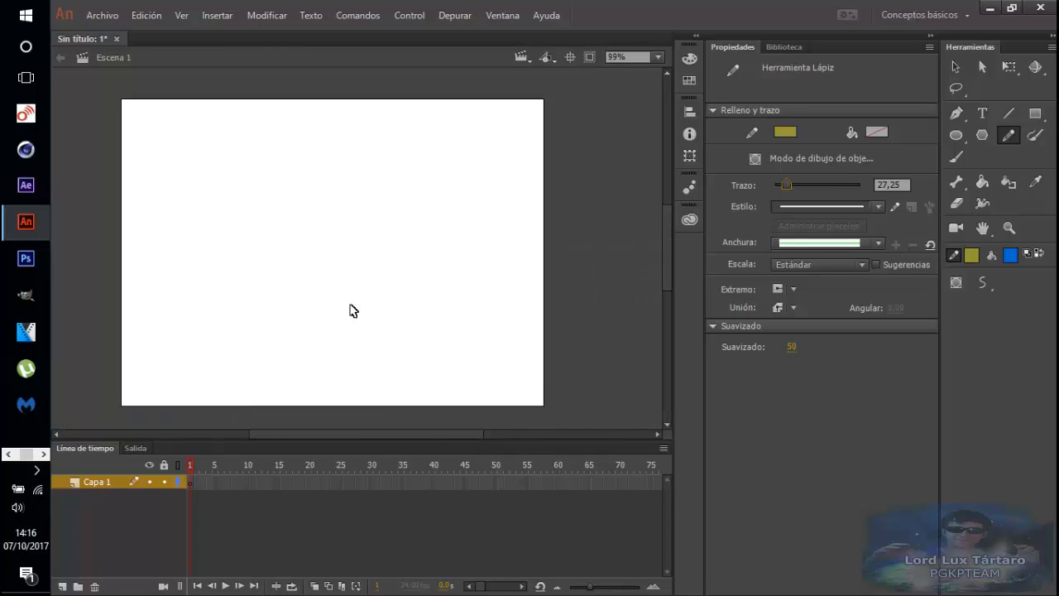
# - Draw a thick zigzag Pencil stroke across the stage with smoothing at 50
pyautogui.scroll(3, 350, 311)
pyautogui.scroll(1, 350, 311)
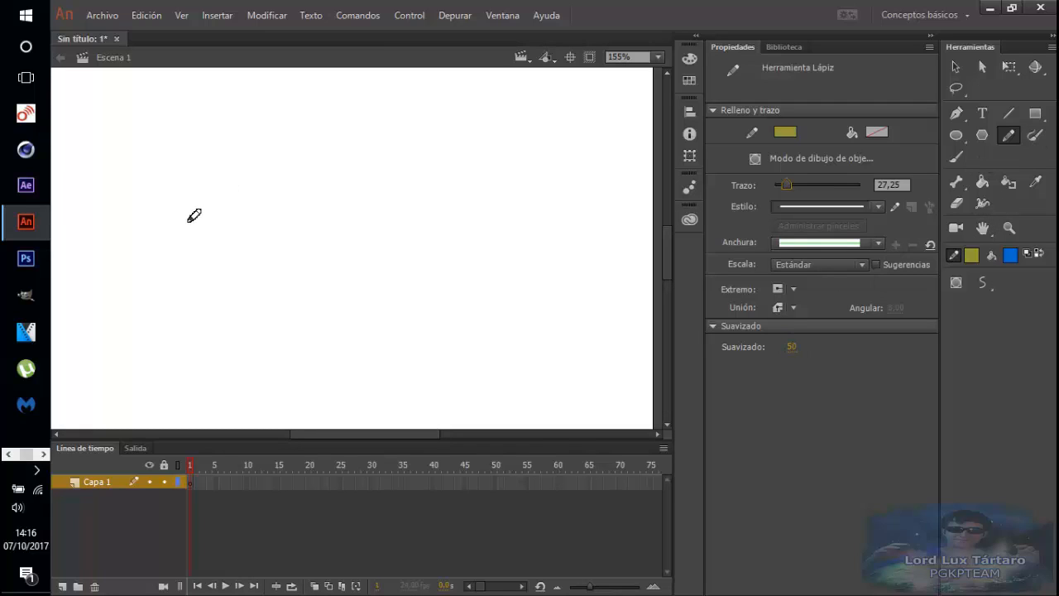
pyautogui.moveTo(171, 211)
pyautogui.mouseDown()
pyautogui.moveTo(286, 175)
pyautogui.moveTo(283, 258)
pyautogui.moveTo(328, 316)
pyautogui.moveTo(496, 321)
pyautogui.moveTo(495, 428)
pyautogui.moveTo(639, 405)
pyautogui.mouseUp()
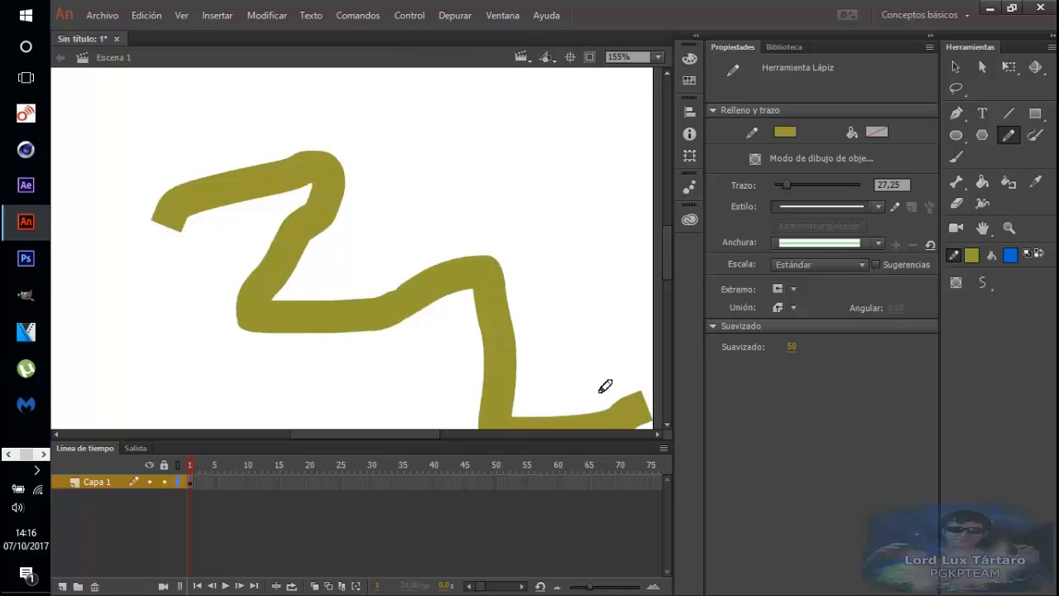
# - Set the Pencil's smoothing to 1 and draw a second thick stepped stroke to the right of the first
pyautogui.click(790, 349)
pyautogui.write('1')
pyautogui.press('Return')
pyautogui.moveTo(364, 142)
pyautogui.mouseDown()
pyautogui.moveTo(505, 162)
pyautogui.moveTo(534, 186)
pyautogui.moveTo(601, 335)
pyautogui.mouseUp()
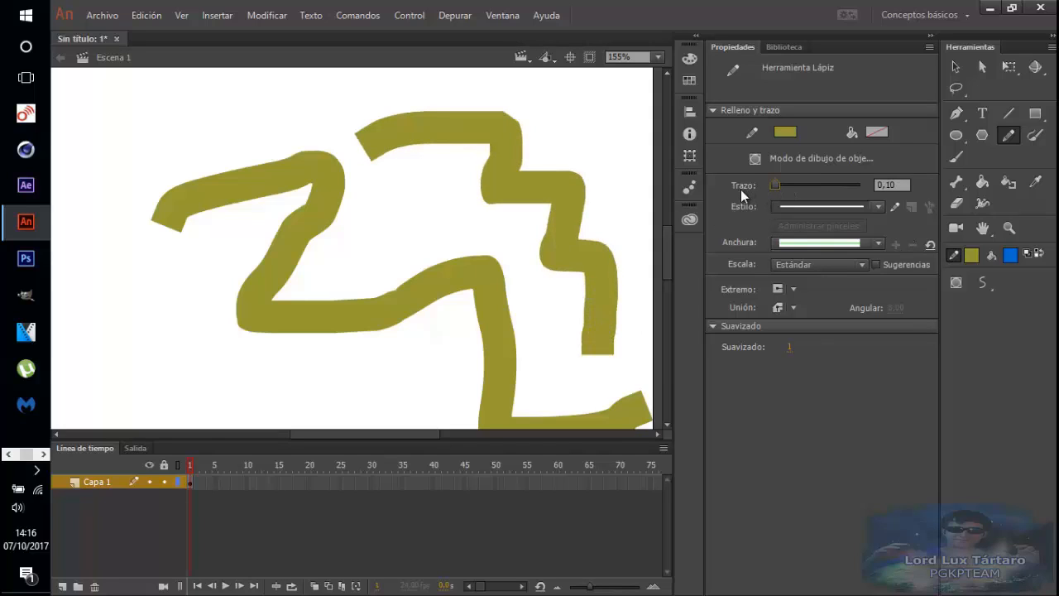
# - Clear everything from the stage and draw a thin zigzag line with a stroke thickness of 0,10
pyautogui.hotkey('ctrl', 'a')
pyautogui.press('Delete')
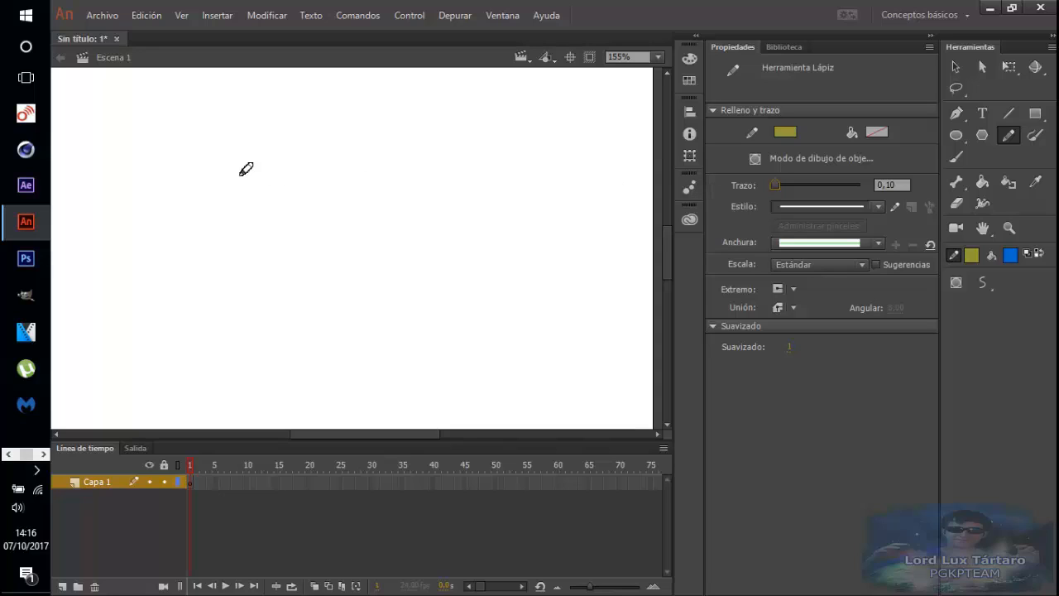
pyautogui.moveTo(220, 171)
pyautogui.mouseDown()
pyautogui.moveTo(276, 293)
pyautogui.moveTo(429, 305)
pyautogui.moveTo(530, 371)
pyautogui.moveTo(574, 370)
pyautogui.mouseUp()
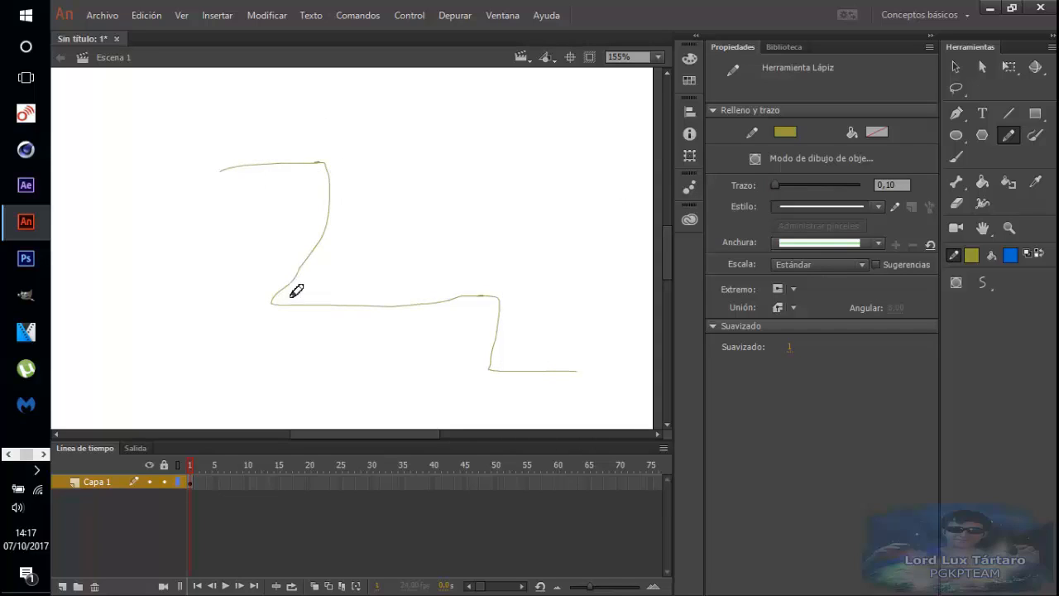
# - Set the Pencil's smoothing to 60 and draw a thin stepped line above the first one
pyautogui.click(789, 346)
pyautogui.write('60')
pyautogui.press('Return')
pyautogui.moveTo(289, 107)
pyautogui.mouseDown()
pyautogui.moveTo(560, 182)
pyautogui.moveTo(565, 318)
pyautogui.moveTo(595, 354)
pyautogui.mouseUp()
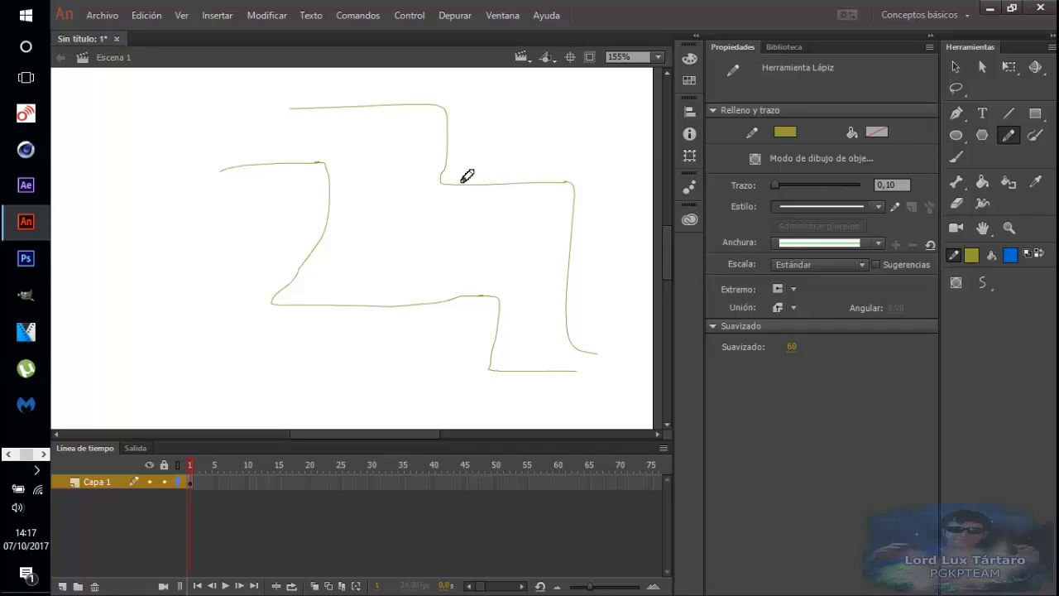
# - Set the Pencil's smoothing to 100 and draw a stepped line at the stage's upper right and a looping line on its left side
pyautogui.click(792, 346)
pyautogui.moveTo(361, 86)
pyautogui.mouseDown()
pyautogui.moveTo(515, 84)
pyautogui.moveTo(517, 123)
pyautogui.moveTo(596, 131)
pyautogui.moveTo(620, 355)
pyautogui.mouseUp()
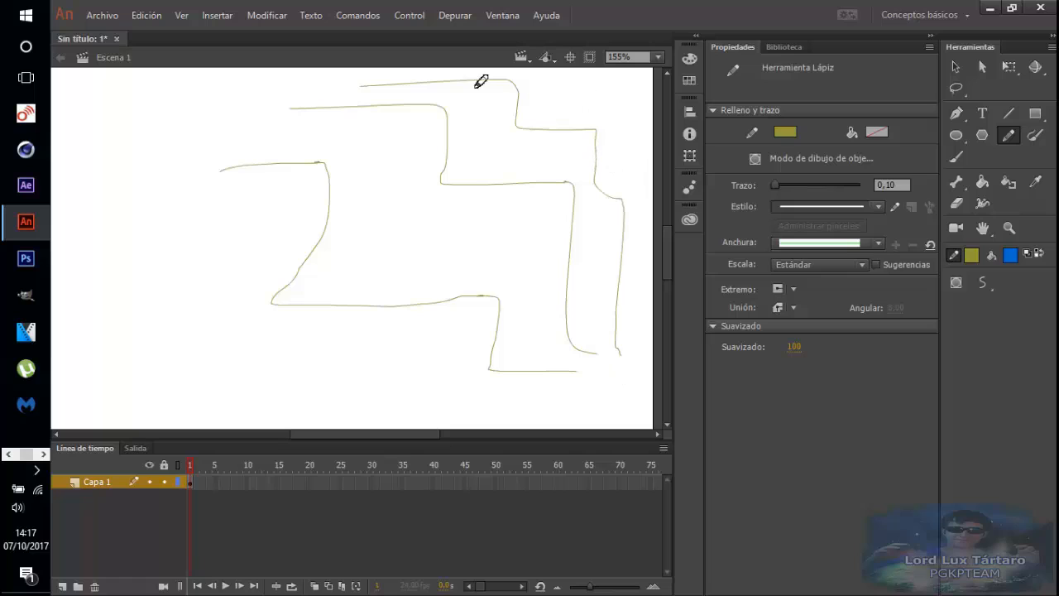
pyautogui.moveTo(95, 137)
pyautogui.mouseDown()
pyautogui.moveTo(121, 141)
pyautogui.moveTo(131, 291)
pyautogui.moveTo(220, 363)
pyautogui.moveTo(204, 371)
pyautogui.moveTo(246, 430)
pyautogui.moveTo(361, 407)
pyautogui.moveTo(401, 416)
pyautogui.mouseUp()
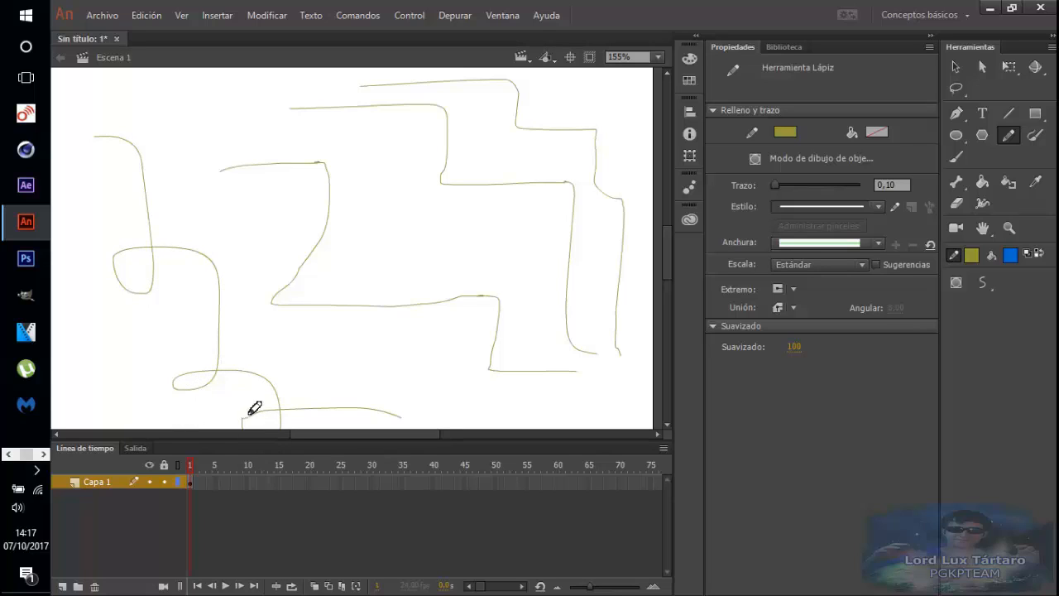
# - Lower the Pencil's smoothing and draw a looping line from the stage's upper-left area down to its lower middle
pyautogui.click(793, 345)
pyautogui.write('74')
pyautogui.moveTo(737, 364); pyautogui.dragTo(682, 365)
pyautogui.moveTo(175, 133)
pyautogui.mouseDown()
pyautogui.moveTo(221, 125)
pyautogui.moveTo(281, 331)
pyautogui.moveTo(367, 408)
pyautogui.moveTo(468, 428)
pyautogui.mouseUp()
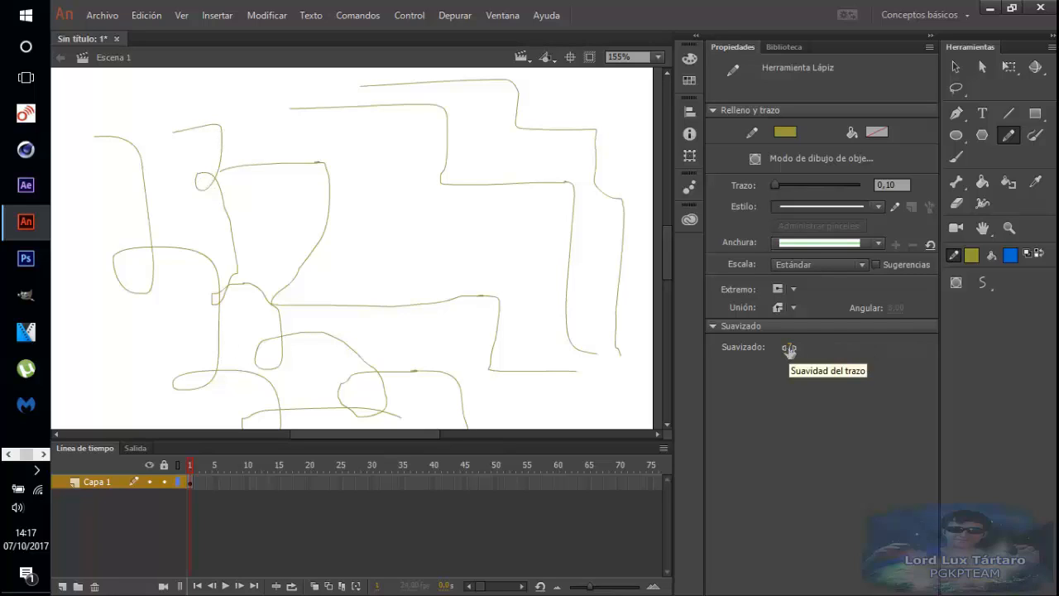
# - Raise the Pencil's smoothing to 100 and draw a looping line from the upper middle to the stage's lower right
pyautogui.moveTo(789, 349); pyautogui.dragTo(962, 353)
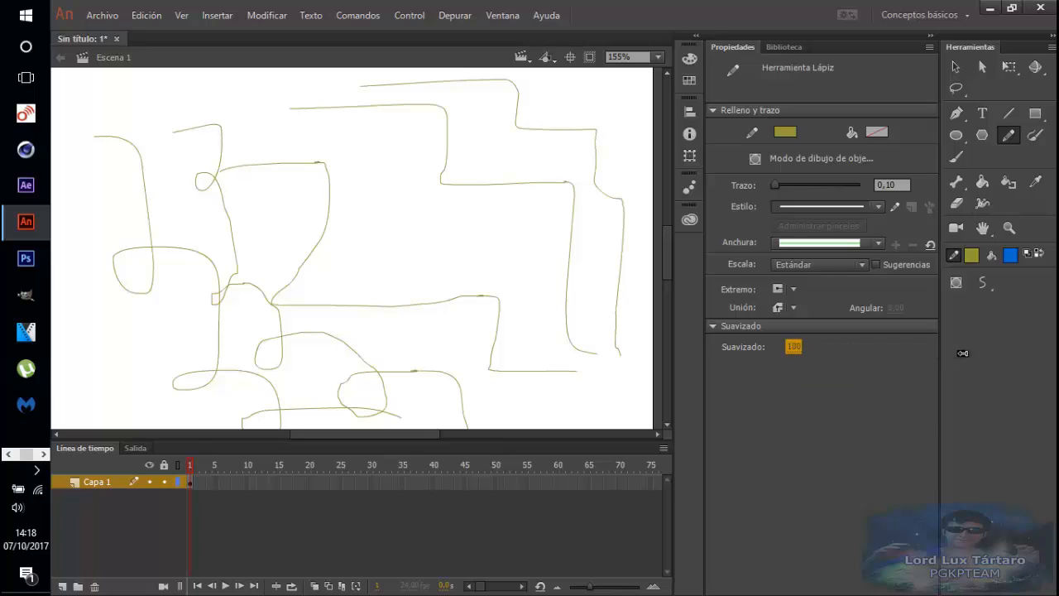
pyautogui.moveTo(248, 118)
pyautogui.mouseDown()
pyautogui.moveTo(426, 256)
pyautogui.moveTo(442, 233)
pyautogui.moveTo(429, 306)
pyautogui.moveTo(599, 319)
pyautogui.moveTo(495, 341)
pyautogui.moveTo(593, 417)
pyautogui.mouseUp()
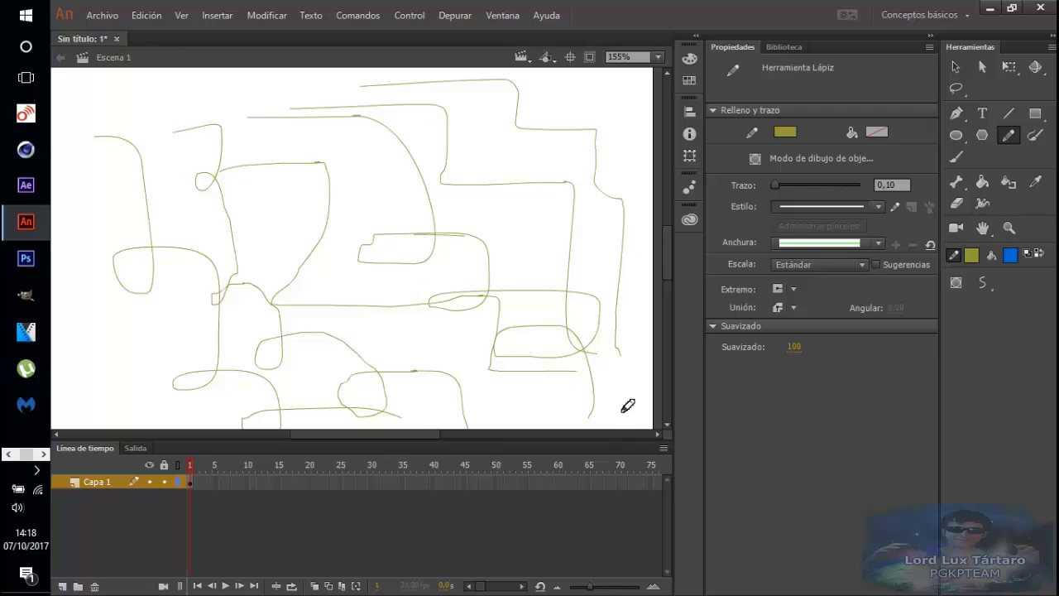
# - Vary the Pencil's smoothing value down and up to show its range
pyautogui.moveTo(794, 345); pyautogui.dragTo(763, 361)
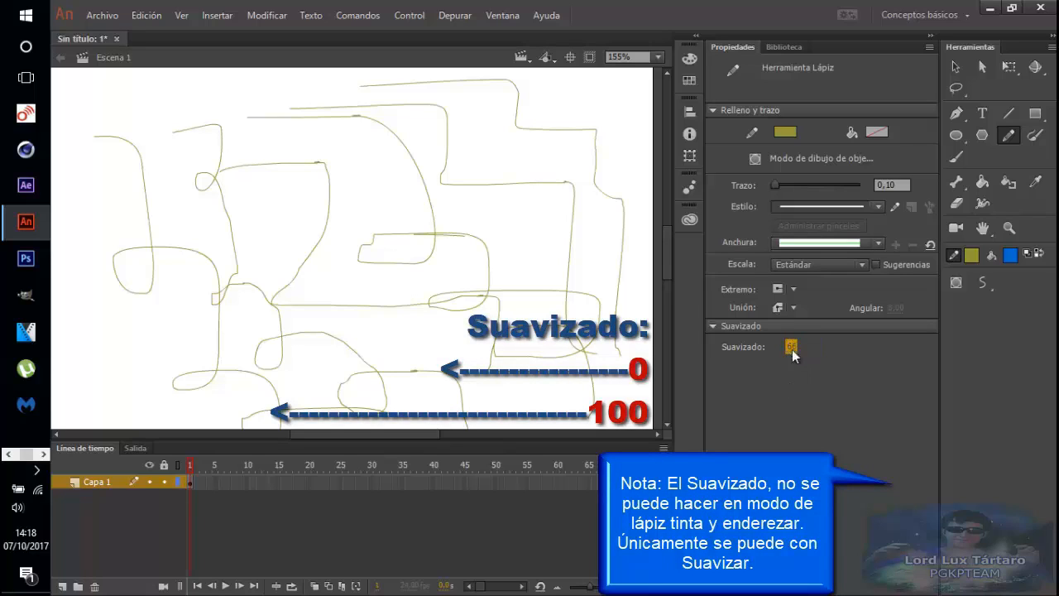
pyautogui.moveTo(792, 349); pyautogui.dragTo(708, 354)
pyautogui.moveTo(790, 349); pyautogui.dragTo(946, 357)
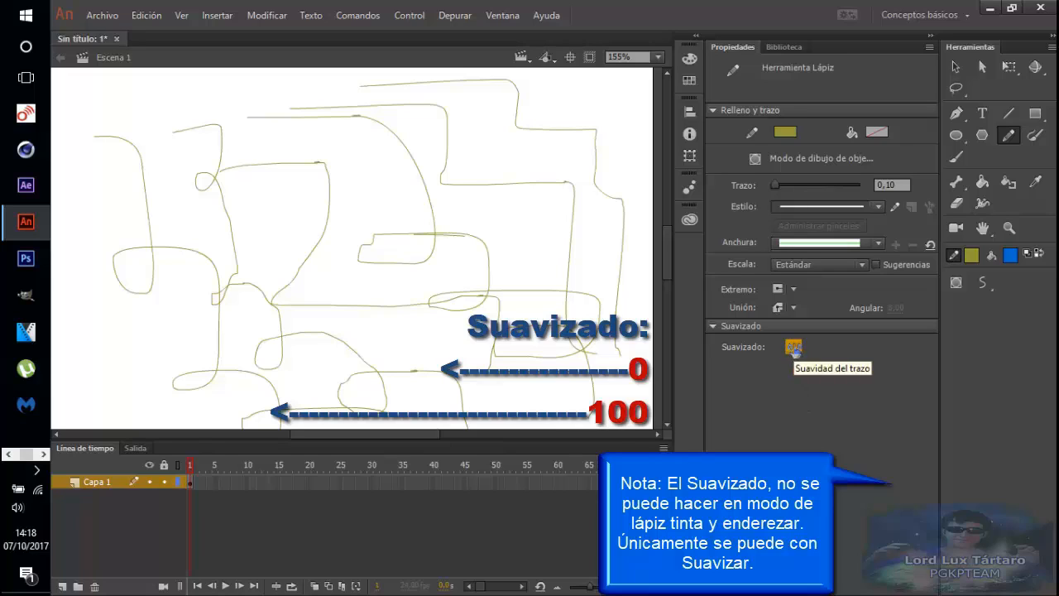
pyautogui.moveTo(796, 348); pyautogui.dragTo(799, 346)
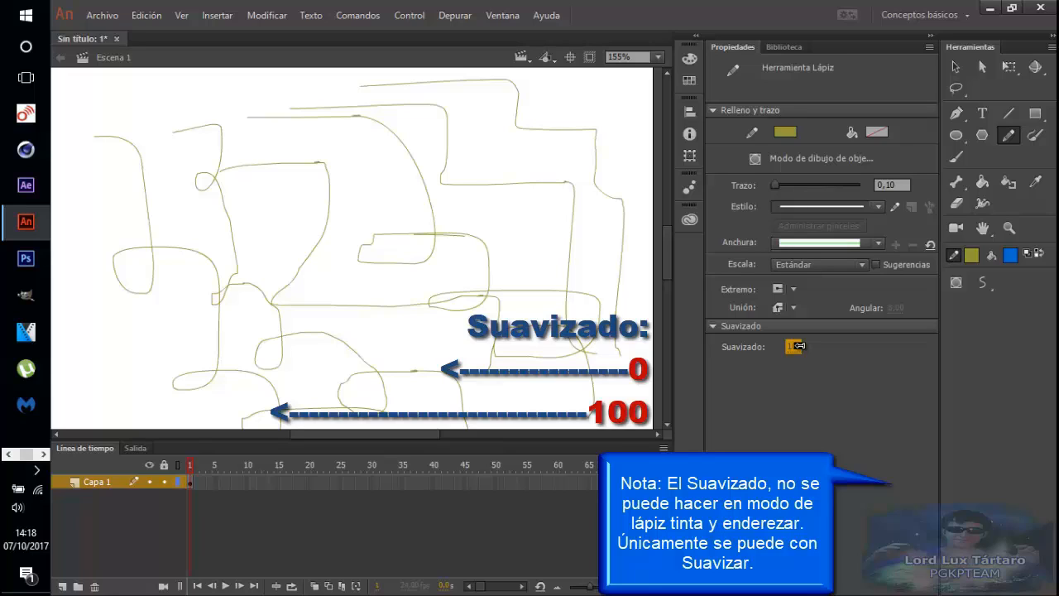
pyautogui.moveTo(799, 346)
pyautogui.mouseDown()
pyautogui.moveTo(619, 347)
pyautogui.moveTo(1048, 352)
pyautogui.moveTo(463, 352)
pyautogui.moveTo(1027, 360)
pyautogui.moveTo(801, 389)
pyautogui.moveTo(792, 352)
pyautogui.mouseUp()
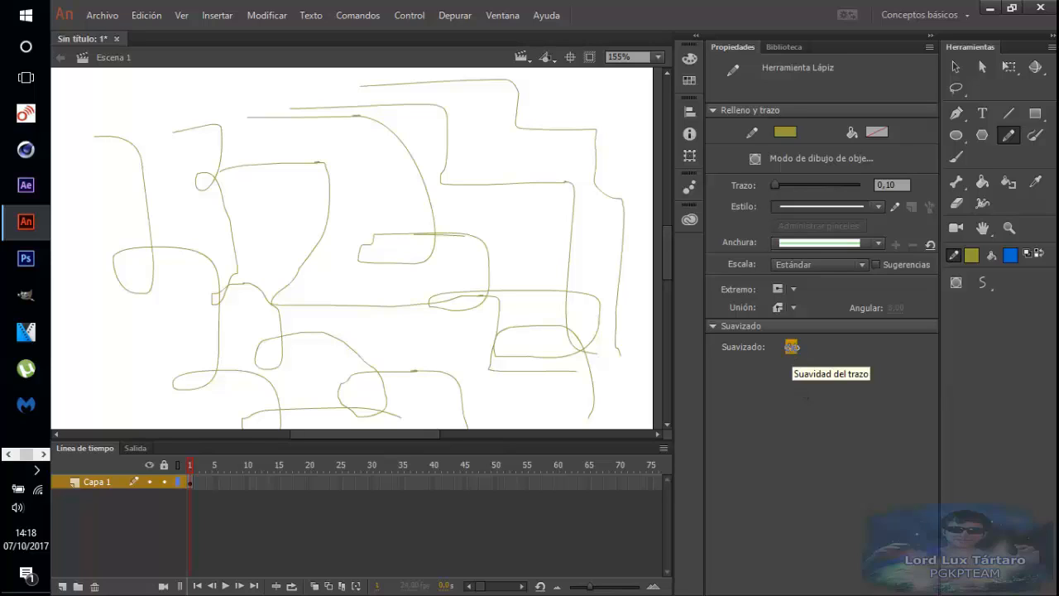
# - Set the Pencil's smoothing to 50
pyautogui.click(792, 349)
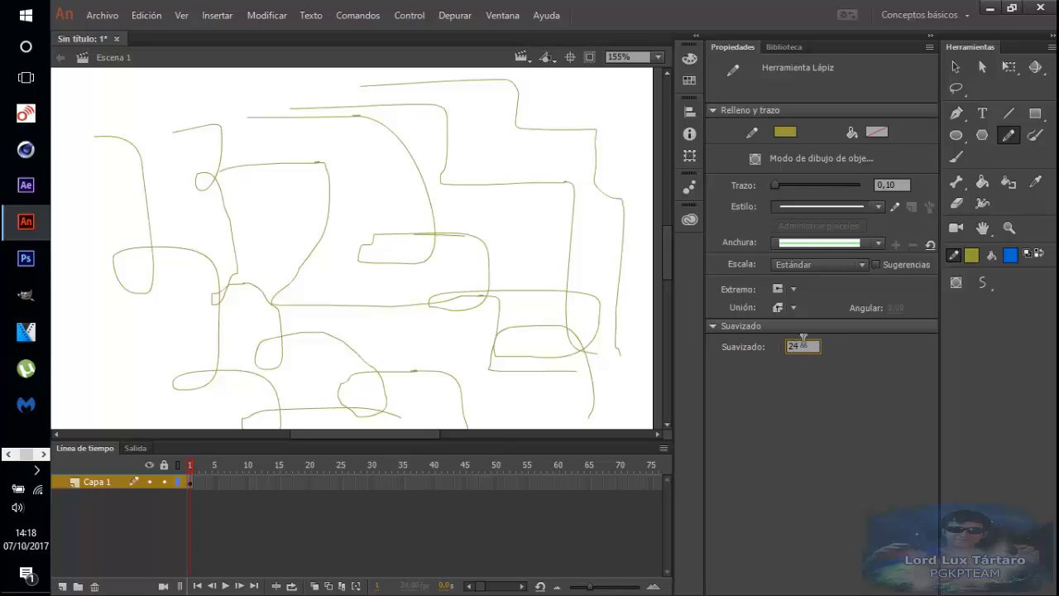
pyautogui.moveTo(792, 346); pyautogui.dragTo(828, 346)
pyautogui.write('50')
pyautogui.press('Return')
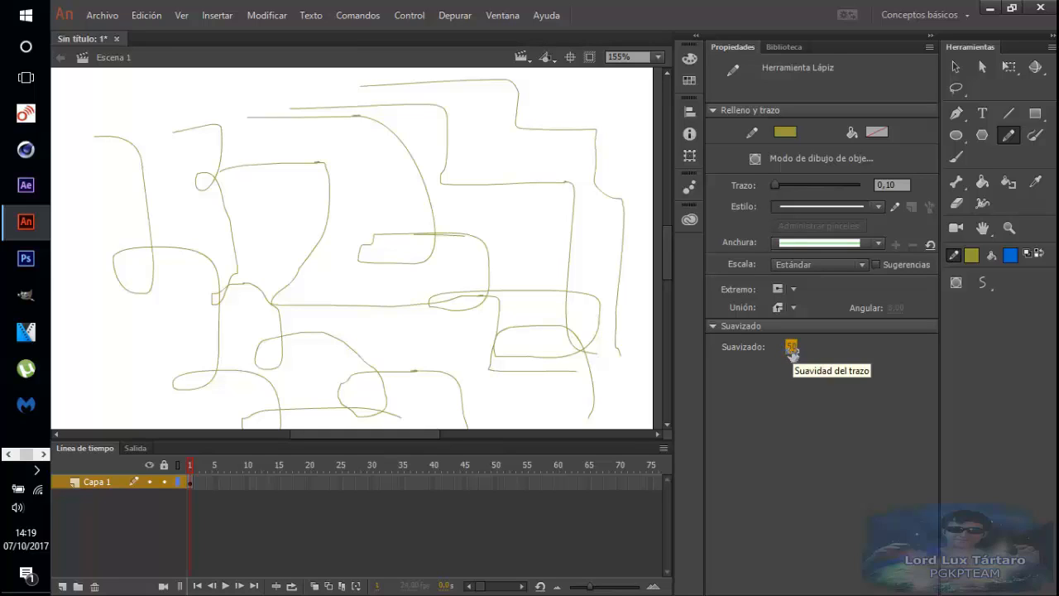
pyautogui.press('F2')
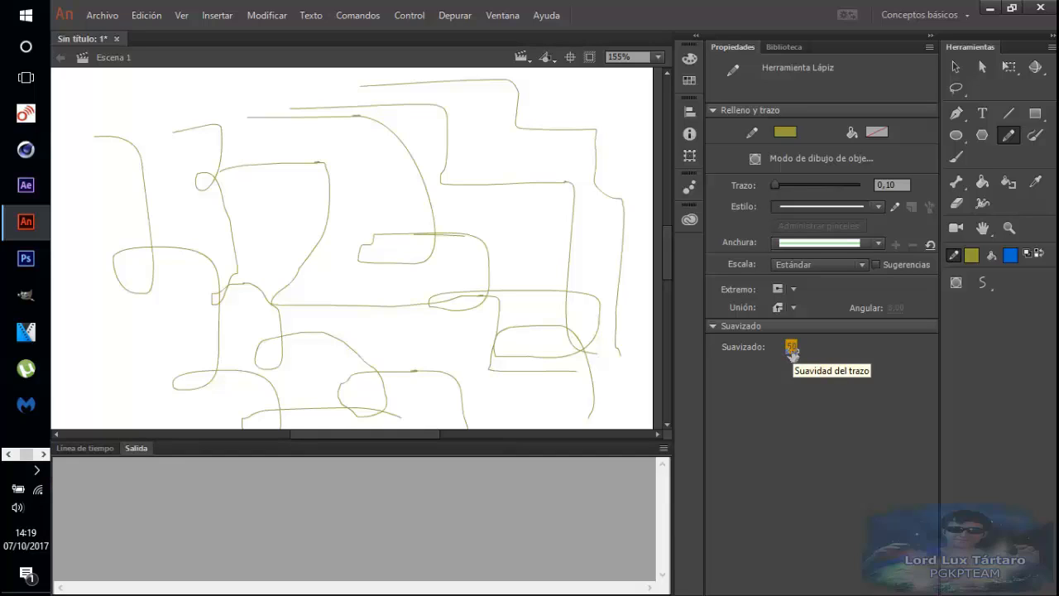
pyautogui.click(86, 448)
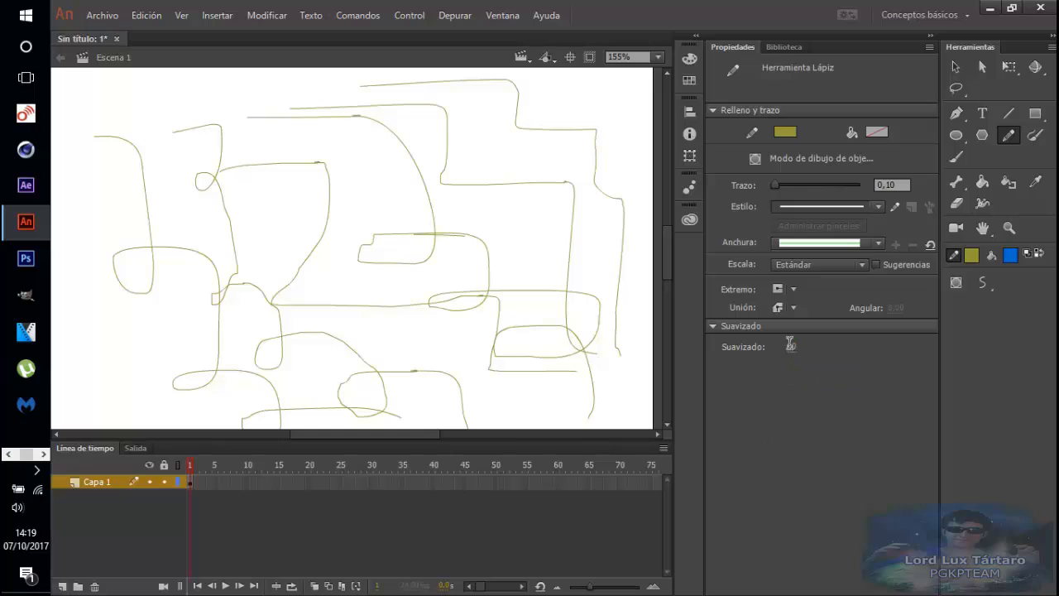
pyautogui.click(790, 349)
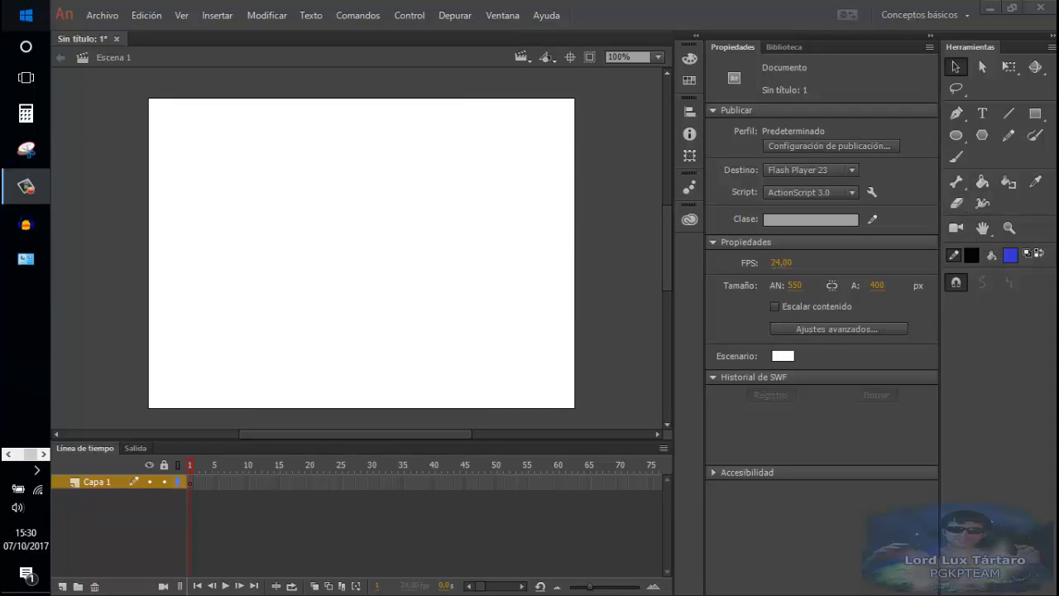
# - Activate the Pencil tool, choose pure blue as the stroke colour and draw a thick zigzag stroke across the empty stage
pyautogui.click(1007, 135)
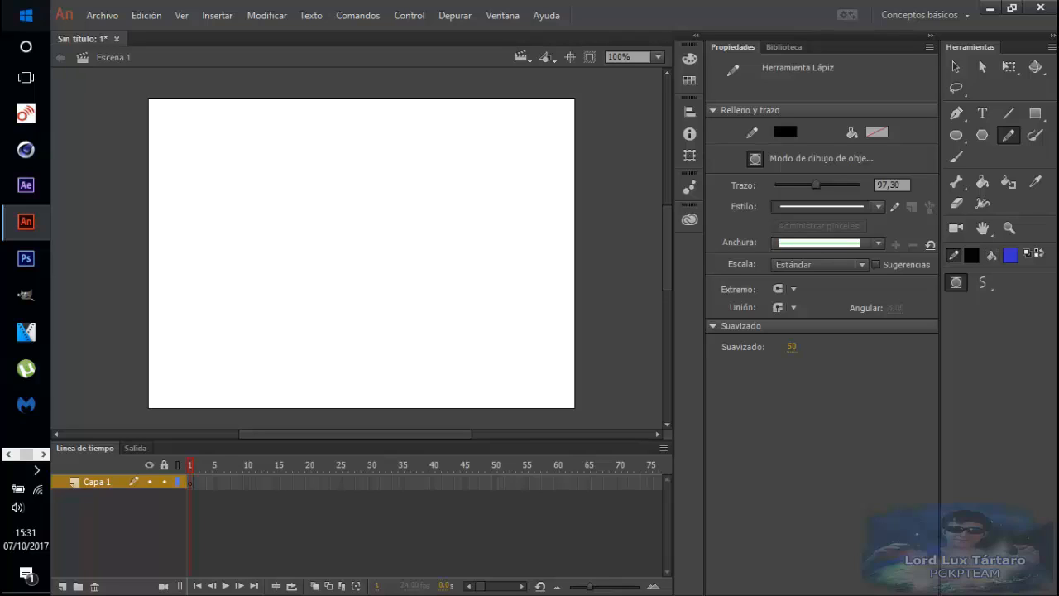
pyautogui.click(972, 255)
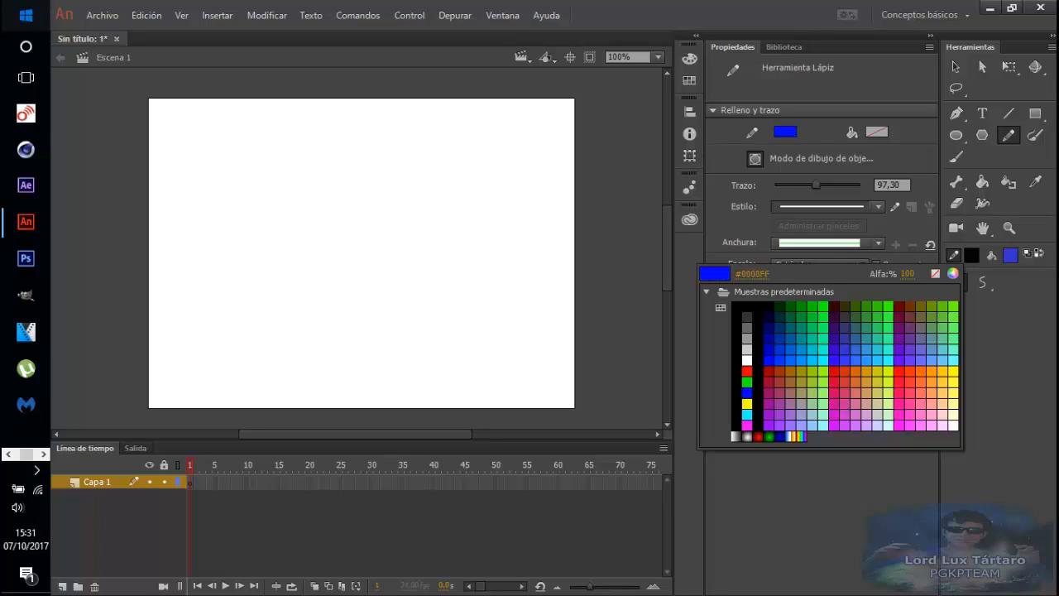
pyautogui.click(770, 360)
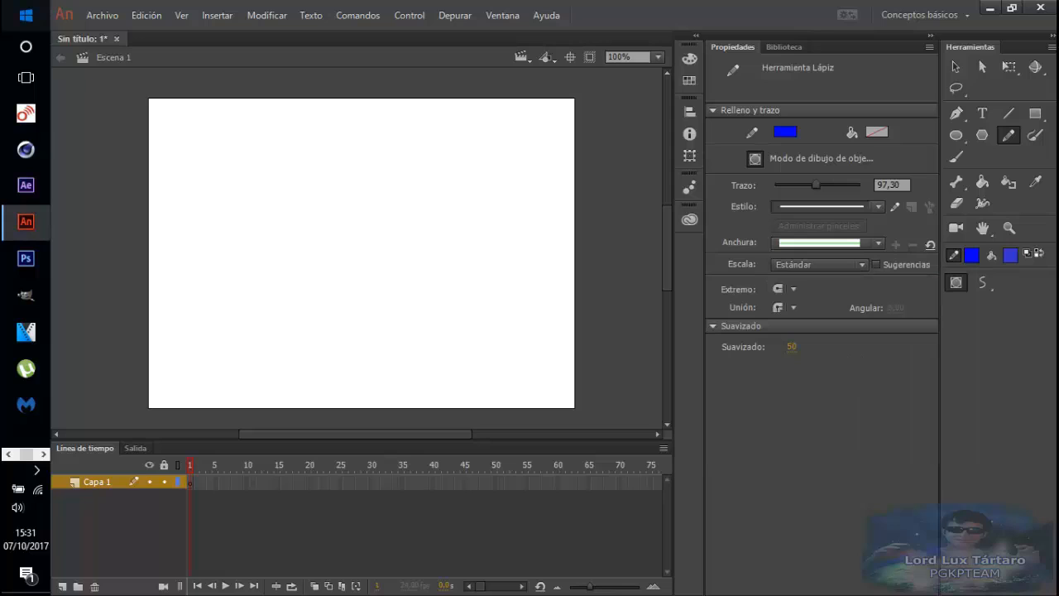
pyautogui.moveTo(192, 120)
pyautogui.mouseDown()
pyautogui.moveTo(202, 228)
pyautogui.moveTo(508, 344)
pyautogui.moveTo(525, 372)
pyautogui.mouseUp()
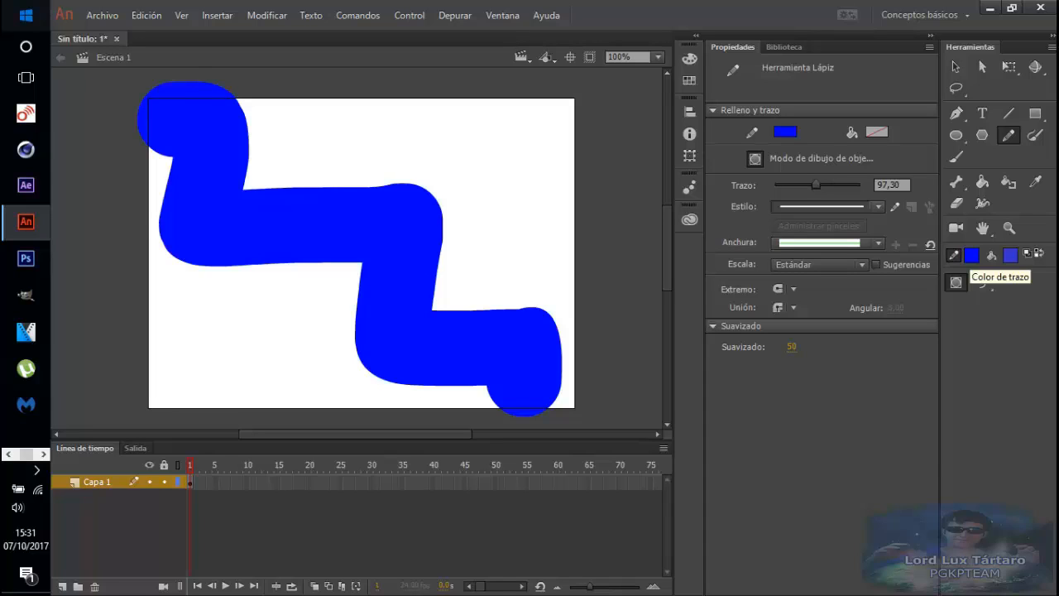
# - Mix a custom dark teal stroke colour with hue 160°, saturation 55 % and reduced brightness
pyautogui.click(971, 255)
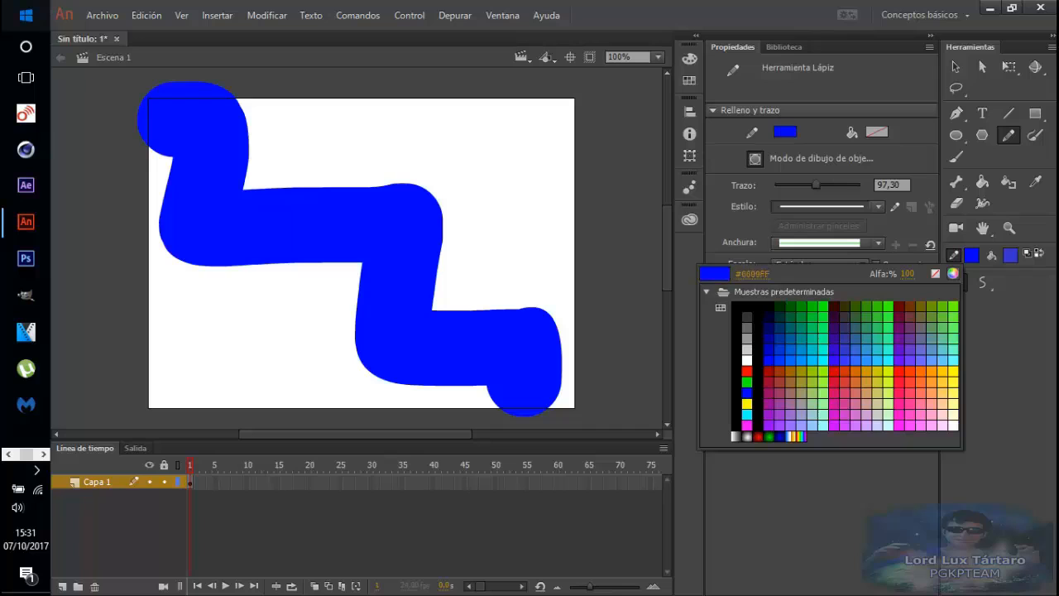
pyautogui.click(952, 273)
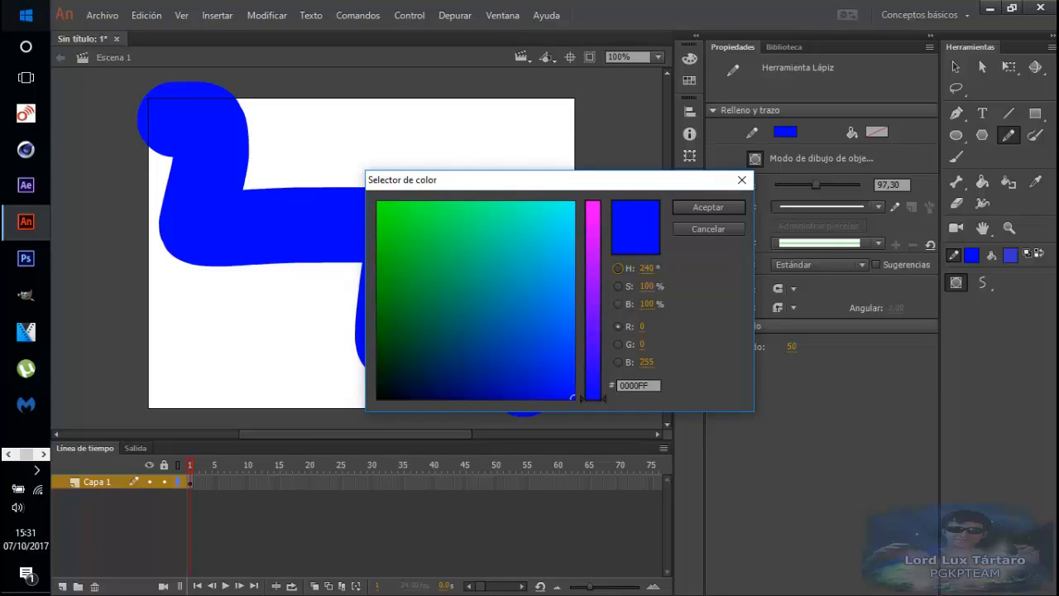
pyautogui.click(617, 268)
pyautogui.moveTo(592, 267); pyautogui.dragTo(593, 348)
pyautogui.click(617, 286)
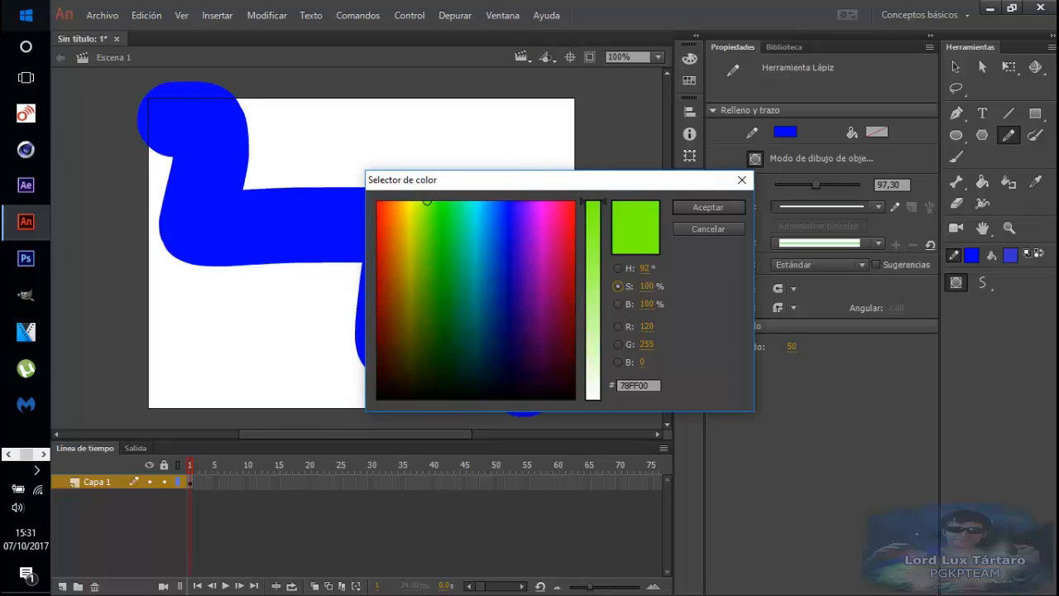
pyautogui.click(617, 303)
pyautogui.click(618, 268)
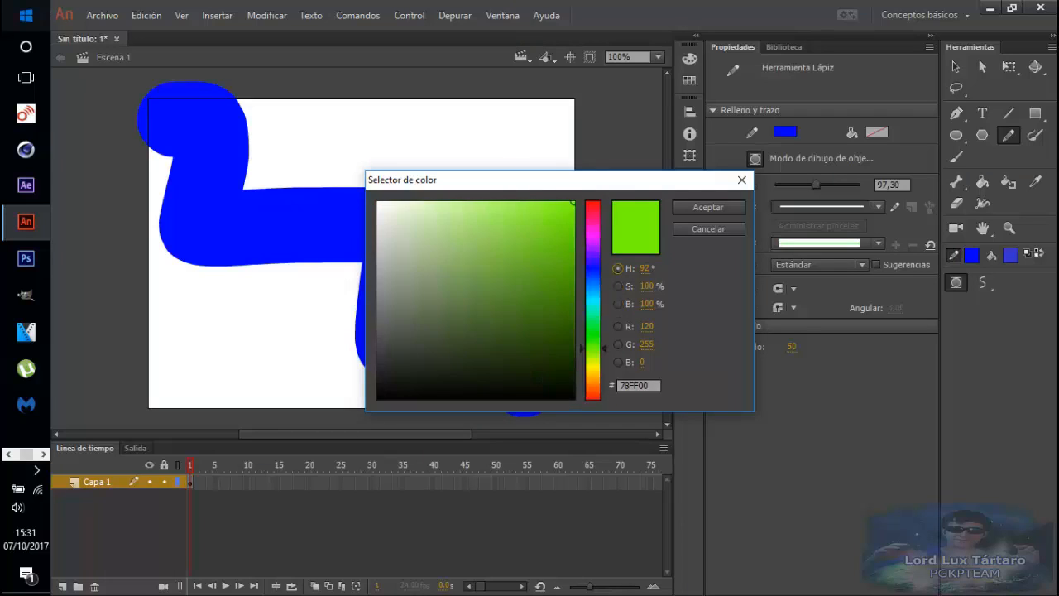
pyautogui.click(617, 304)
pyautogui.moveTo(462, 248)
pyautogui.mouseDown()
pyautogui.moveTo(454, 312)
pyautogui.moveTo(465, 312)
pyautogui.moveTo(464, 290)
pyautogui.mouseUp()
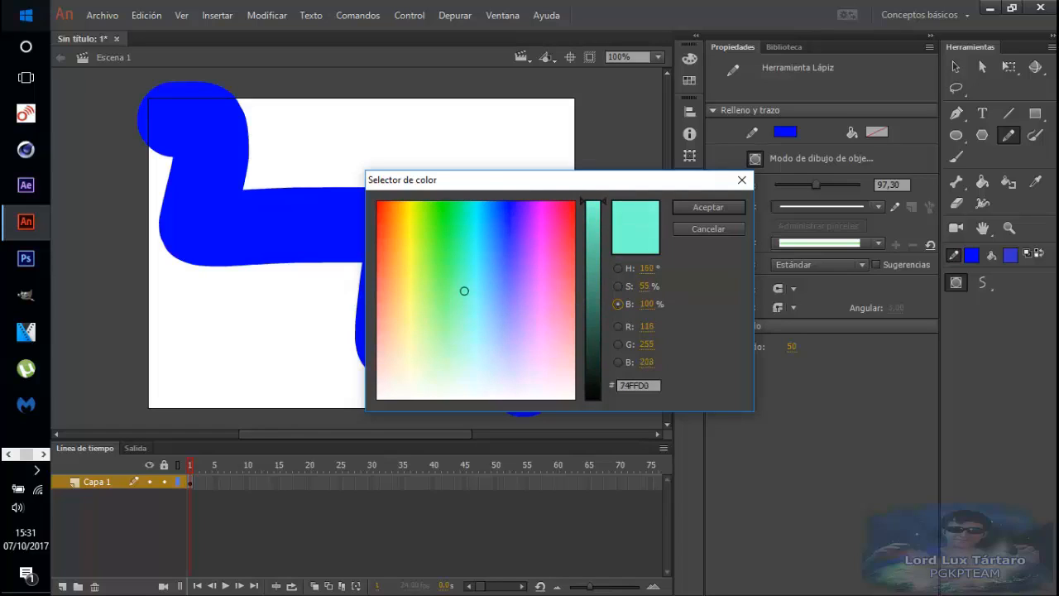
pyautogui.moveTo(592, 201); pyautogui.dragTo(592, 335)
pyautogui.press('Return')
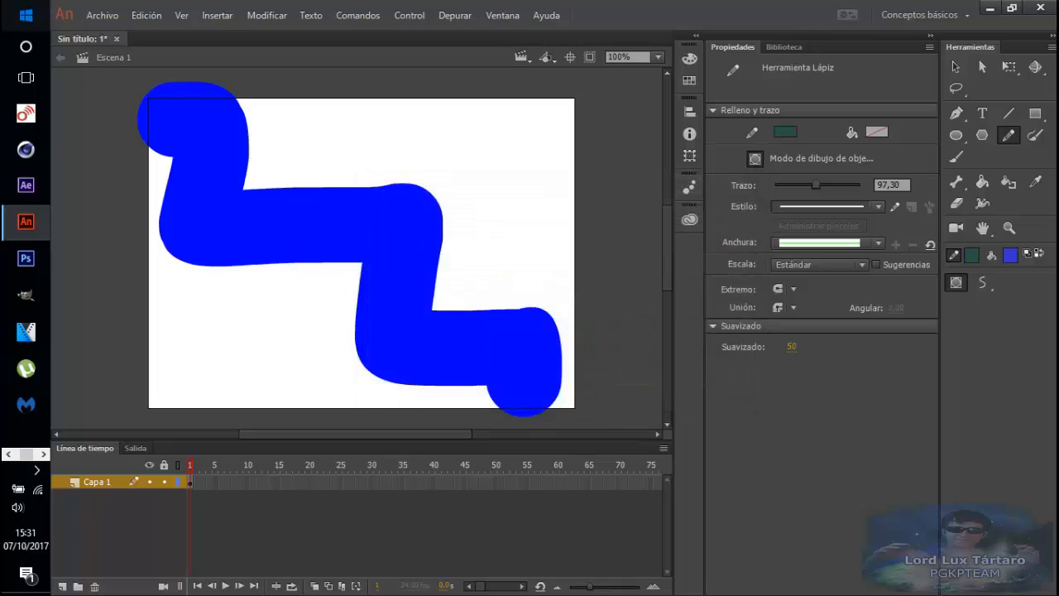
# - Draw a thick dark teal stroke over the blue one, reduce the thickness to 0,10 and draw a thin line across both
pyautogui.moveTo(308, 140)
pyautogui.mouseDown()
pyautogui.moveTo(431, 311)
pyautogui.moveTo(595, 343)
pyautogui.mouseUp()
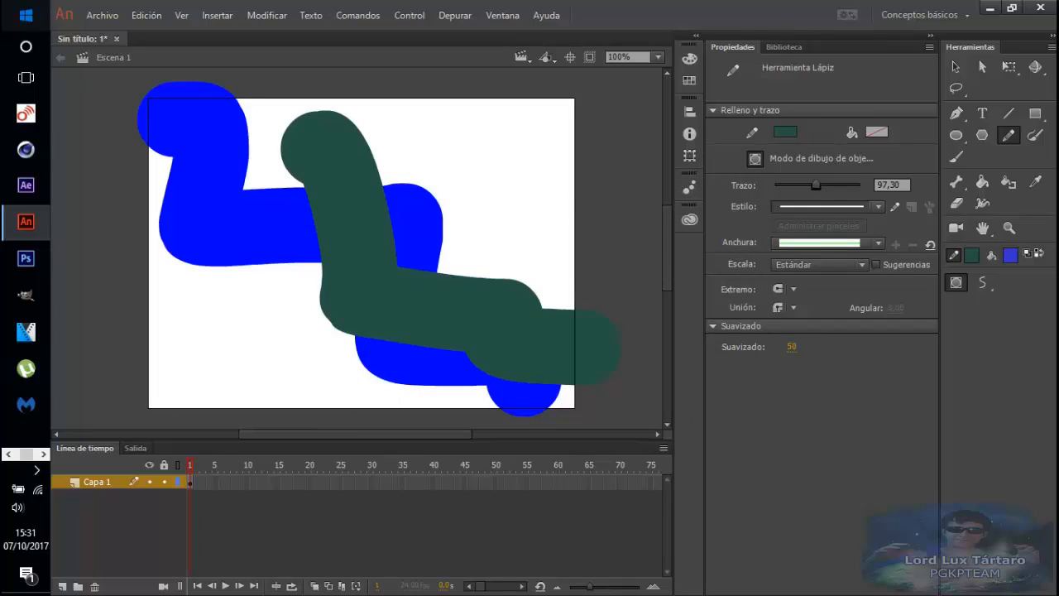
pyautogui.moveTo(816, 185); pyautogui.dragTo(775, 185)
pyautogui.moveTo(212, 189); pyautogui.dragTo(488, 246)
# - Apply the red radial gradient to the Pencil's stroke, set its thickness to 25,50 and draw a zigzag over the existing strokes
pyautogui.click(785, 132)
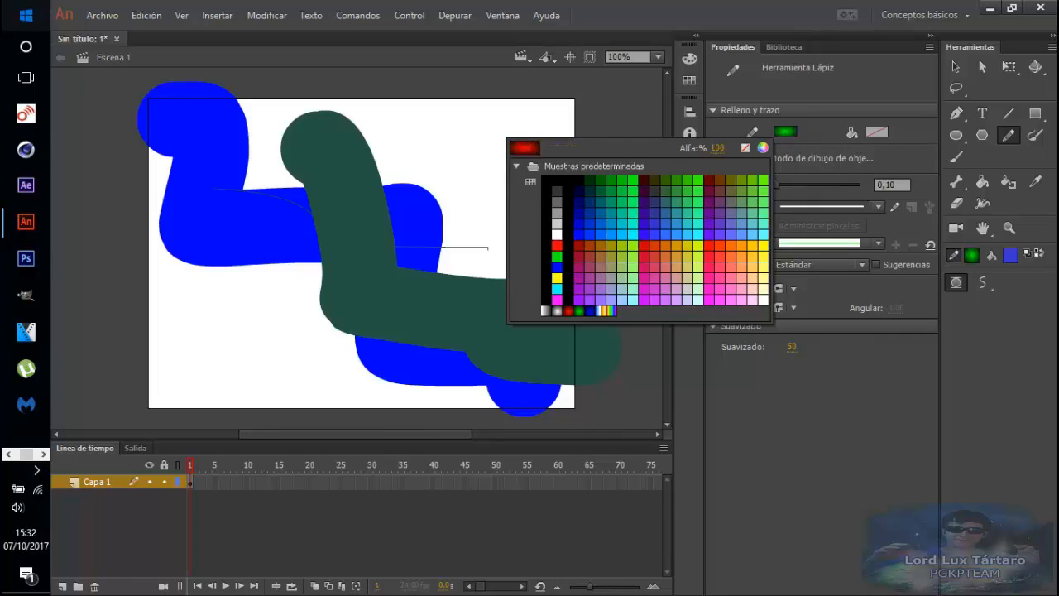
pyautogui.click(569, 311)
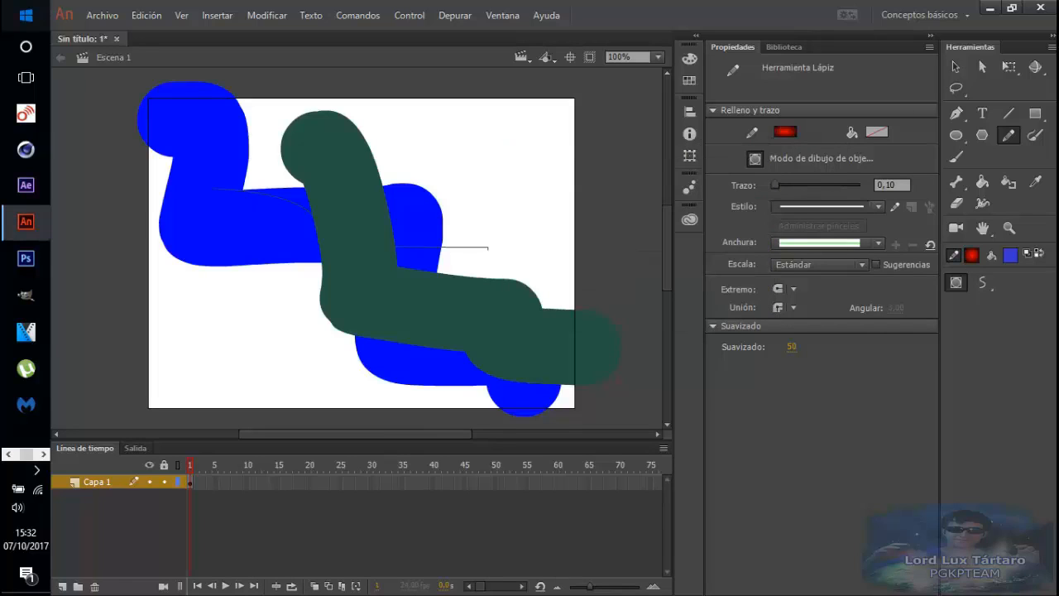
pyautogui.moveTo(775, 185); pyautogui.dragTo(786, 185)
pyautogui.moveTo(199, 169)
pyautogui.mouseDown()
pyautogui.moveTo(312, 173)
pyautogui.moveTo(414, 426)
pyautogui.moveTo(598, 421)
pyautogui.mouseUp()
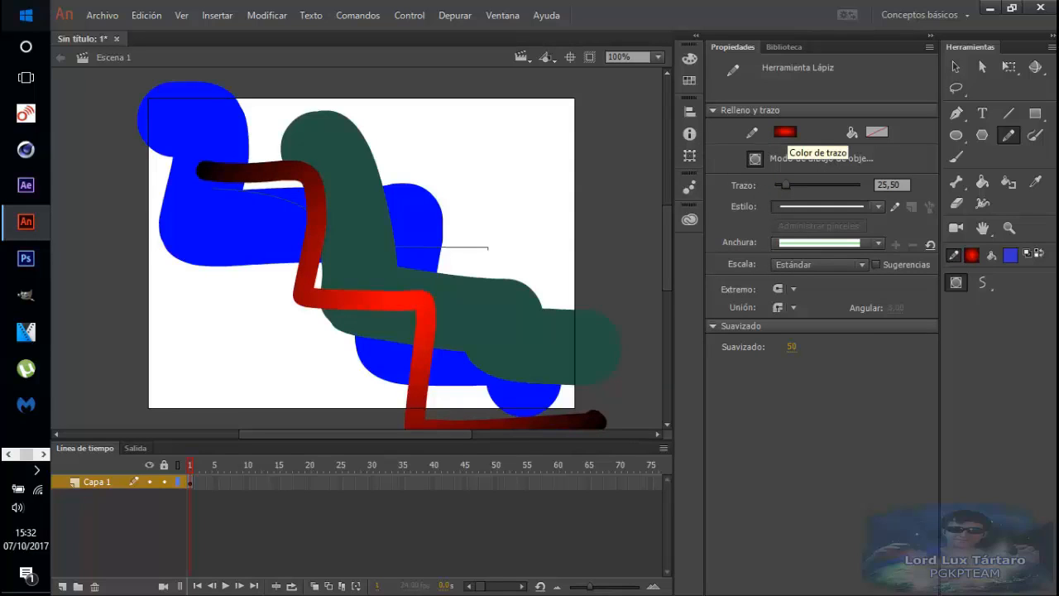
# - Set the Pencil's stroke colour to the dark teal of the existing stroke and draw a curved line in the stage's upper right area
pyautogui.click(785, 132)
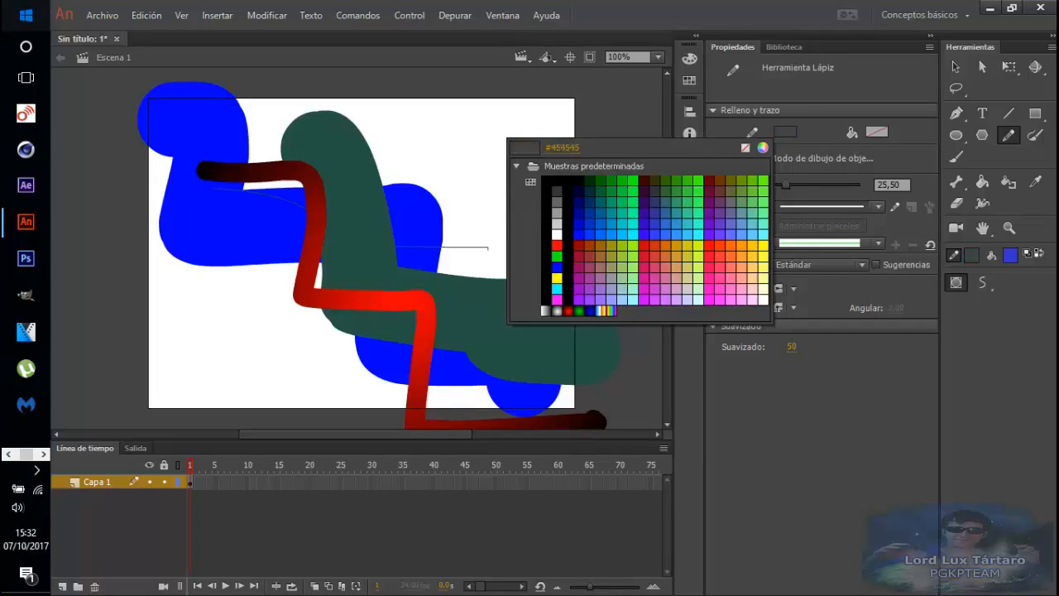
pyautogui.click(556, 191)
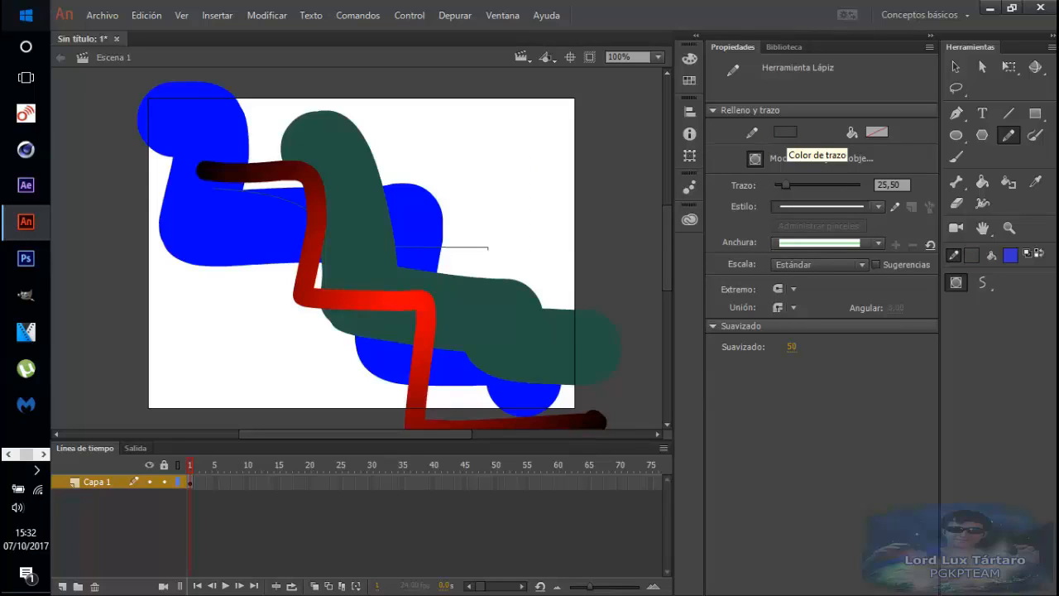
pyautogui.click(785, 132)
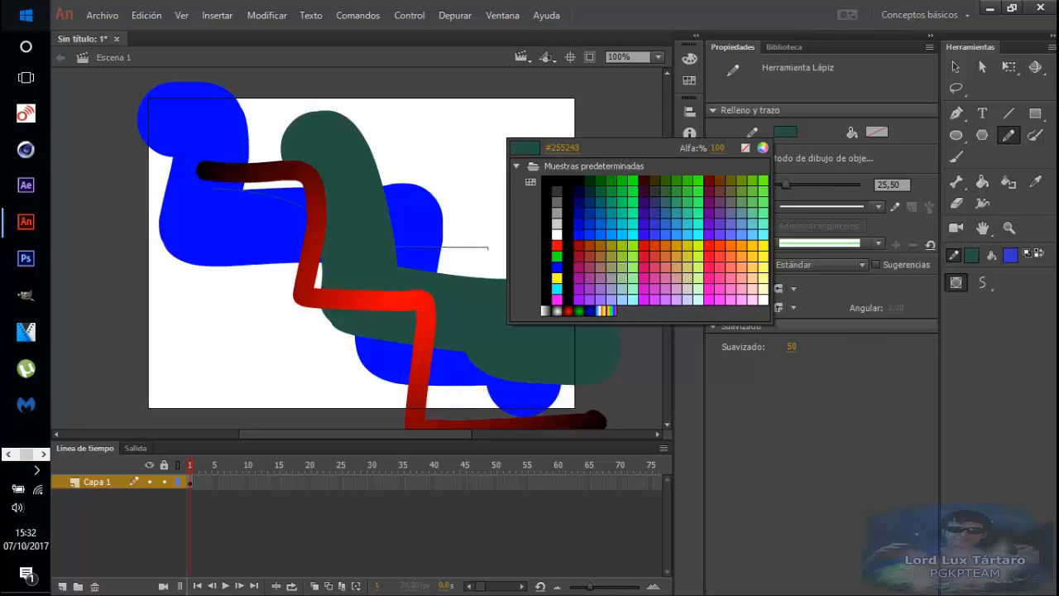
pyautogui.press('Escape')
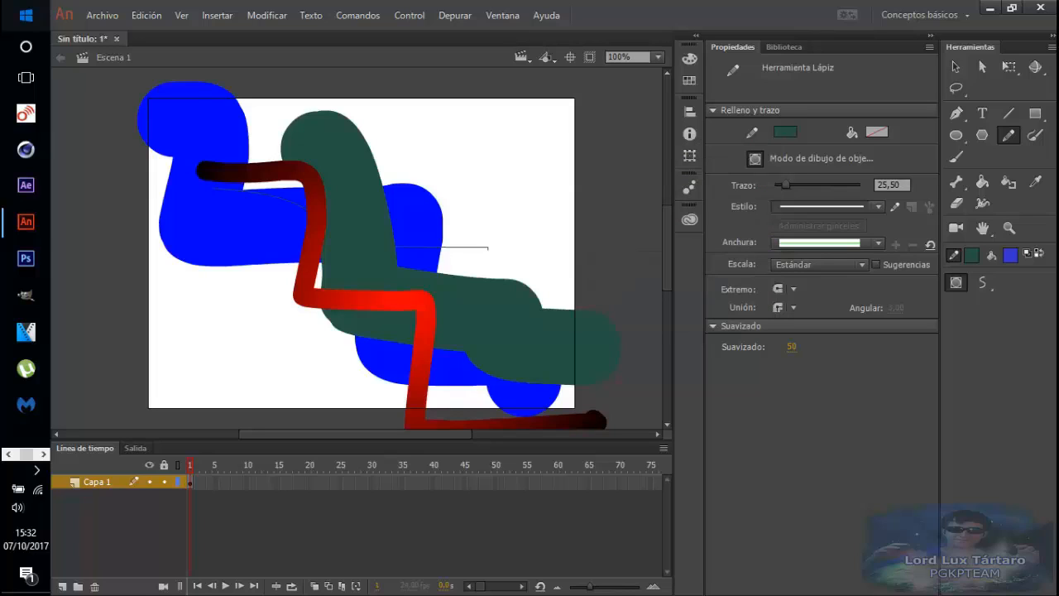
pyautogui.moveTo(403, 124)
pyautogui.mouseDown()
pyautogui.moveTo(521, 275)
pyautogui.moveTo(569, 291)
pyautogui.mouseUp()
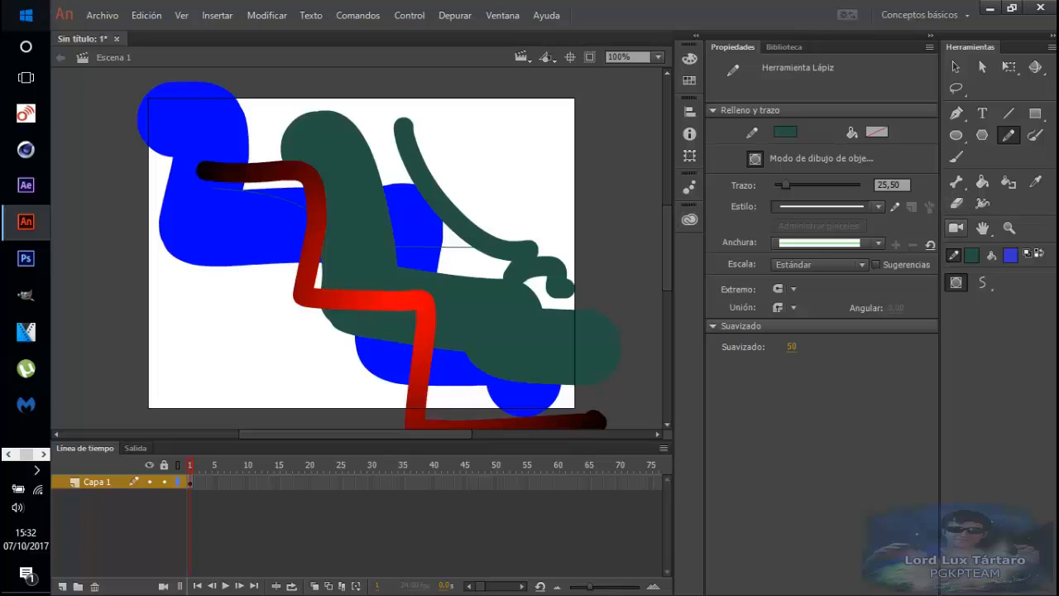
# - Set the stroke colour to light grey #AFAFAF and draw a stepped stroke beside the new teal curve, past the stage's right edge
pyautogui.click(785, 132)
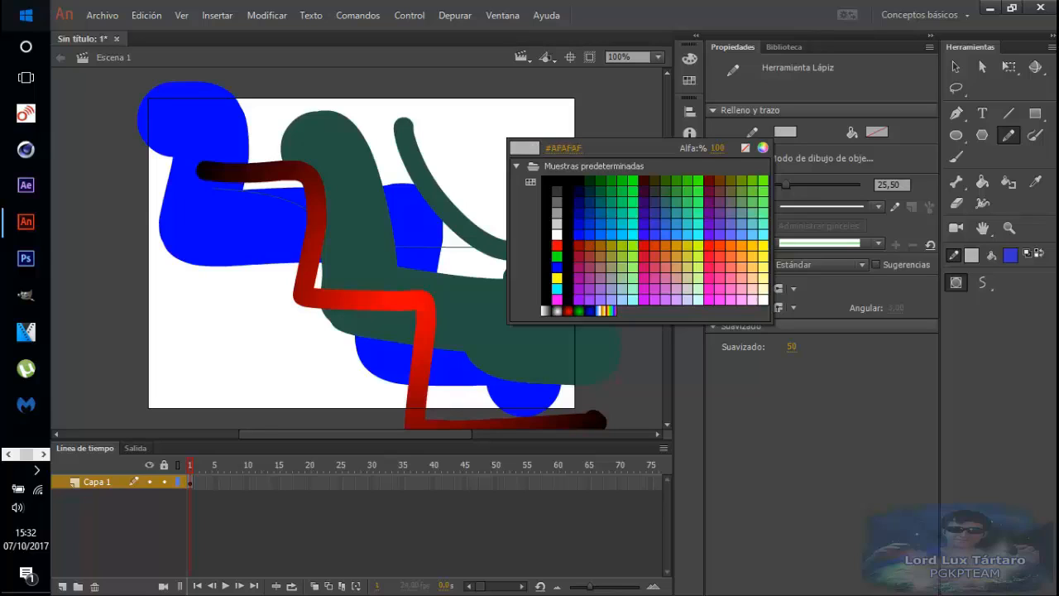
pyautogui.click(555, 224)
pyautogui.moveTo(426, 131)
pyautogui.mouseDown()
pyautogui.moveTo(487, 175)
pyautogui.moveTo(650, 238)
pyautogui.mouseUp()
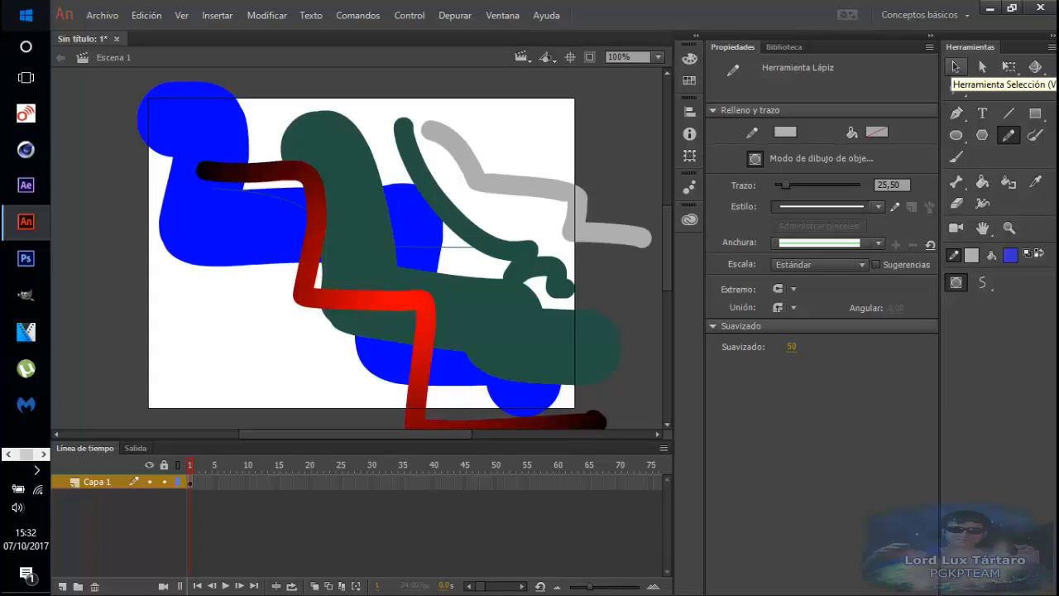
# - Select the light grey stroke and recolour it light blue #33CCFF and dark grey #454545
pyautogui.click(956, 67)
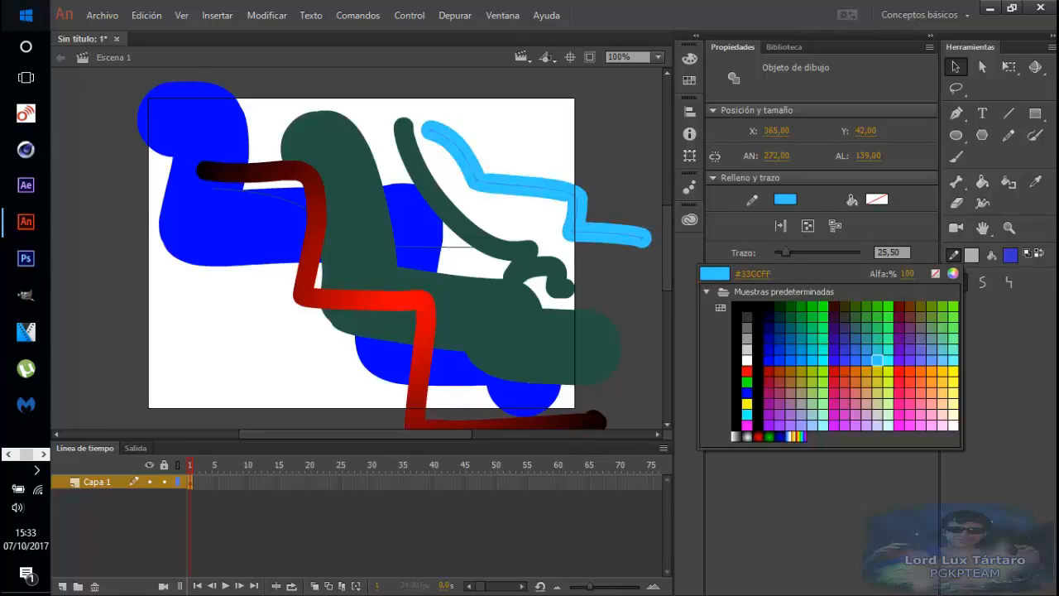
pyautogui.click(877, 358)
pyautogui.click(971, 254)
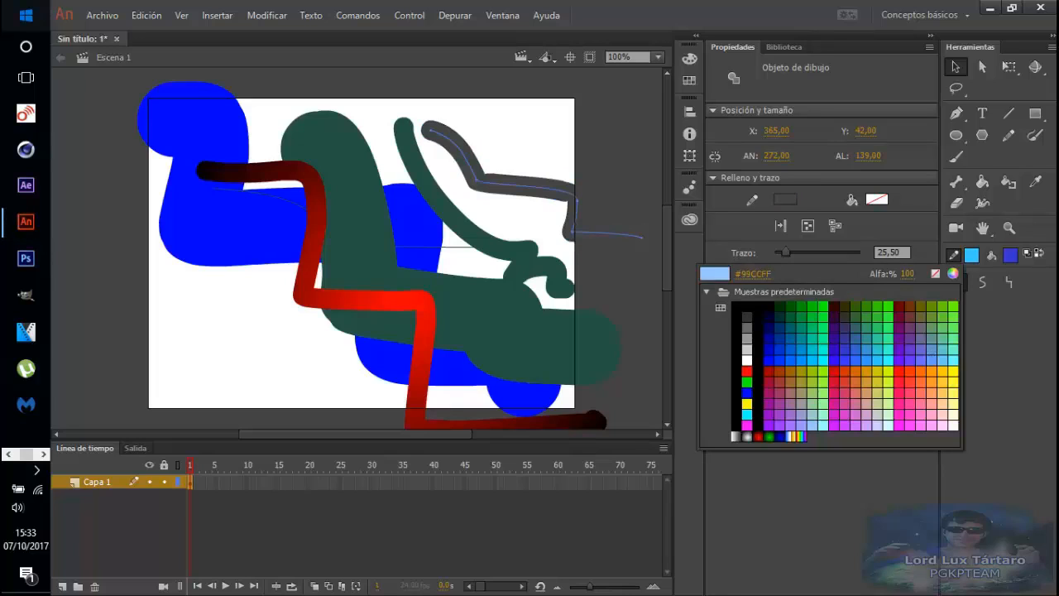
pyautogui.click(814, 471)
# - Give the selected stepped stroke the custom dark purple #211B45, and finish by setting its stroke colour to none
pyautogui.click(972, 255)
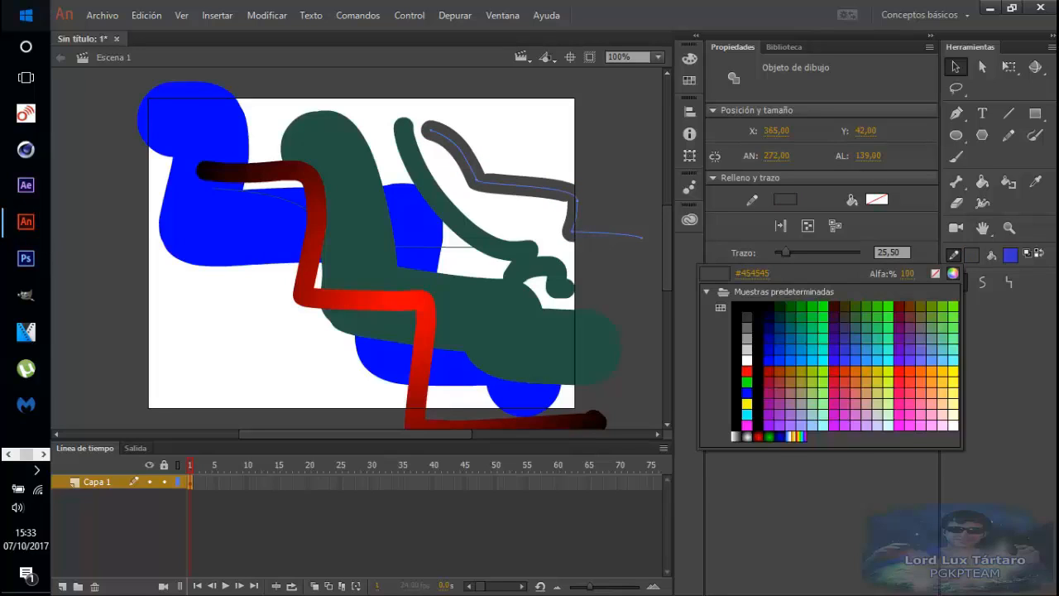
pyautogui.click(953, 271)
pyautogui.click(513, 279)
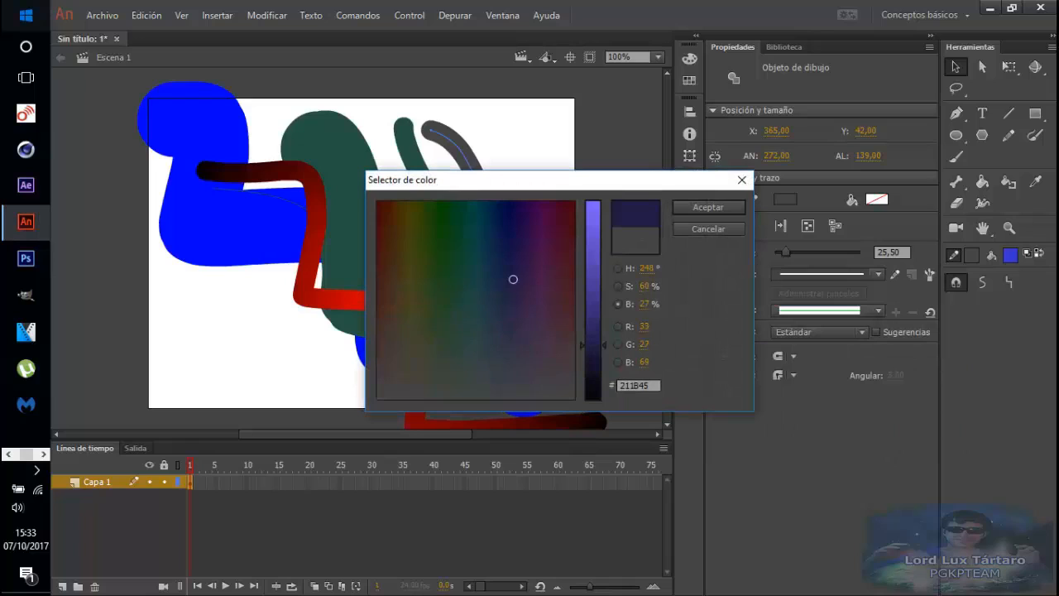
pyautogui.click(708, 207)
pyautogui.click(971, 254)
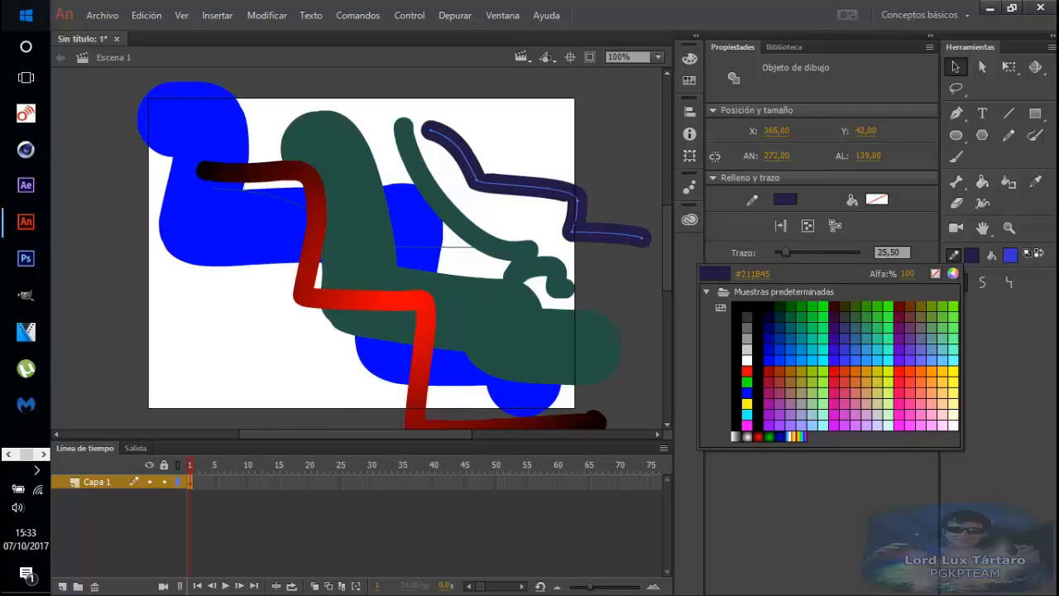
pyautogui.click(935, 273)
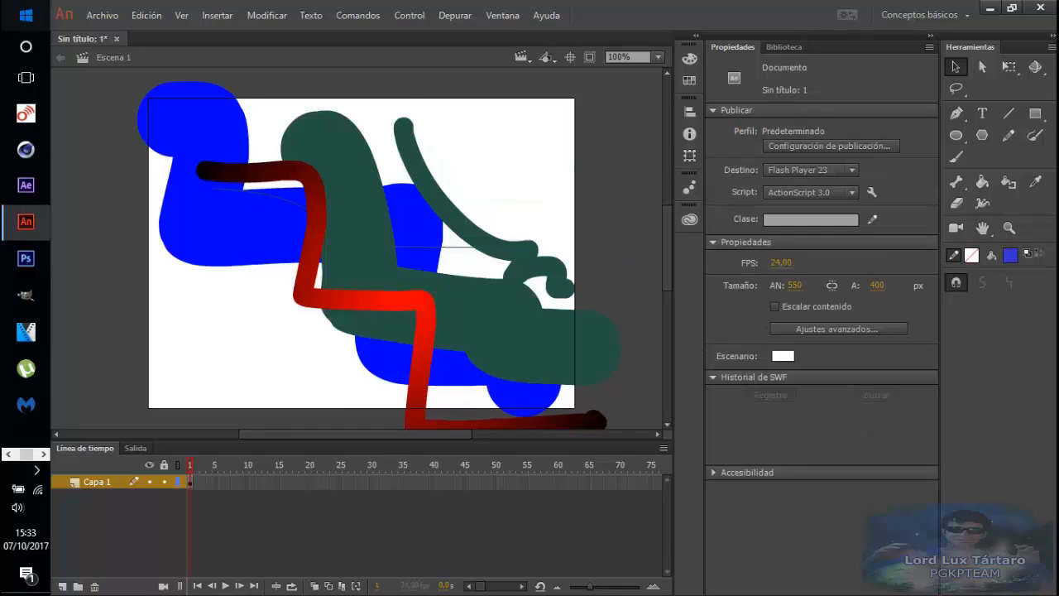
# - With nothing selected, try preset swatches for the stroke colour, ending on muted teal #669999
pyautogui.click(972, 255)
pyautogui.click(746, 382)
pyautogui.click(971, 255)
pyautogui.click(931, 339)
# - Select the thinner teal curve in the stage's upper right area and set its stroke colour to none
pyautogui.click(465, 229)
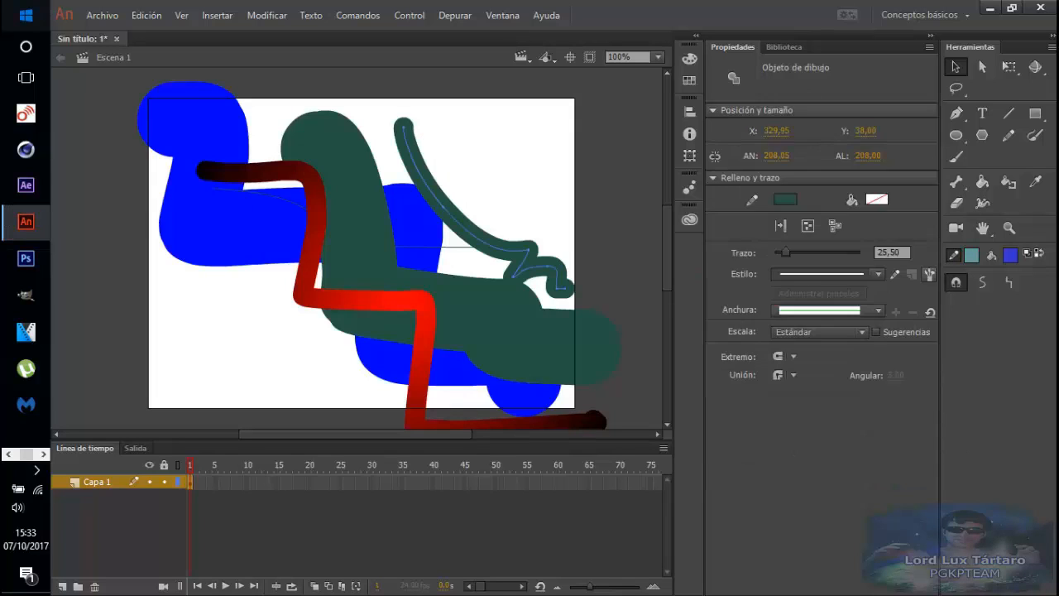
pyautogui.click(971, 255)
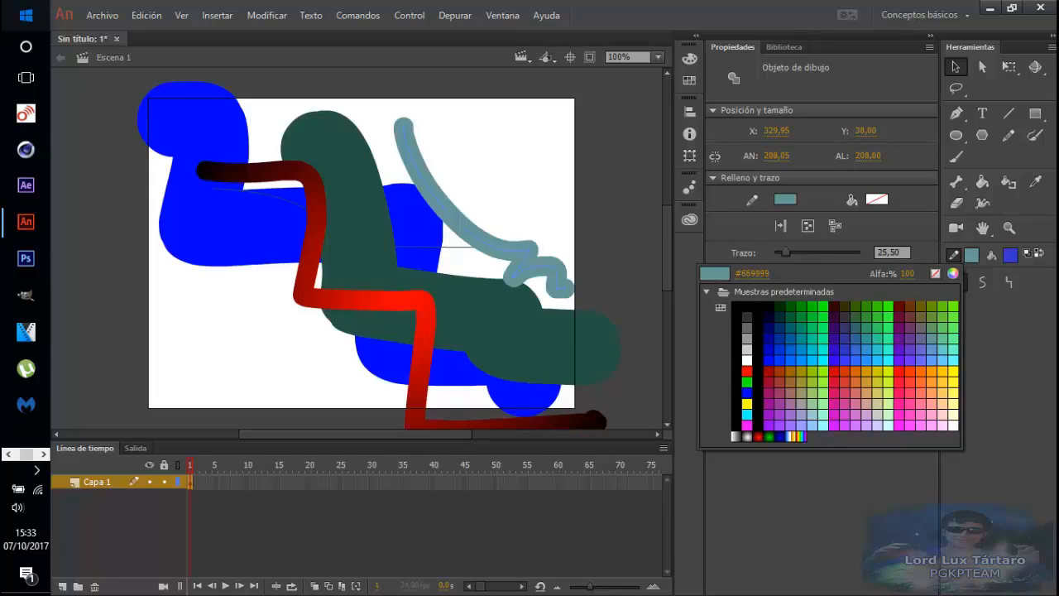
pyautogui.click(935, 273)
# - Set the stroke colour to dark grey, activate the Pencil with Object Drawing mode off and draw a bent stroke across the stage's upper right
pyautogui.click(971, 255)
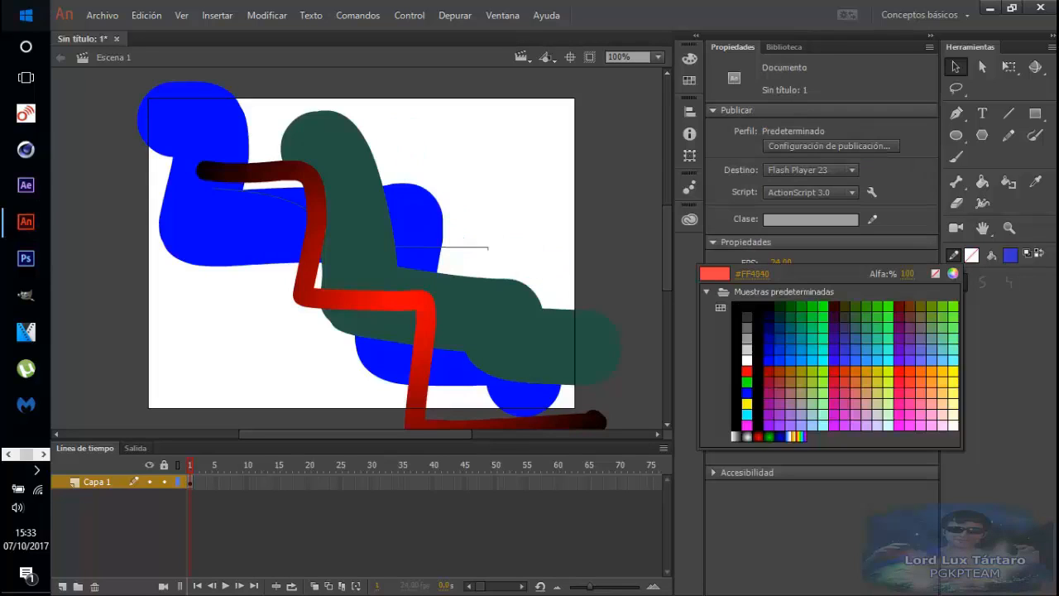
pyautogui.click(737, 359)
pyautogui.click(971, 255)
pyautogui.click(934, 273)
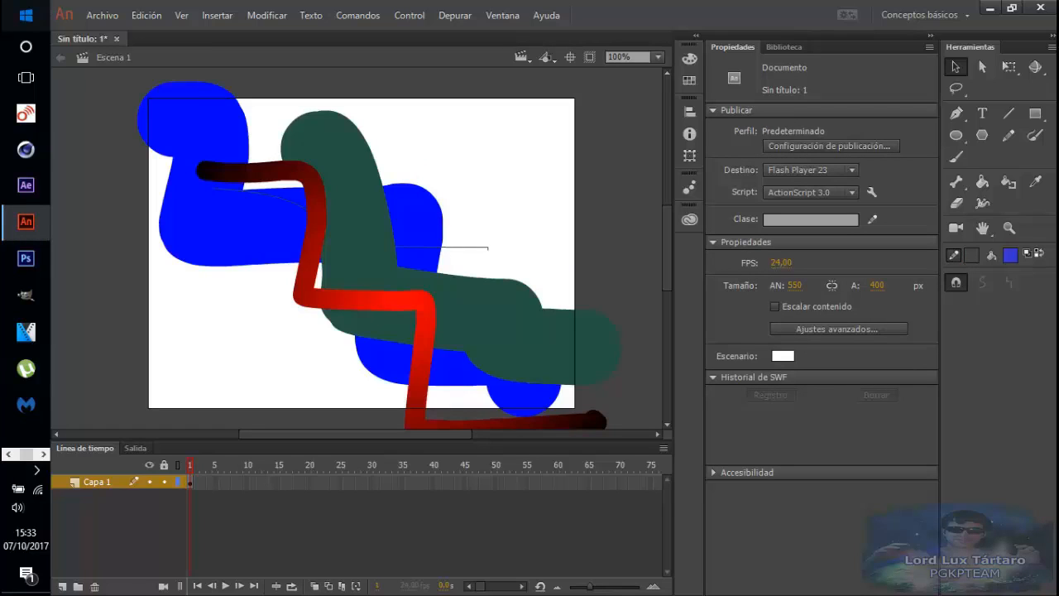
pyautogui.click(1007, 135)
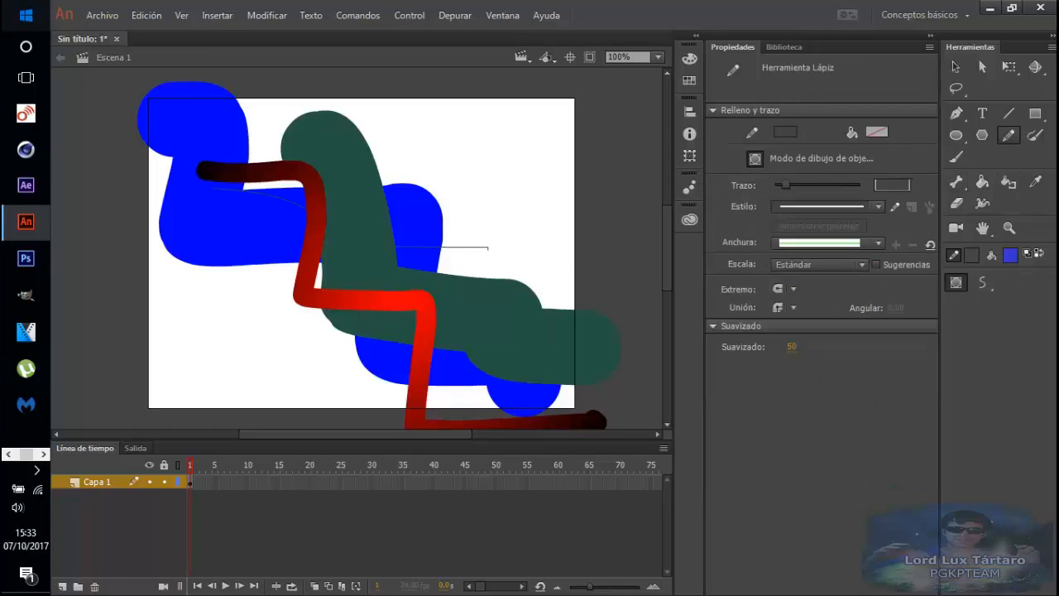
pyautogui.click(957, 282)
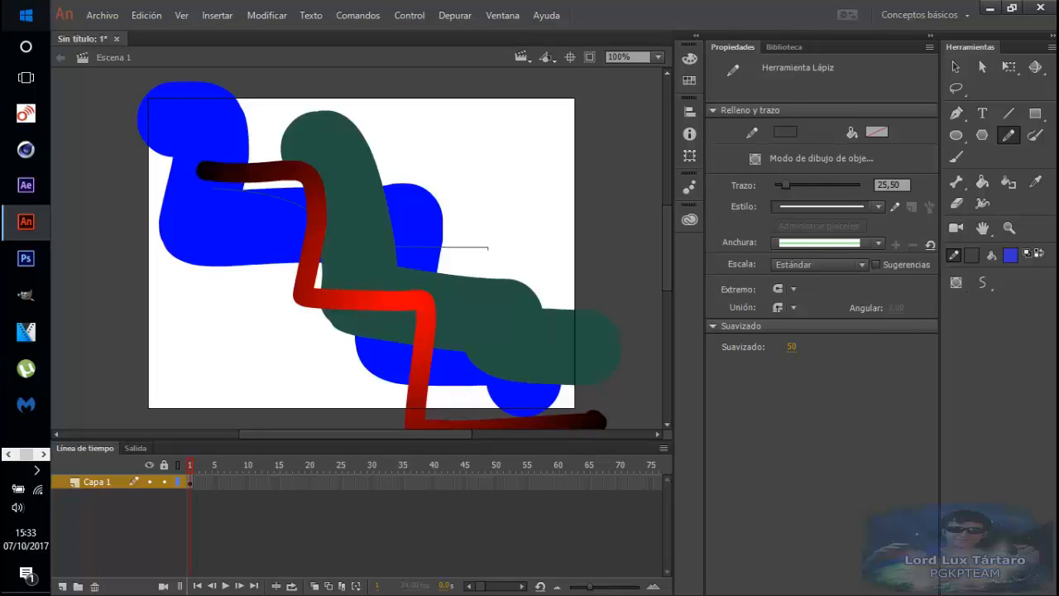
pyautogui.moveTo(382, 109)
pyautogui.mouseDown()
pyautogui.moveTo(478, 136)
pyautogui.moveTo(573, 225)
pyautogui.mouseUp()
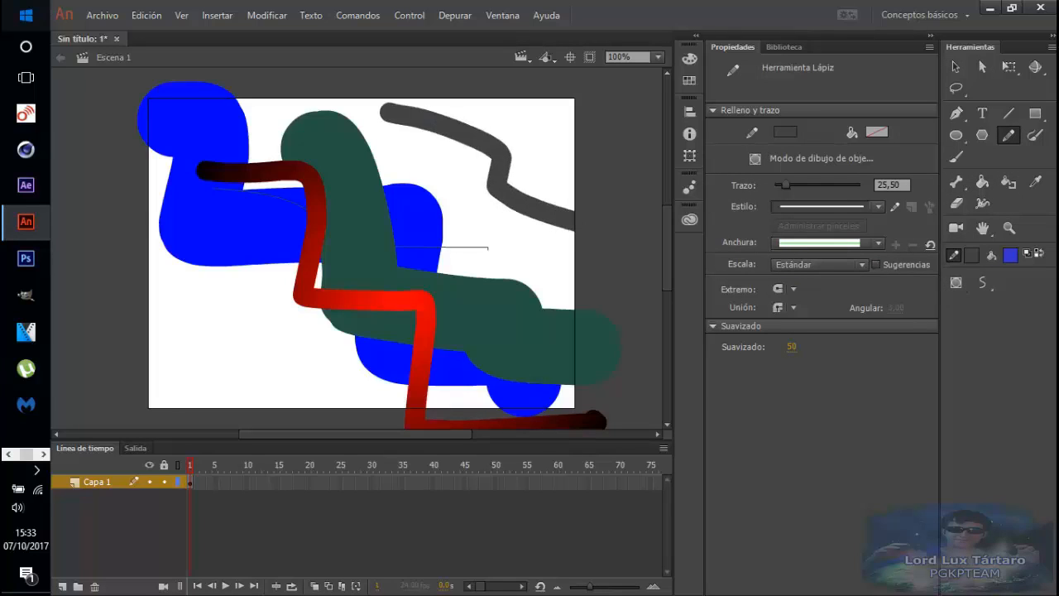
# - Select only the lower segment of the dark grey stroke, recolour it pale yellow #CCCC66 and deselect it
pyautogui.press('v')
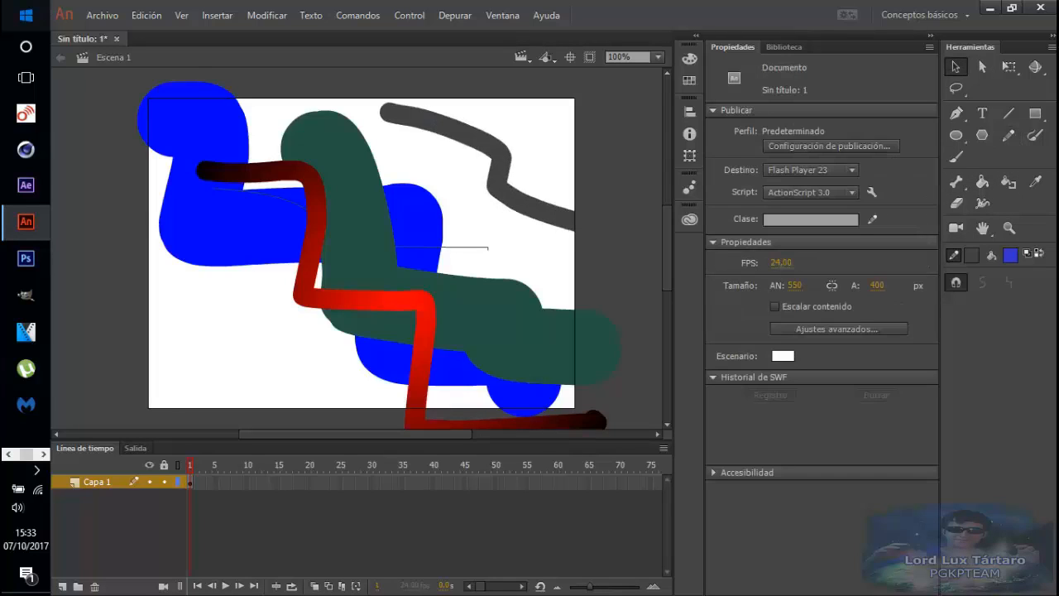
pyautogui.click(496, 184)
pyautogui.doubleClick(496, 184)
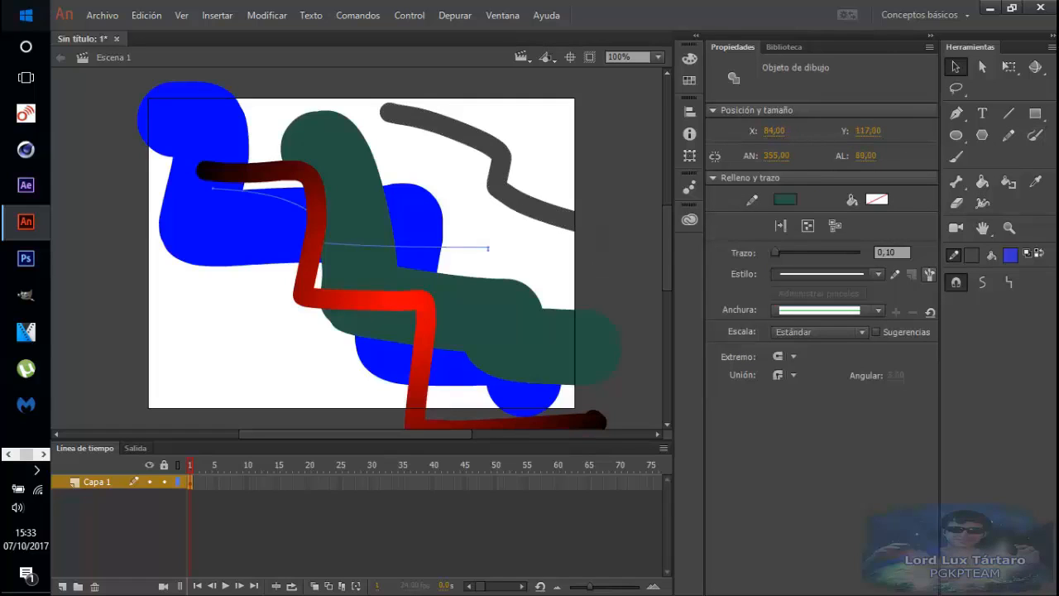
pyautogui.click(538, 203)
pyautogui.doubleClick(538, 203)
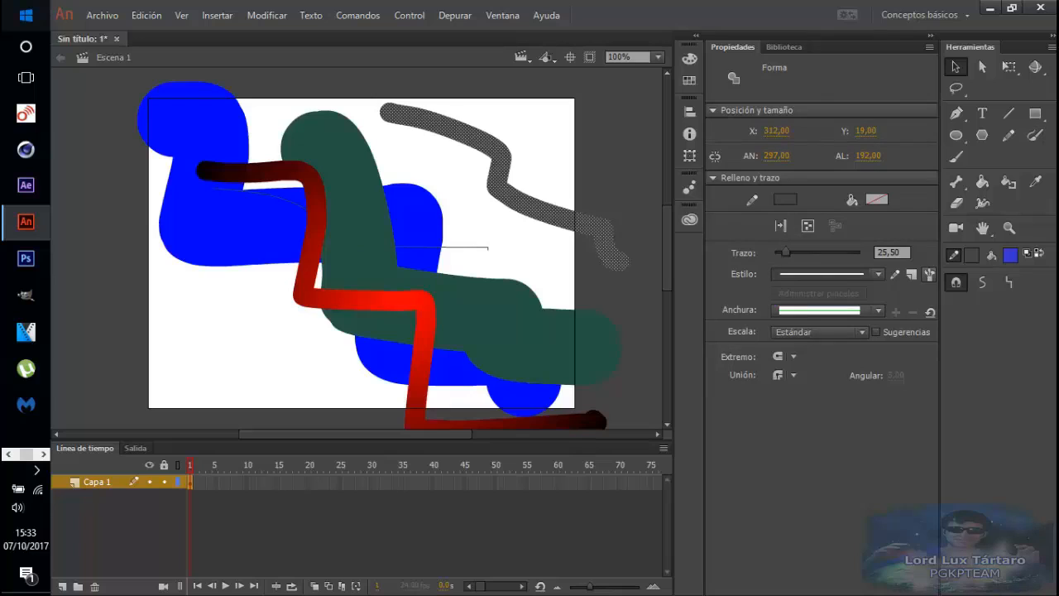
pyautogui.click(538, 203)
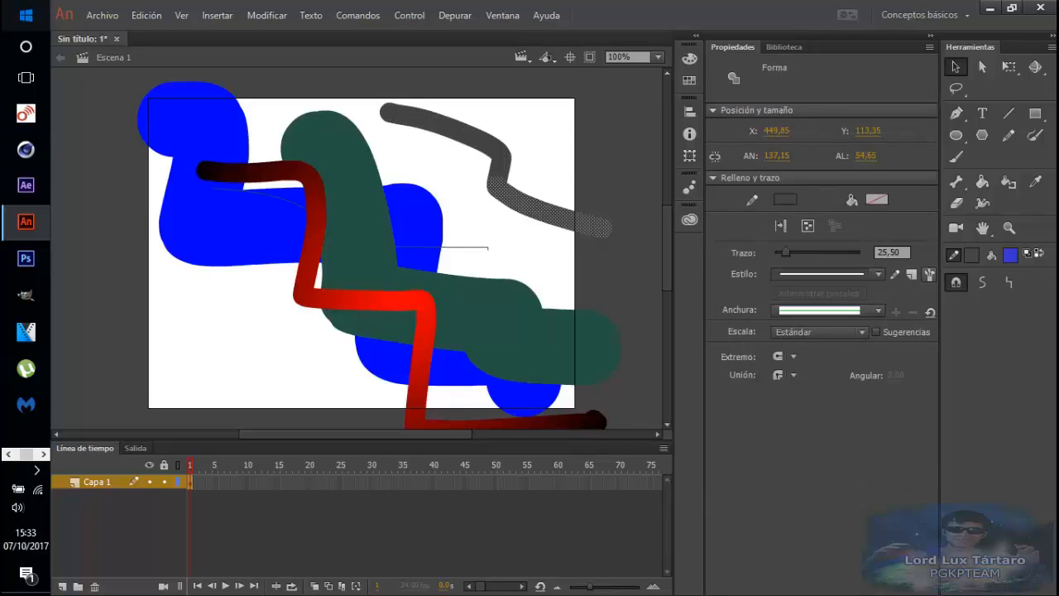
pyautogui.click(785, 200)
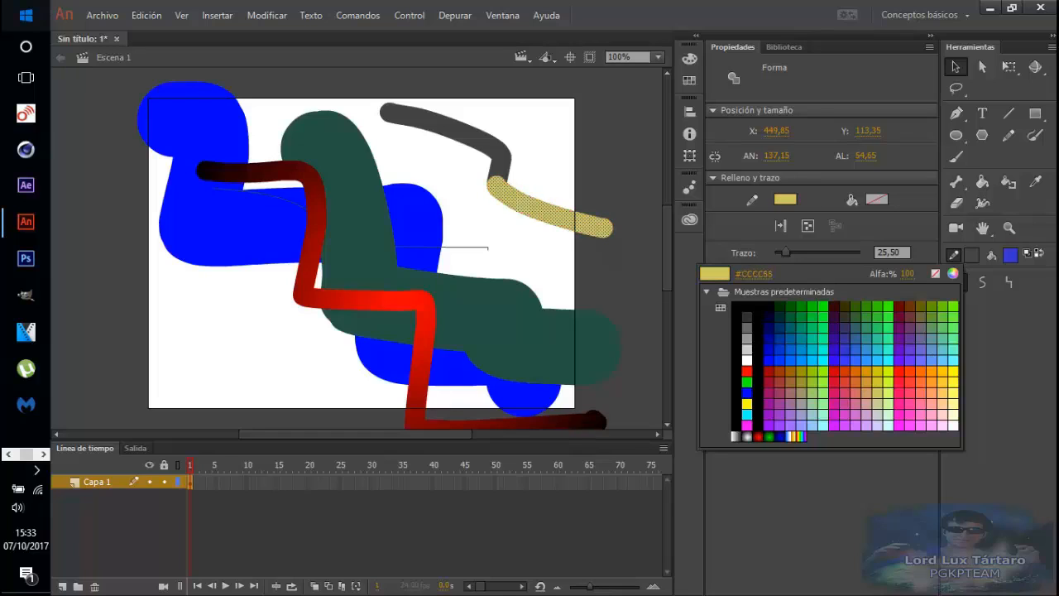
pyautogui.click(877, 392)
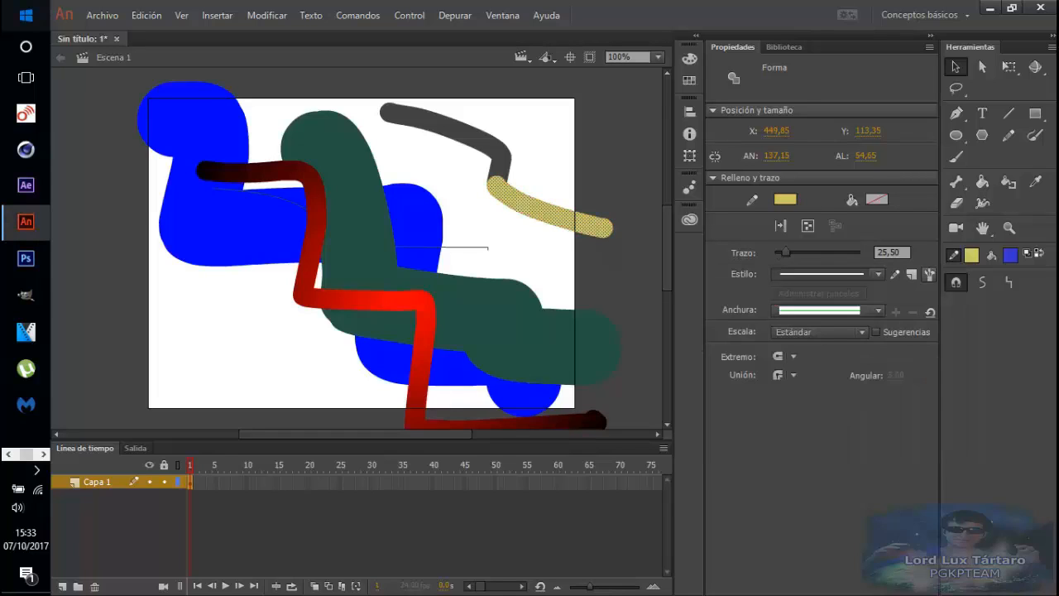
pyautogui.hotkey('ctrl', 'shift', 'a')
pyautogui.click(550, 207)
pyautogui.hotkey('ctrl', 'shift', 'a')
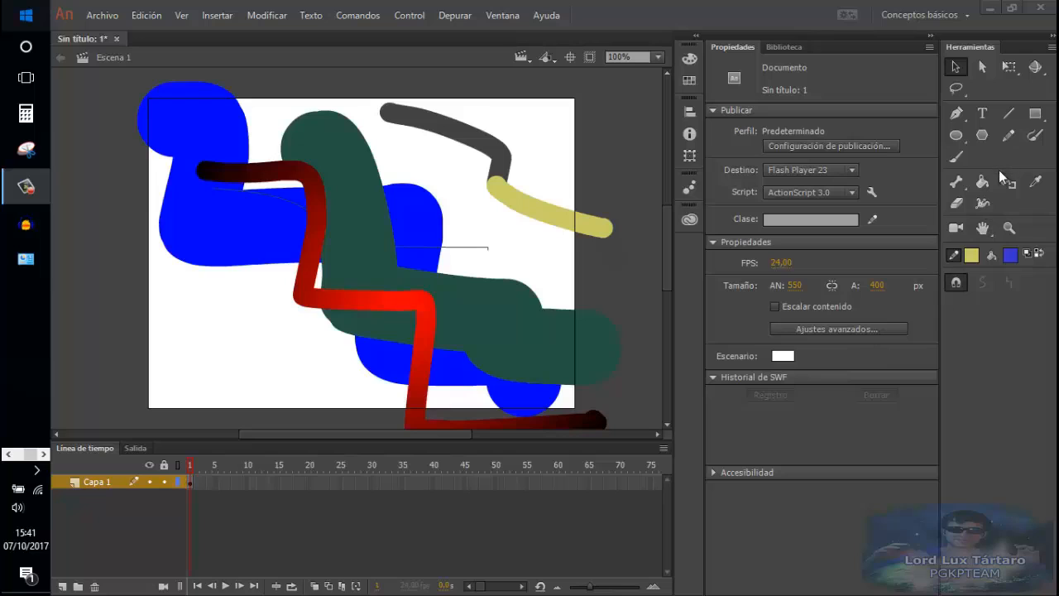
# - Activate the Pencil tool and set its stroke colour to lavender #9999FF
pyautogui.click(1008, 135)
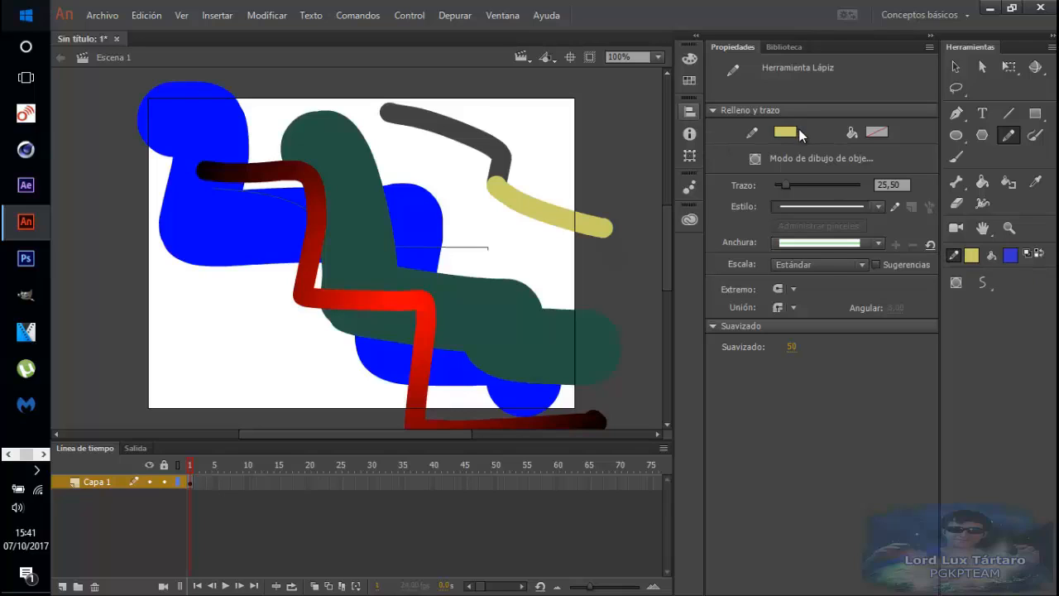
pyautogui.click(972, 257)
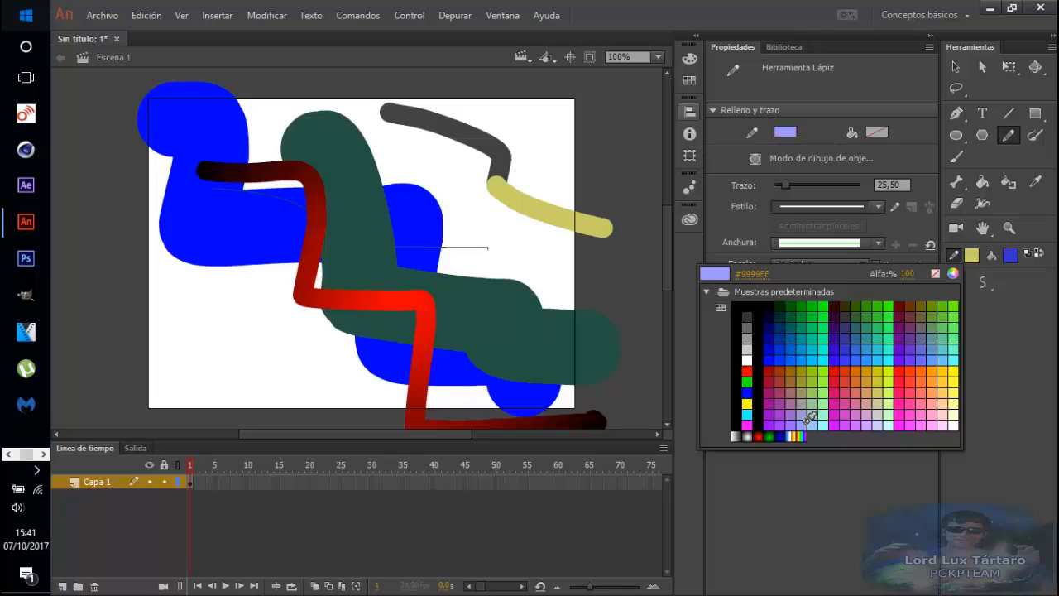
pyautogui.click(805, 421)
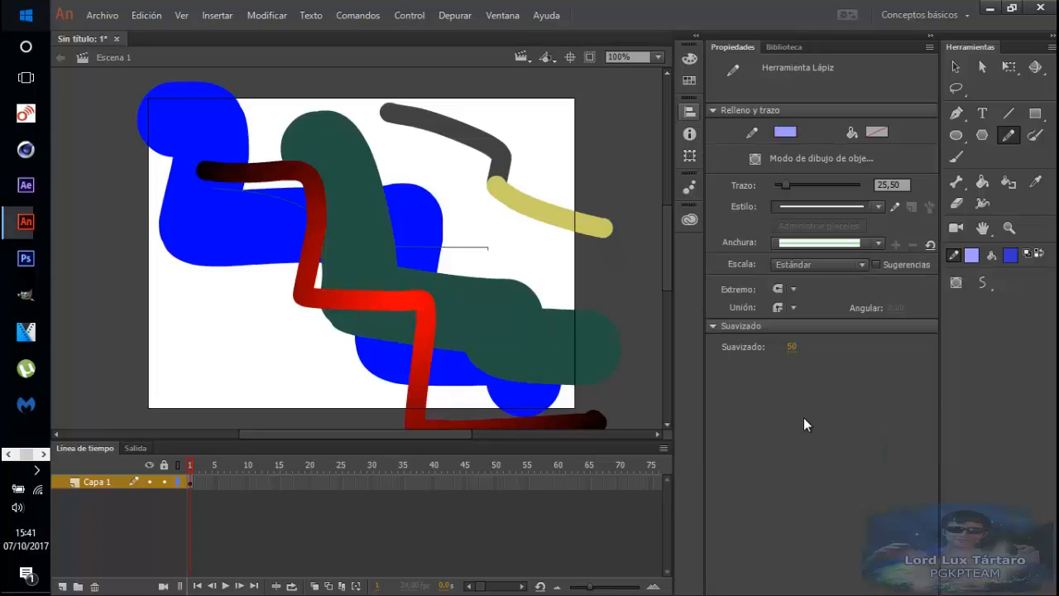
# - Lower the lavender stroke colour's alpha percentage and draw a translucent diagonal stroke from the stage's lower left to its upper right
pyautogui.click(973, 258)
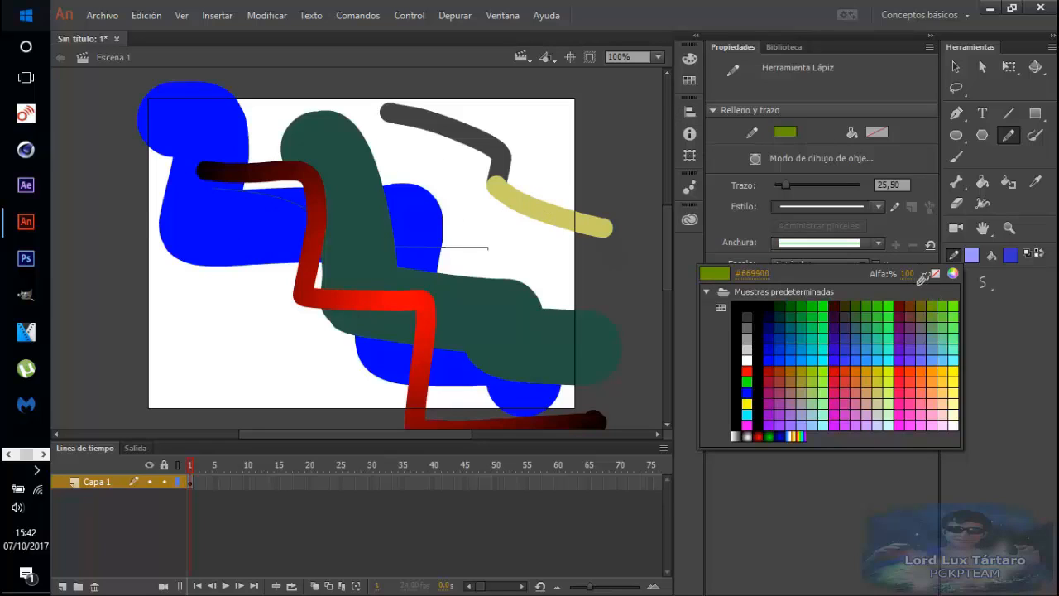
pyautogui.click(908, 273)
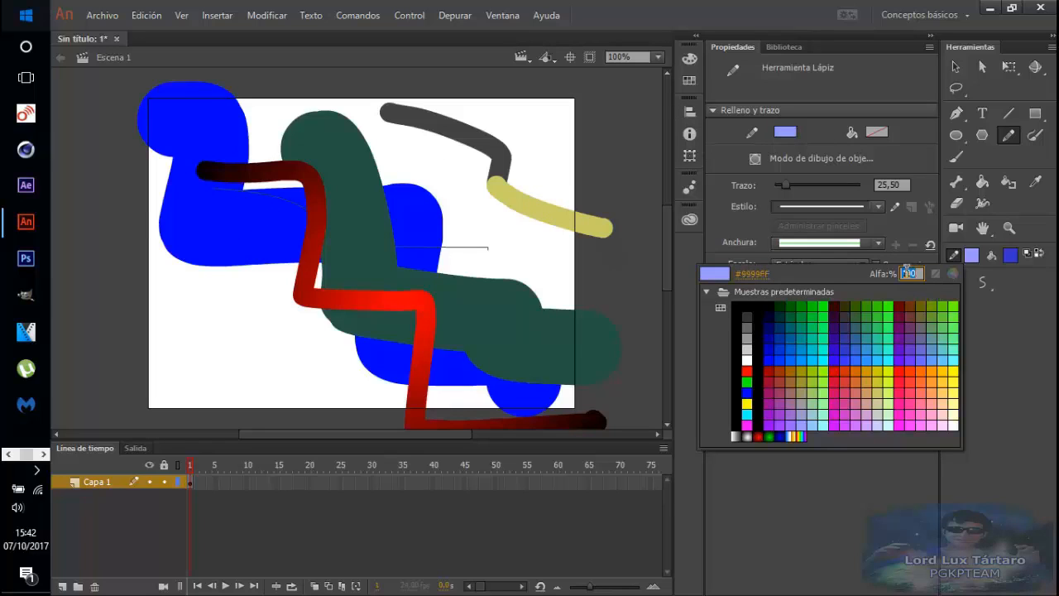
pyautogui.write('0')
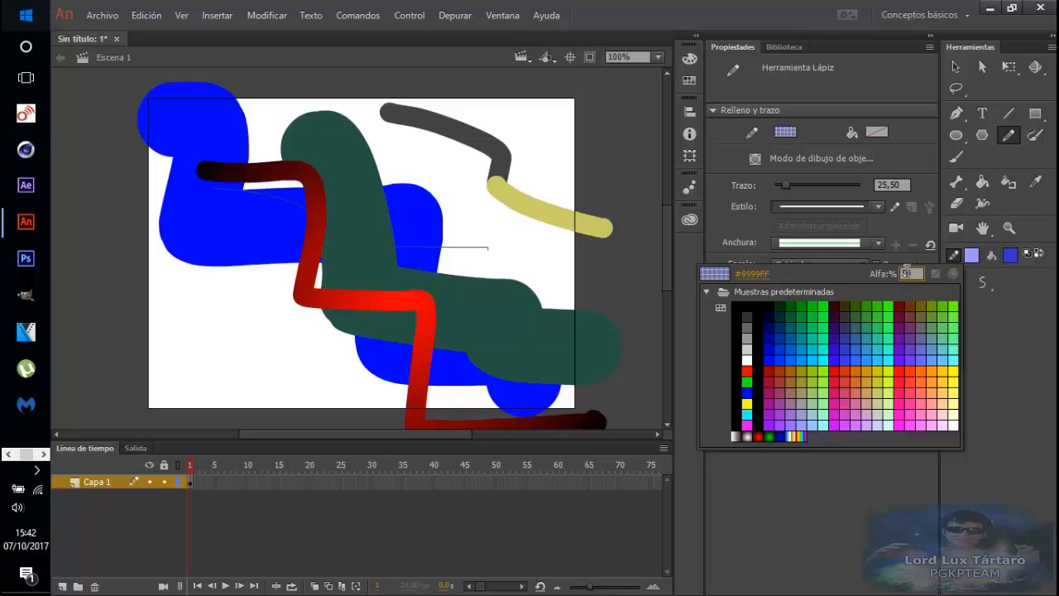
pyautogui.press('Return')
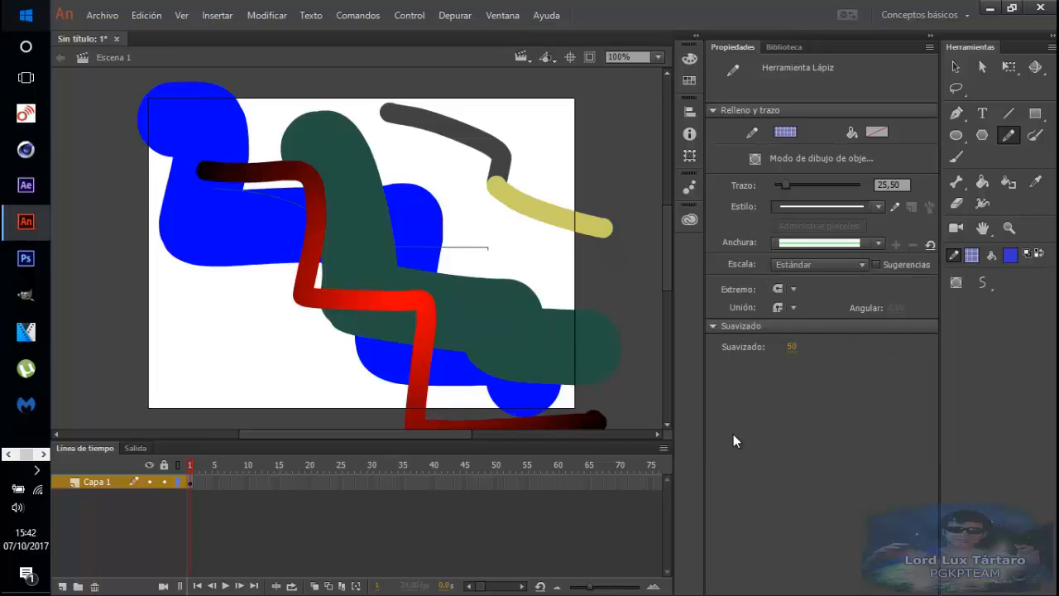
pyautogui.moveTo(207, 352)
pyautogui.mouseDown()
pyautogui.moveTo(334, 286)
pyautogui.moveTo(530, 134)
pyautogui.mouseUp()
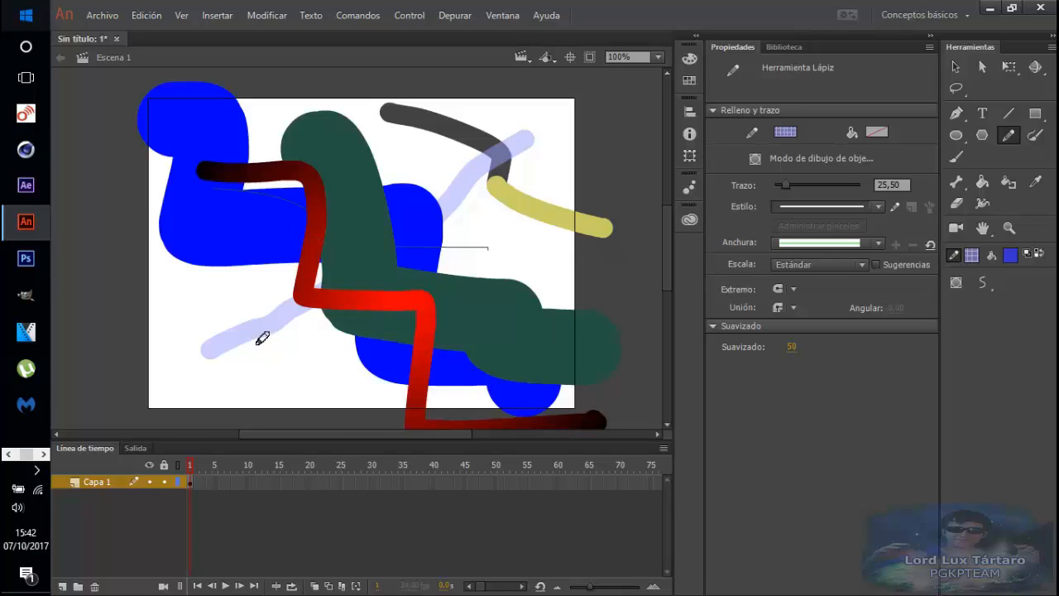
# - Select the middle part of the translucent lavender stroke, view its arrange and transform commands, and compare it with the blue and green drawing objects
pyautogui.click(957, 66)
pyautogui.click(286, 321)
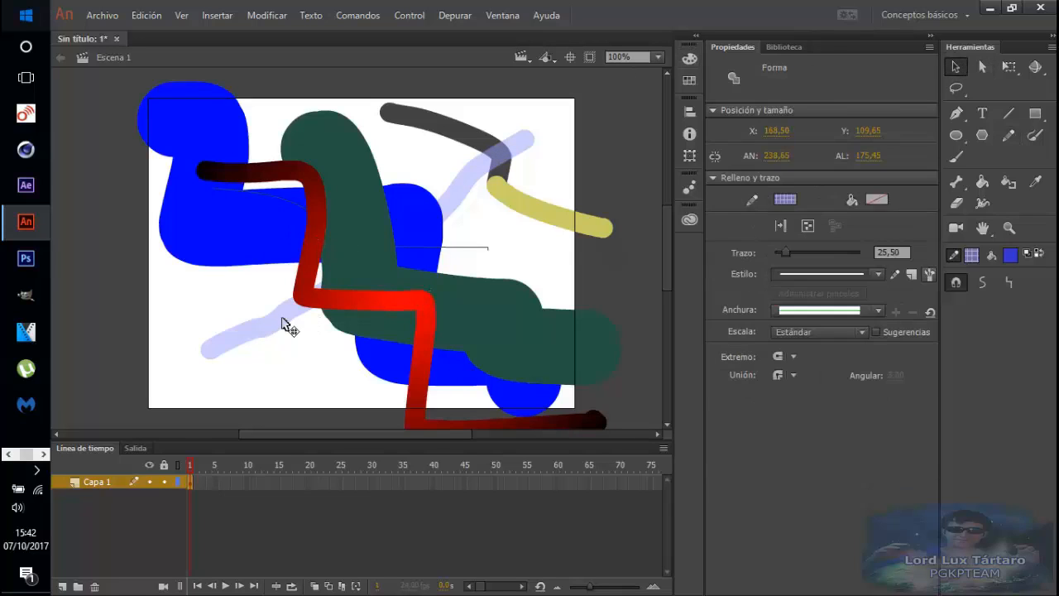
pyautogui.rightClick(281, 320)
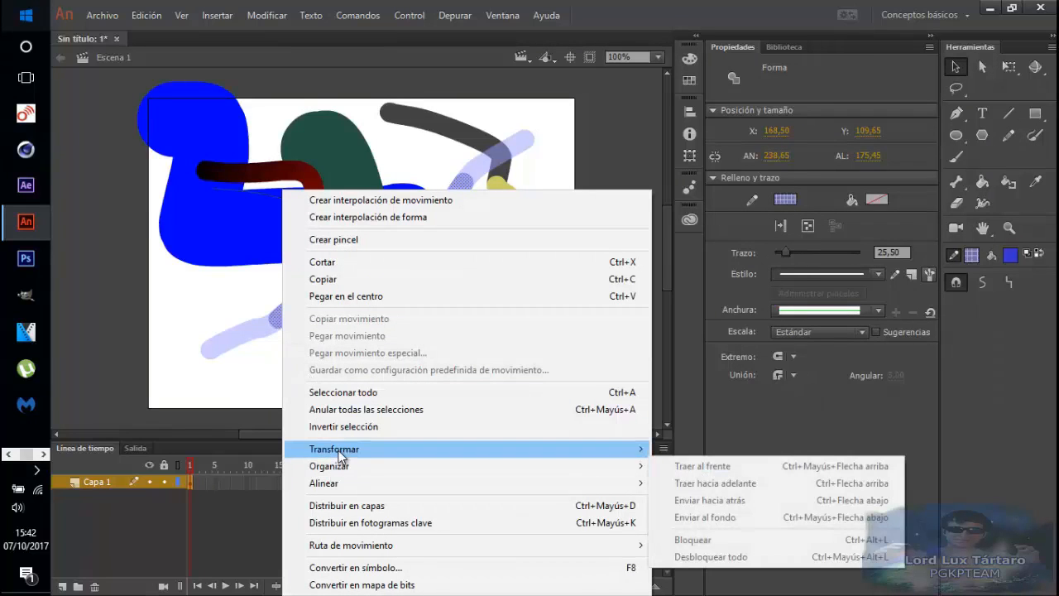
pyautogui.moveTo(339, 456)
pyautogui.click(227, 397)
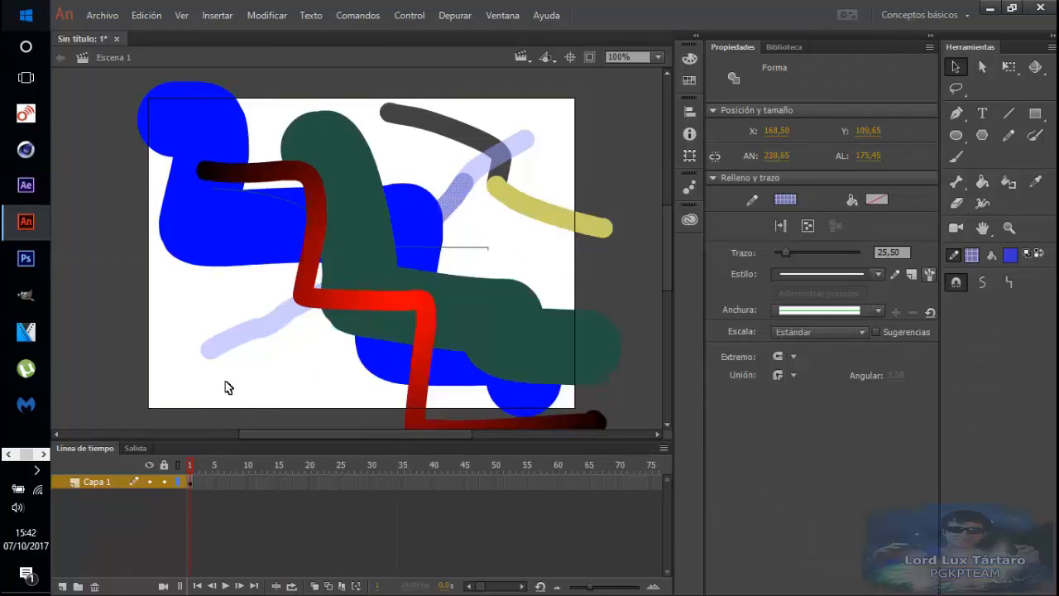
pyautogui.click(421, 239)
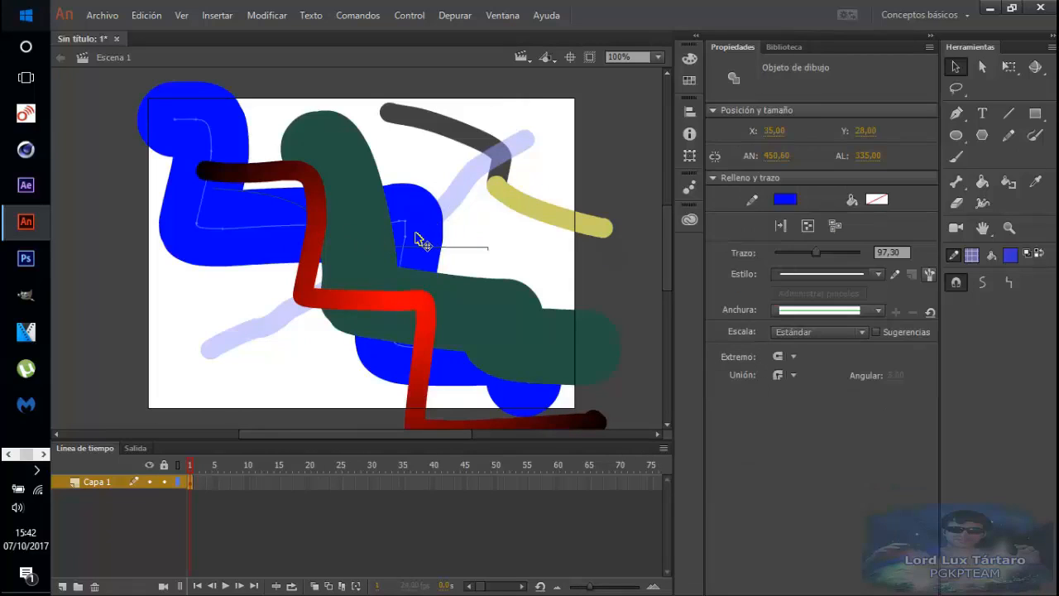
pyautogui.click(378, 283)
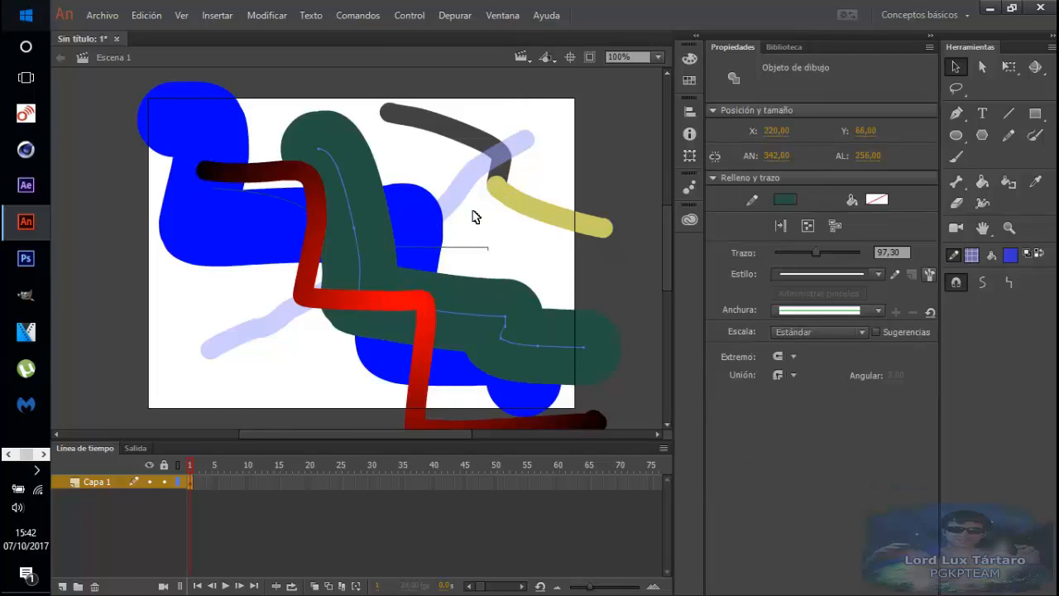
# - Move the lavender stroke's segment near the dark grey bend so it overlaps the pale yellow stroke, and deselect it
pyautogui.click(473, 187)
pyautogui.click(480, 162)
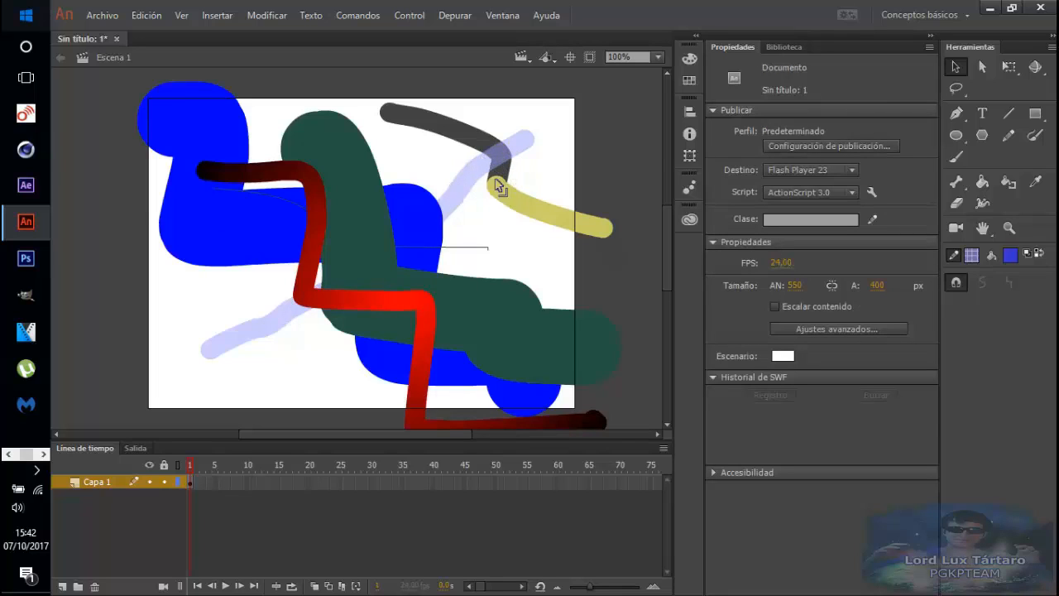
pyautogui.moveTo(472, 192)
pyautogui.mouseDown()
pyautogui.moveTo(478, 178)
pyautogui.moveTo(520, 160)
pyautogui.moveTo(496, 166)
pyautogui.moveTo(492, 195)
pyautogui.moveTo(539, 243)
pyautogui.mouseUp()
pyautogui.click(560, 241)
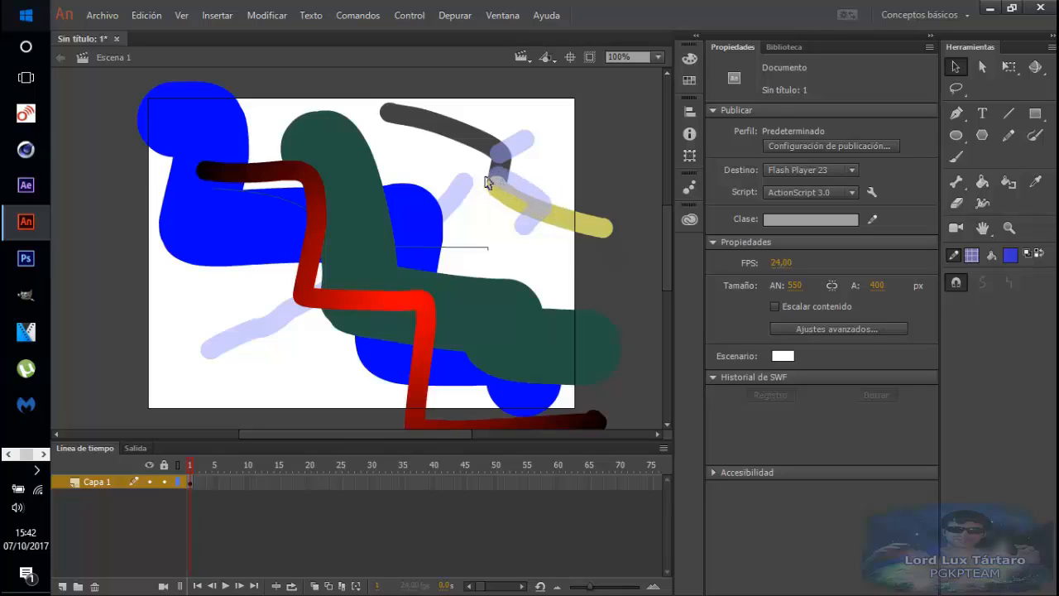
# - Set the stroke colour's alpha to 0%, try a Pencil stroke down the upper middle of the stage and undo it
pyautogui.click(976, 257)
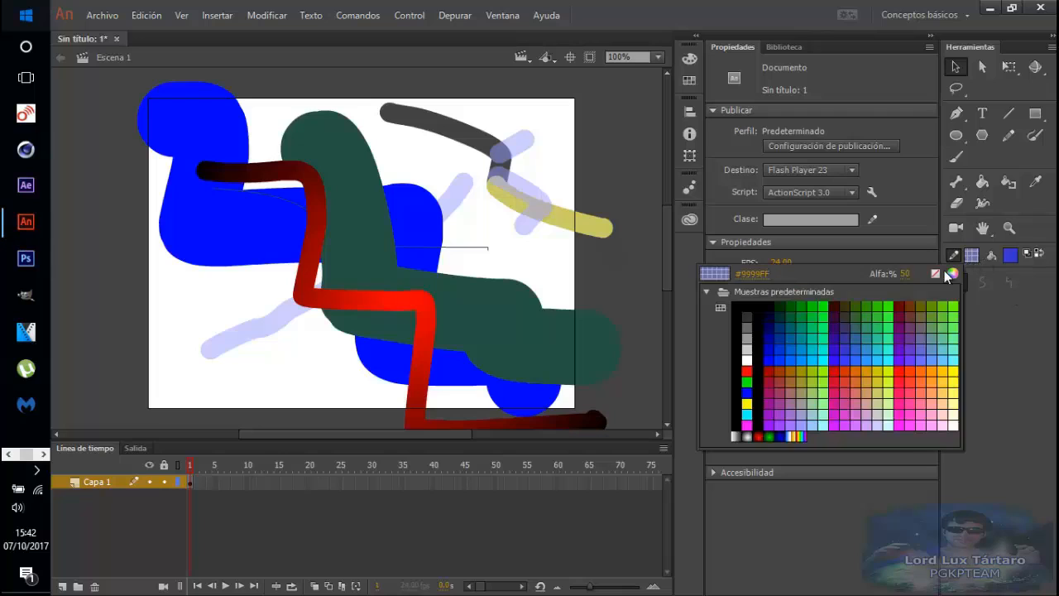
pyautogui.click(906, 273)
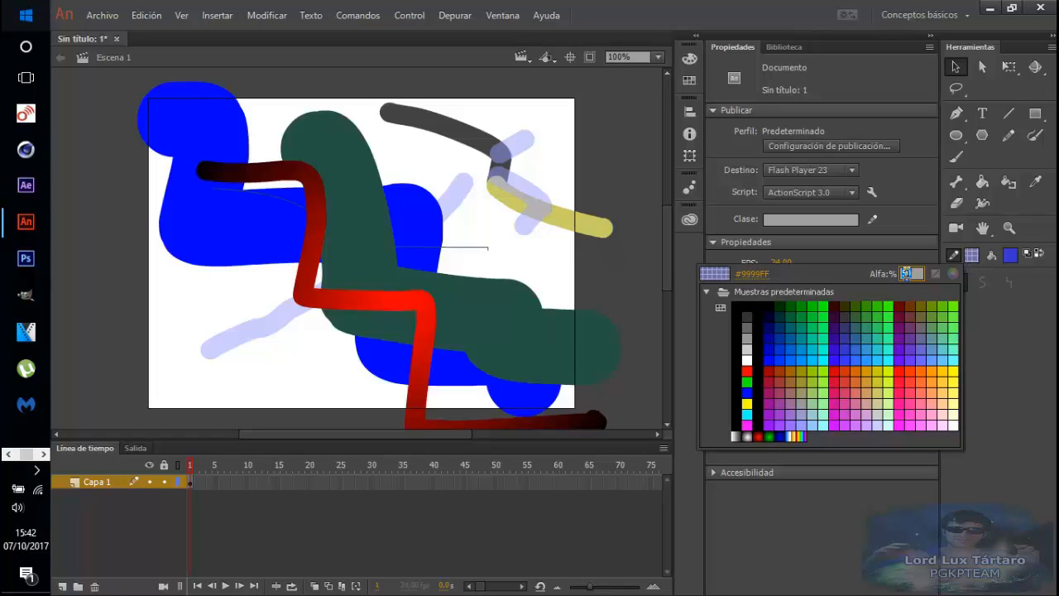
pyautogui.press('Return')
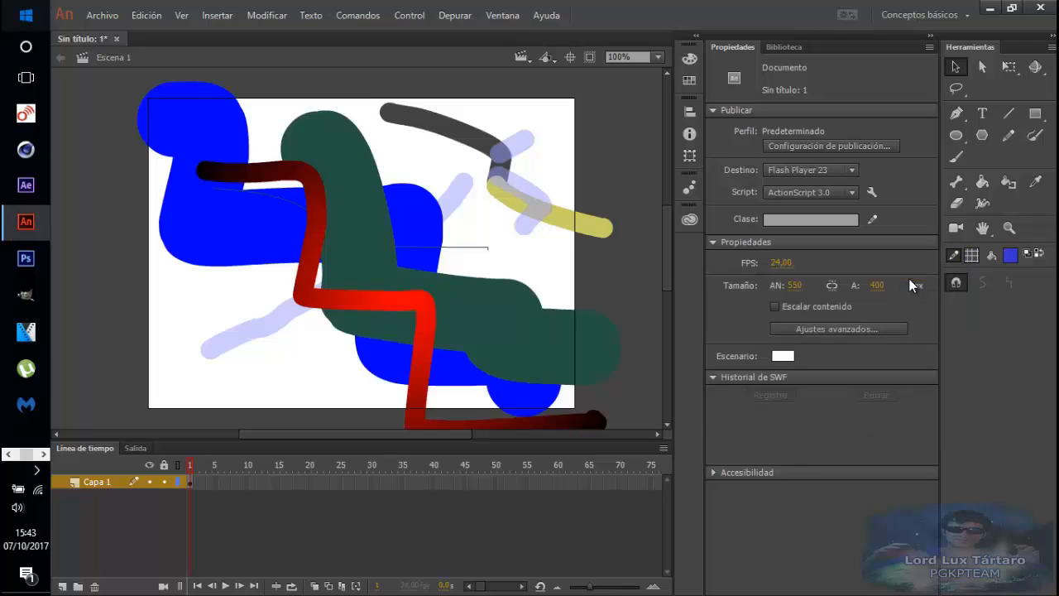
pyautogui.click(1008, 135)
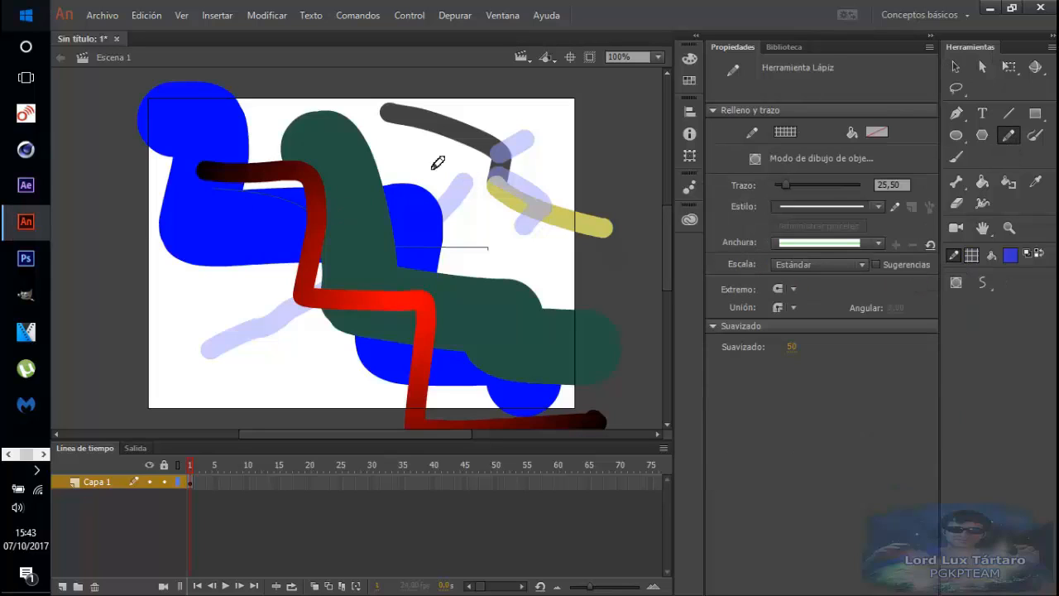
pyautogui.moveTo(428, 165)
pyautogui.mouseDown()
pyautogui.moveTo(542, 203)
pyautogui.moveTo(453, 275)
pyautogui.mouseUp()
pyautogui.hotkey('ctrl', 'z')
# - Raise the stroke colour's alpha to about 82% and draw a lavender Pencil scribble across the pale yellow stroke
pyautogui.click(973, 255)
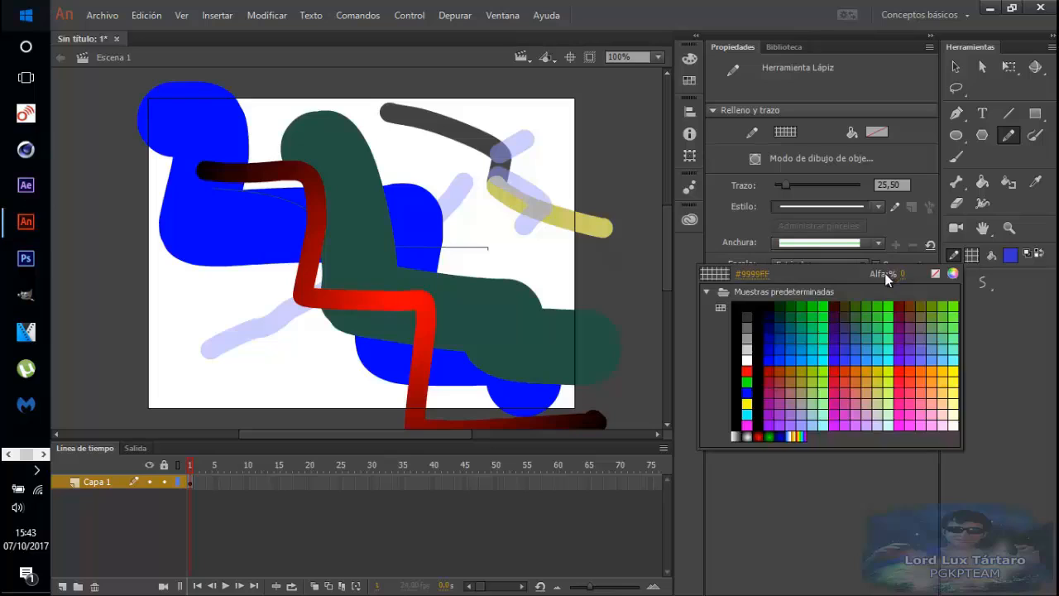
pyautogui.moveTo(901, 273); pyautogui.dragTo(1002, 274)
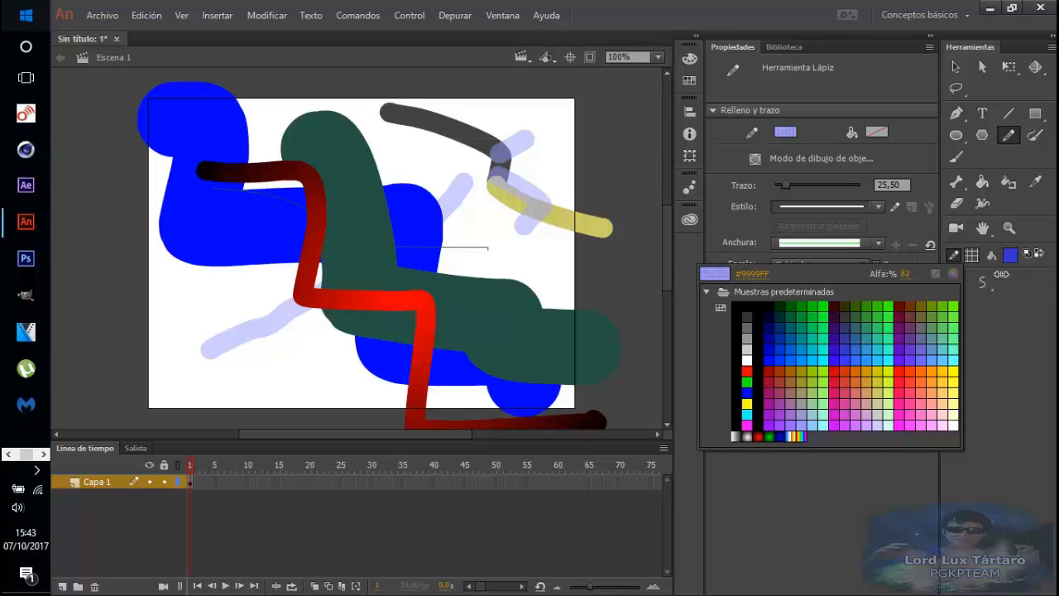
pyautogui.moveTo(515, 184)
pyautogui.mouseDown()
pyautogui.moveTo(546, 175)
pyautogui.moveTo(552, 235)
pyautogui.moveTo(566, 186)
pyautogui.moveTo(543, 237)
pyautogui.moveTo(564, 256)
pyautogui.mouseUp()
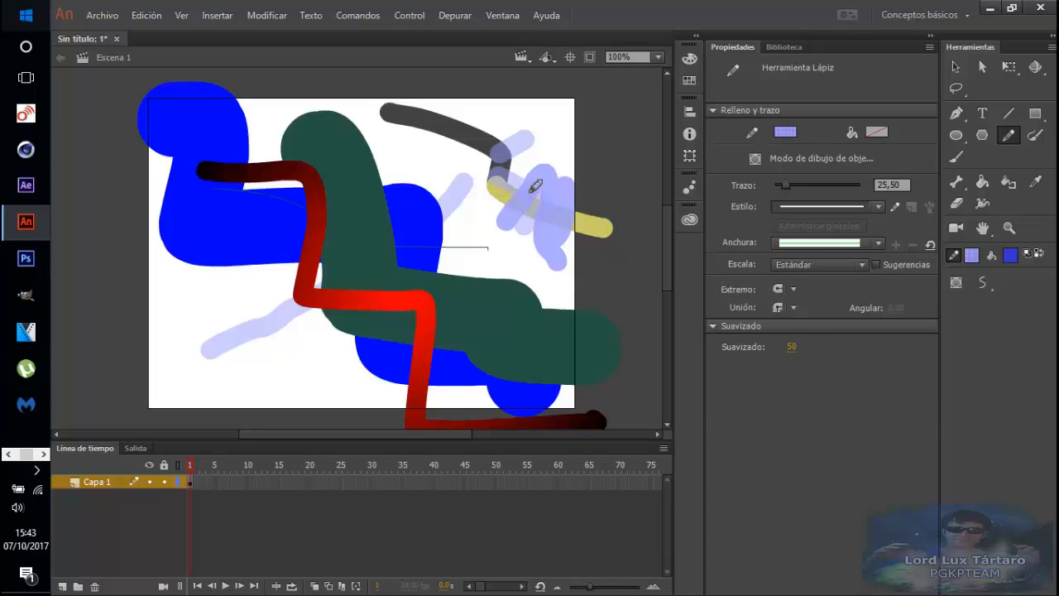